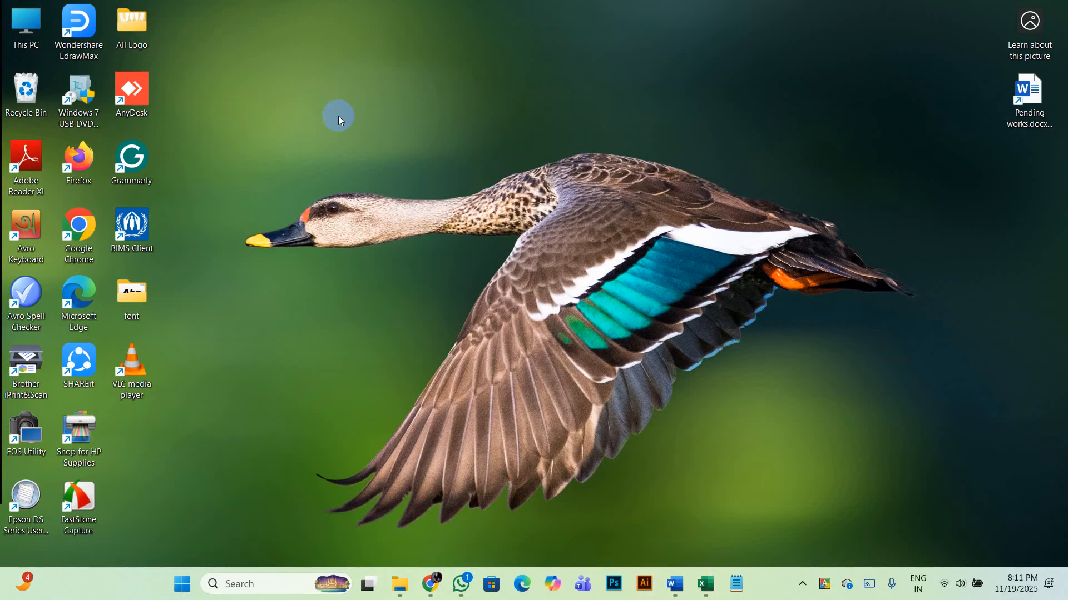
# - Switch to the excel_training_sample.xlsx workbook with its if sheet showing
pyautogui.hotkey('ctrl', 'alt', 'Tab')
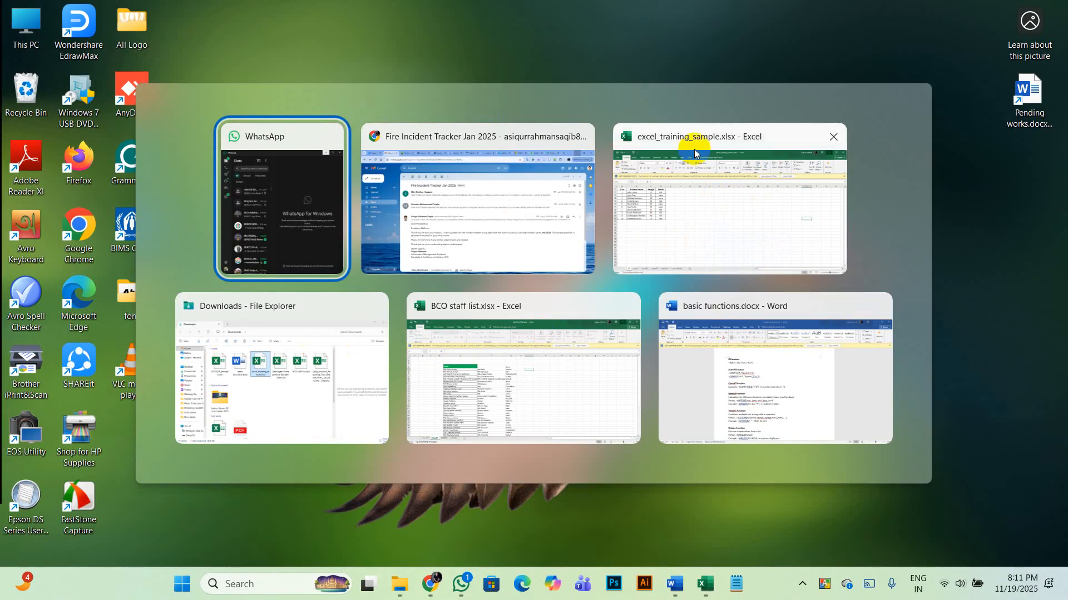
pyautogui.click(686, 203)
pyautogui.click(342, 341)
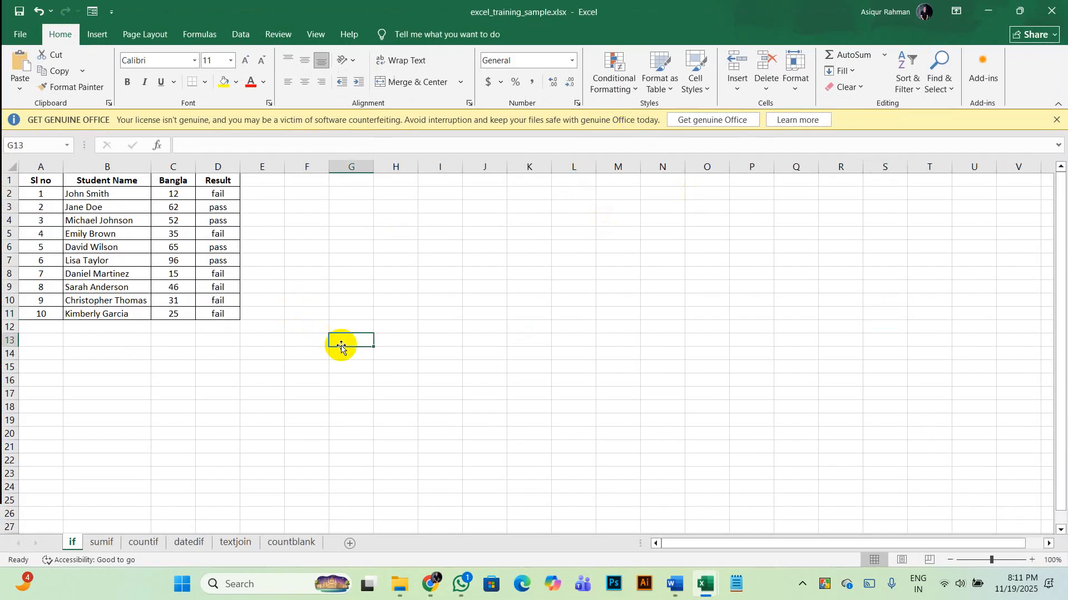
# - Review the If Function heading and its example formula in the Word document basic functions.docx, and return to the workbook
pyautogui.hotkey('ctrl', 'alt', 'Tab')
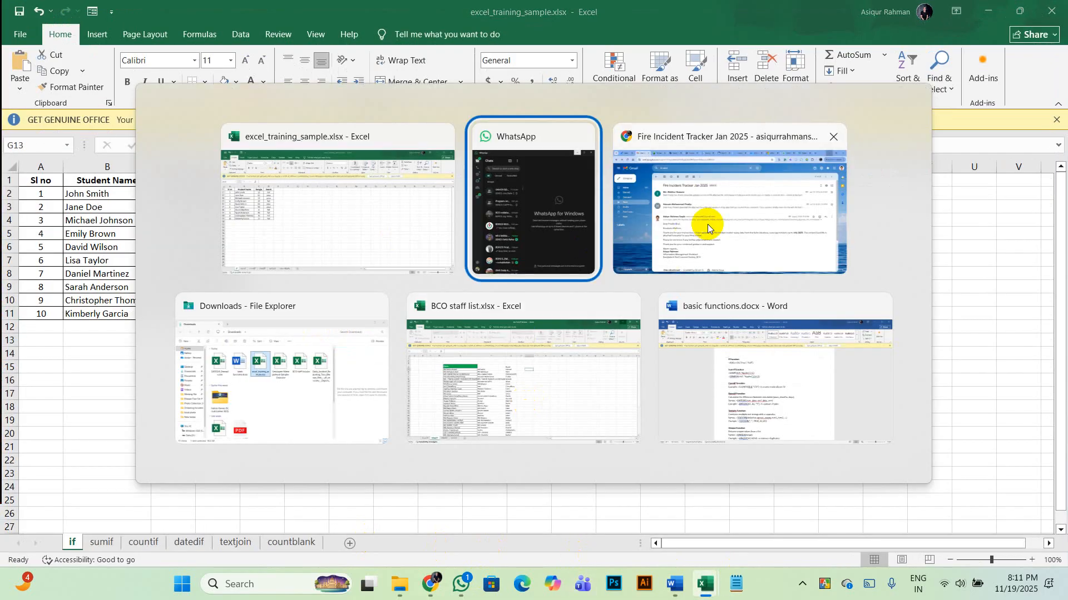
pyautogui.click(713, 405)
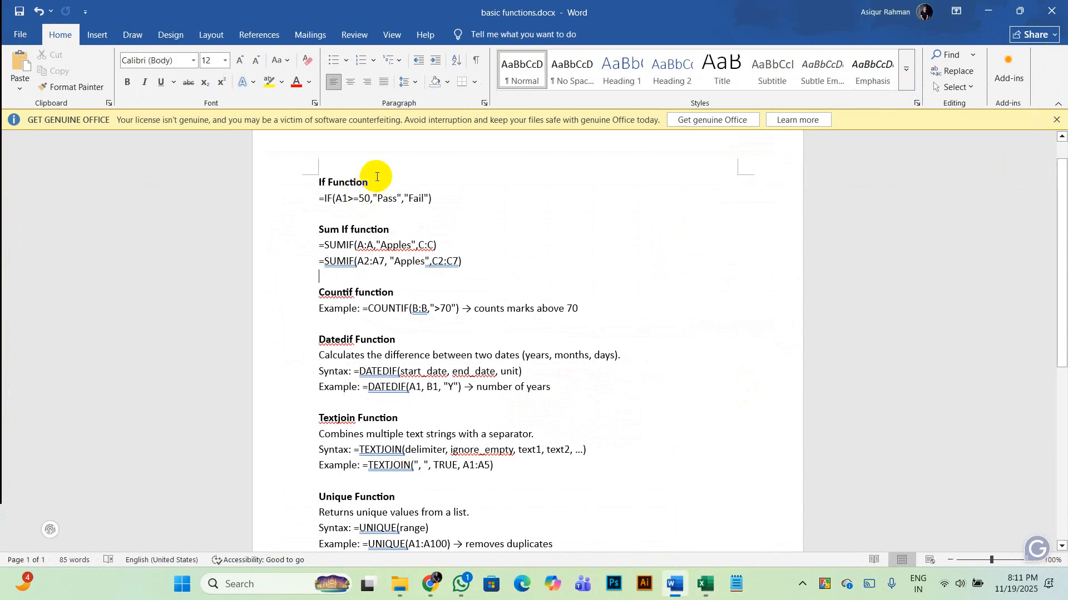
pyautogui.moveTo(369, 183); pyautogui.dragTo(301, 179)
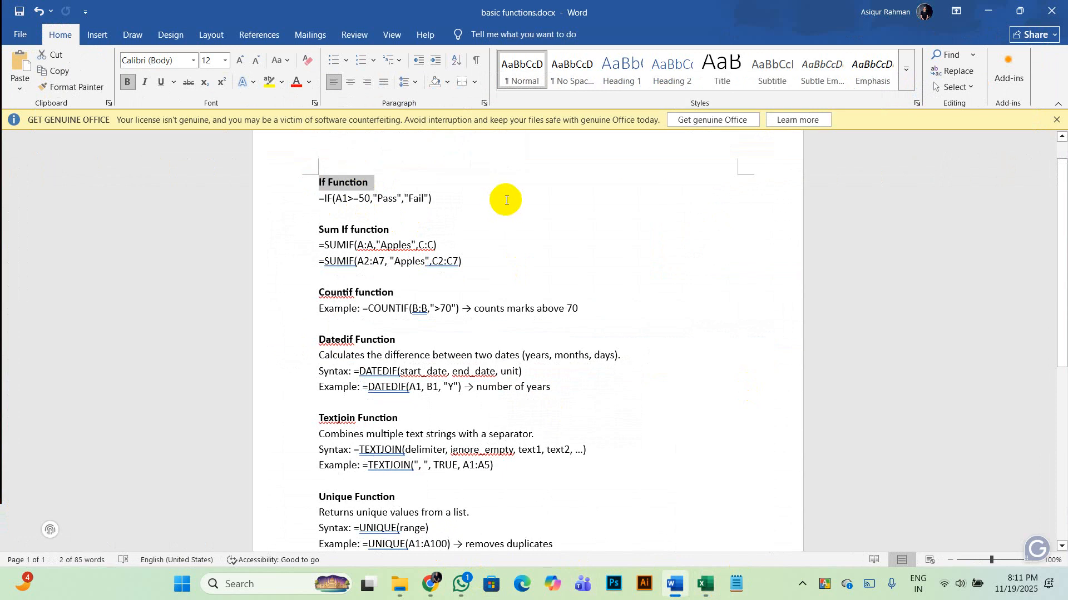
pyautogui.moveTo(445, 197); pyautogui.dragTo(269, 195)
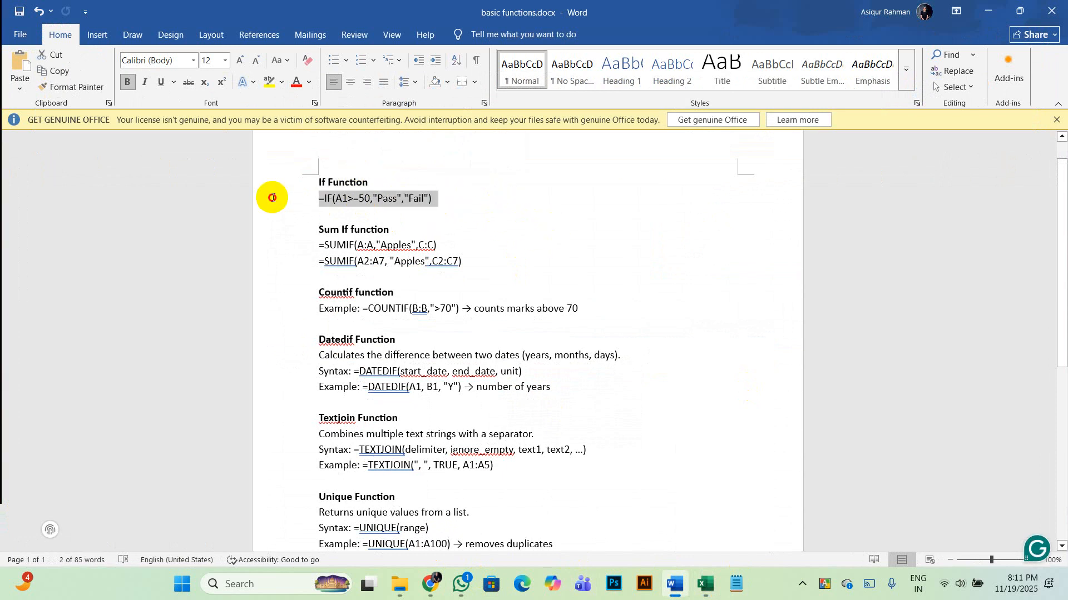
pyautogui.click(987, 11)
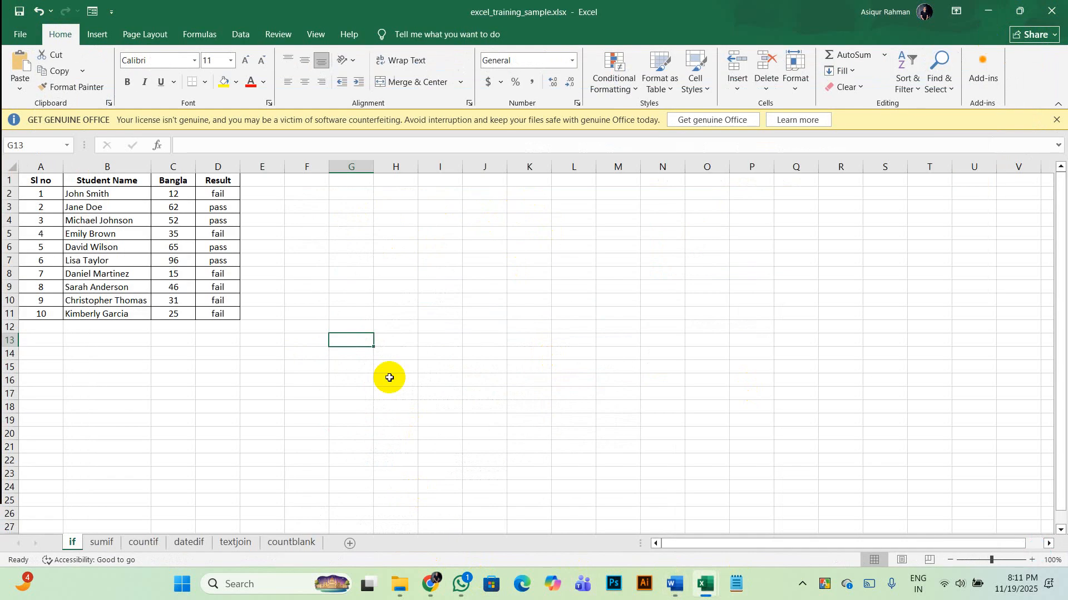
pyautogui.click(392, 368)
pyautogui.moveTo(39, 179); pyautogui.dragTo(143, 303)
pyautogui.click(105, 245)
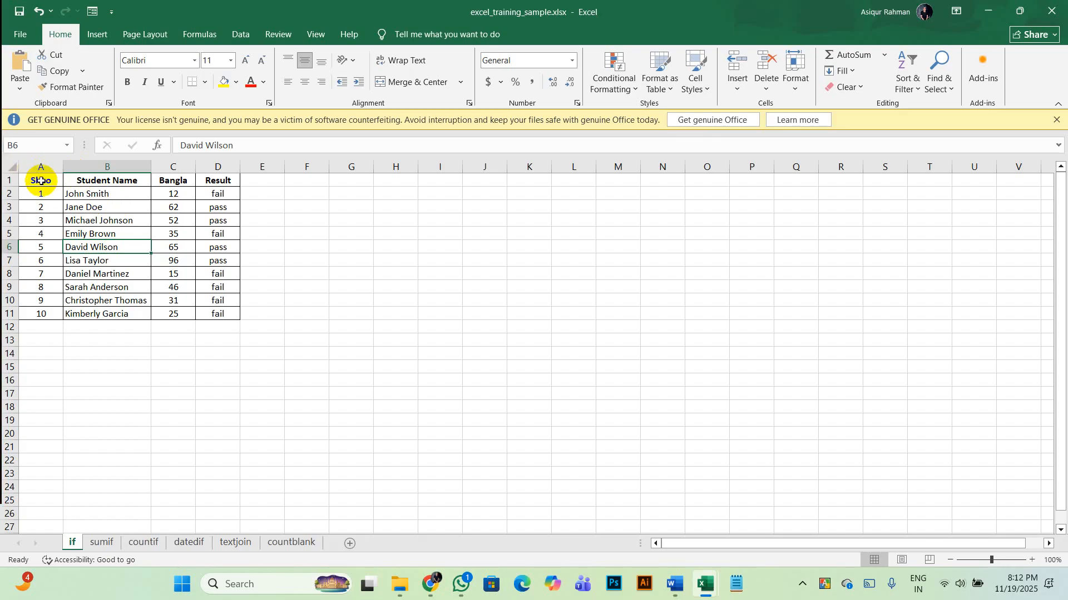
pyautogui.moveTo(42, 181); pyautogui.dragTo(168, 322)
pyautogui.hotkey('ctrl', 'c')
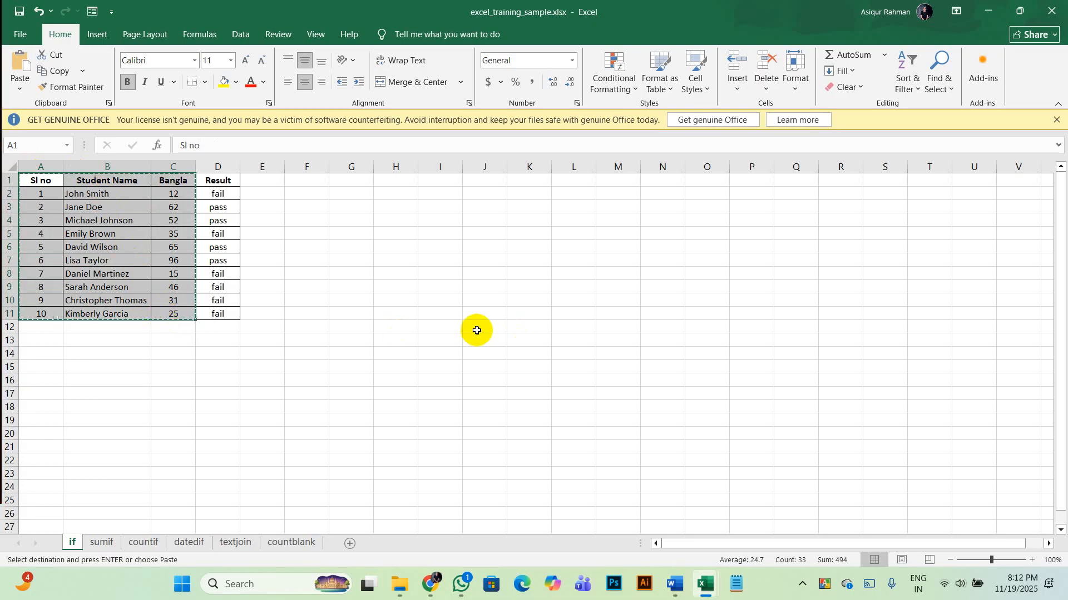
pyautogui.click(551, 317)
pyautogui.hscroll(1, 550, 317)
pyautogui.hotkey('ctrl', 'b')
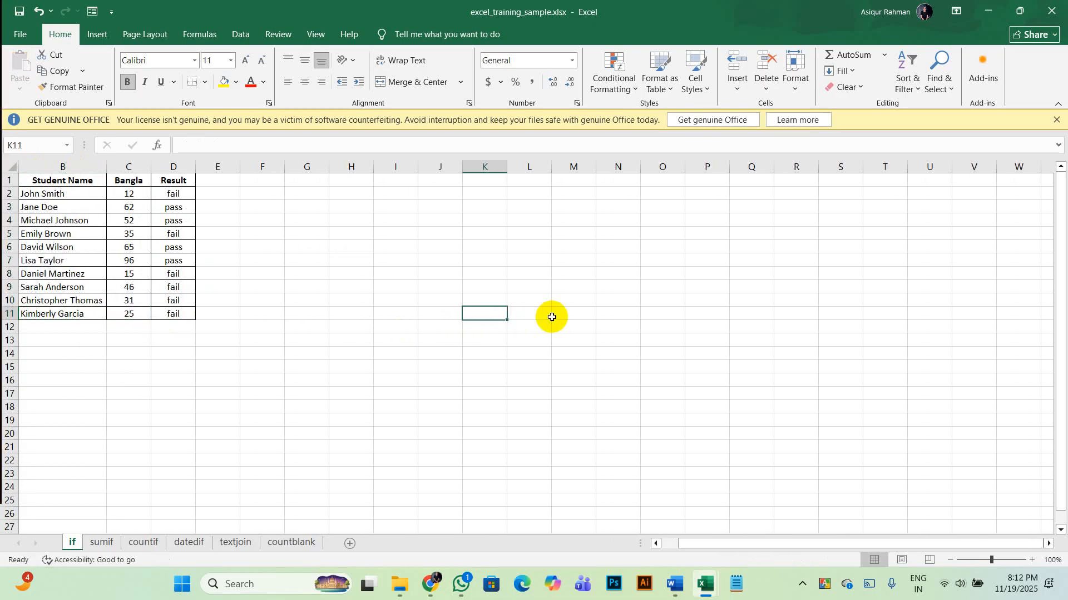
pyautogui.hscroll(-1, 72, 211)
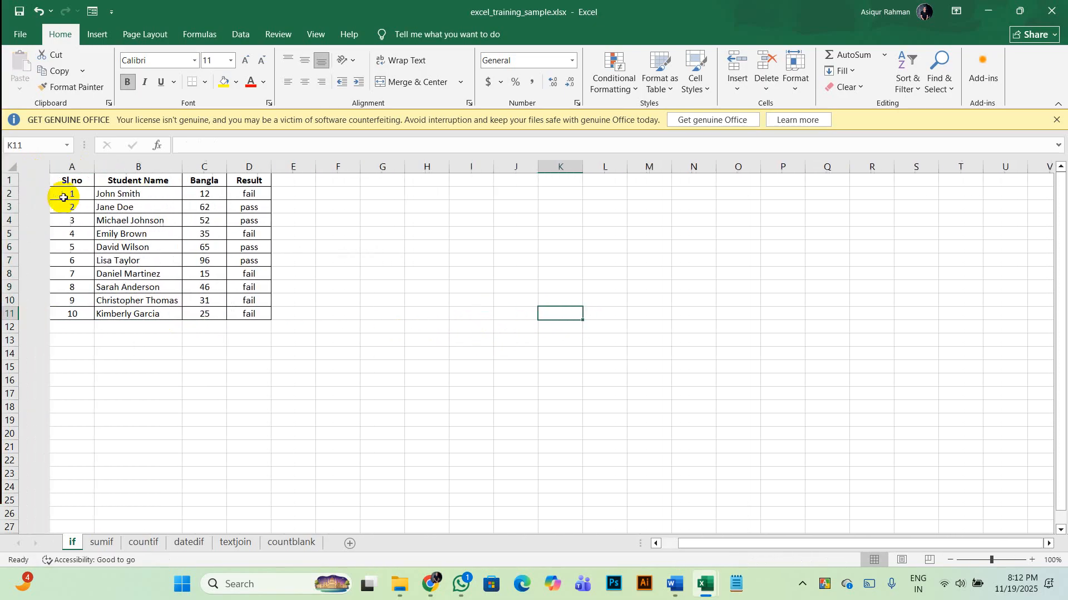
# - Copy the Sl no, Student Name and Bangla columns (A1:C11) and paste them starting at cell M13
pyautogui.moveTo(34, 176); pyautogui.dragTo(167, 316)
pyautogui.hotkey('ctrl', 'c')
pyautogui.click(610, 345)
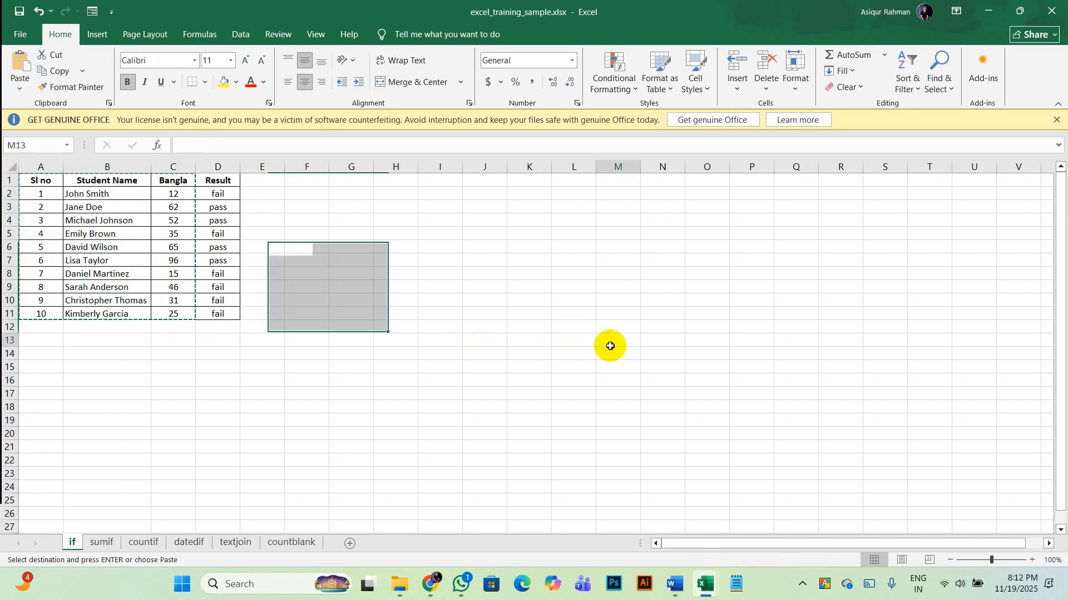
pyautogui.hotkey('ctrl', 'v')
pyautogui.scroll(-2, 609, 345)
pyautogui.hscroll(2, 609, 344)
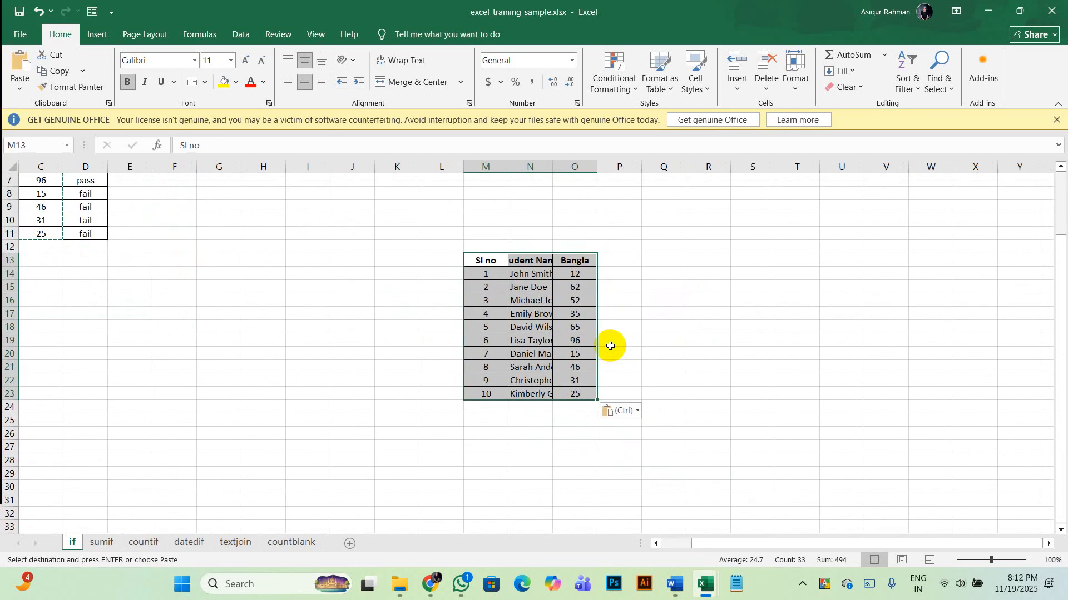
# - Fit column N to the student names and slightly widen column O of the pasted table
pyautogui.doubleClick(553, 167)
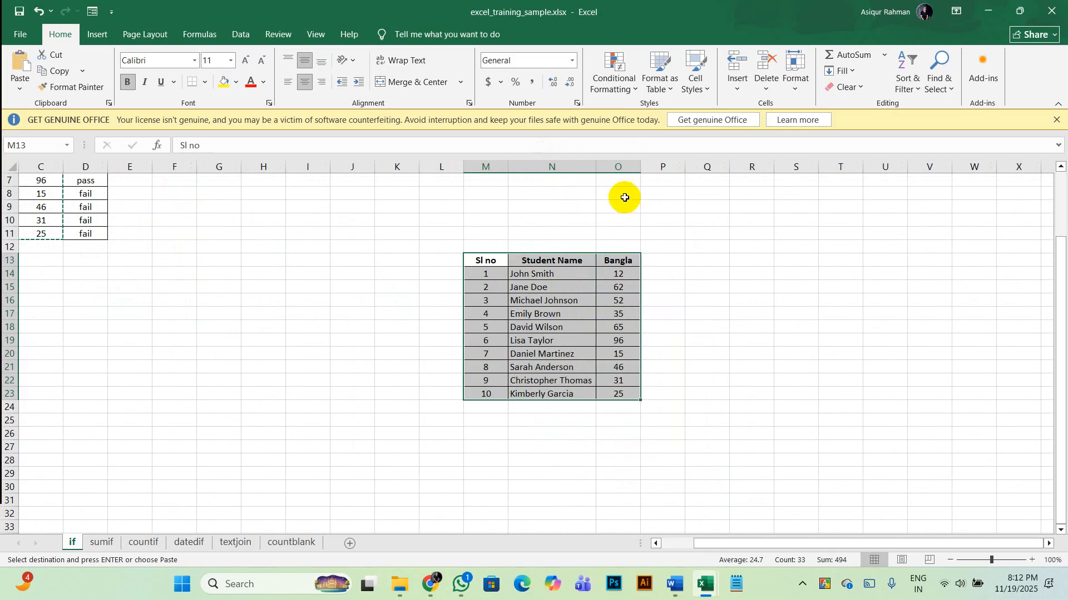
pyautogui.moveTo(640, 167); pyautogui.dragTo(648, 281)
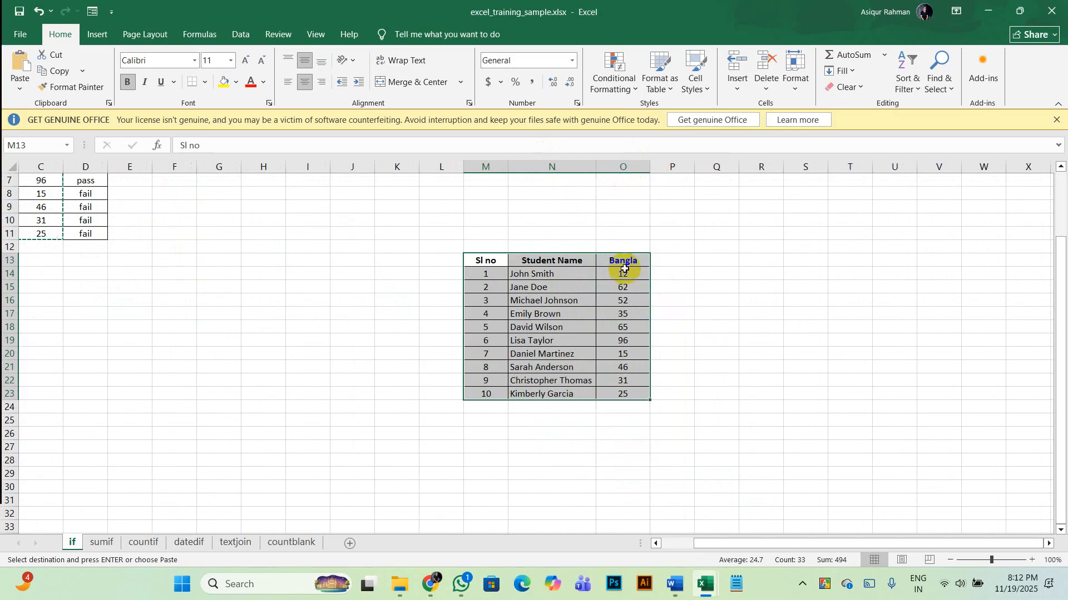
pyautogui.click(640, 274)
pyautogui.click(671, 269)
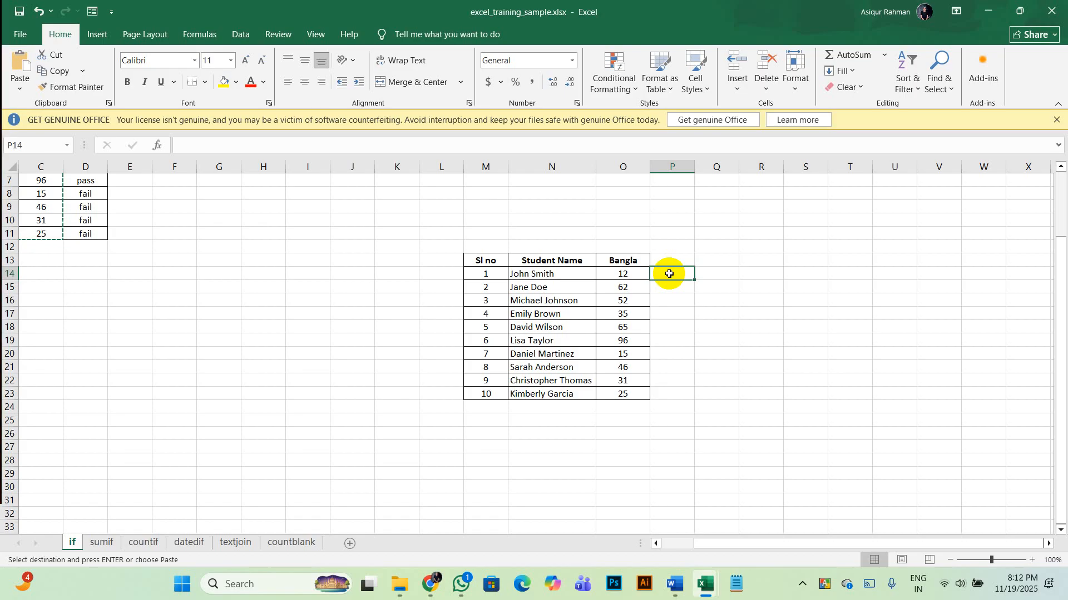
pyautogui.write('=')
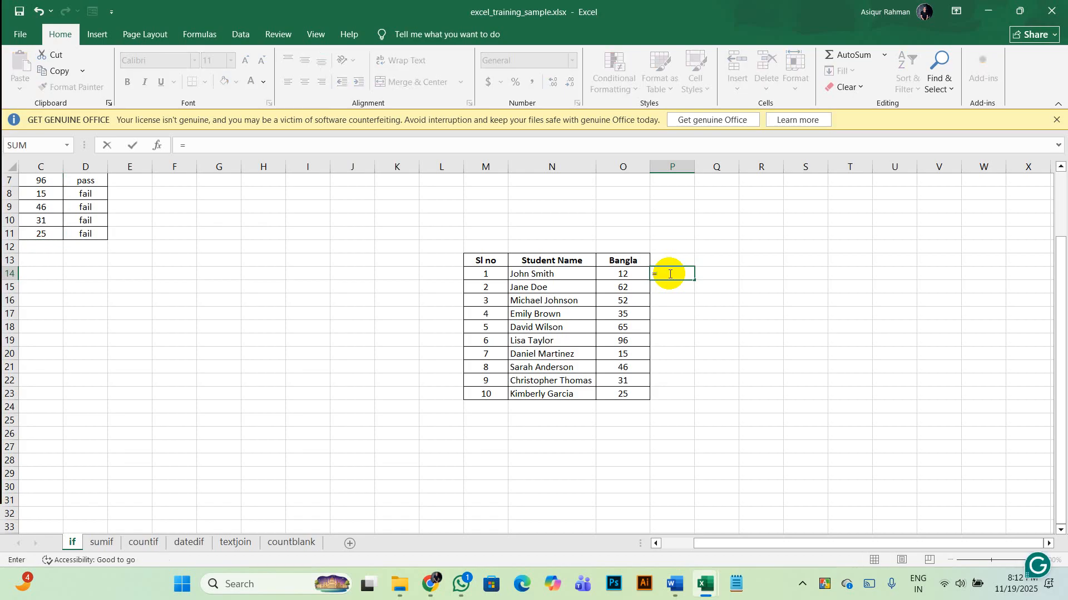
pyautogui.write('if')
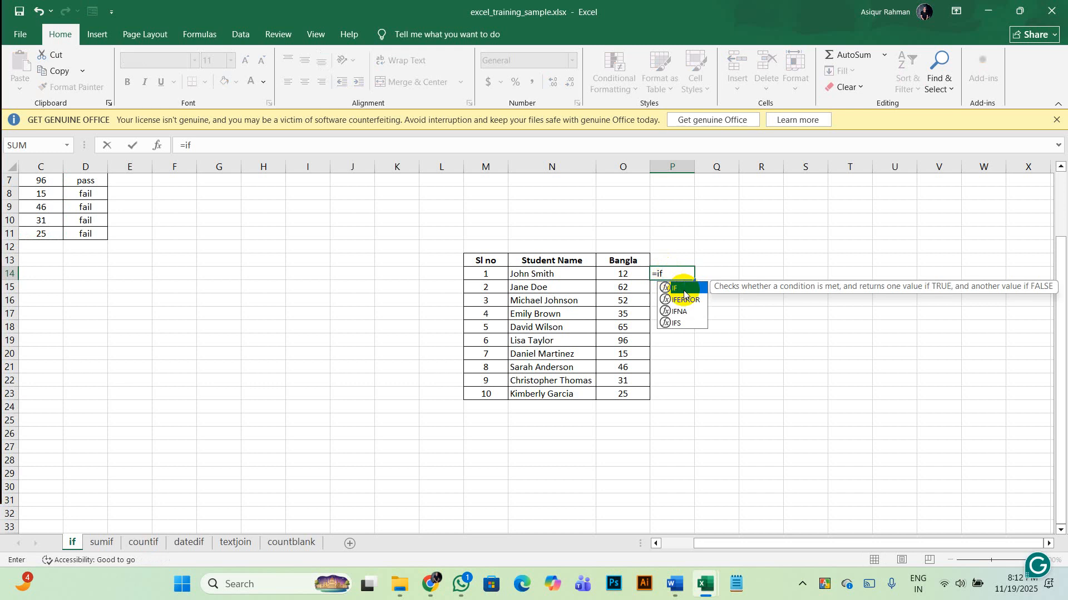
pyautogui.doubleClick(684, 290)
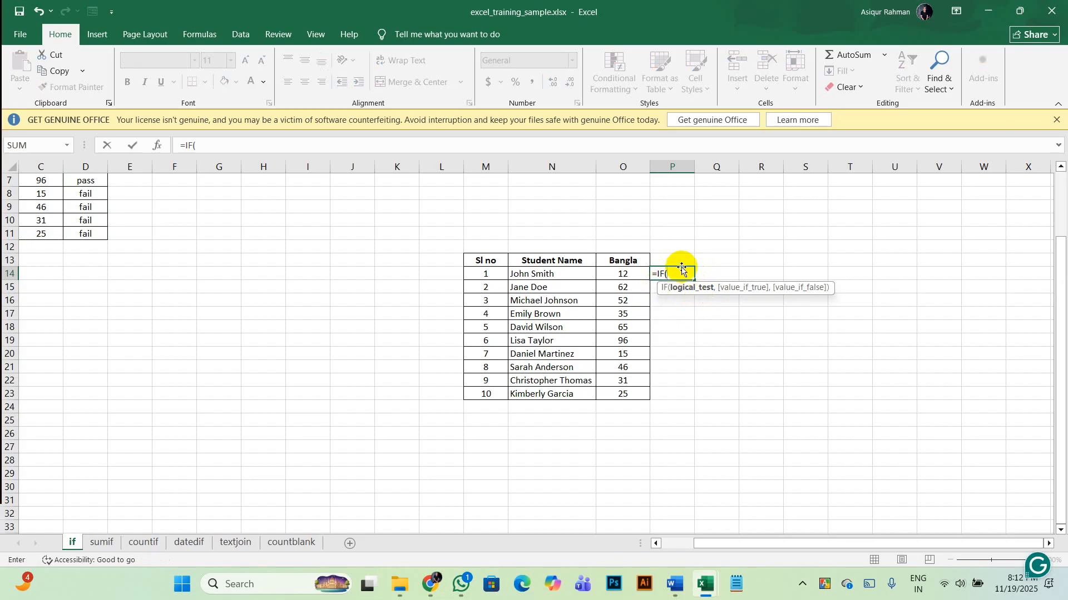
pyautogui.click(674, 273)
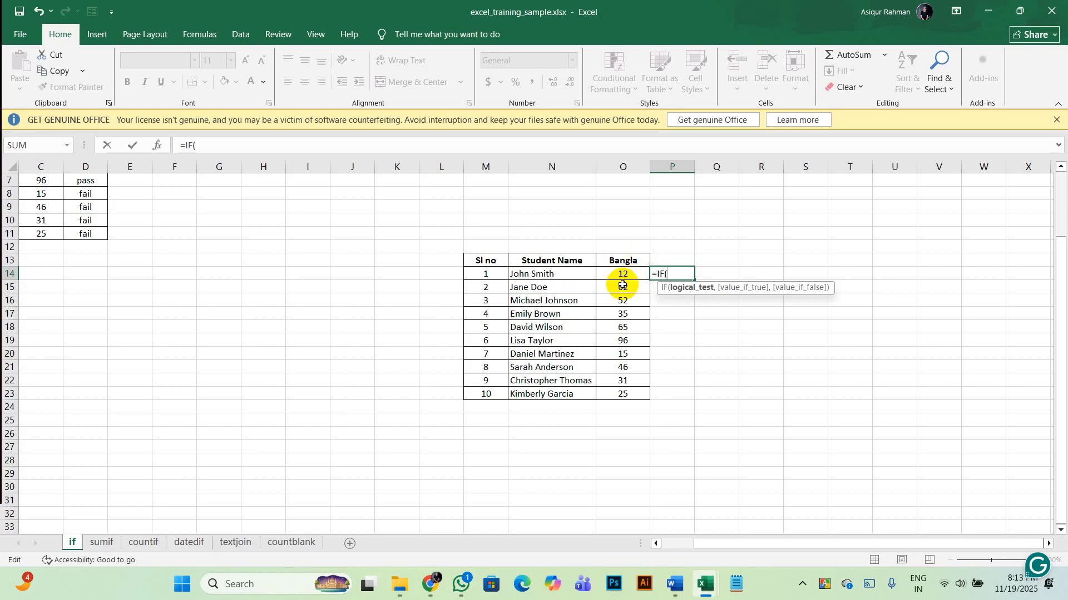
pyautogui.click(622, 275)
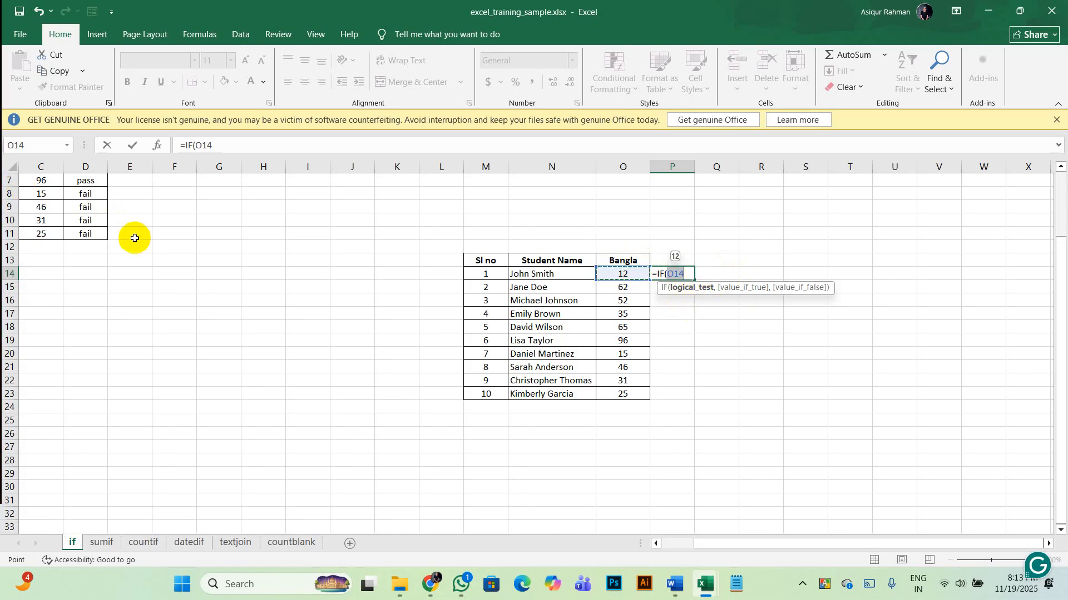
pyautogui.press('Escape')
# - Examine the IF formula in cell D2 of the original table and the marks it refers to
pyautogui.hscroll(-2, 119, 238)
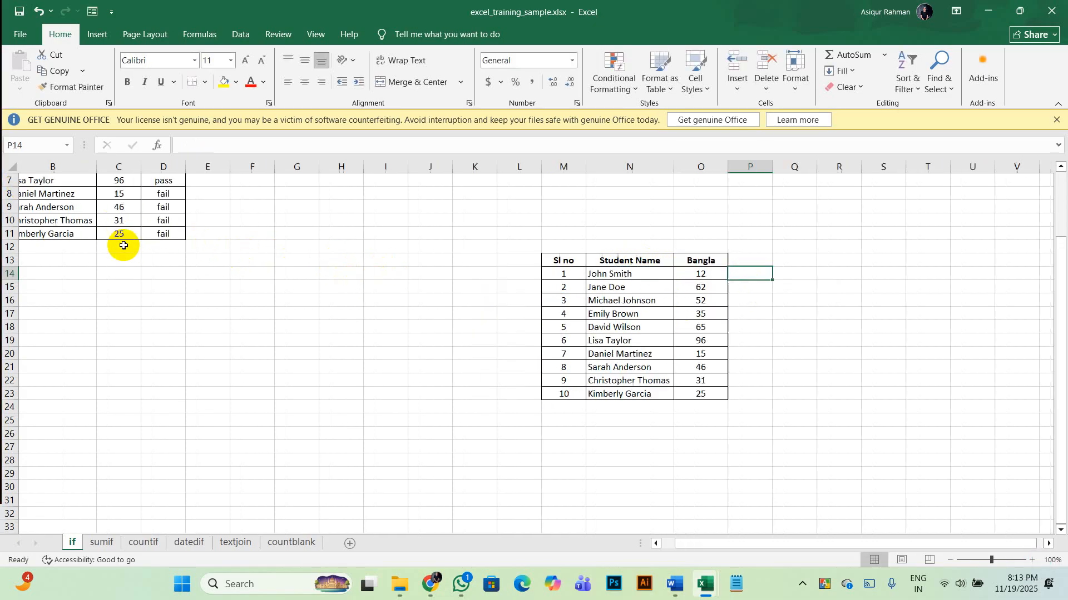
pyautogui.scroll(2, 174, 236)
pyautogui.scroll(1, 174, 236)
pyautogui.click(173, 195)
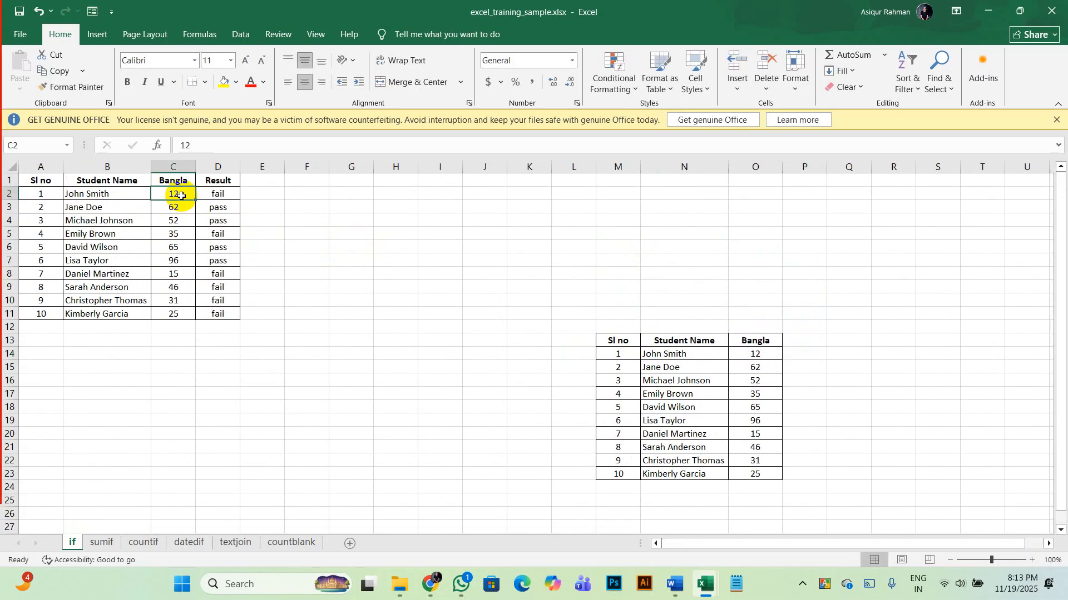
pyautogui.click(214, 195)
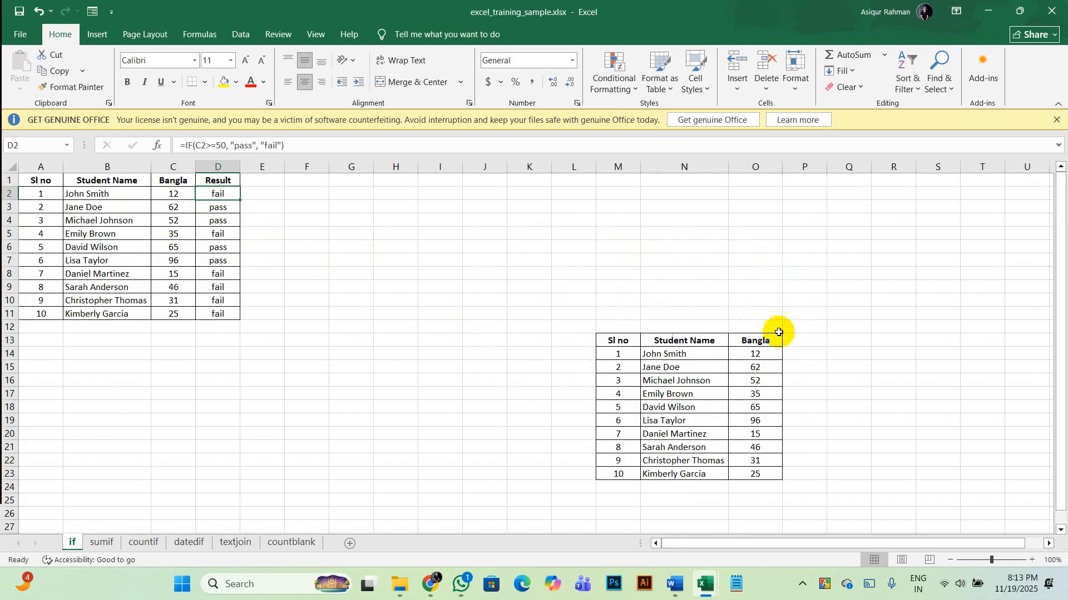
pyautogui.click(773, 353)
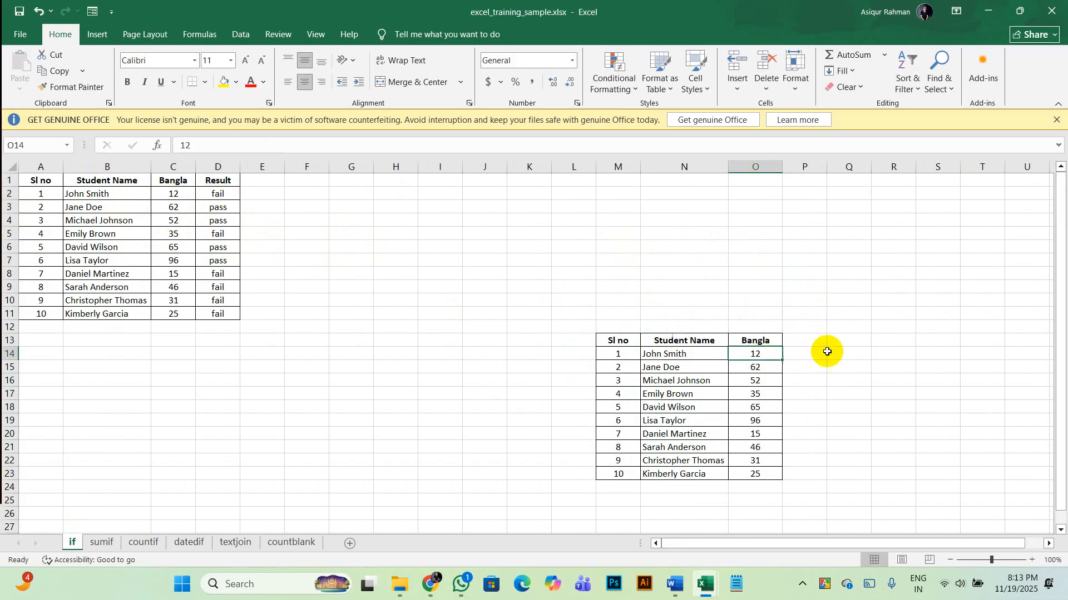
pyautogui.click(221, 194)
pyautogui.click(790, 351)
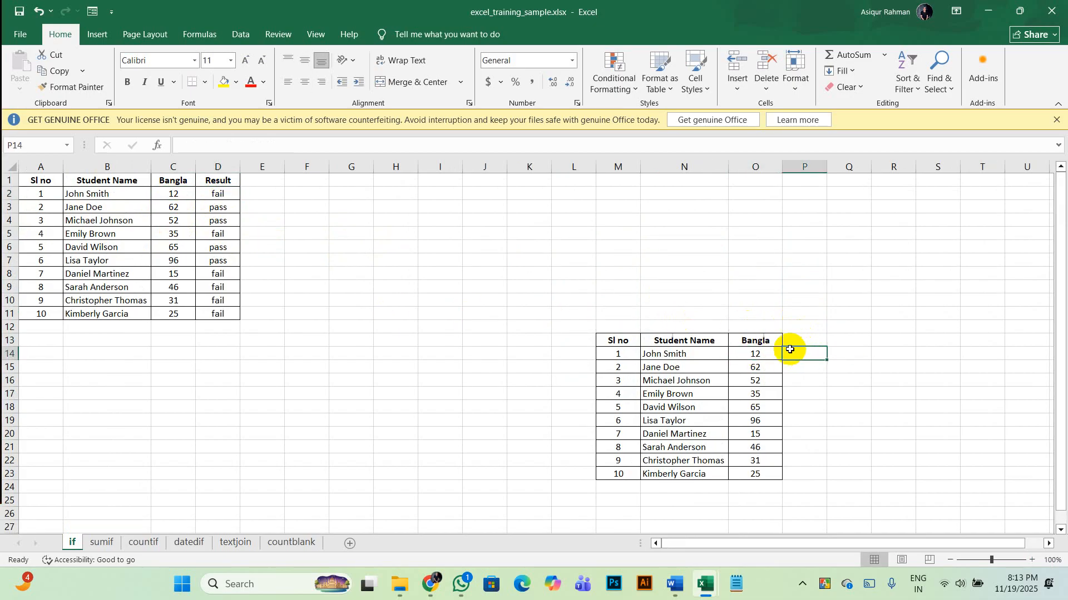
pyautogui.write('=if')
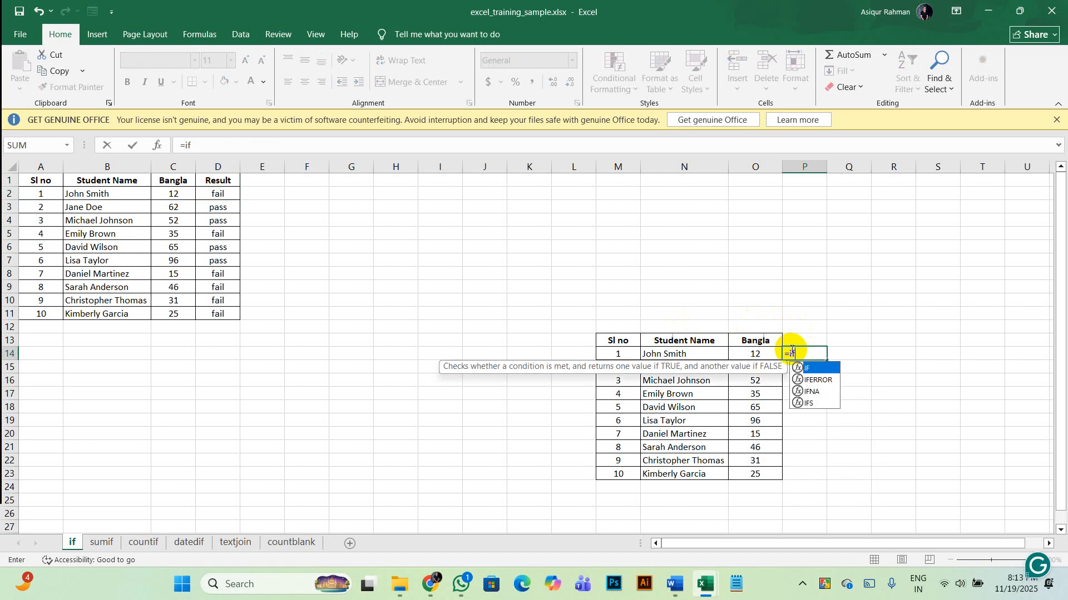
pyautogui.click(756, 352)
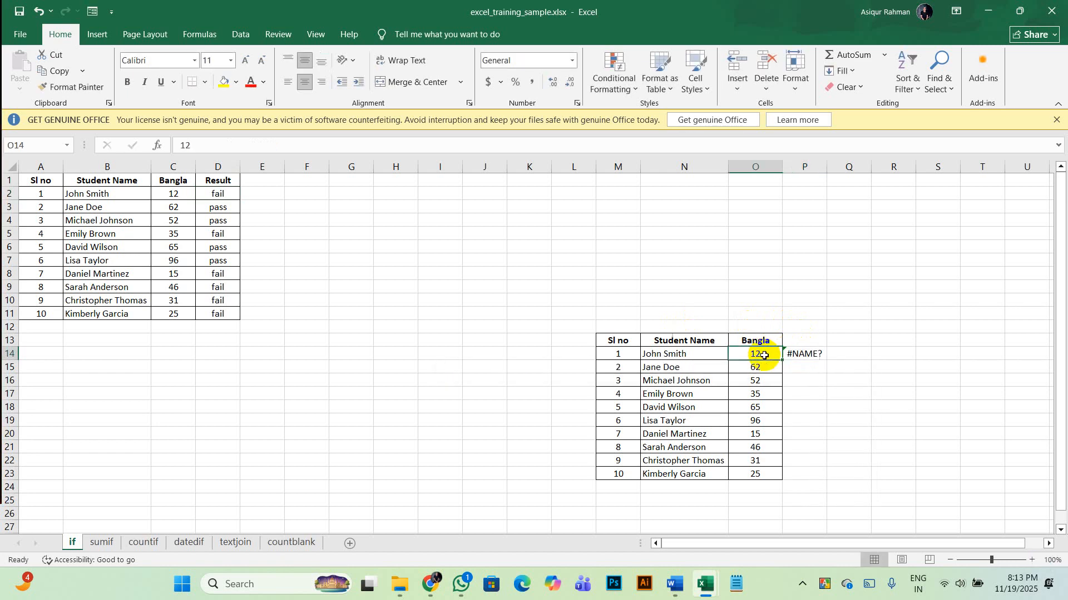
pyautogui.click(794, 354)
pyautogui.press('Delete')
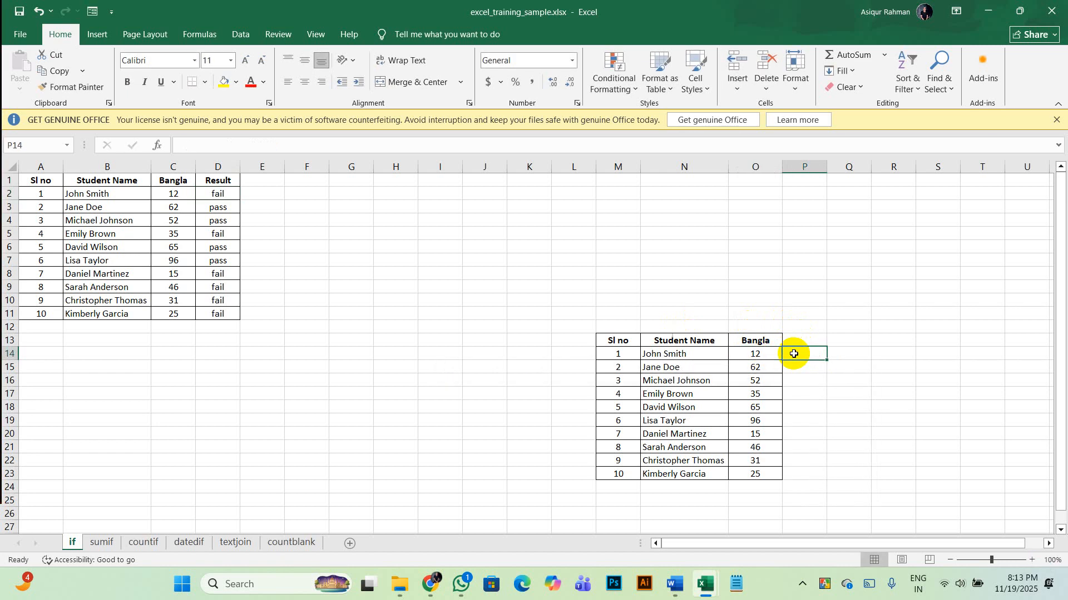
pyautogui.write('=if')
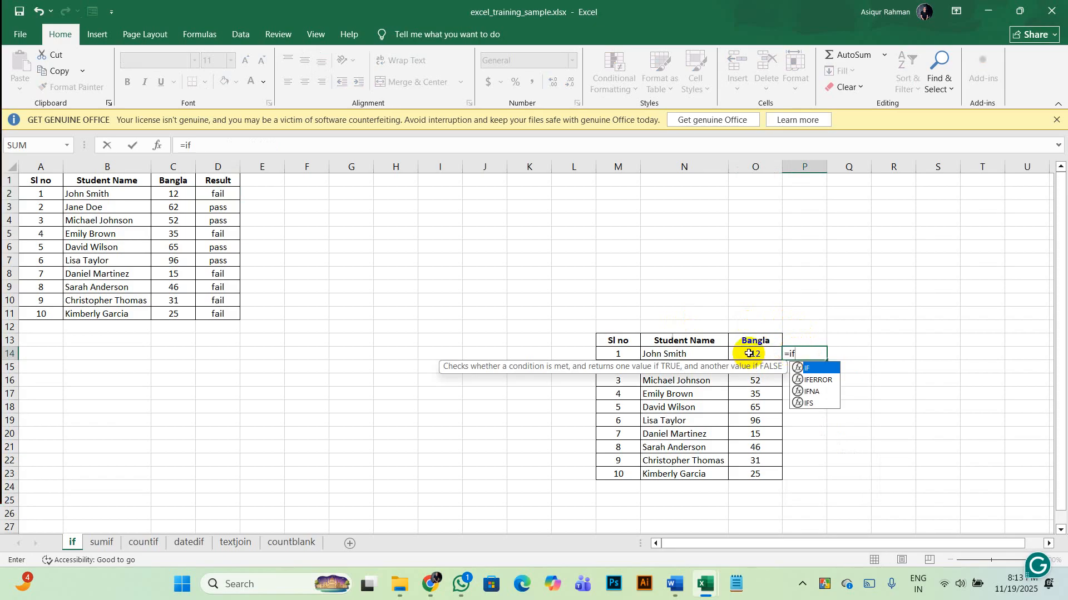
pyautogui.press('Tab')
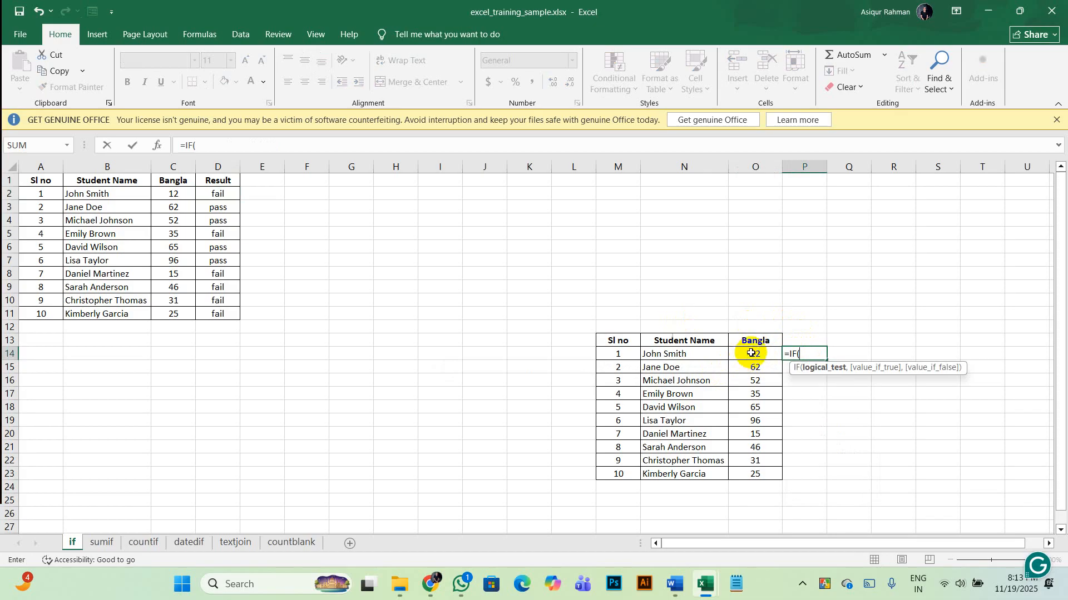
pyautogui.click(740, 358)
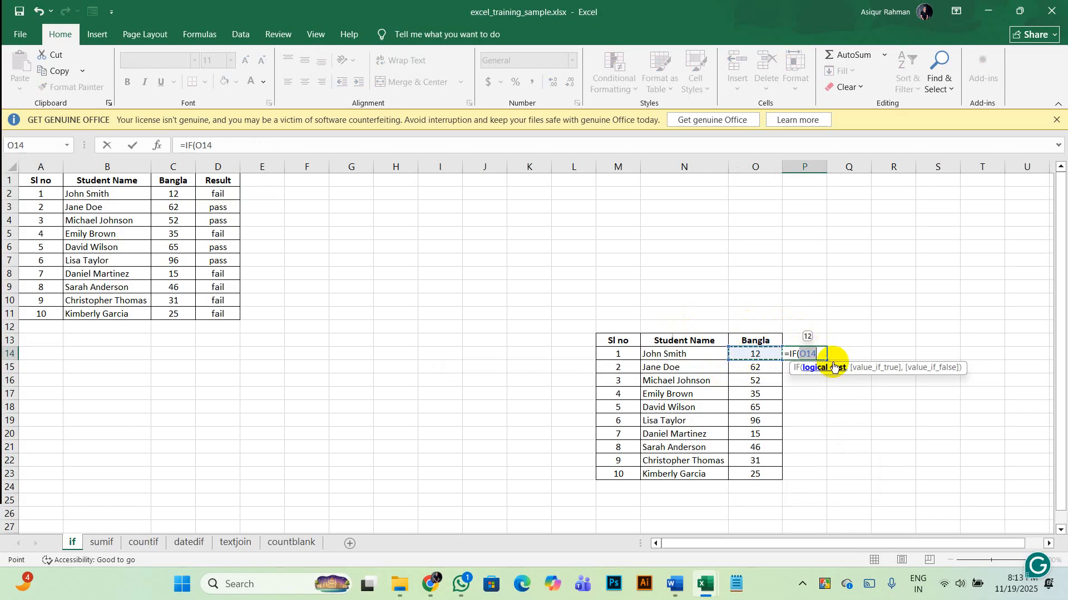
pyautogui.write('>')
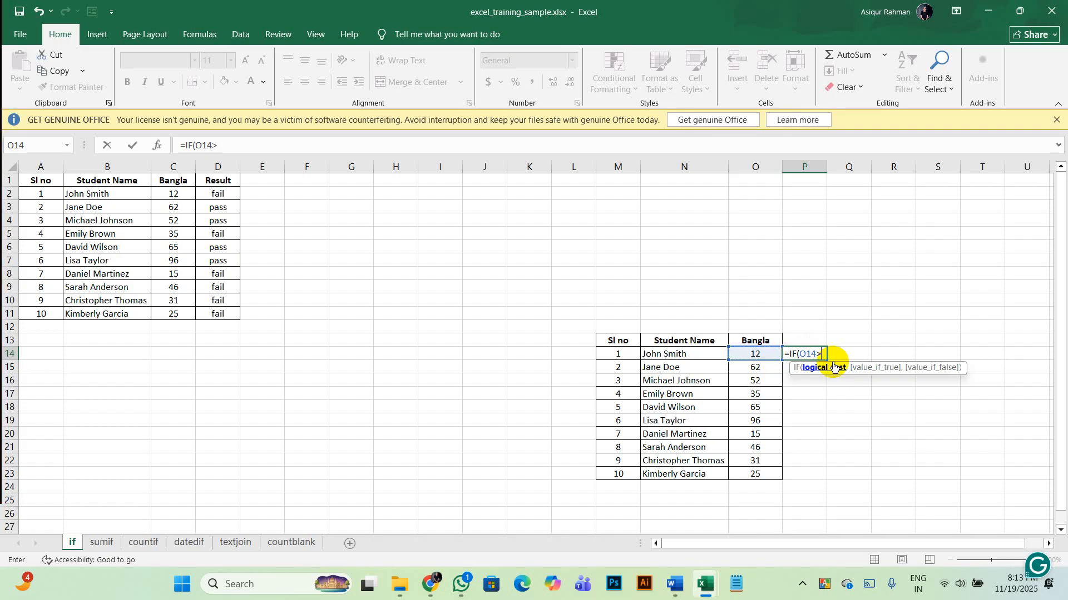
pyautogui.write('=,')
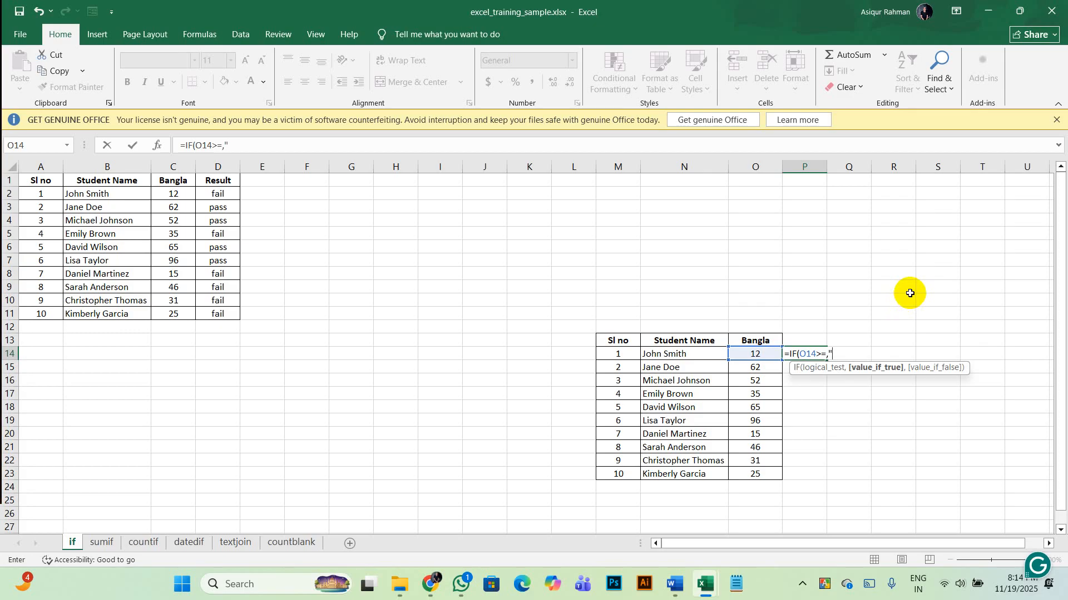
pyautogui.write('ass",')
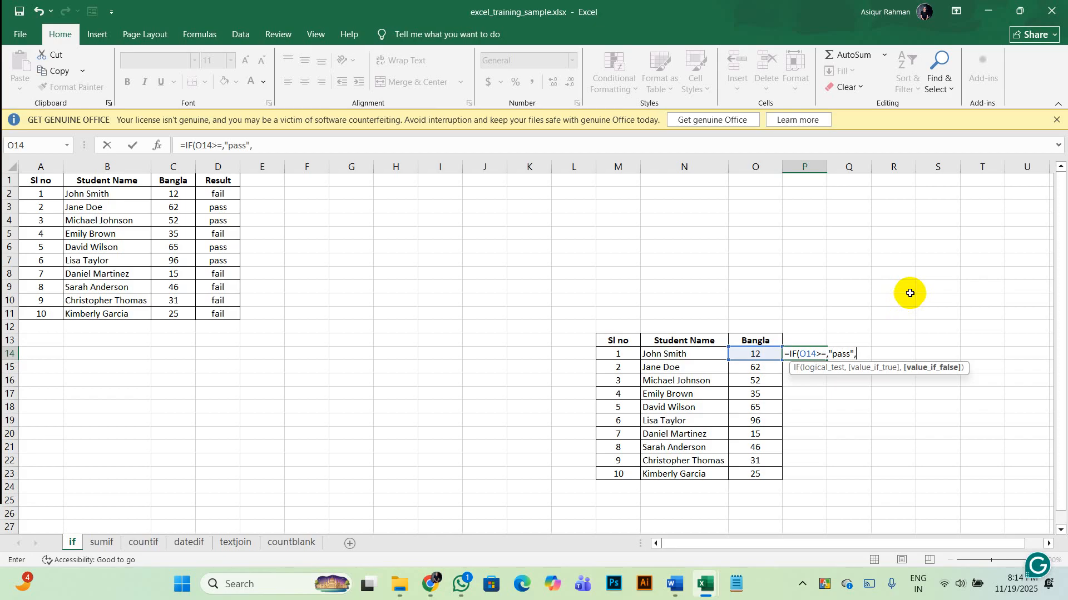
pyautogui.press('Escape')
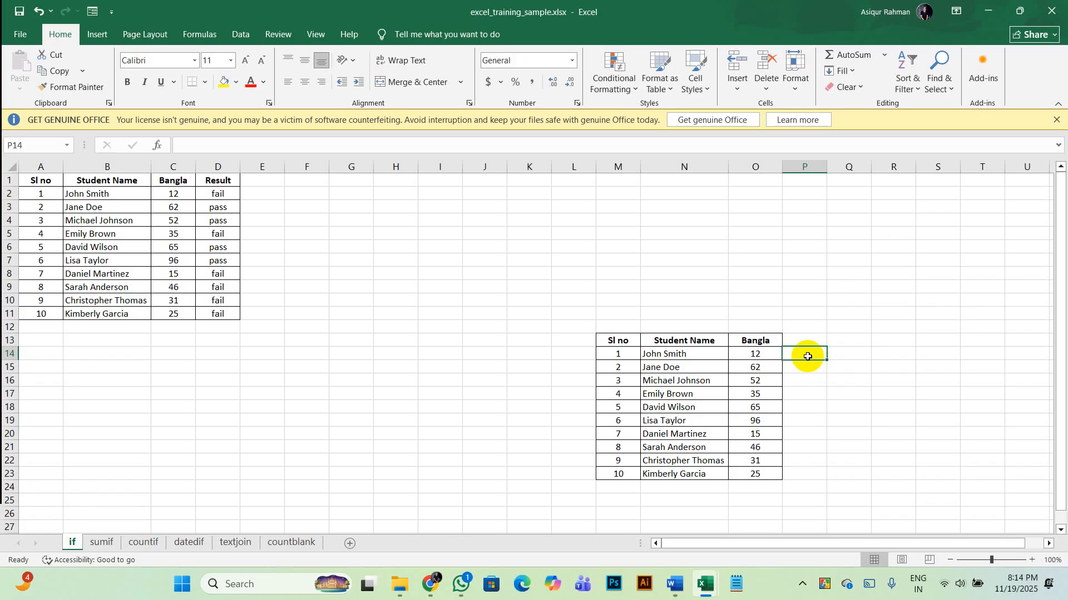
# - Enter the formula =IF(O14>=33,"Pass","Fail") in cell P14, beside the first student's Bangla mark in the copied table
pyautogui.scroll(-2, 845, 419)
pyautogui.hscroll(1, 846, 419)
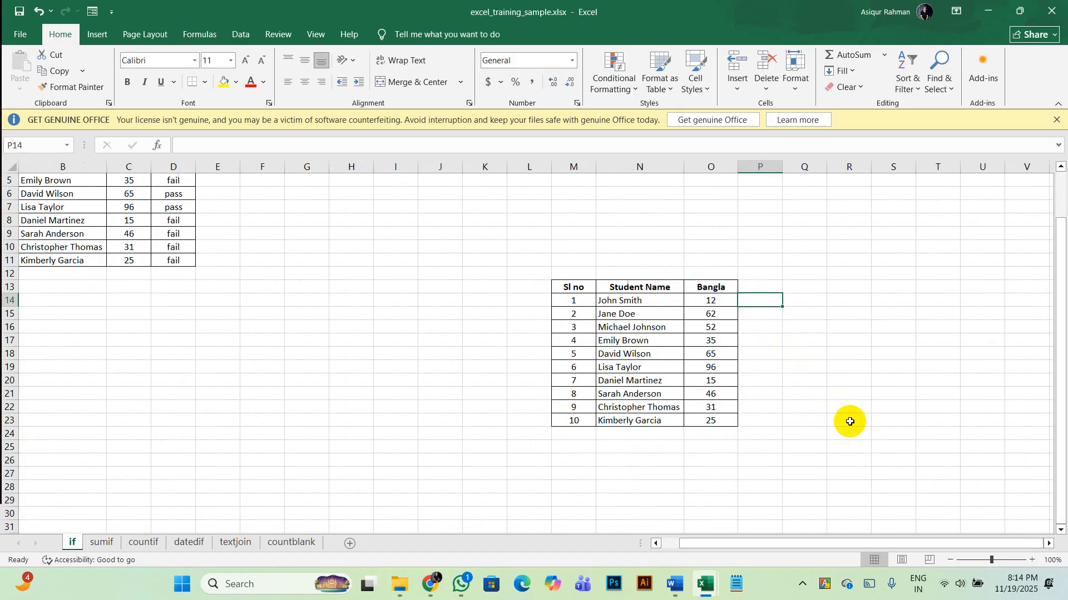
pyautogui.scroll(5, 791, 394)
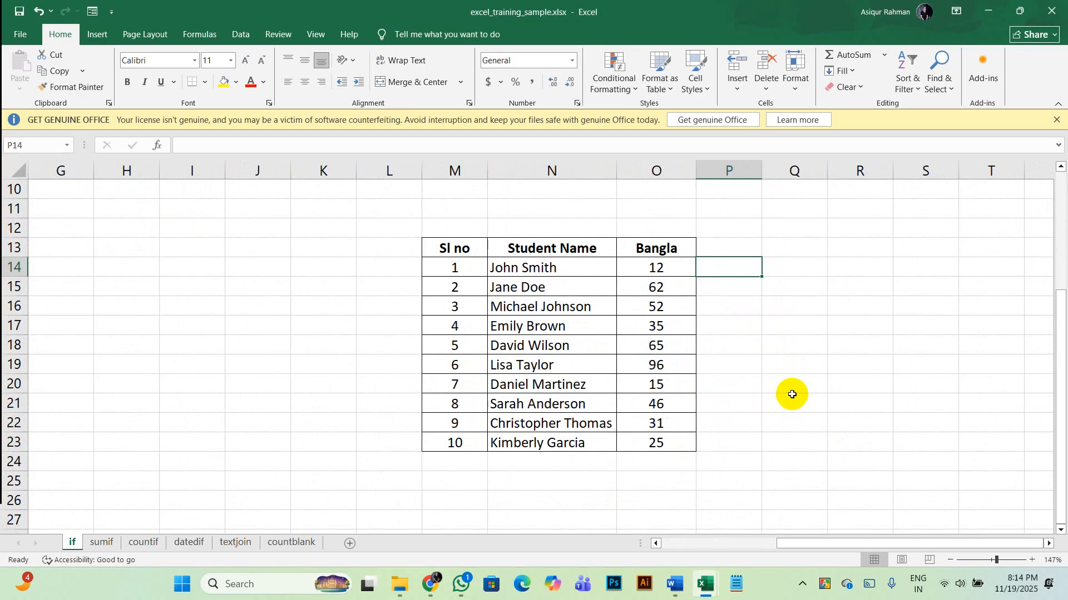
pyautogui.scroll(2, 791, 395)
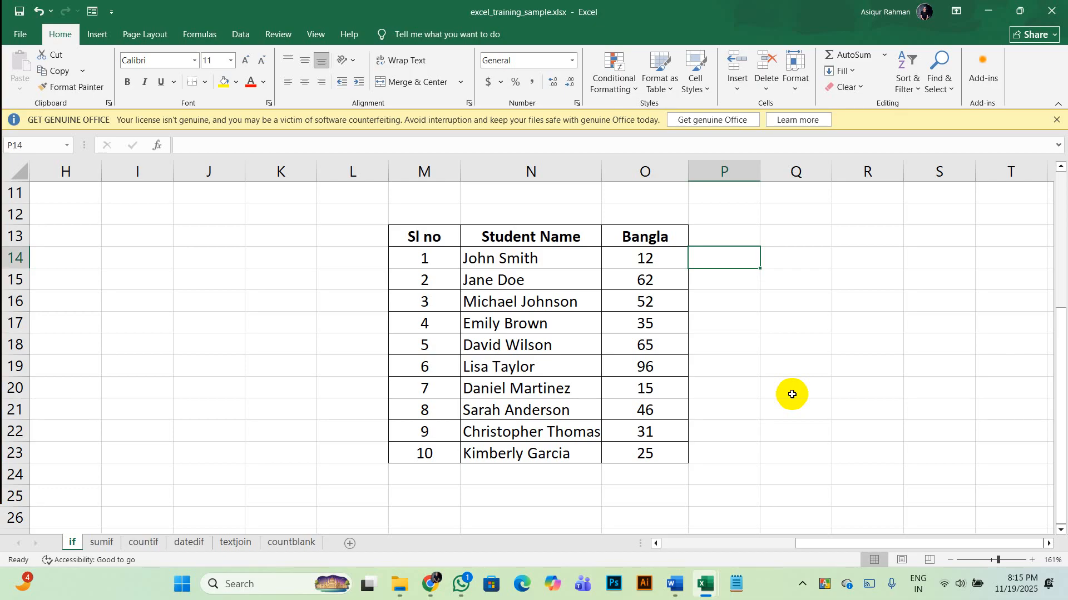
pyautogui.write('=if')
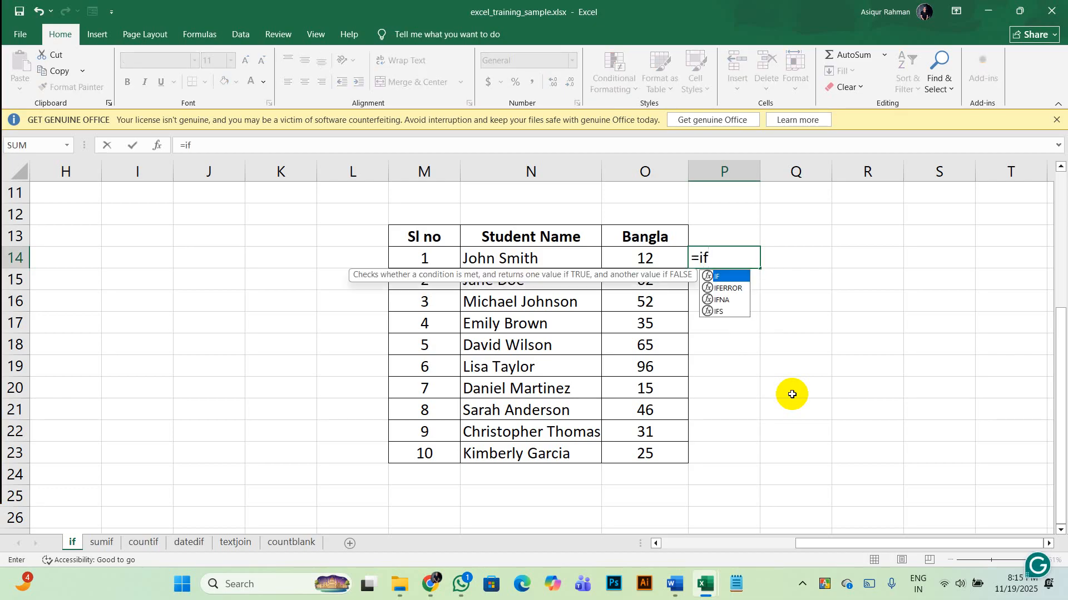
pyautogui.press('Tab')
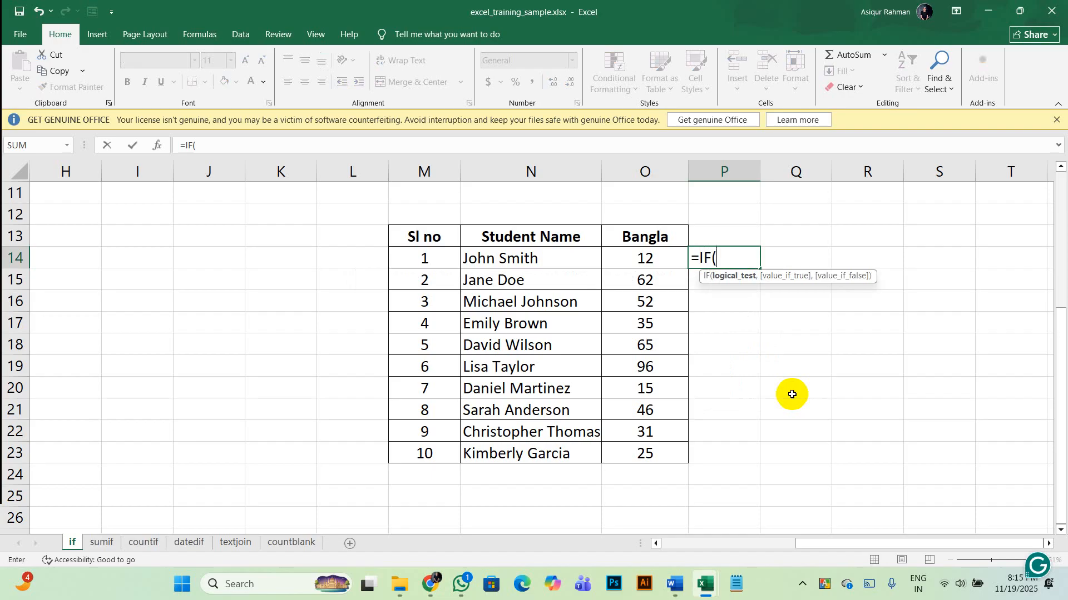
pyautogui.click(650, 257)
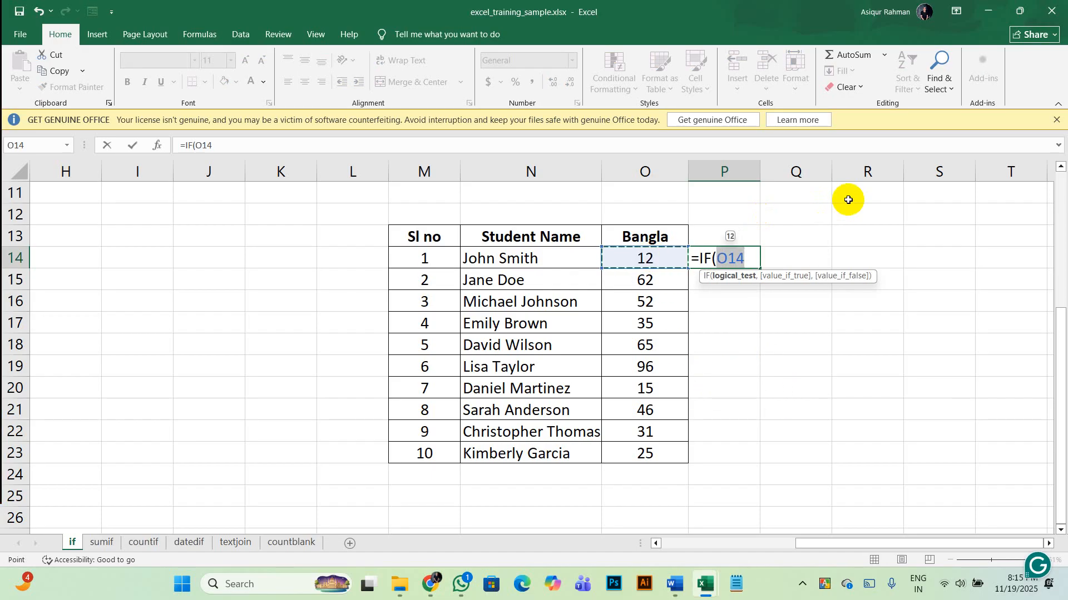
pyautogui.write('>=')
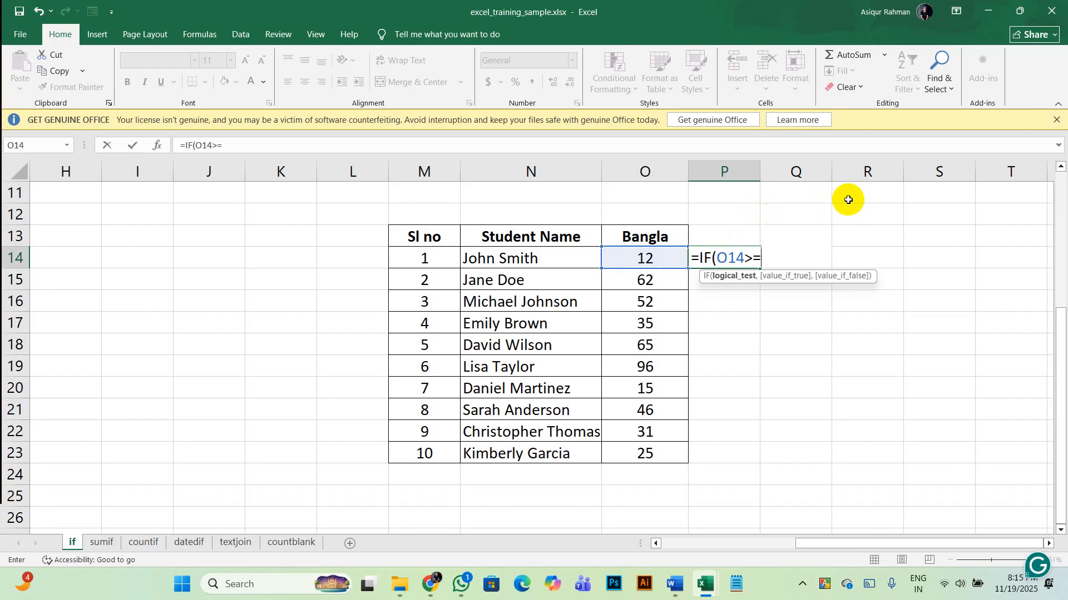
pyautogui.write('33')
pyautogui.write(',')
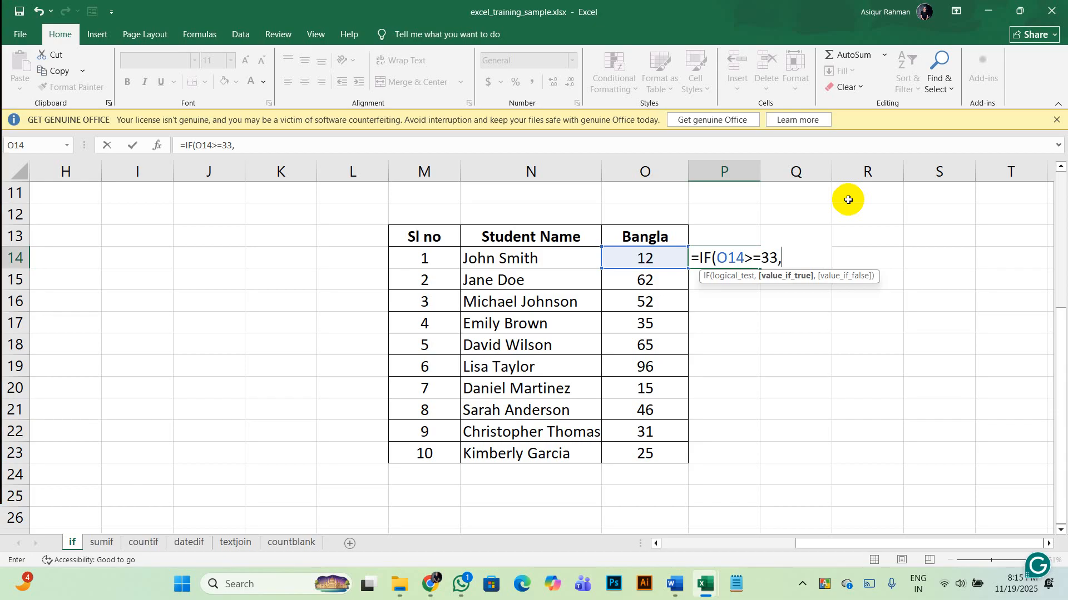
pyautogui.write('"Pass",')
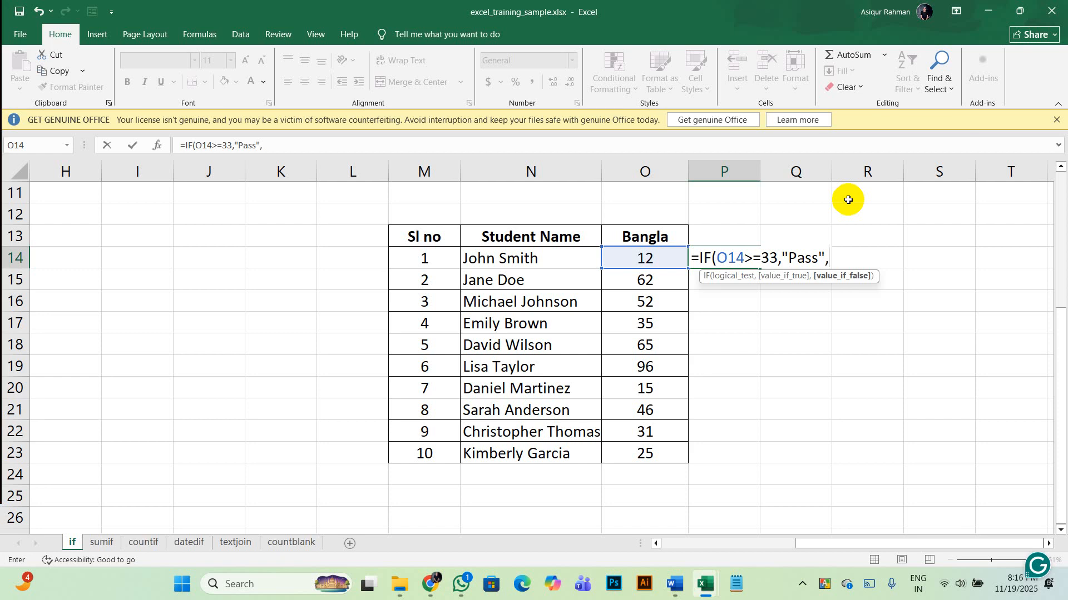
pyautogui.write('"Fail"')
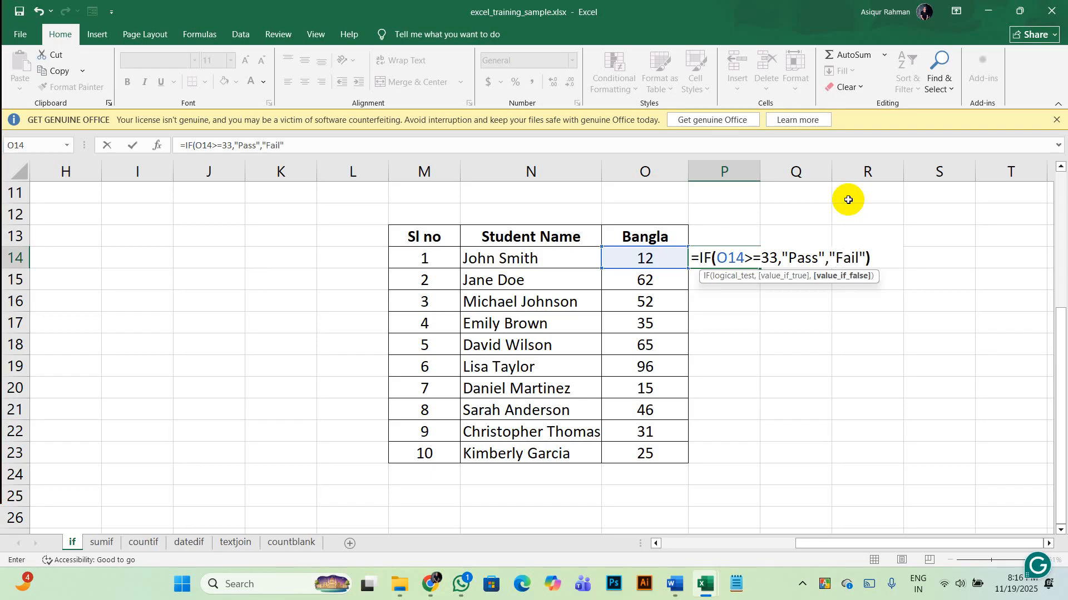
pyautogui.write(')')
pyautogui.press('Return')
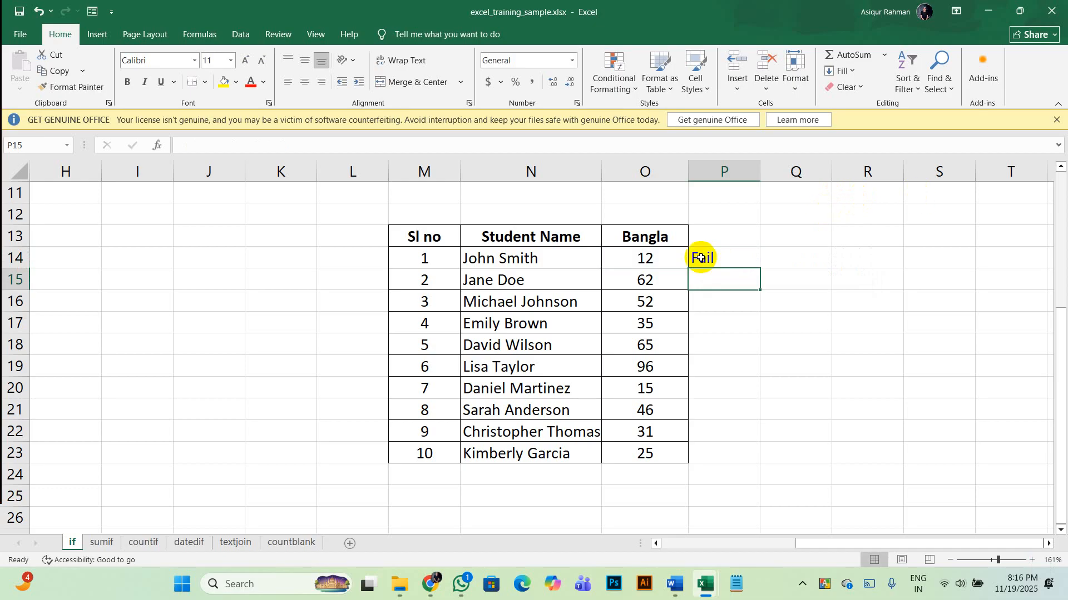
# - Fill the IF formula from P14 down to P23 and undo the fill
pyautogui.click(713, 259)
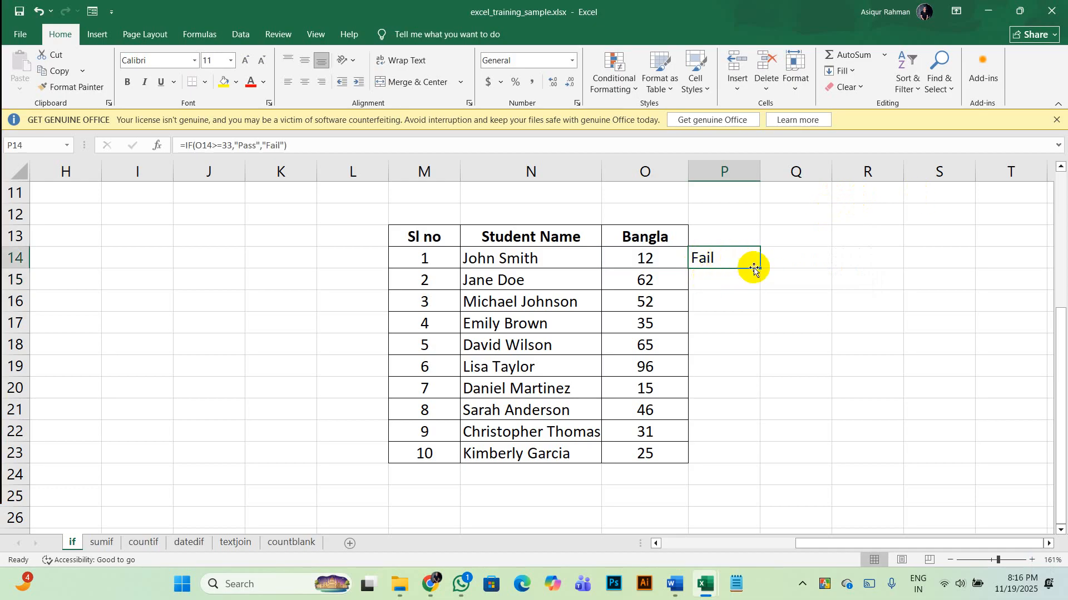
pyautogui.moveTo(761, 273); pyautogui.dragTo(758, 461)
pyautogui.click(853, 342)
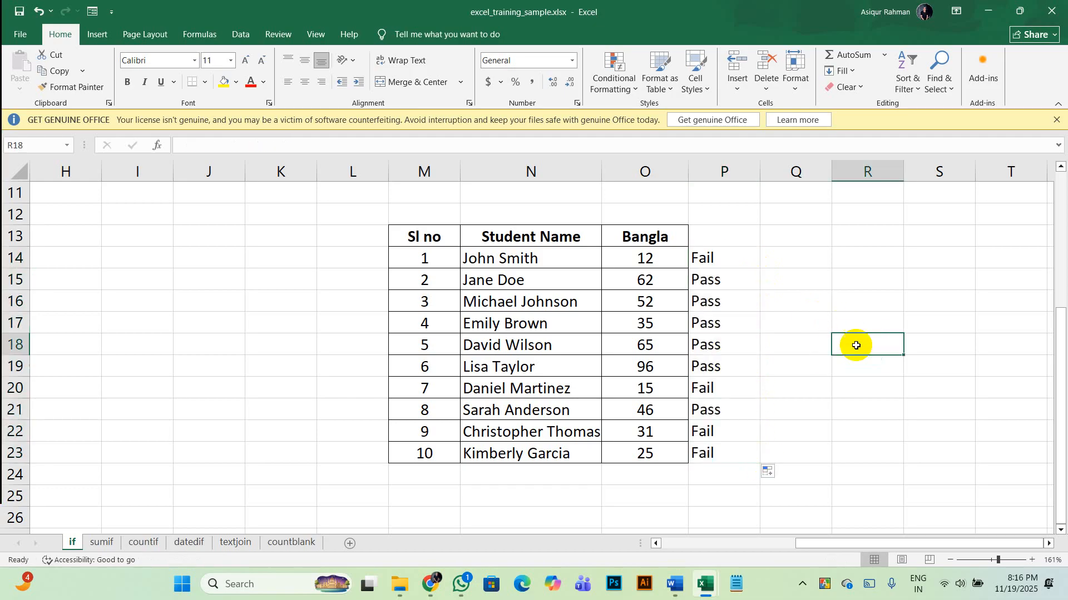
pyautogui.click(731, 257)
pyautogui.press('Up')
pyautogui.click(754, 260)
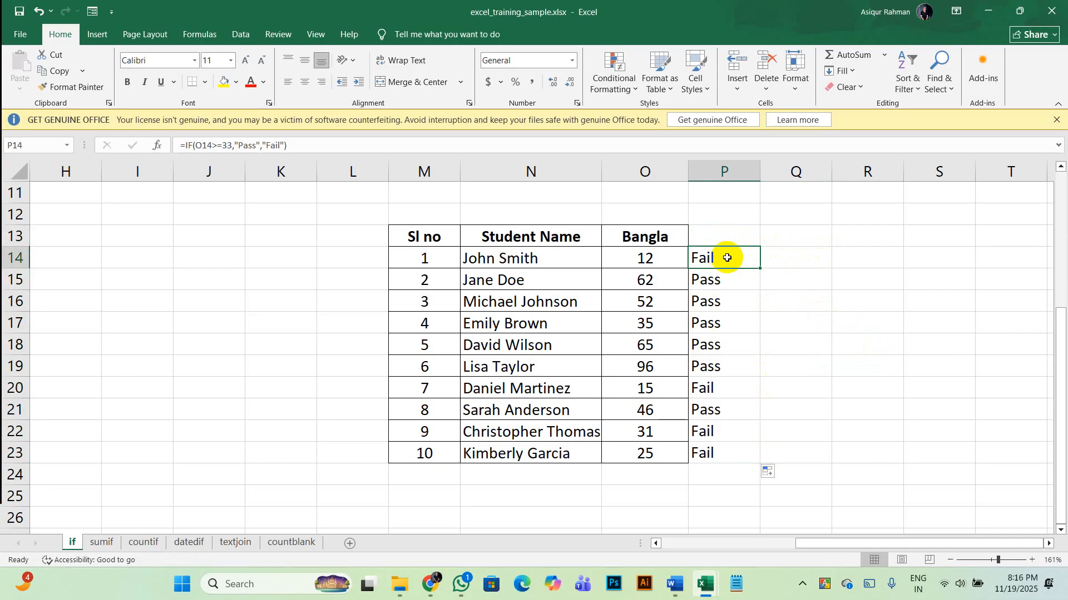
pyautogui.hotkey('ctrl', 'z')
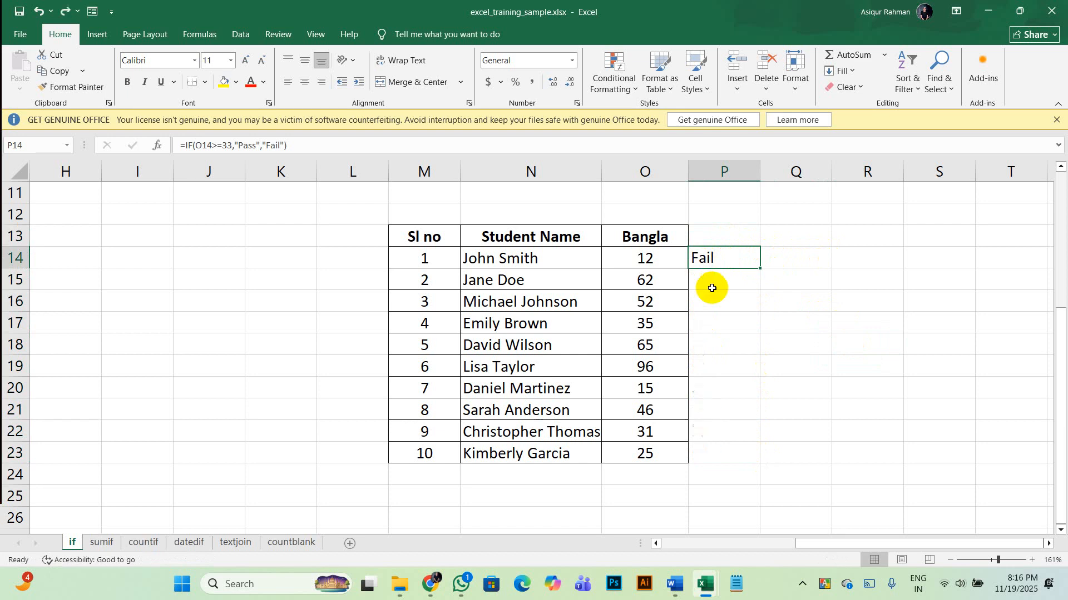
# - Fill the IF formula in P14 down through P23 for the remaining students
pyautogui.doubleClick(762, 269)
pyautogui.click(735, 252)
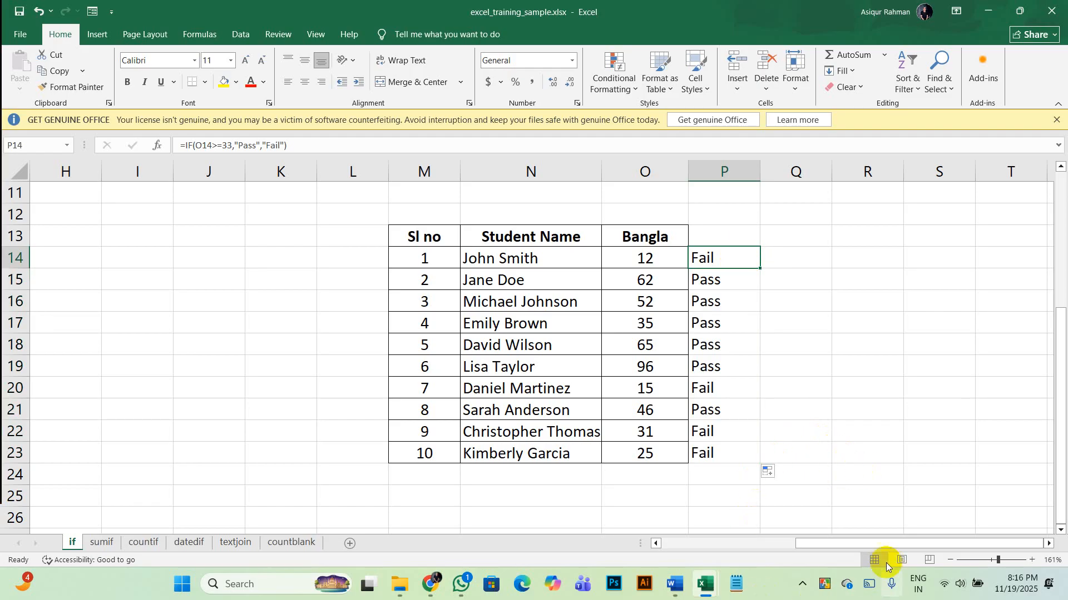
pyautogui.click(888, 582)
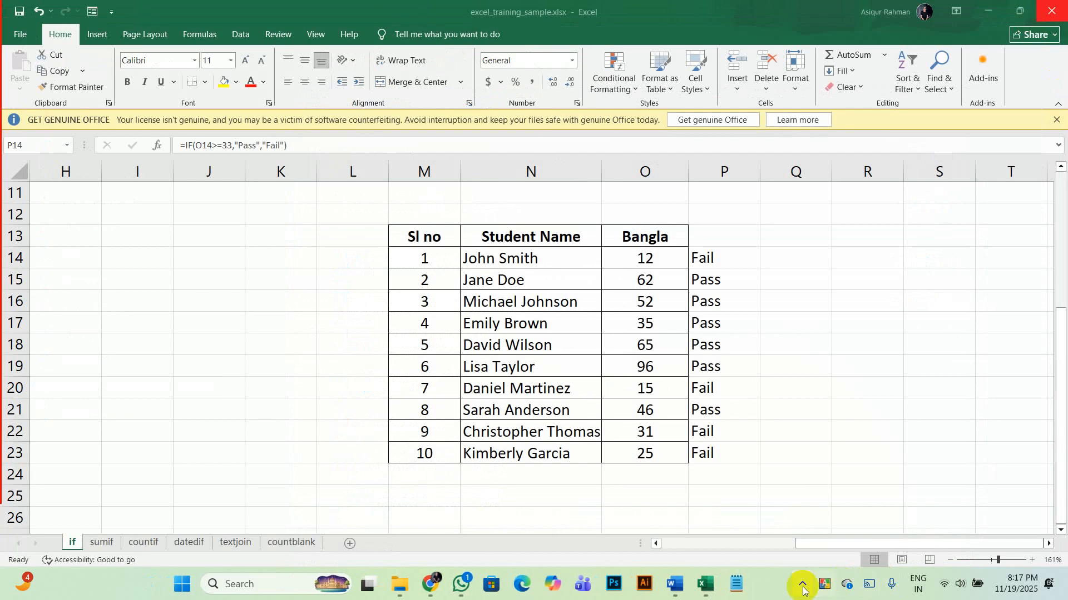
pyautogui.click(802, 584)
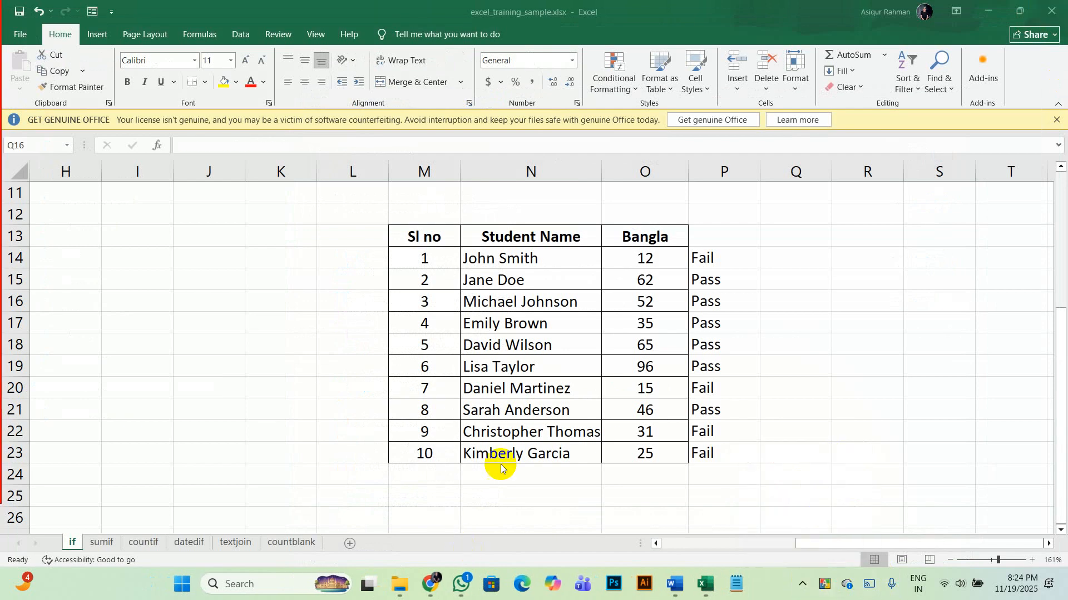
# - Open the sumif worksheet containing the Fruit, Quantity and Price table
pyautogui.click(105, 542)
pyautogui.click(41, 196)
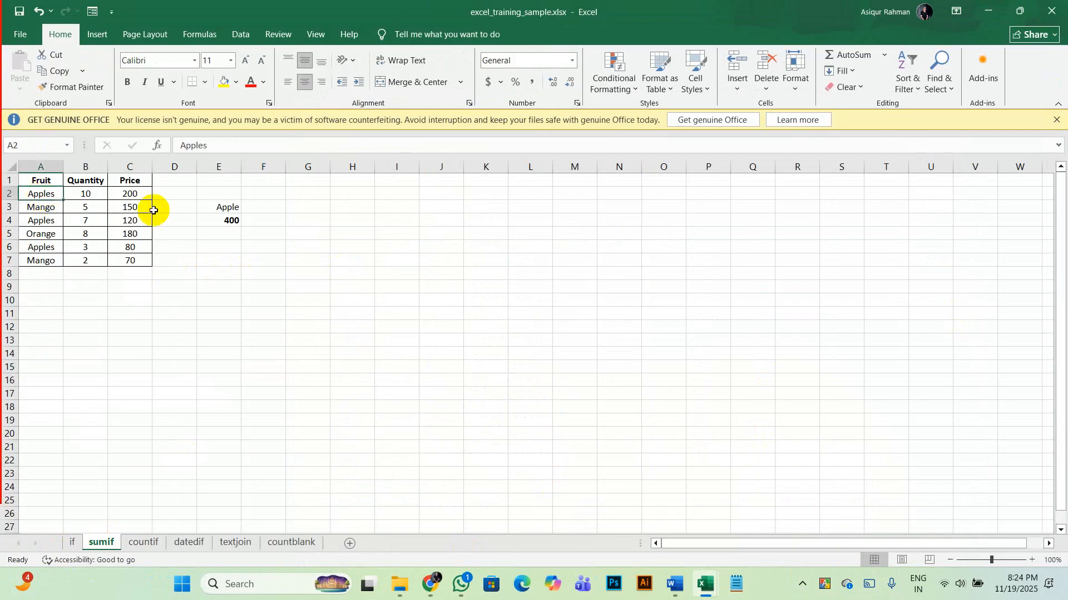
pyautogui.click(252, 232)
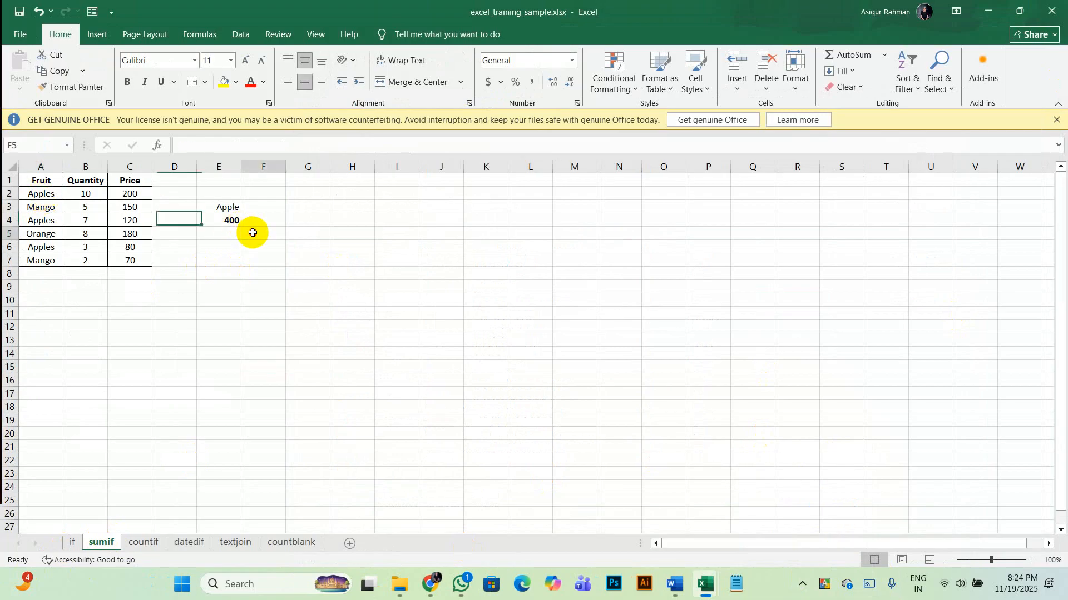
pyautogui.click(431, 257)
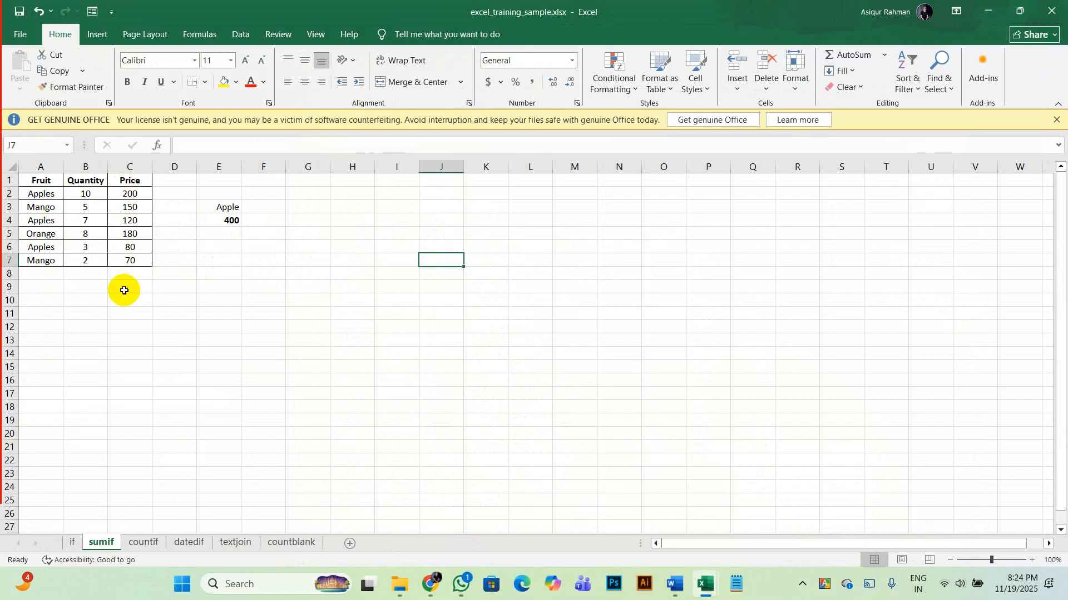
pyautogui.click(122, 273)
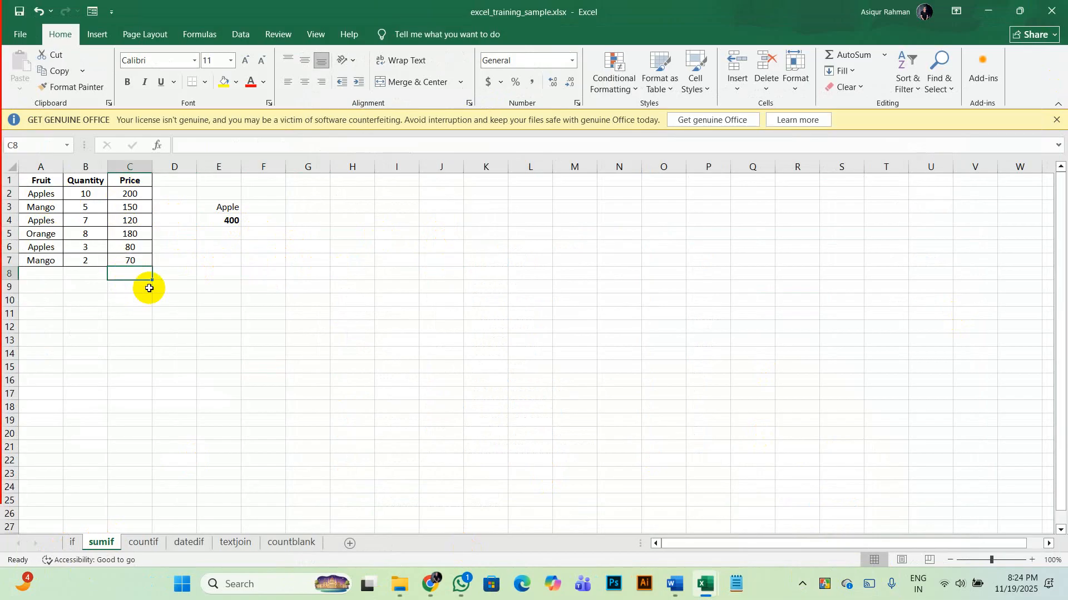
pyautogui.write('=su')
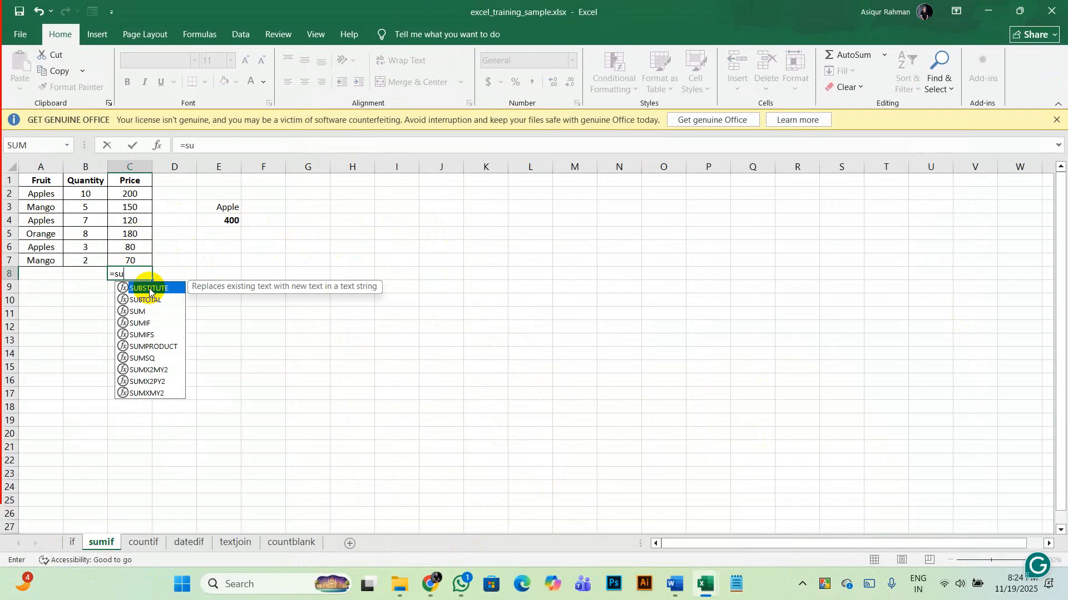
pyautogui.write('m(')
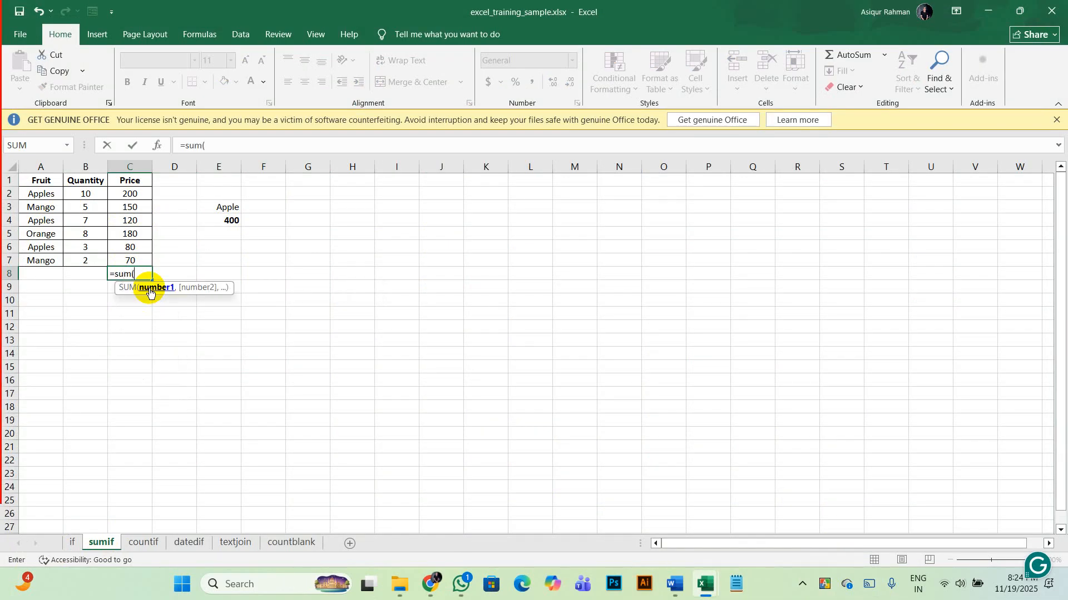
pyautogui.moveTo(131, 195)
pyautogui.mouseDown()
pyautogui.moveTo(134, 263)
pyautogui.moveTo(136, 198)
pyautogui.mouseUp()
pyautogui.press('Escape')
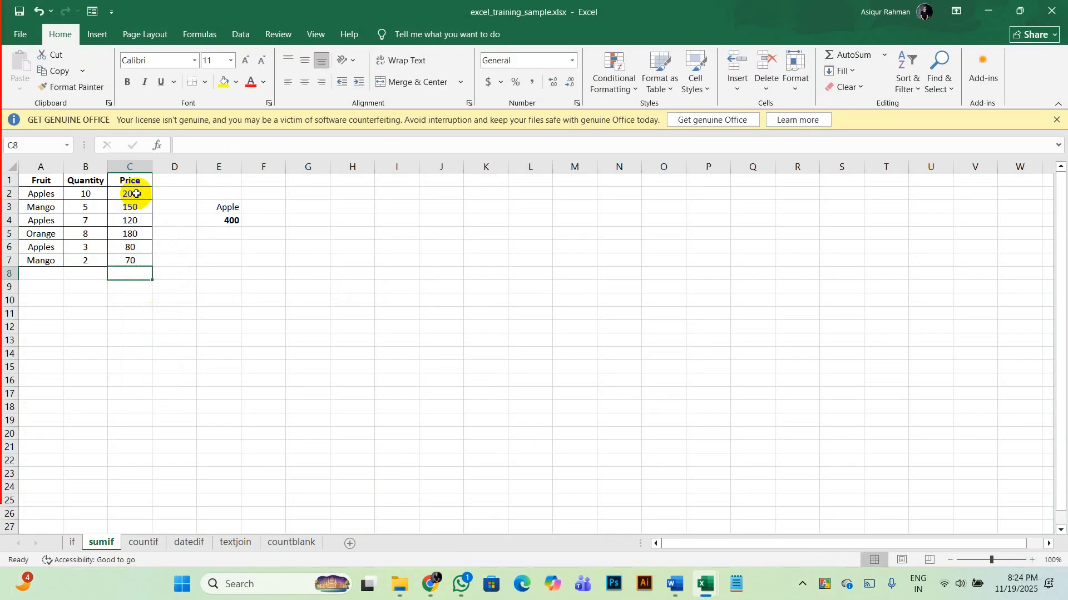
# - Examine the Price values by selecting the range C2:C7 in the fruit table
pyautogui.moveTo(131, 194); pyautogui.dragTo(133, 261)
pyautogui.click(134, 276)
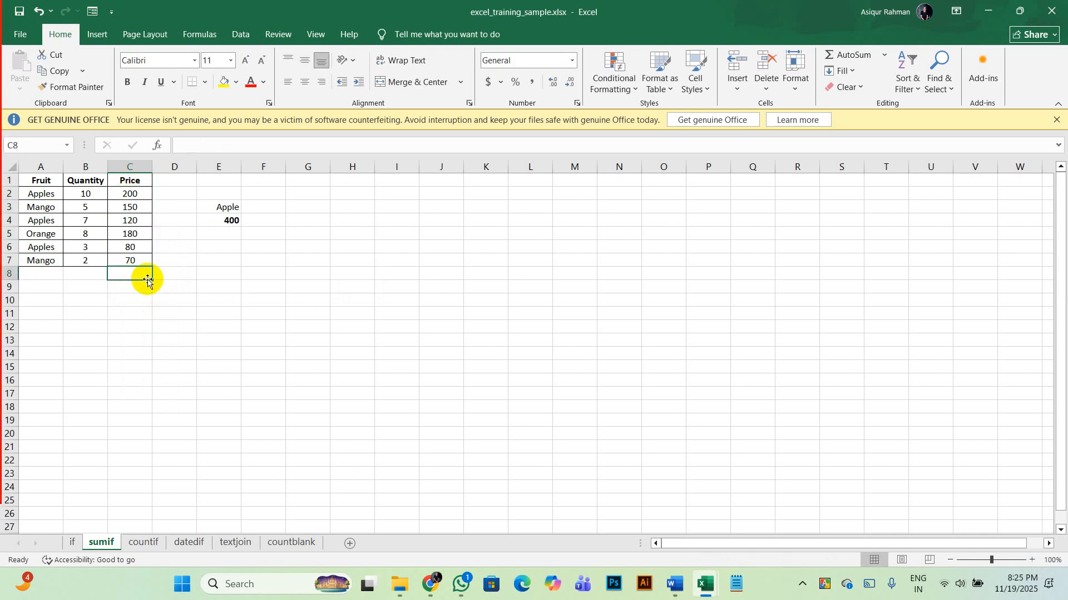
pyautogui.keyDown('ctrl'); pyautogui.scroll(5, 119, 235); pyautogui.keyUp('ctrl')
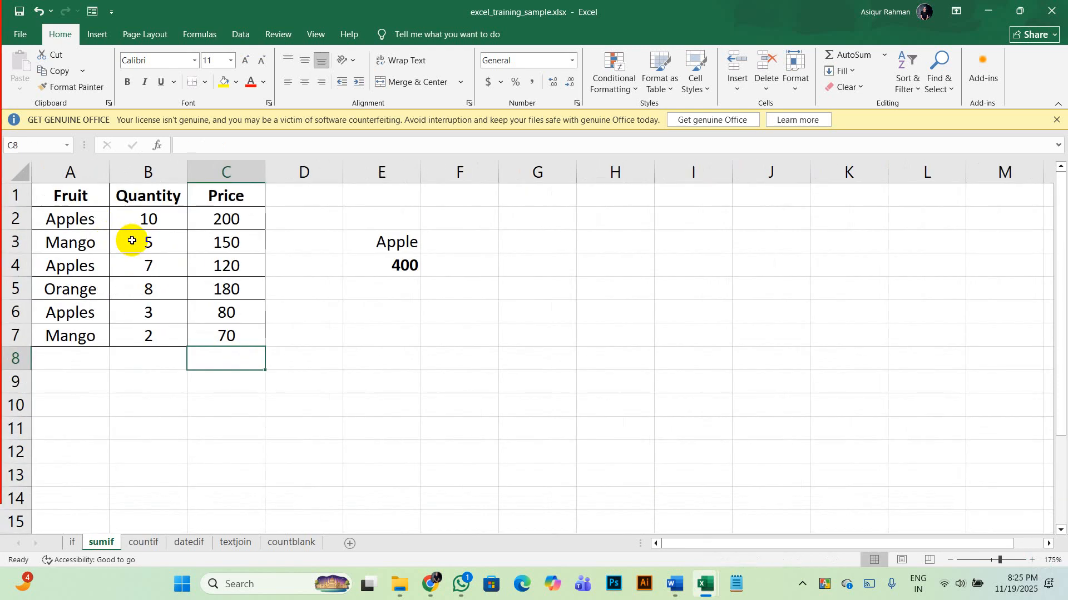
pyautogui.click(229, 218)
pyautogui.moveTo(229, 218); pyautogui.dragTo(210, 338)
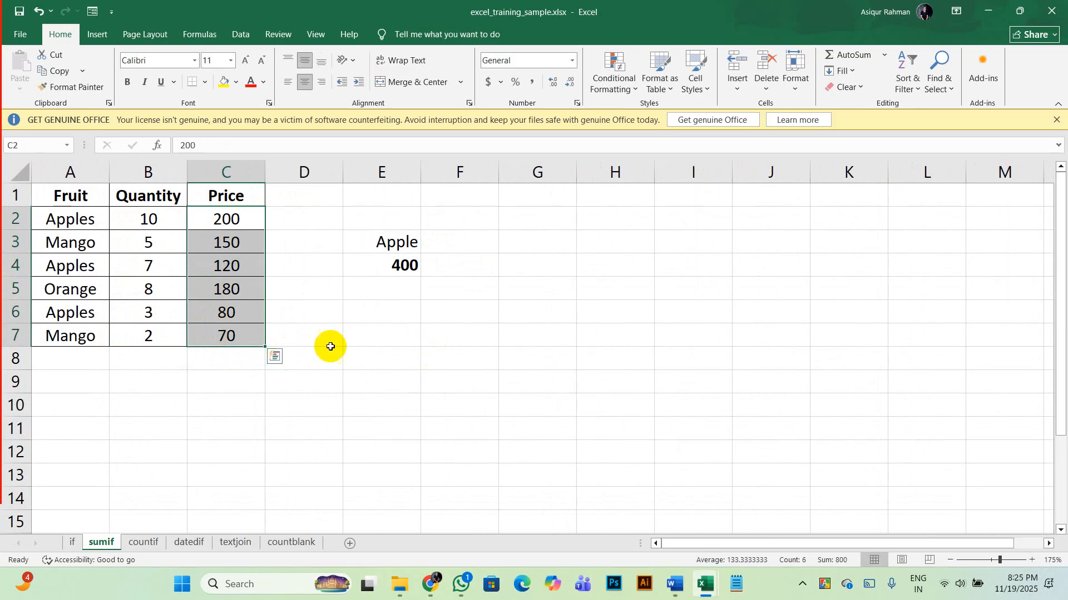
pyautogui.click(270, 400)
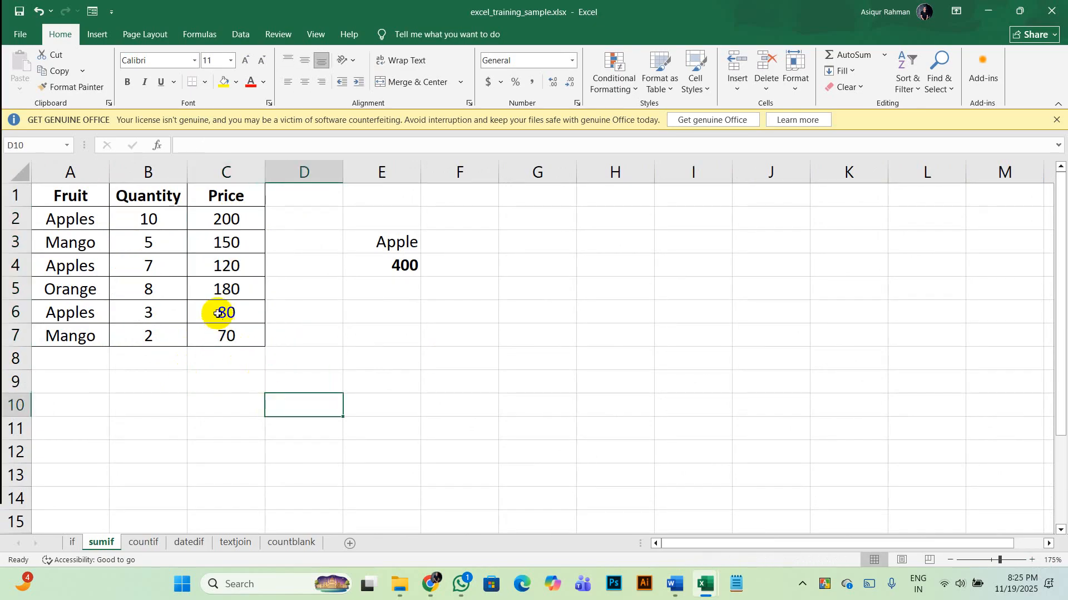
pyautogui.click(78, 218)
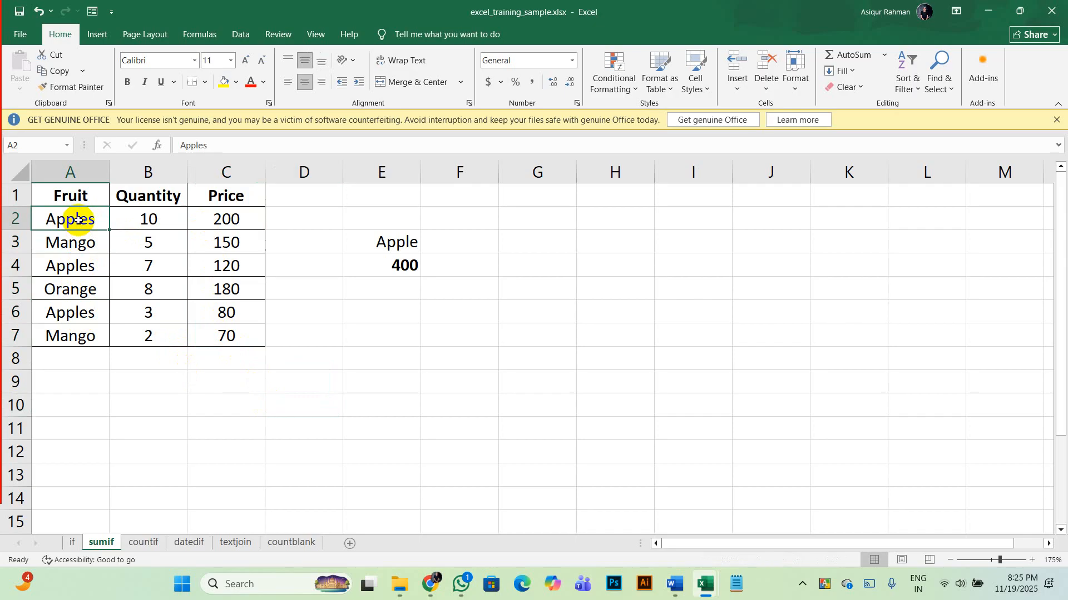
pyautogui.click(385, 381)
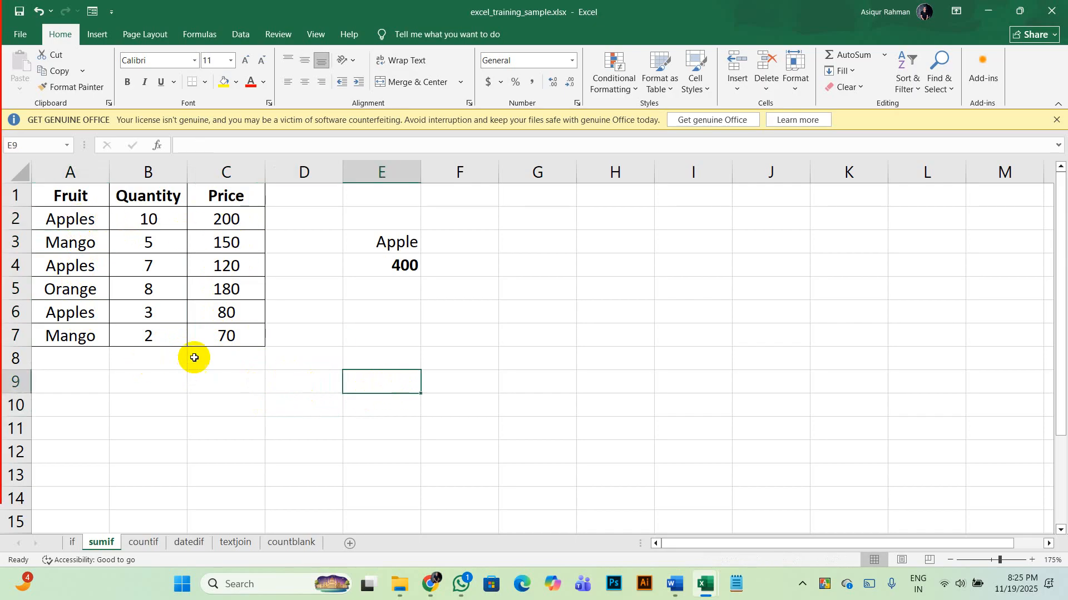
pyautogui.click(544, 340)
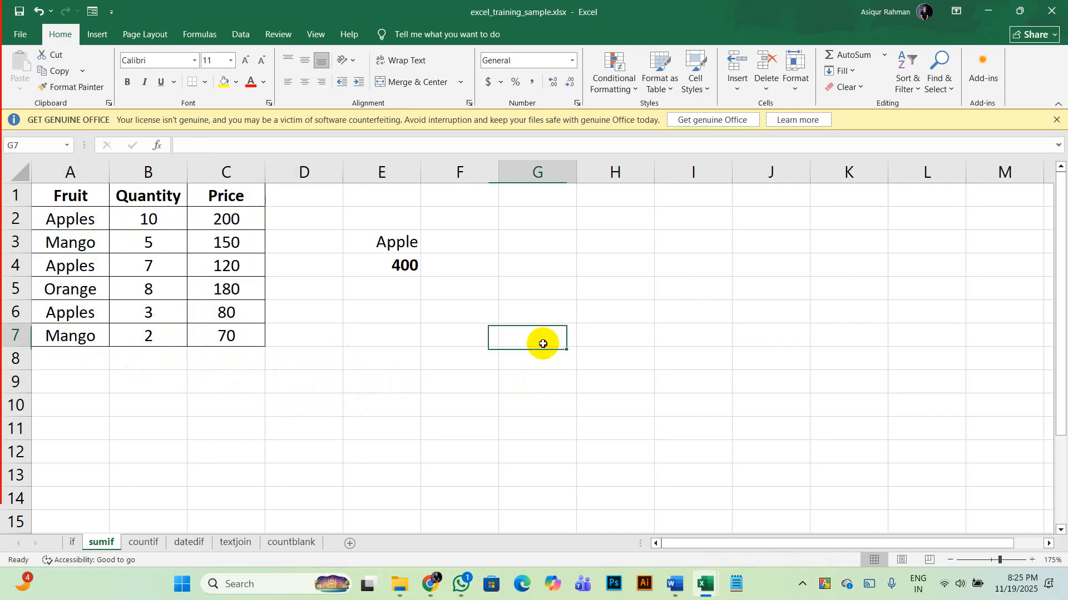
# - Enter the formula =SUMIF(A:A, Apples, C:C) in E8, using the Fruit column as range and the Price column as sum range
pyautogui.click(397, 366)
pyautogui.write('=')
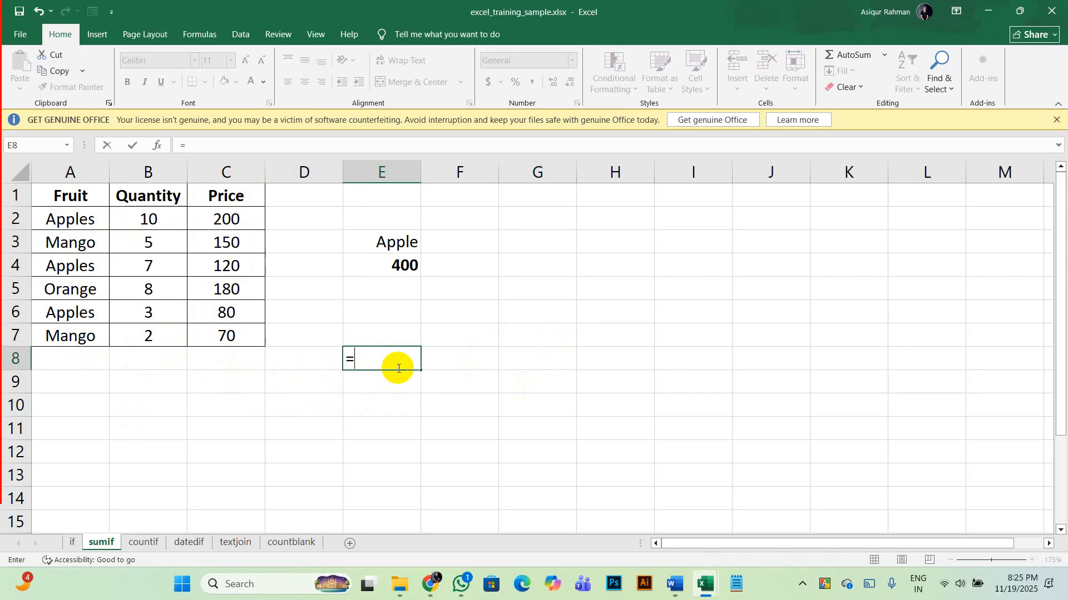
pyautogui.write('umif')
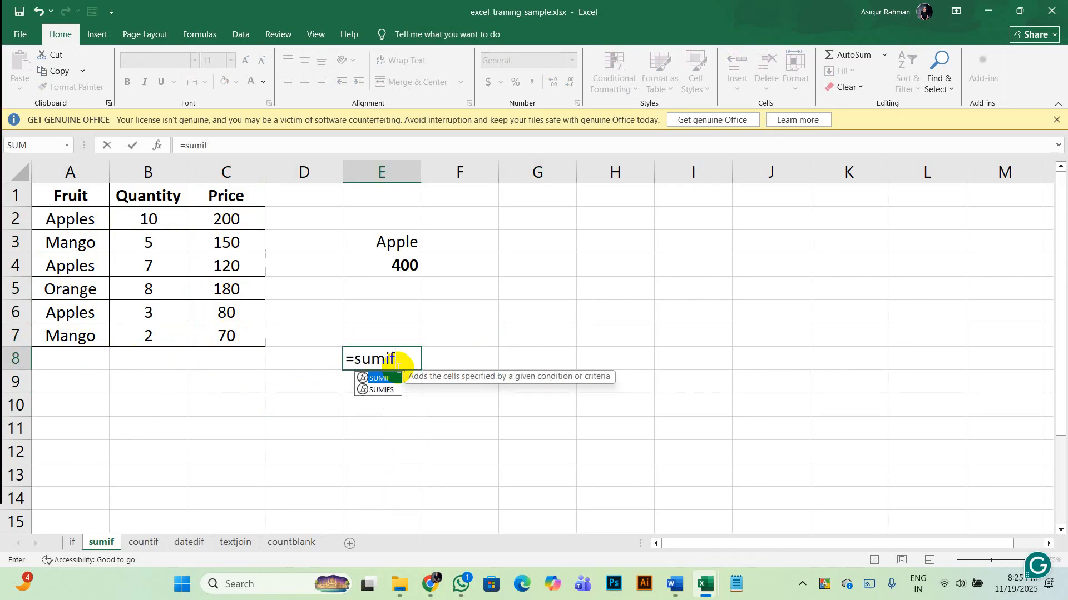
pyautogui.press('Tab')
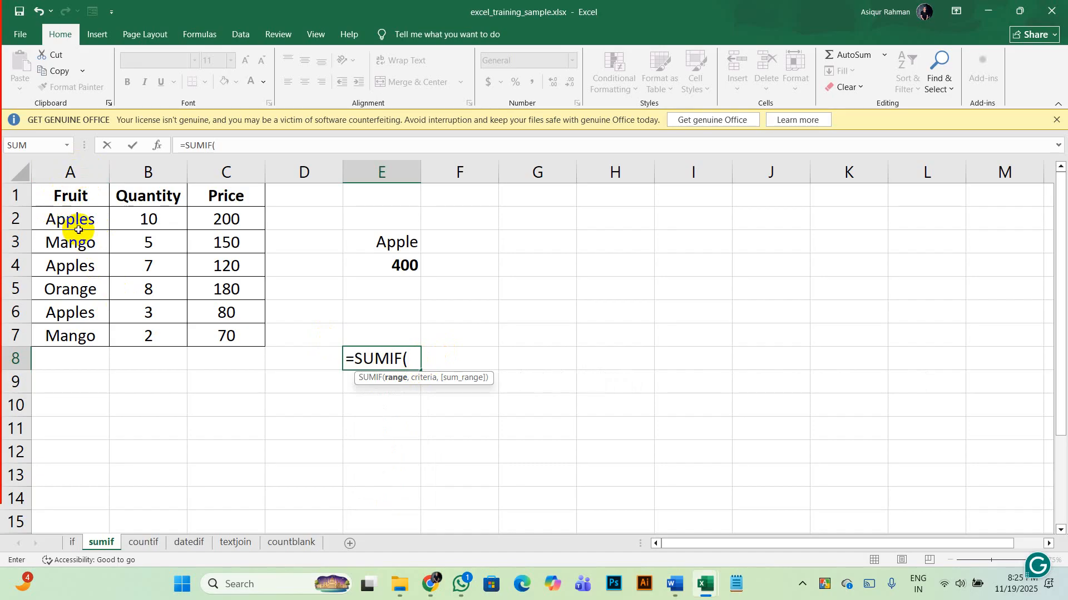
pyautogui.click(86, 174)
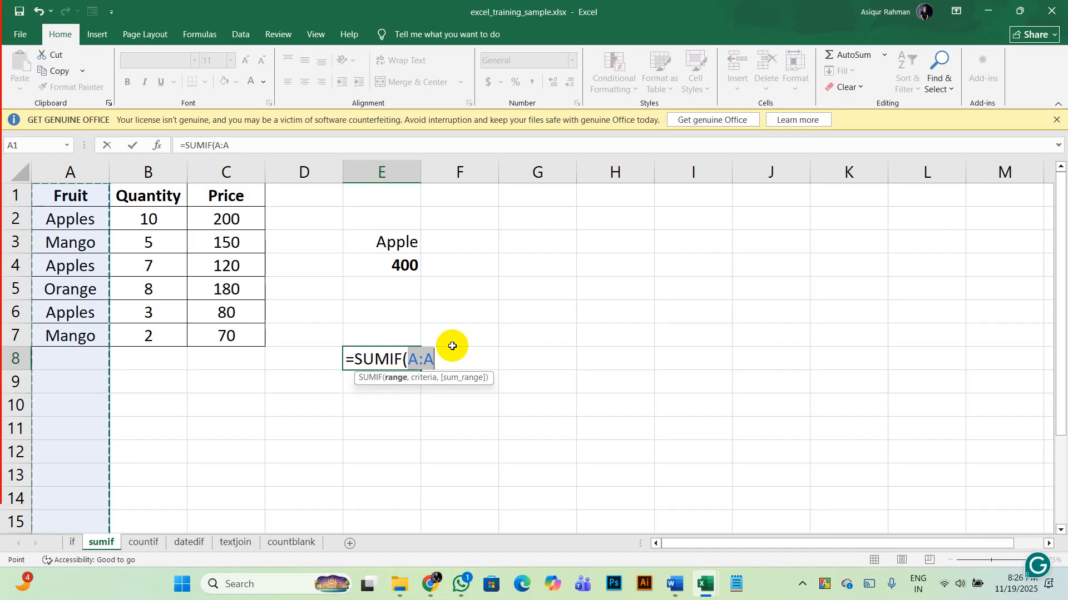
pyautogui.write(',')
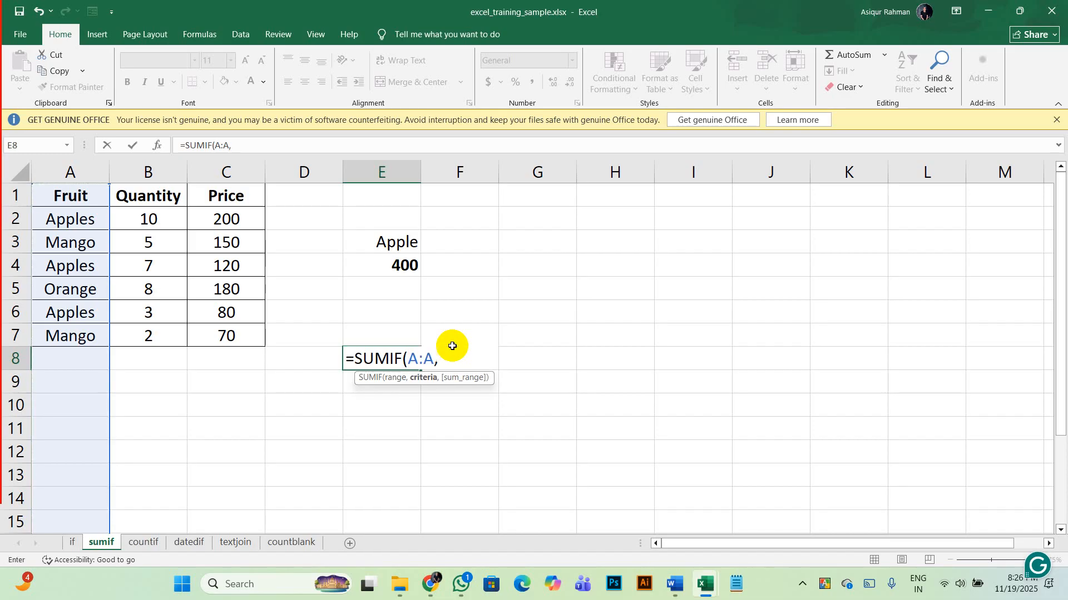
pyautogui.write(' A')
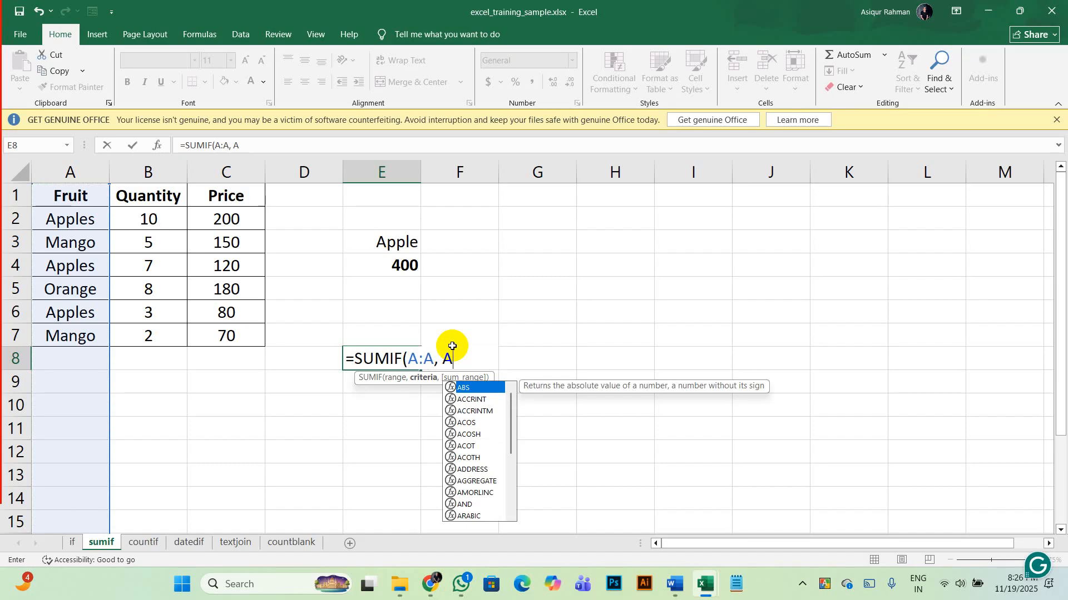
pyautogui.write('pples')
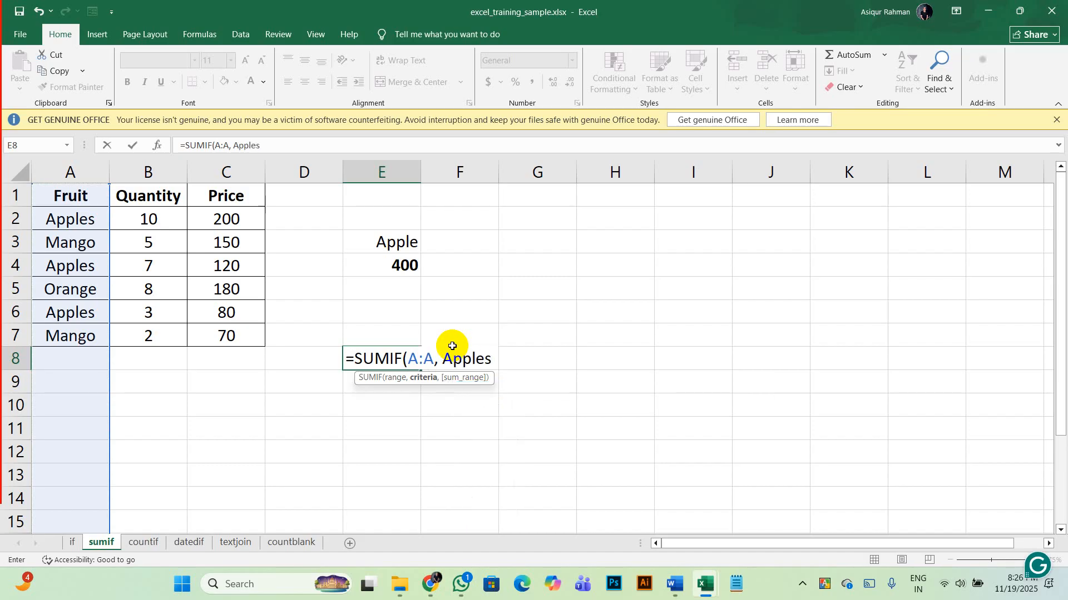
pyautogui.write(',')
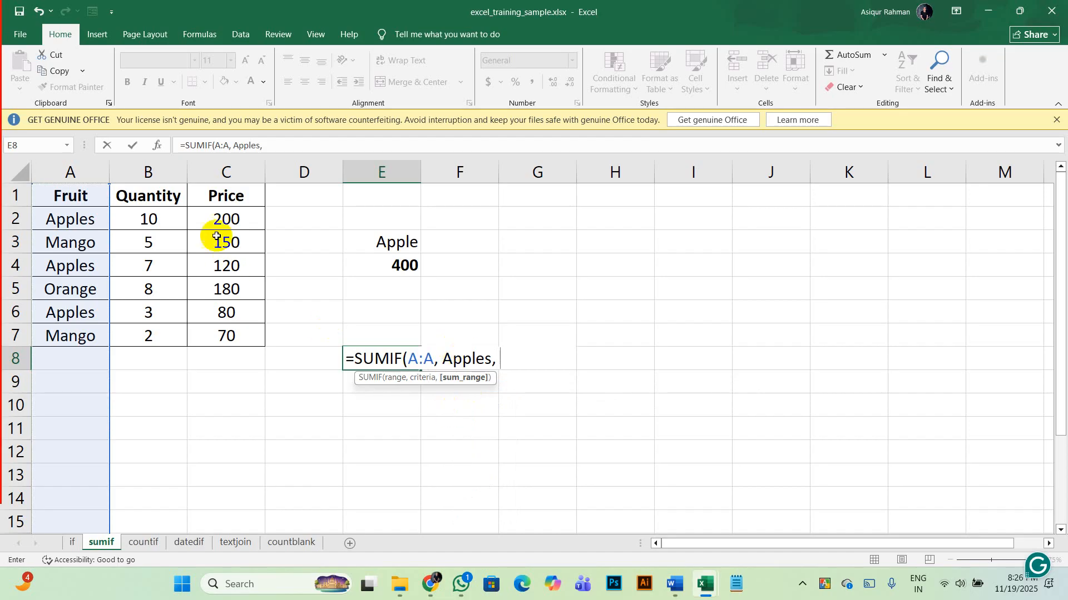
pyautogui.click(228, 167)
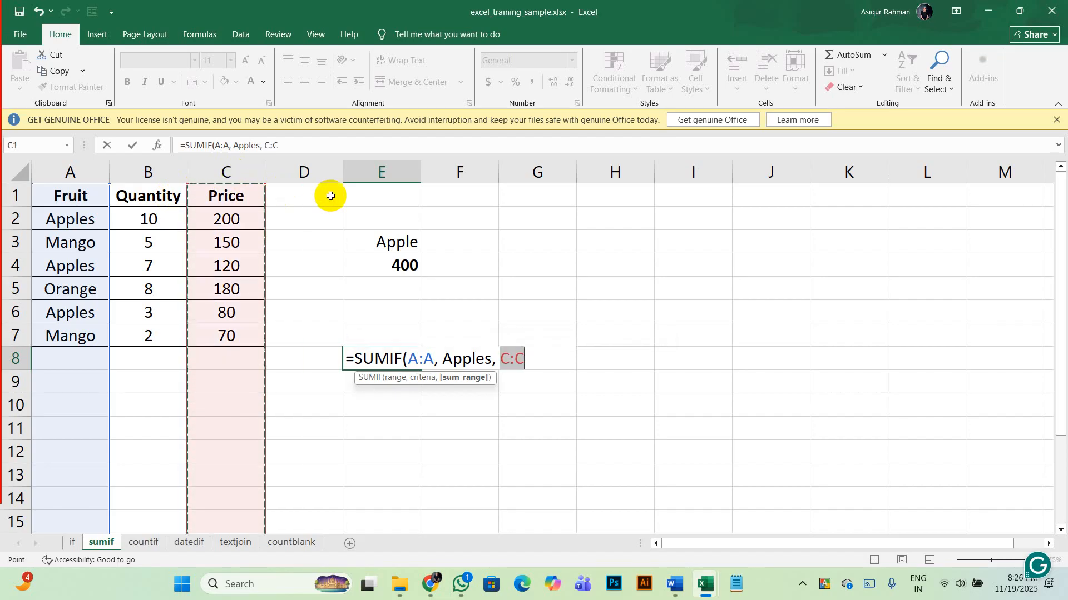
pyautogui.press('Return')
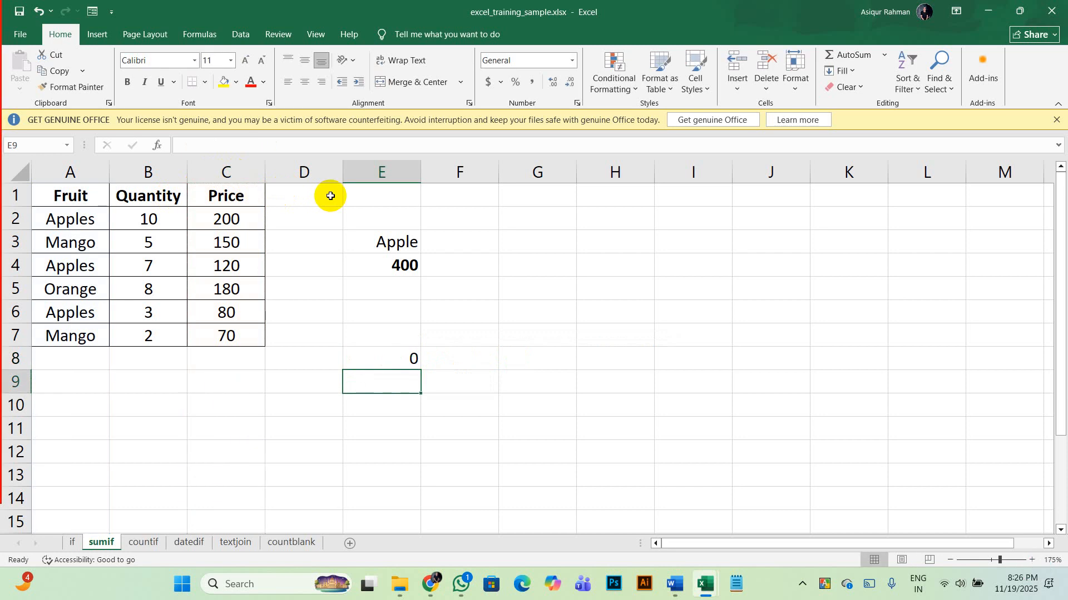
# - Compare the new SUMIF formula in E8 with the existing one in E4
pyautogui.press('Up')
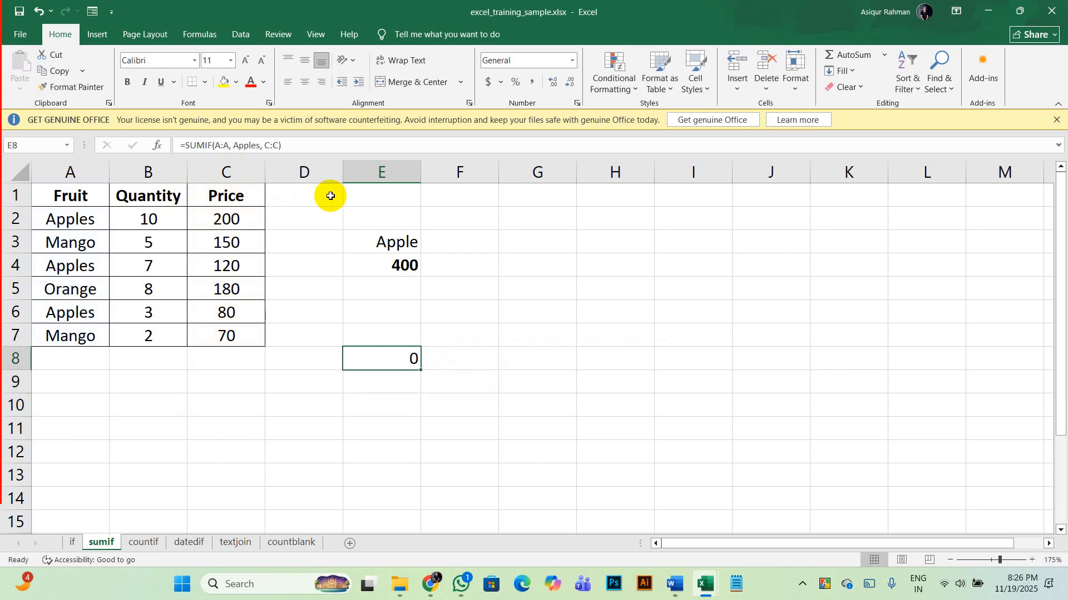
pyautogui.press('Up')
pyautogui.press('Down')
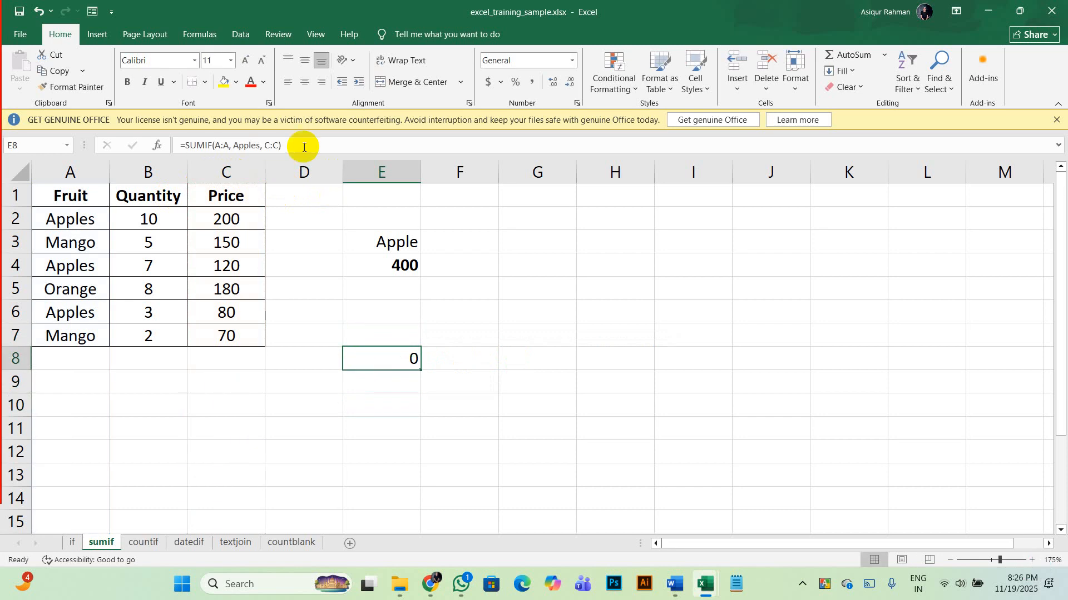
pyautogui.click(400, 263)
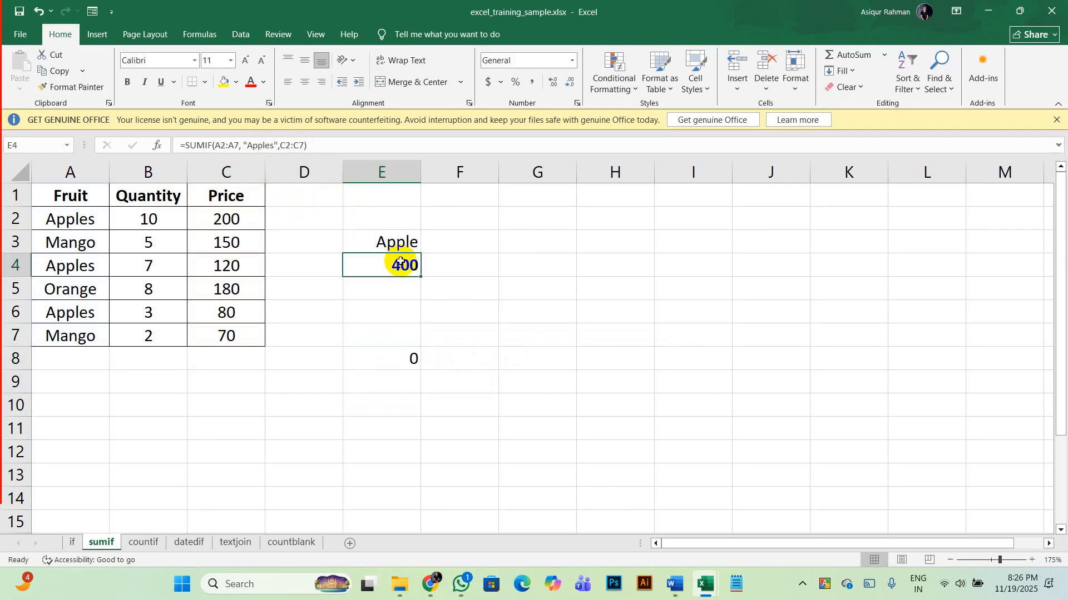
# - Enclose the Apples criterion of the E8 formula in double quotes, making it =SUMIF(A:A, "Apples", C:C)
pyautogui.click(405, 358)
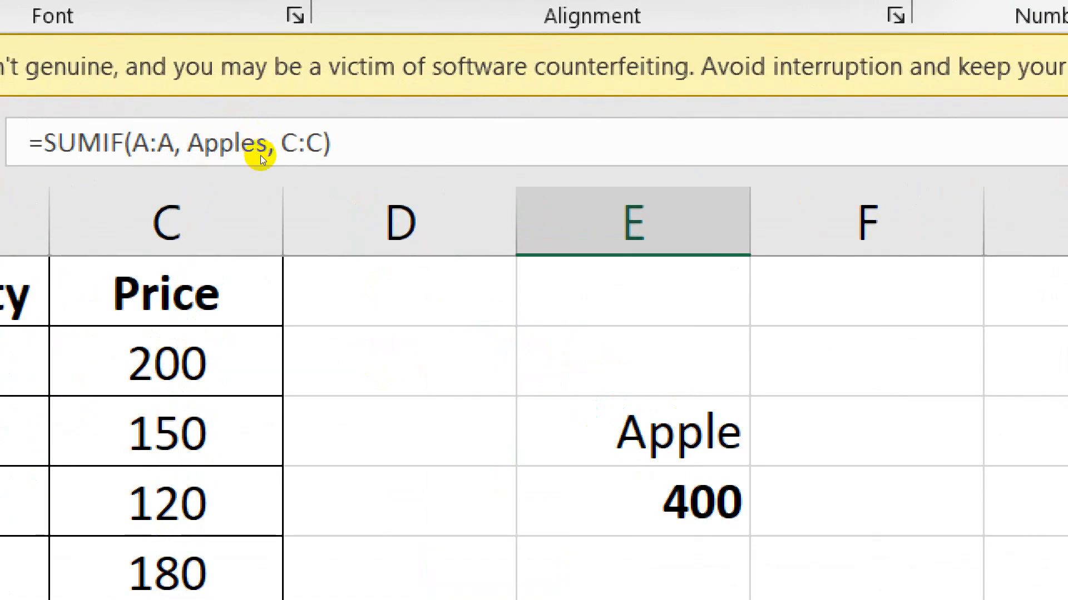
pyautogui.click(268, 140)
pyautogui.write('"')
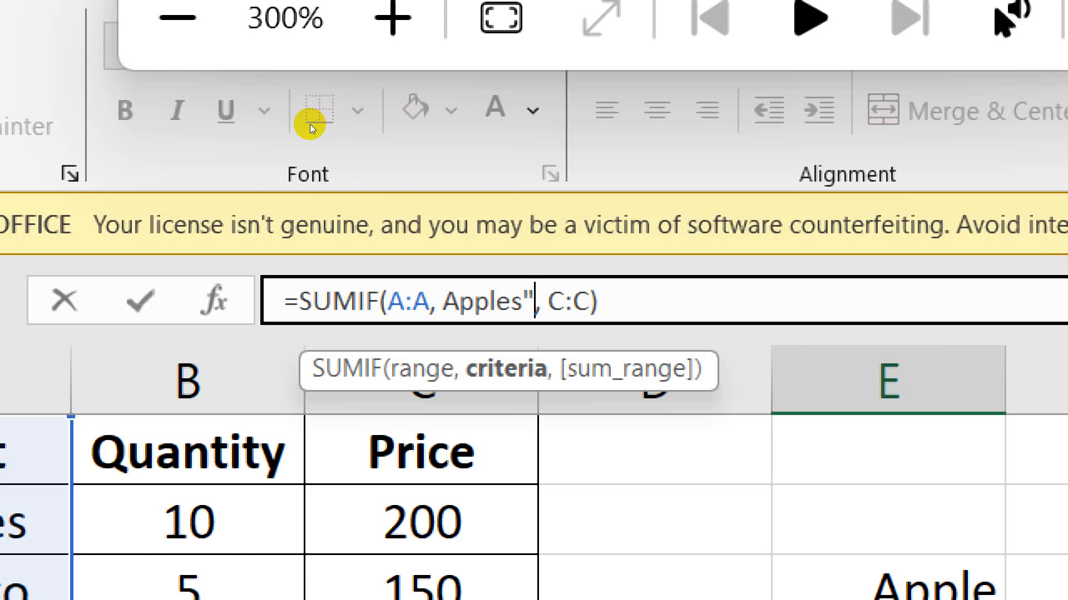
pyautogui.press('Left')
pyautogui.press('Left')
pyautogui.press('Left')
pyautogui.press('Left')
pyautogui.press('Left')
pyautogui.press('Left')
pyautogui.press('Left')
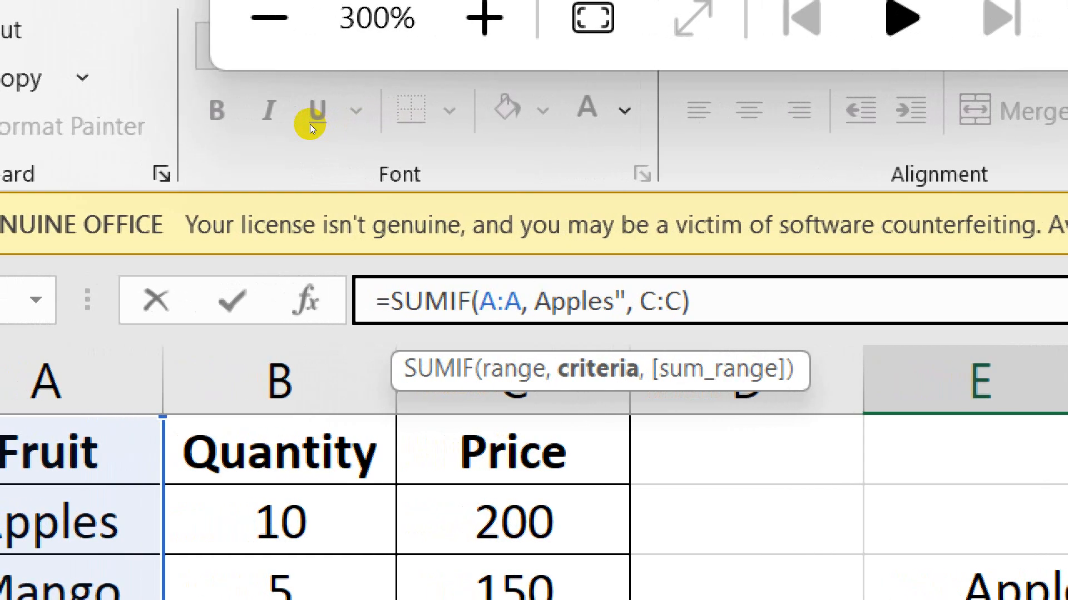
pyautogui.write('"')
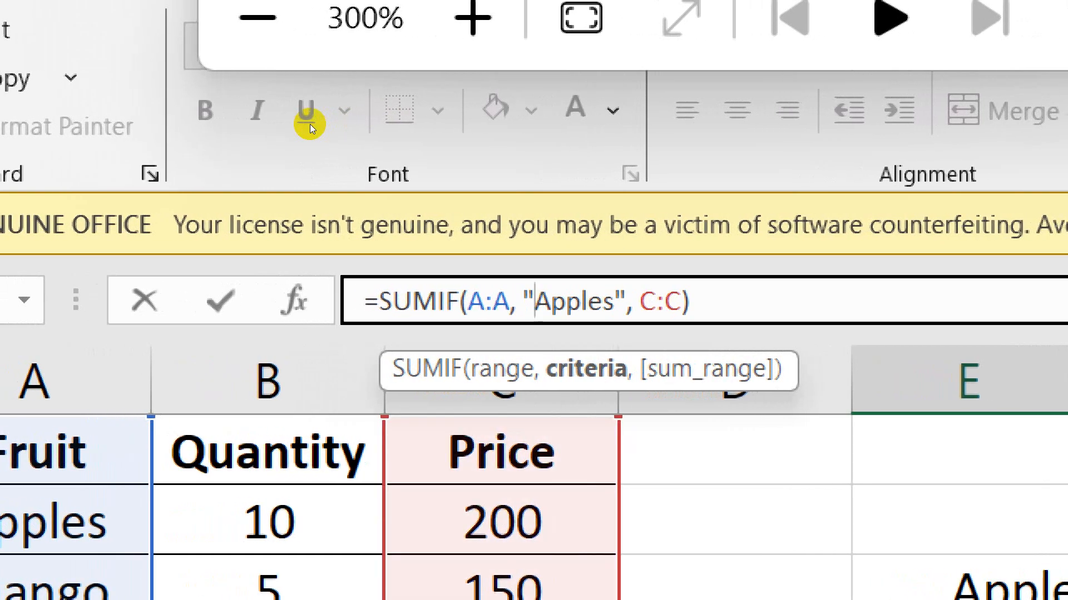
pyautogui.press('Return')
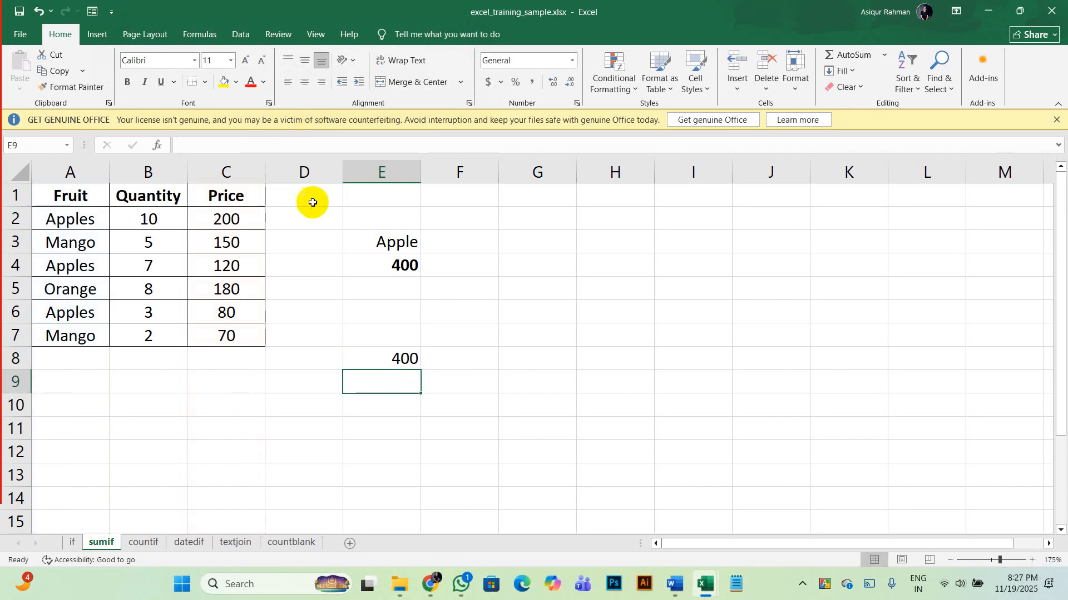
# - Check the SUMIF result in E8 by selecting the three Apples prices C6, C4 and C2 together
pyautogui.click(89, 313)
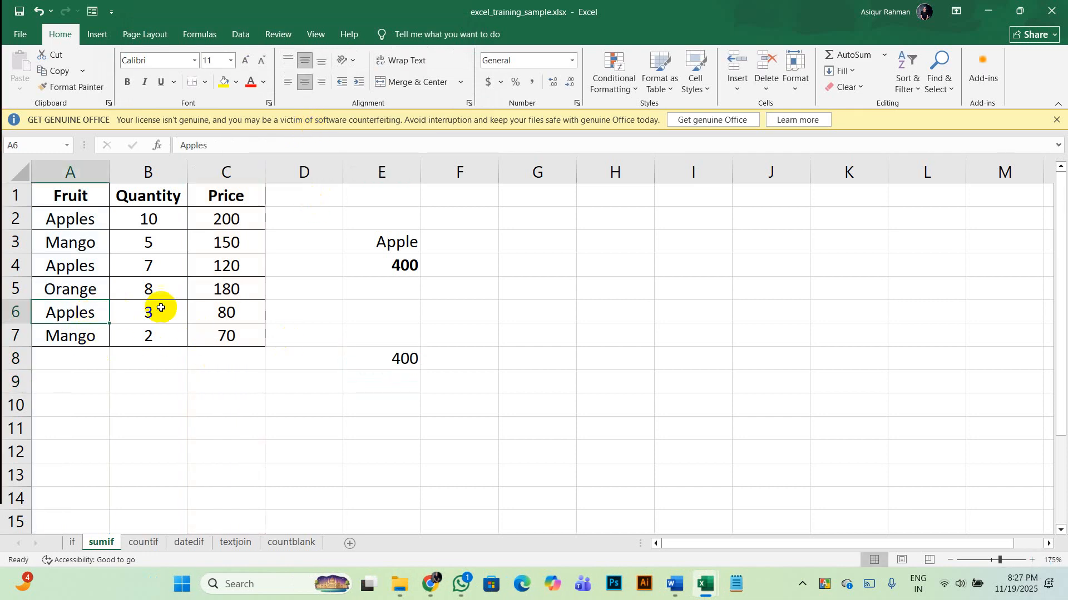
pyautogui.click(225, 311)
pyautogui.keyDown('ctrl'); pyautogui.click(230, 267); pyautogui.keyUp('ctrl')
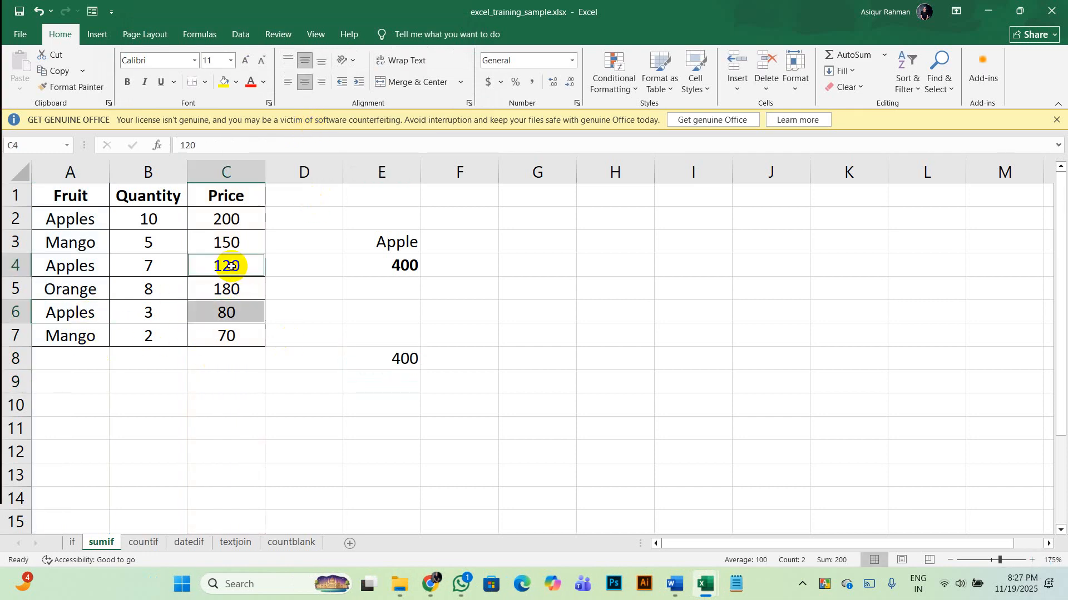
pyautogui.keyDown('ctrl'); pyautogui.click(236, 226); pyautogui.keyUp('ctrl')
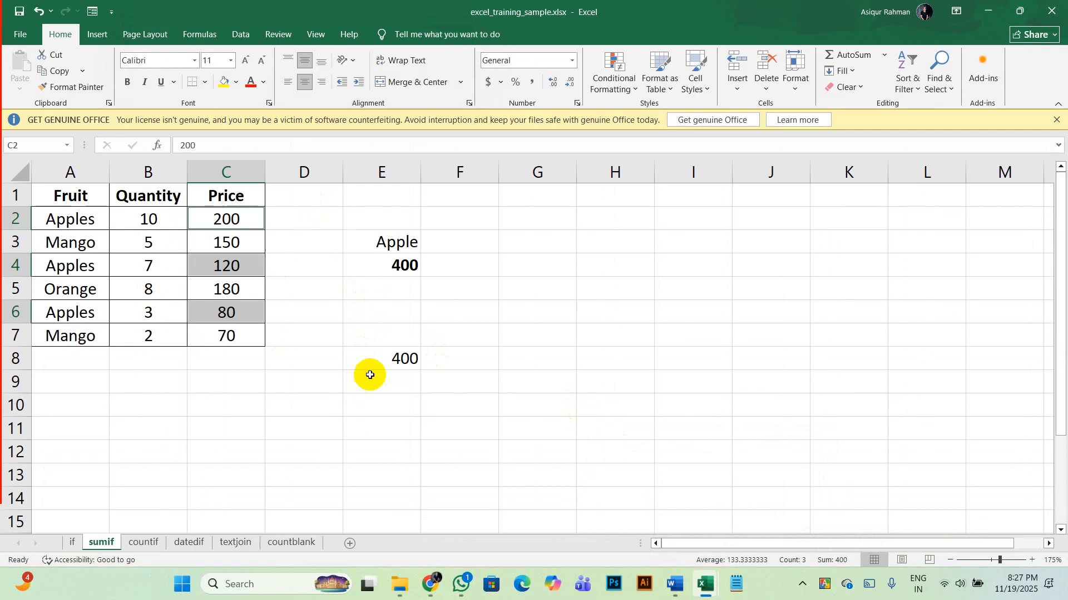
pyautogui.click(380, 361)
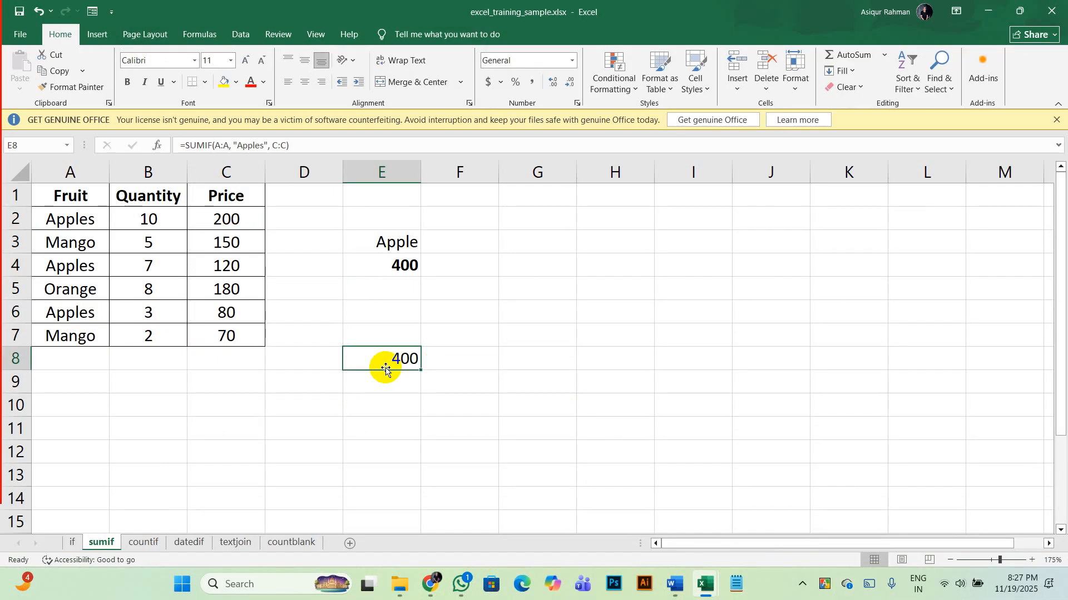
pyautogui.click(802, 584)
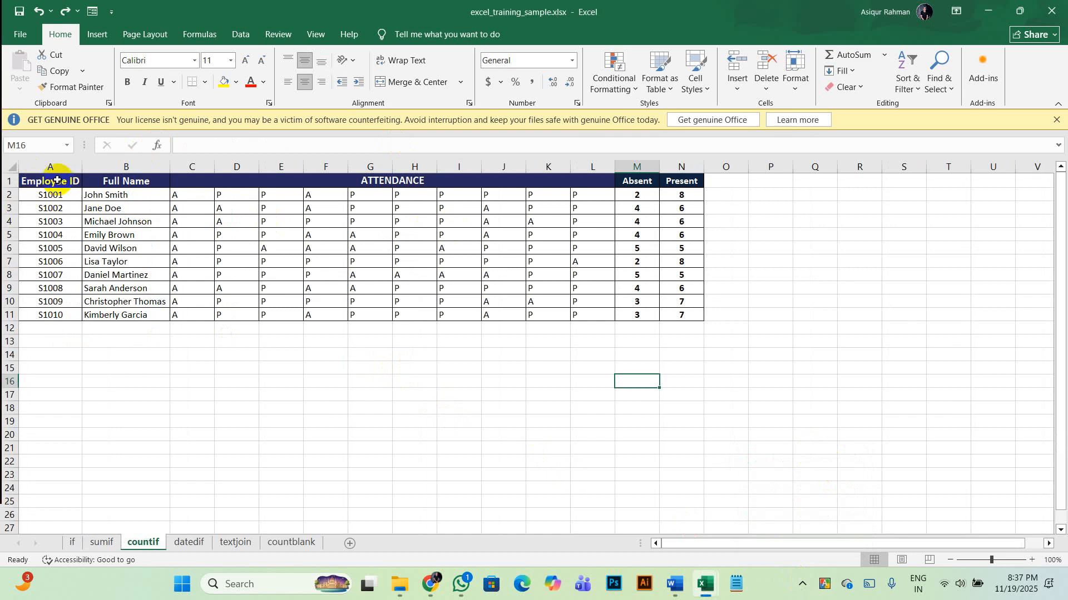
pyautogui.moveTo(50, 181); pyautogui.dragTo(461, 321)
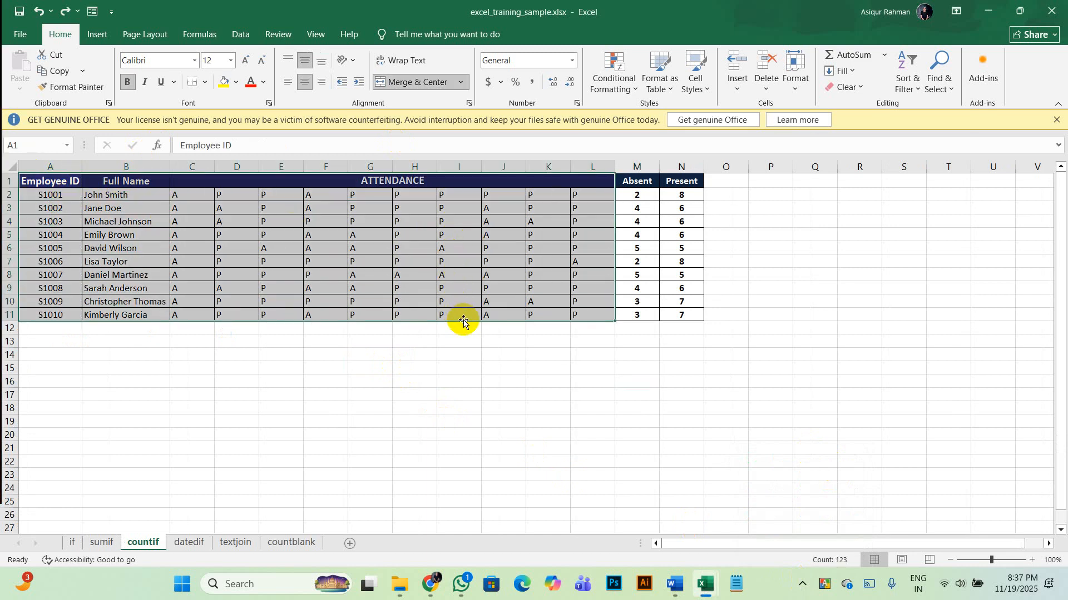
pyautogui.hotkey('ctrl', 'c')
pyautogui.hscroll(3, 750, 370)
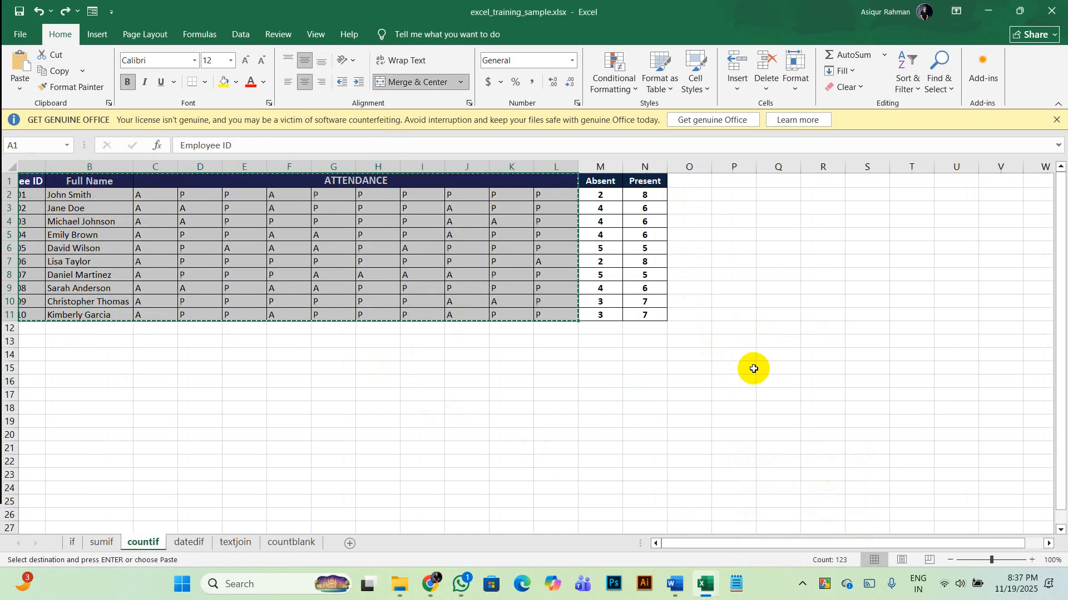
pyautogui.scroll(-4, 528, 392)
pyautogui.hscroll(-3, 412, 378)
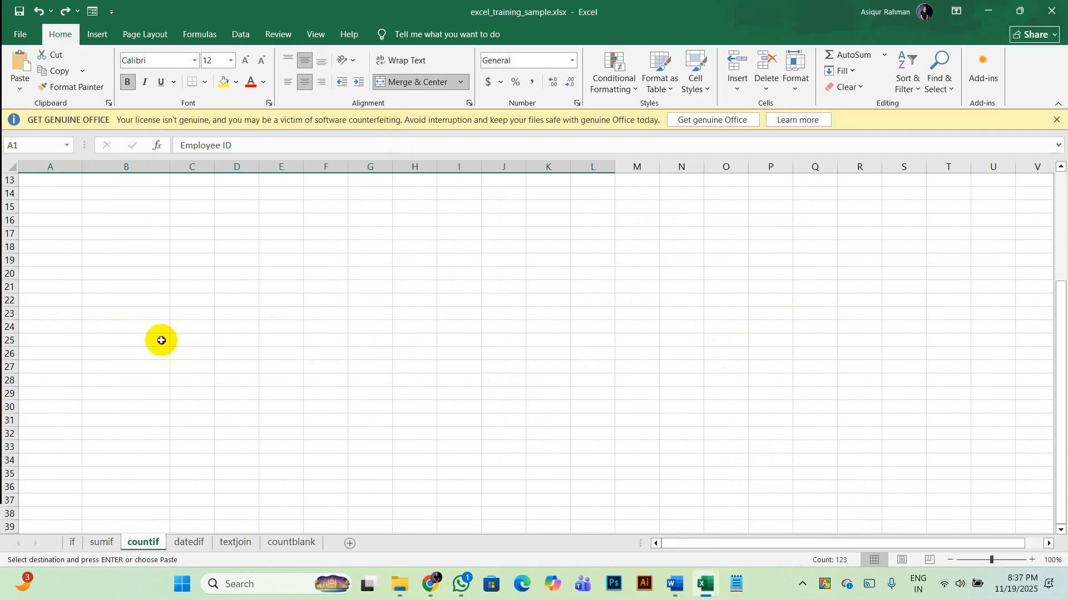
pyautogui.click(135, 341)
pyautogui.click(43, 339)
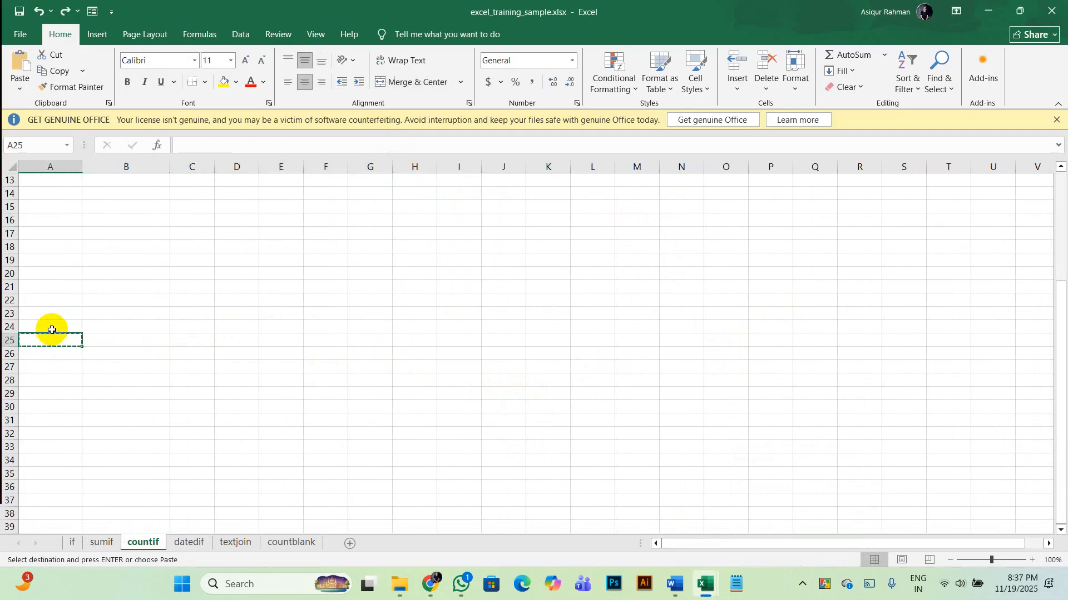
# - Copy the attendance table A1:L11, without the Absent and Present columns, and paste it at A19
pyautogui.scroll(4, 88, 301)
pyautogui.moveTo(41, 184); pyautogui.dragTo(599, 321)
pyautogui.hotkey('ctrl', 'c')
pyautogui.scroll(-2, 280, 385)
pyautogui.click(52, 338)
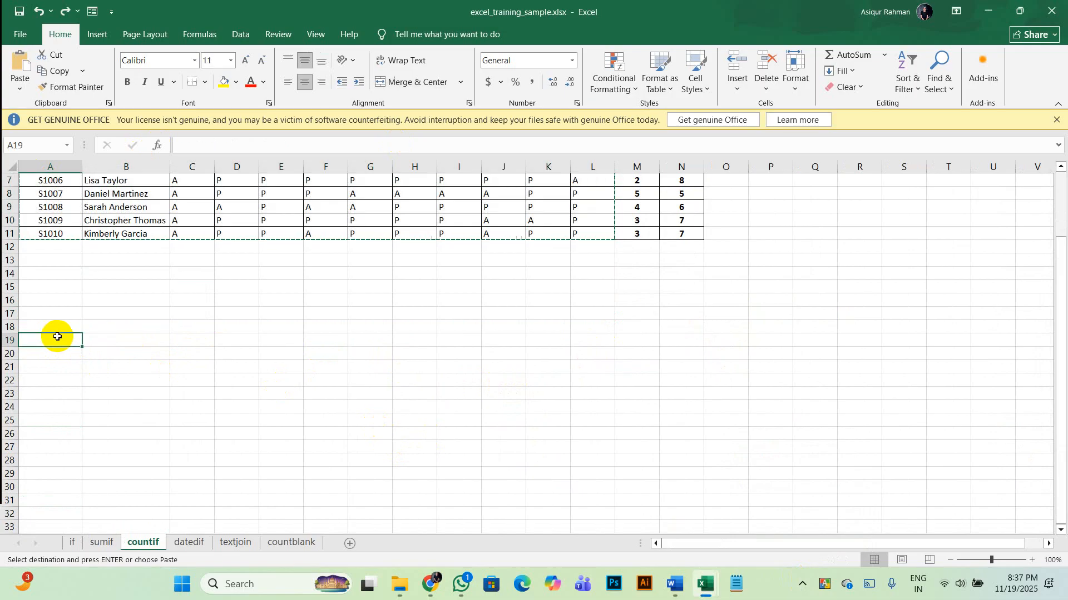
pyautogui.hotkey('ctrl', 'v')
pyautogui.click(273, 371)
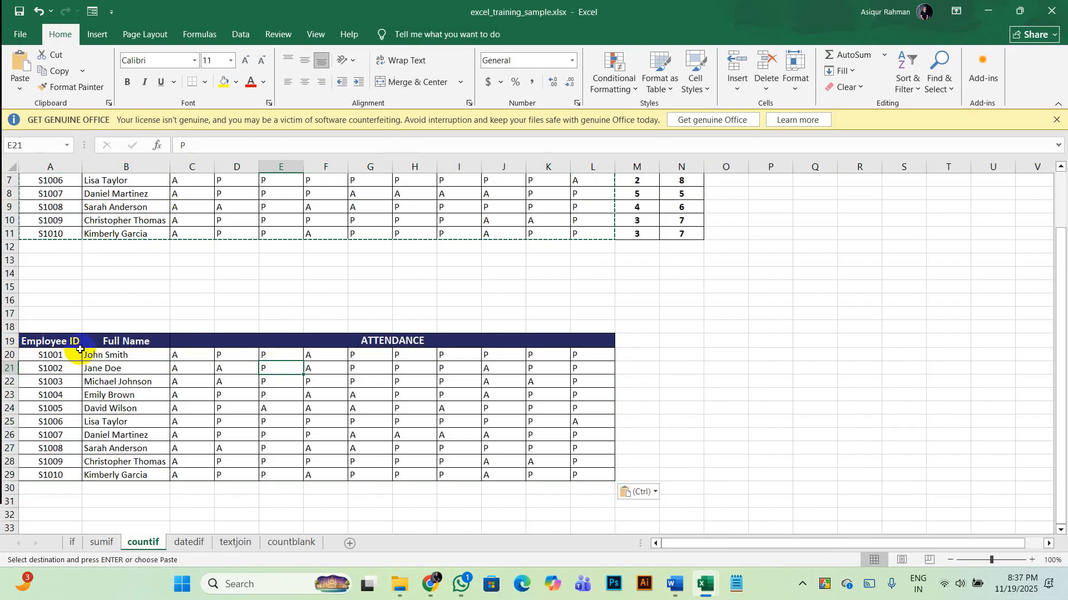
pyautogui.scroll(2, 83, 333)
pyautogui.scroll(-3, 107, 341)
pyautogui.scroll(2, 543, 295)
pyautogui.scroll(-3, 624, 262)
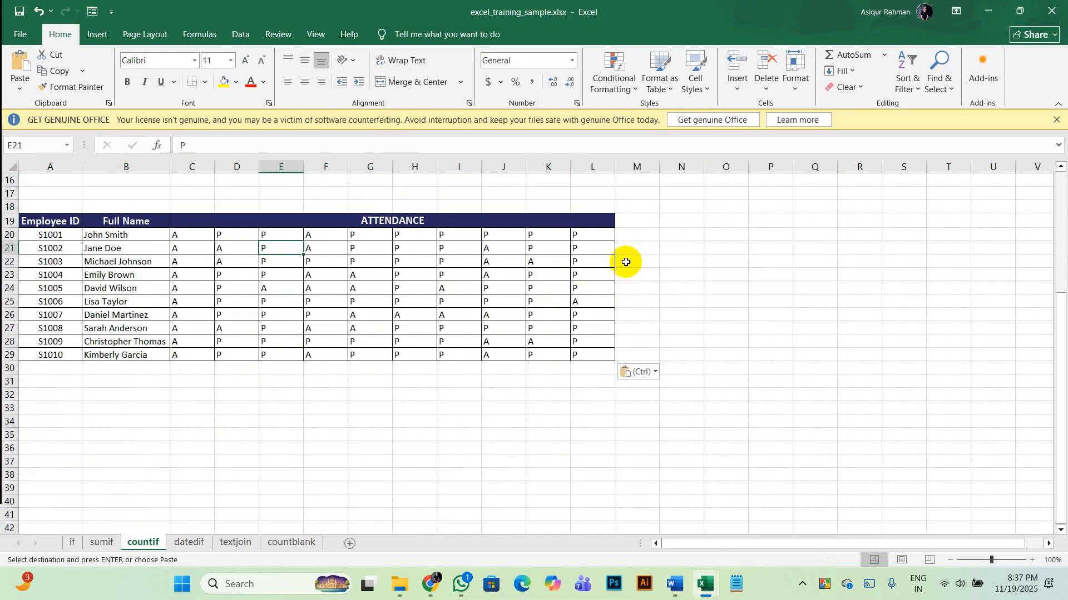
pyautogui.click(633, 233)
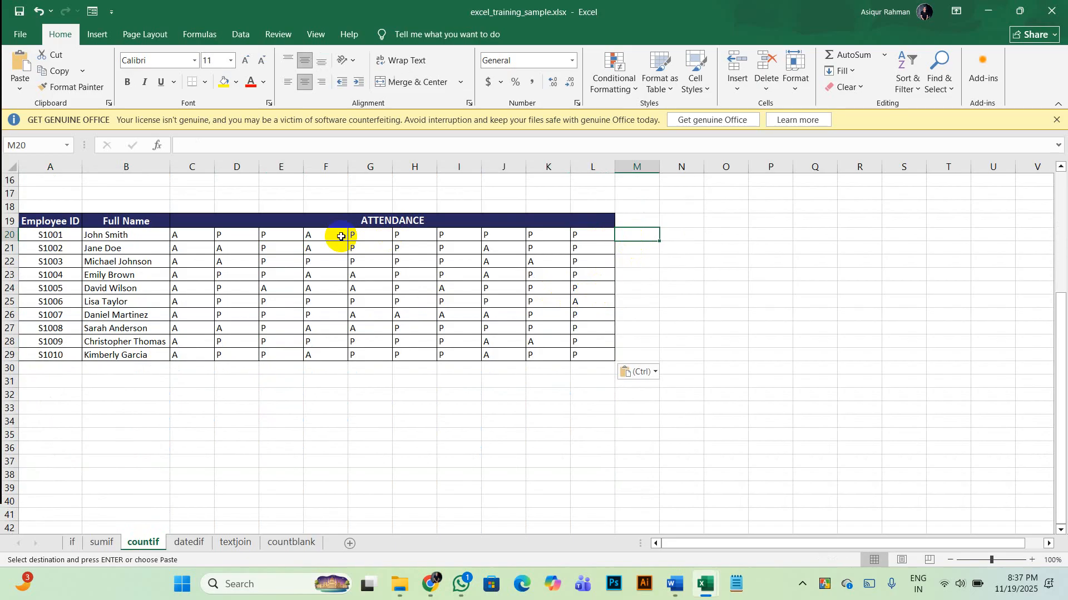
pyautogui.click(803, 589)
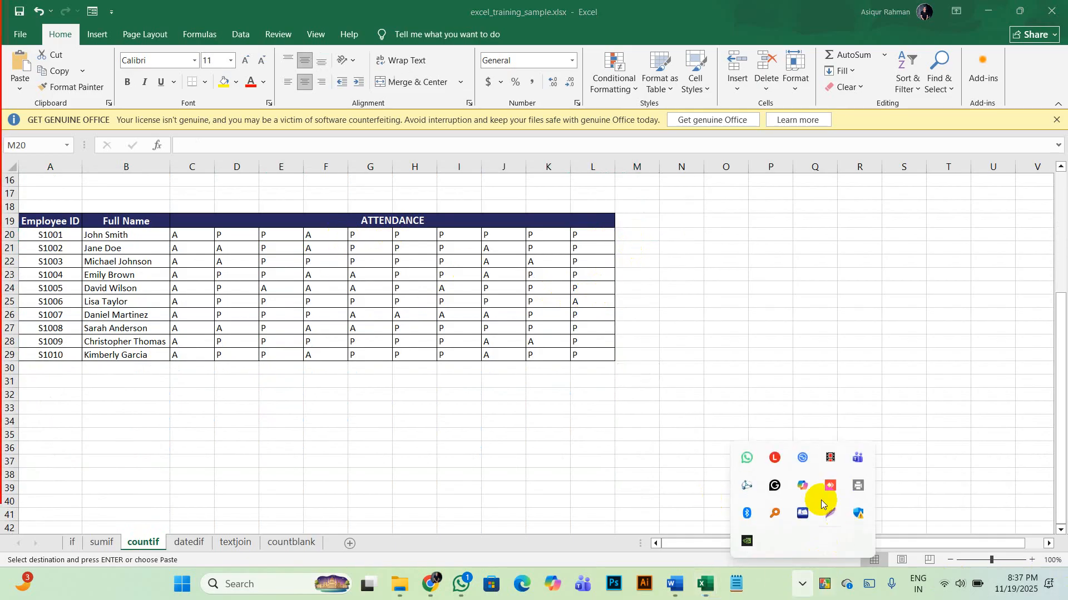
pyautogui.click(828, 460)
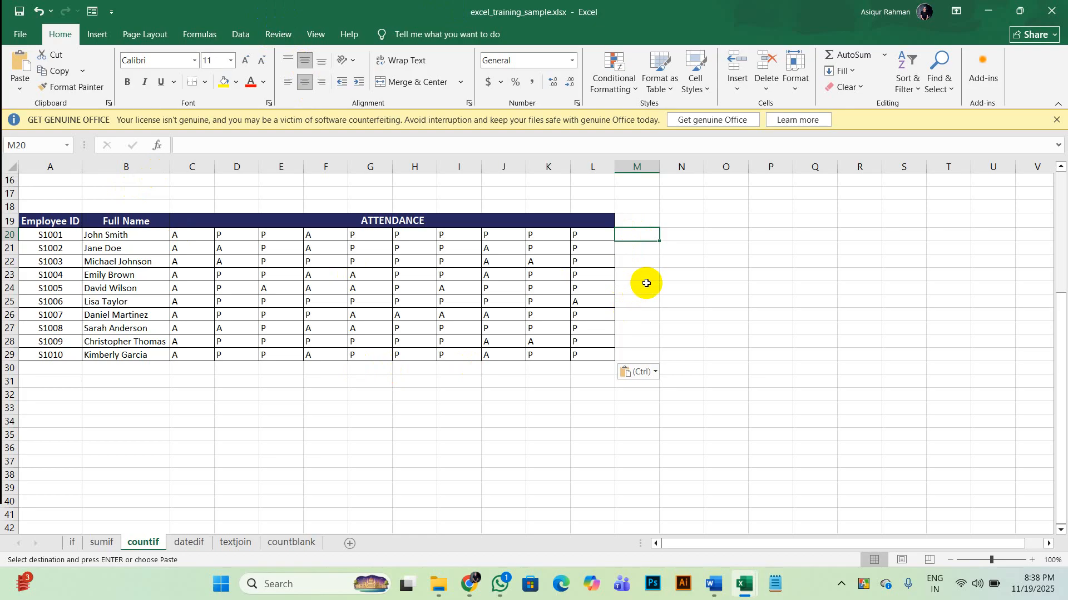
pyautogui.click(842, 584)
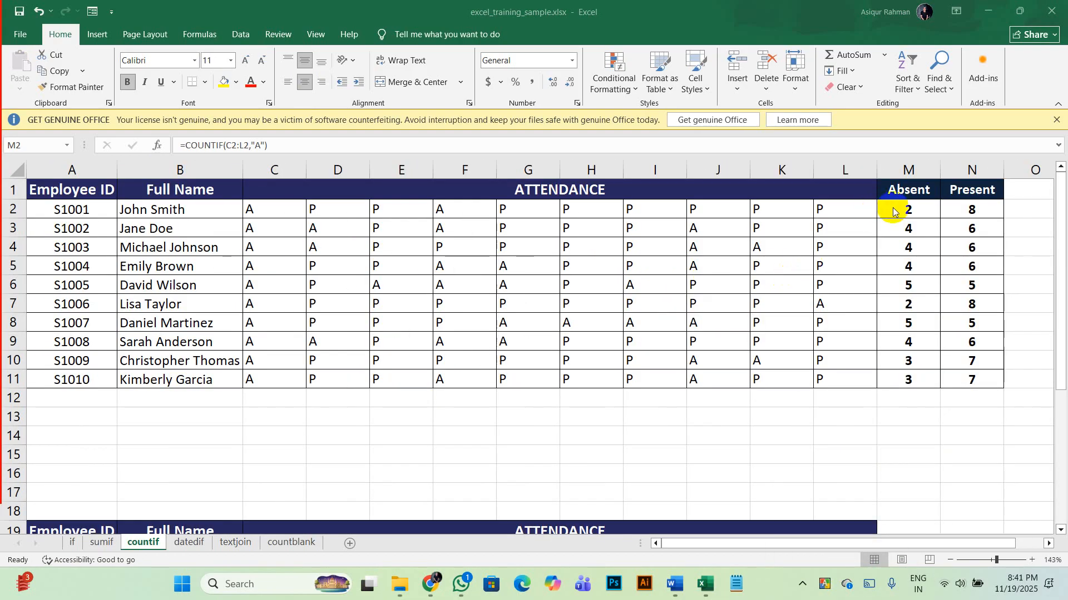
# - Start a COUNTIF formula in M20, beside the first employee row of the copied attendance table
pyautogui.scroll(-2, 881, 336)
pyautogui.click(882, 337)
pyautogui.click(889, 457)
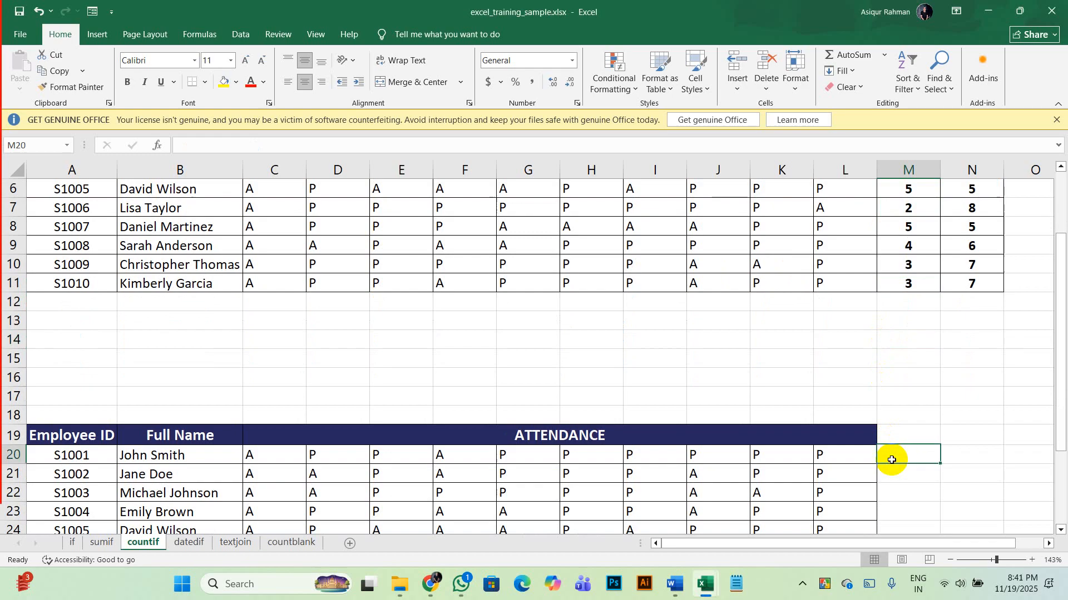
pyautogui.scroll(-1, 890, 459)
pyautogui.write('=')
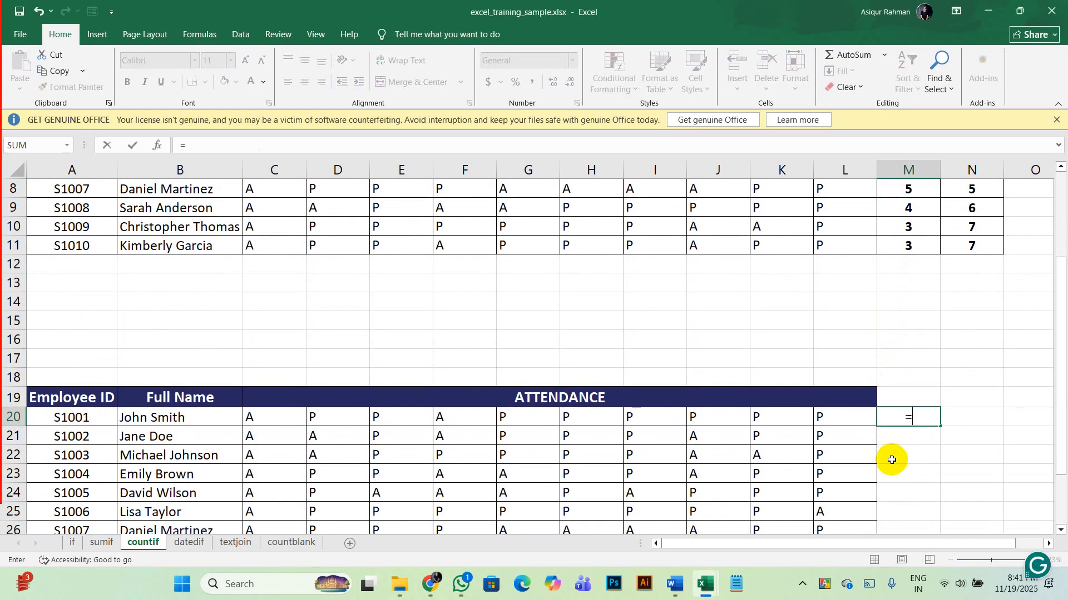
pyautogui.write('coun')
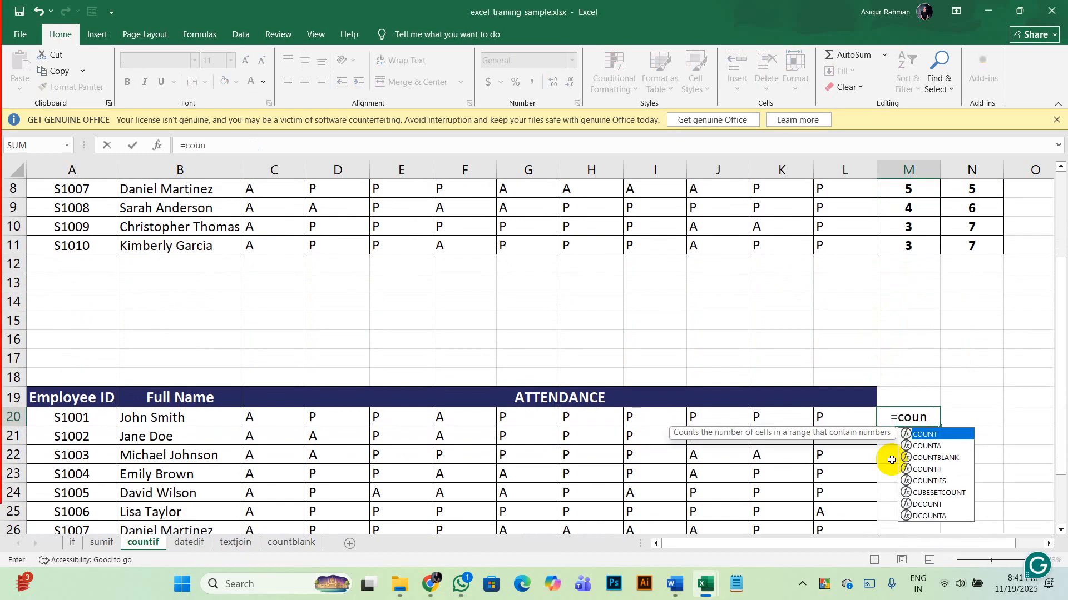
pyautogui.write('if')
pyautogui.press('BackSpace')
pyautogui.write('tif')
pyautogui.press('Tab')
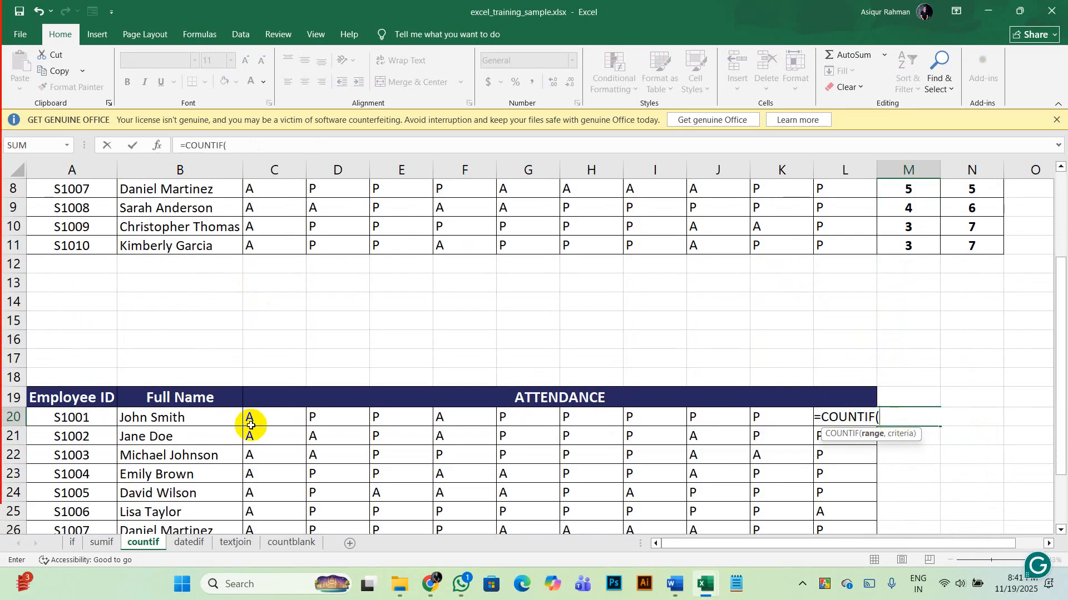
# - Complete the M20 formula with the row's attendance range and the present criterion, making it =COUNTIF(C20:K20,"P")
pyautogui.scroll(-2, 251, 419)
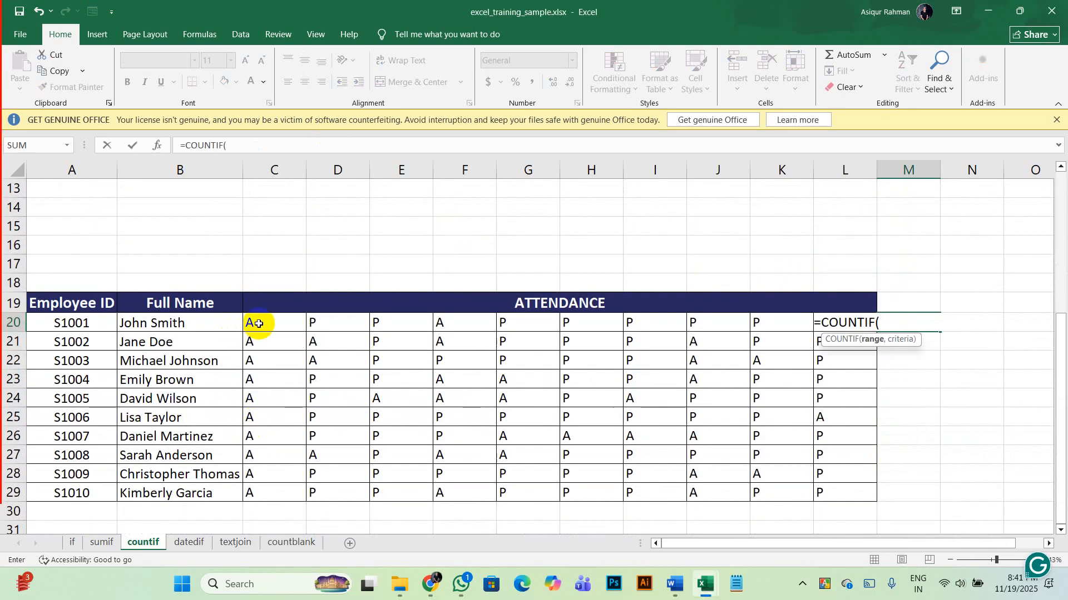
pyautogui.moveTo(255, 323); pyautogui.dragTo(767, 326)
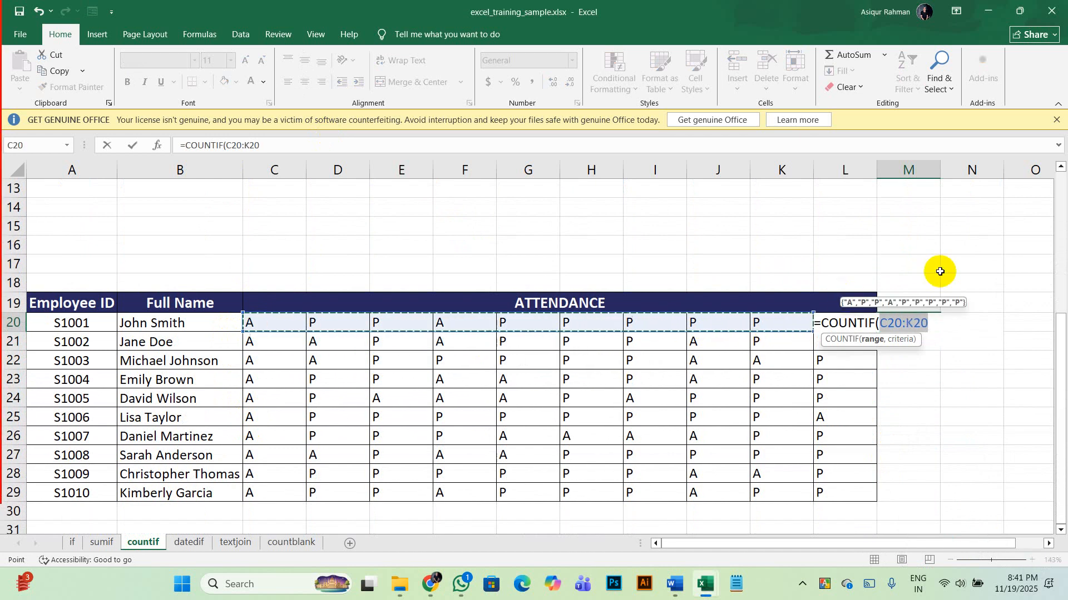
pyautogui.write(',')
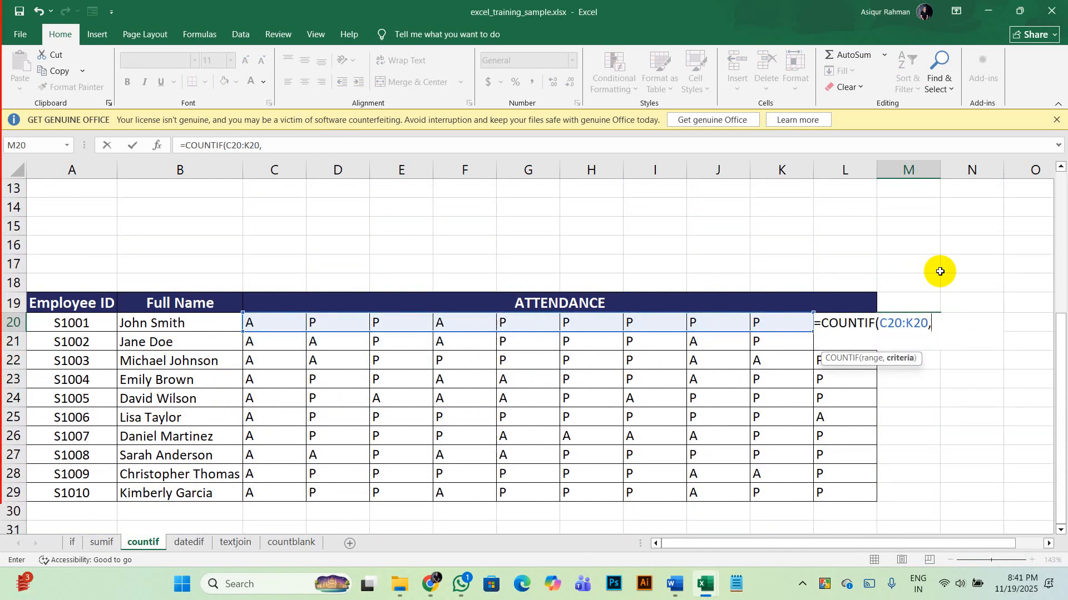
pyautogui.write('"P')
pyautogui.write(')')
pyautogui.press('Return')
pyautogui.click(915, 323)
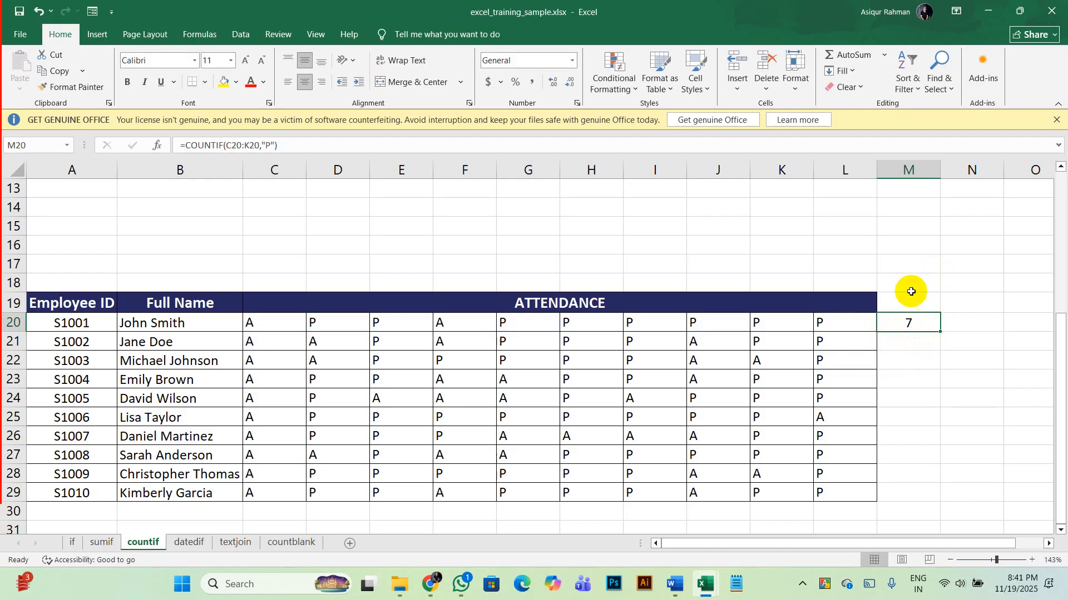
# - Add the header Present in M19 and copy the Full Name header's formatting onto it with Format Painter
pyautogui.click(911, 306)
pyautogui.write('Prese')
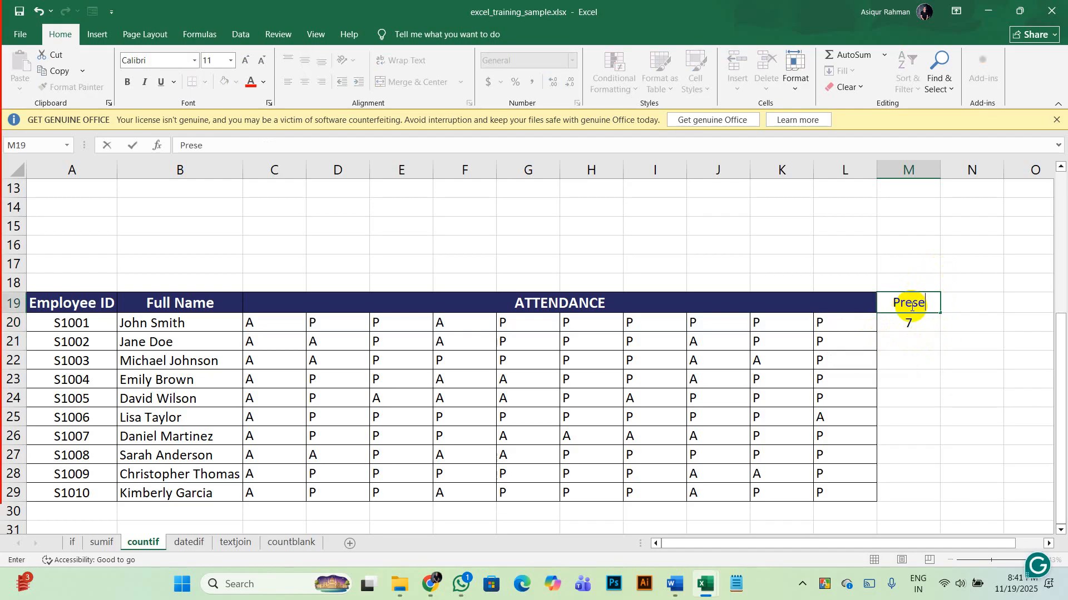
pyautogui.write('nt')
pyautogui.press('Return')
pyautogui.click(918, 305)
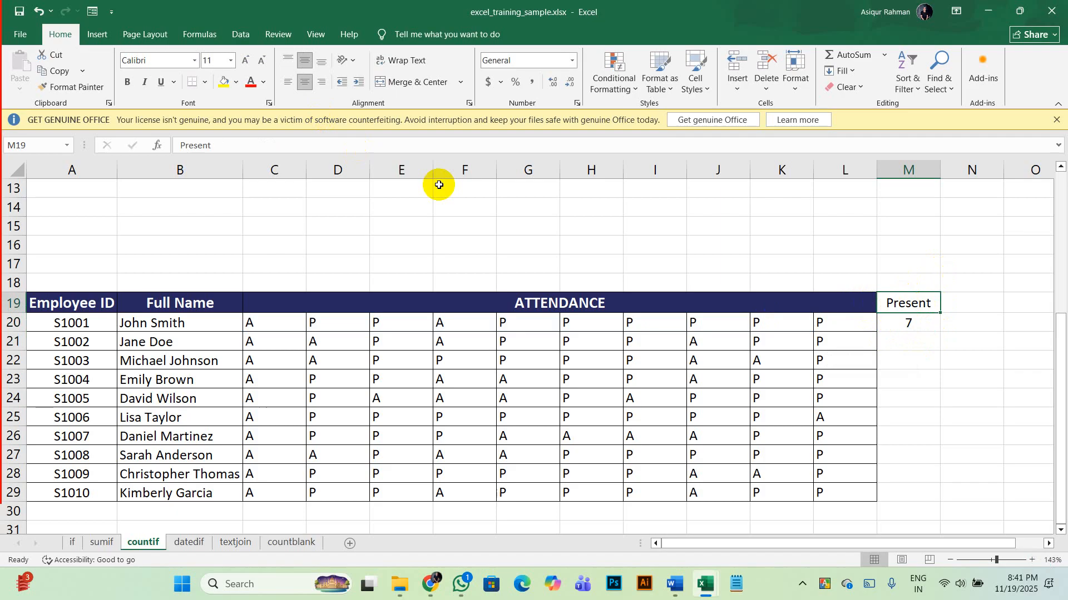
pyautogui.press('Left')
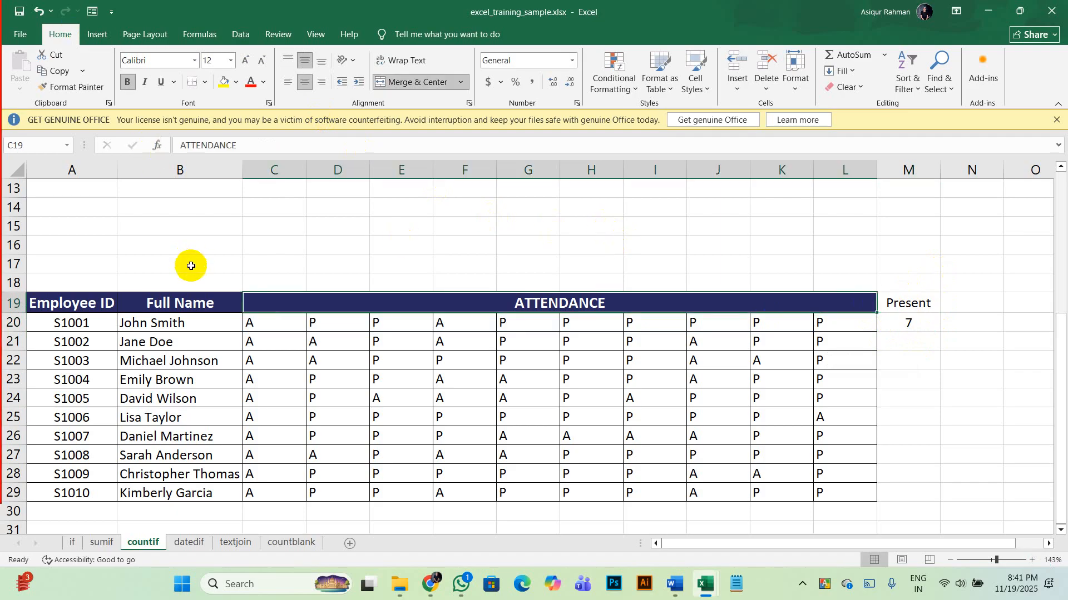
pyautogui.click(178, 303)
pyautogui.click(72, 86)
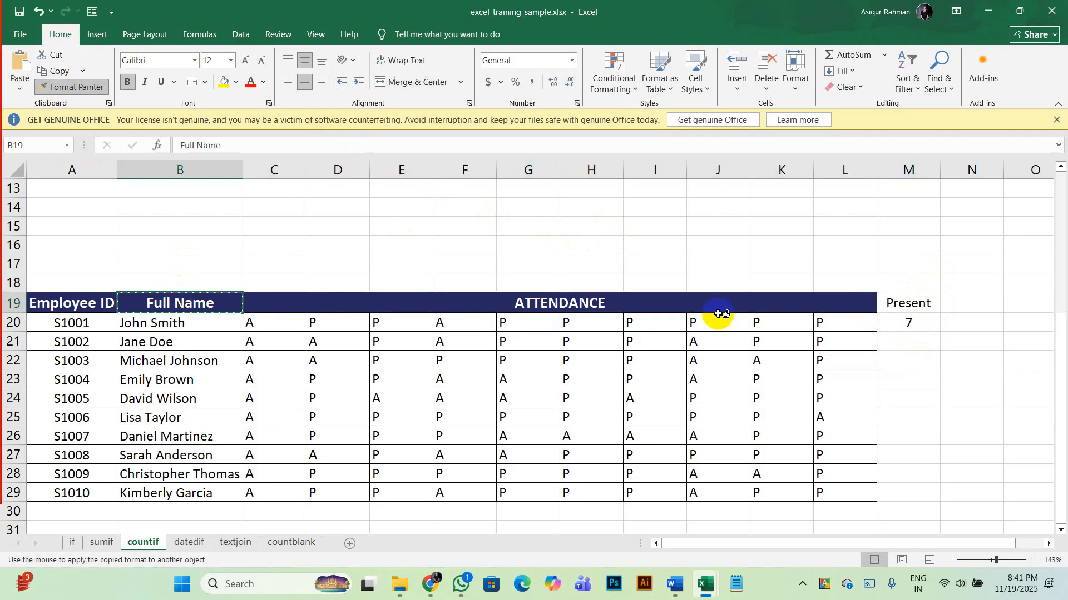
pyautogui.click(906, 303)
# - Fill the COUNTIF formula from M20 down the Present column to M29
pyautogui.click(910, 321)
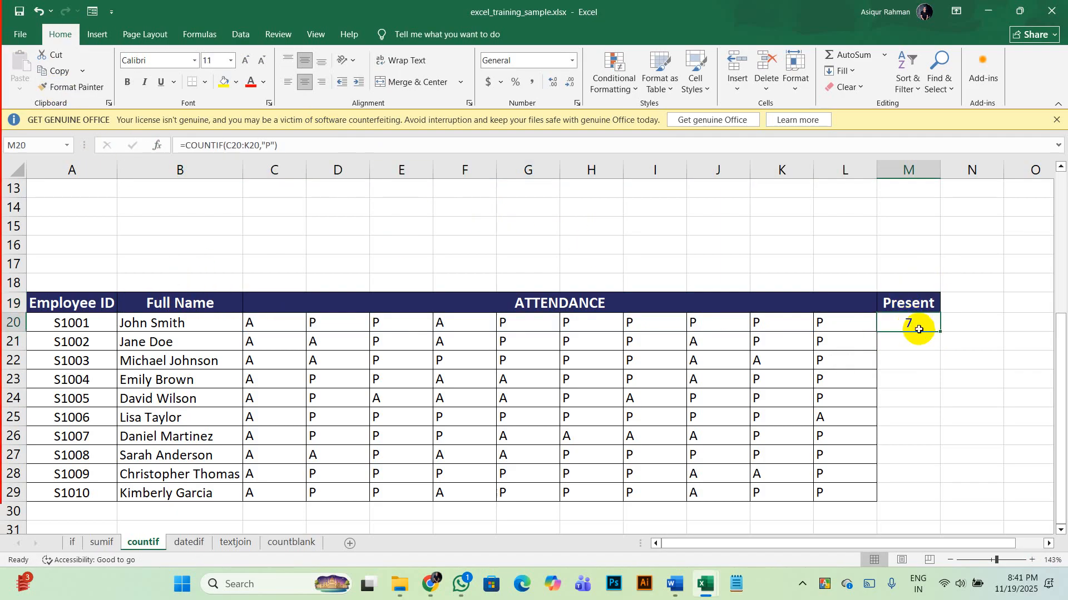
pyautogui.doubleClick(939, 331)
pyautogui.click(927, 411)
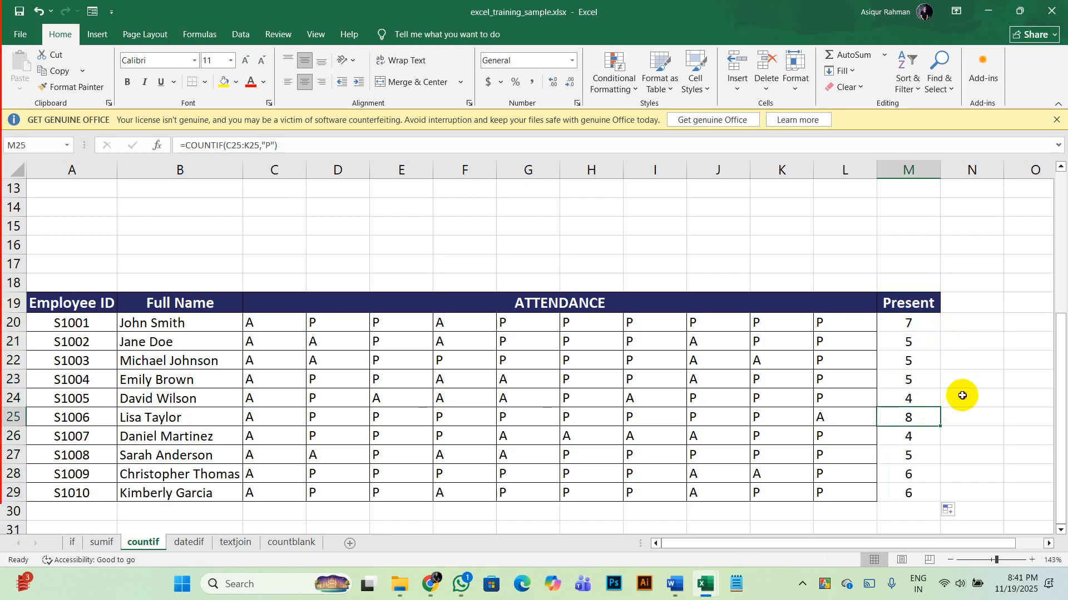
pyautogui.click(963, 396)
# - Add the header Absent in N19 and copy the Present header's formatting onto it with Format Painter
pyautogui.click(957, 301)
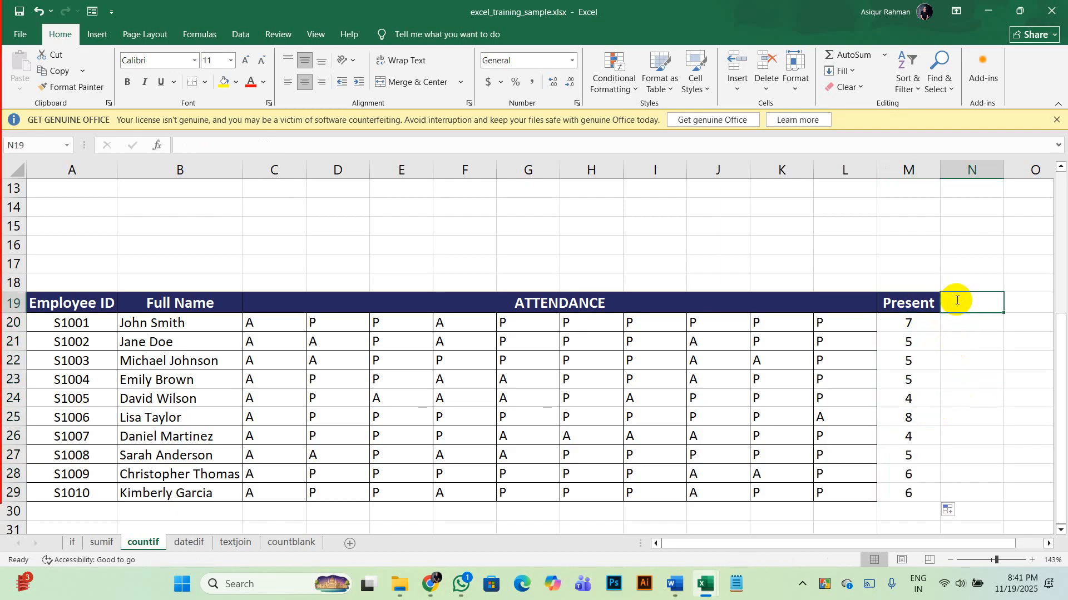
pyautogui.write('Absent')
pyautogui.press('Return')
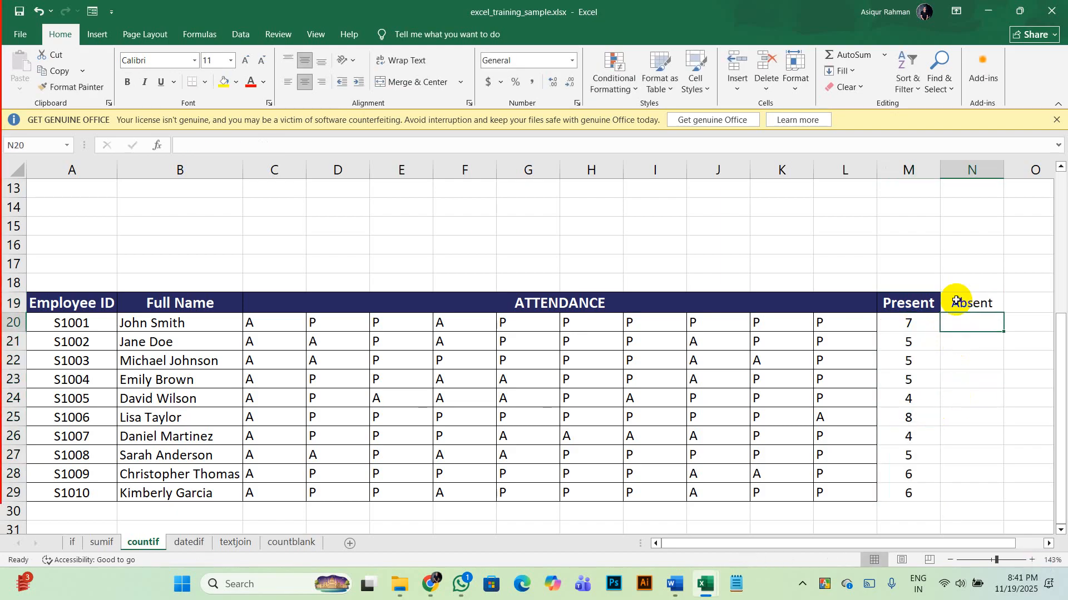
pyautogui.click(956, 301)
pyautogui.click(918, 290)
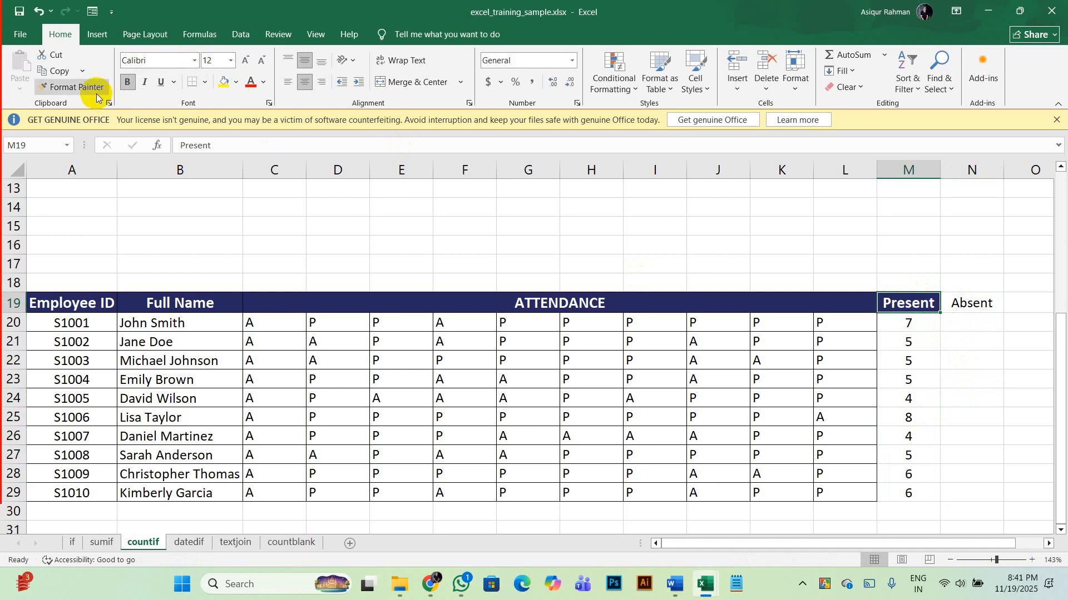
pyautogui.click(72, 87)
pyautogui.click(957, 302)
# - Enter the formula =COUNTIF(C20:L20,"A") in N20 to count the first employee's absences
pyautogui.click(973, 333)
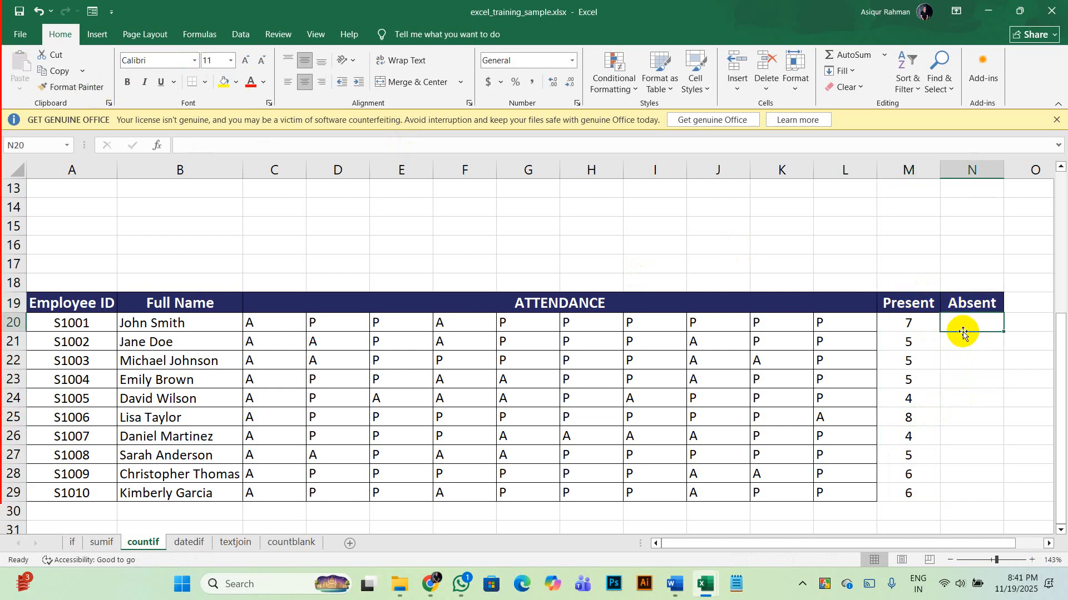
pyautogui.write('c')
pyautogui.press('BackSpace')
pyautogui.press('BackSpace')
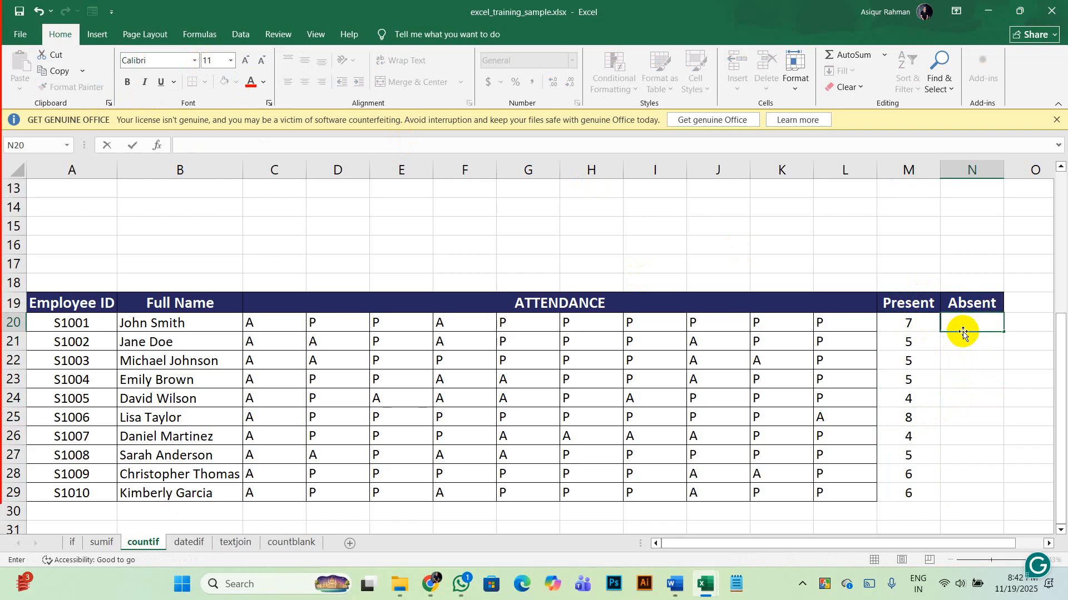
pyautogui.write('=count')
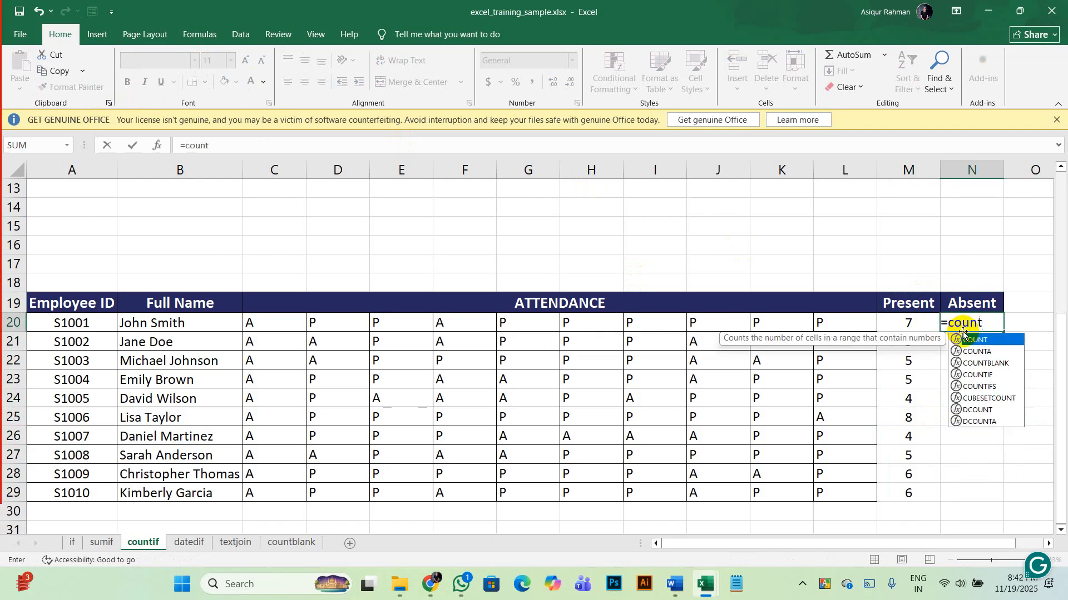
pyautogui.write('if')
pyautogui.press('Tab')
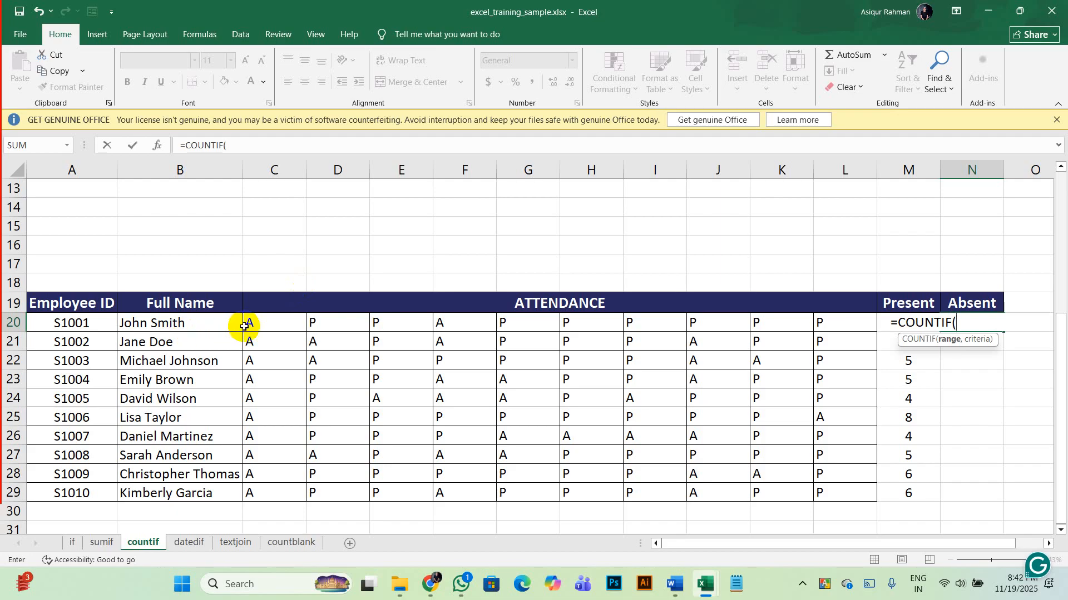
pyautogui.moveTo(244, 326); pyautogui.dragTo(822, 327)
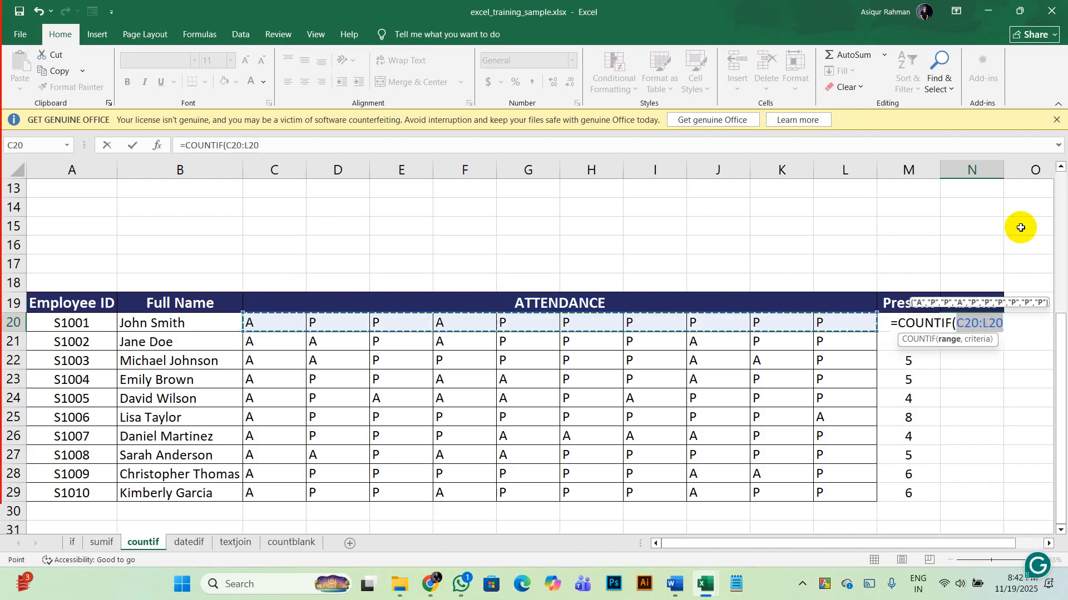
pyautogui.write(',')
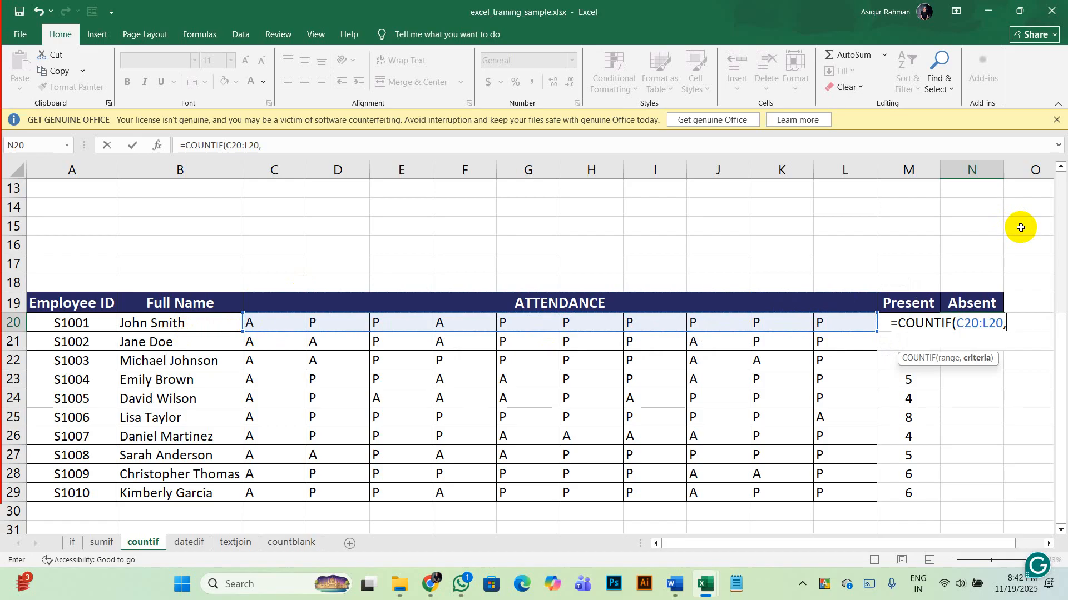
pyautogui.write('"A")')
pyautogui.press('Return')
# - Fill the COUNTIF formula from N20 down the Absent column to N29
pyautogui.click(992, 325)
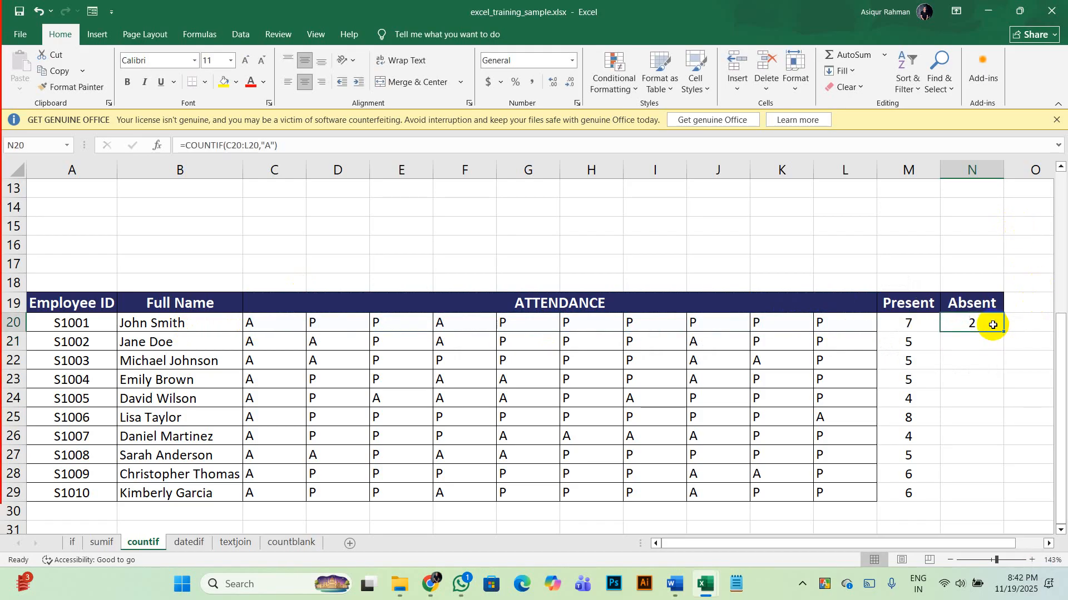
pyautogui.doubleClick(1003, 333)
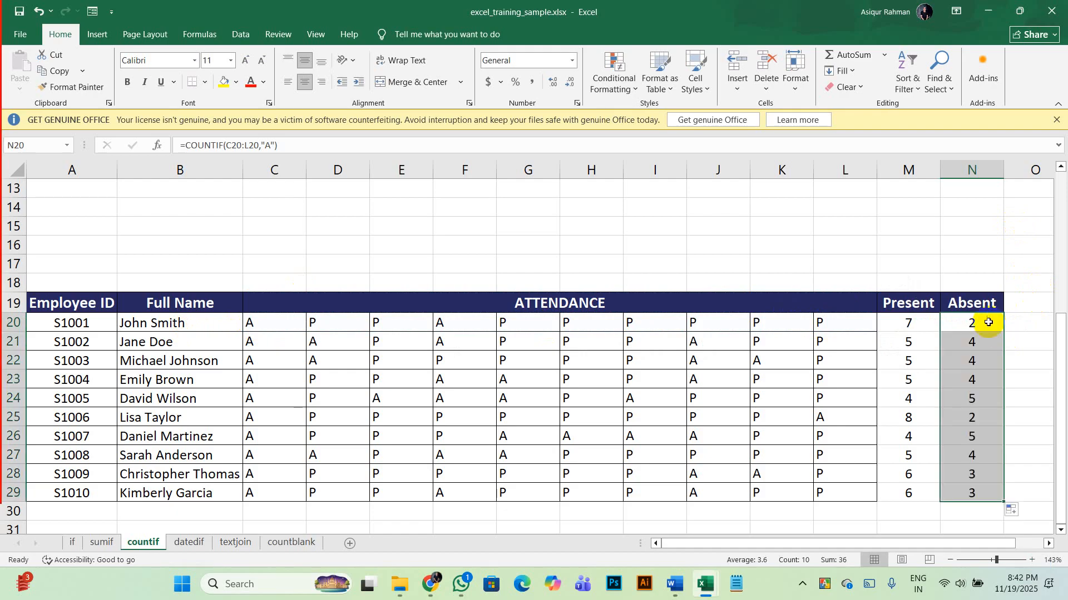
pyautogui.click(990, 324)
# - Apply all borders to the Present and Absent counts in M20:N29
pyautogui.moveTo(975, 491); pyautogui.dragTo(885, 325)
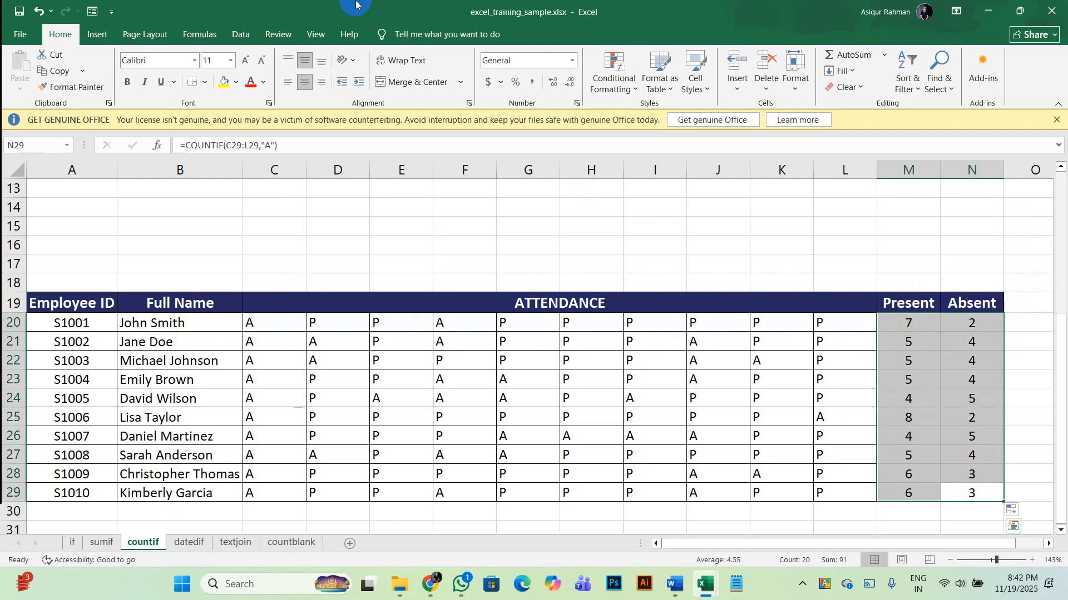
pyautogui.click(205, 82)
pyautogui.click(229, 203)
pyautogui.click(809, 436)
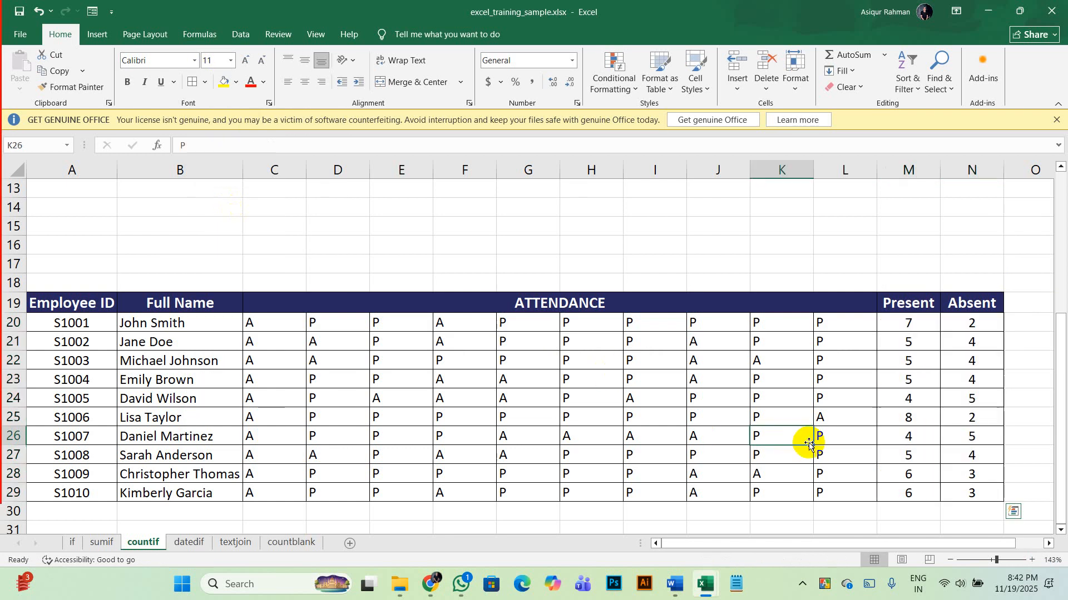
pyautogui.click(937, 412)
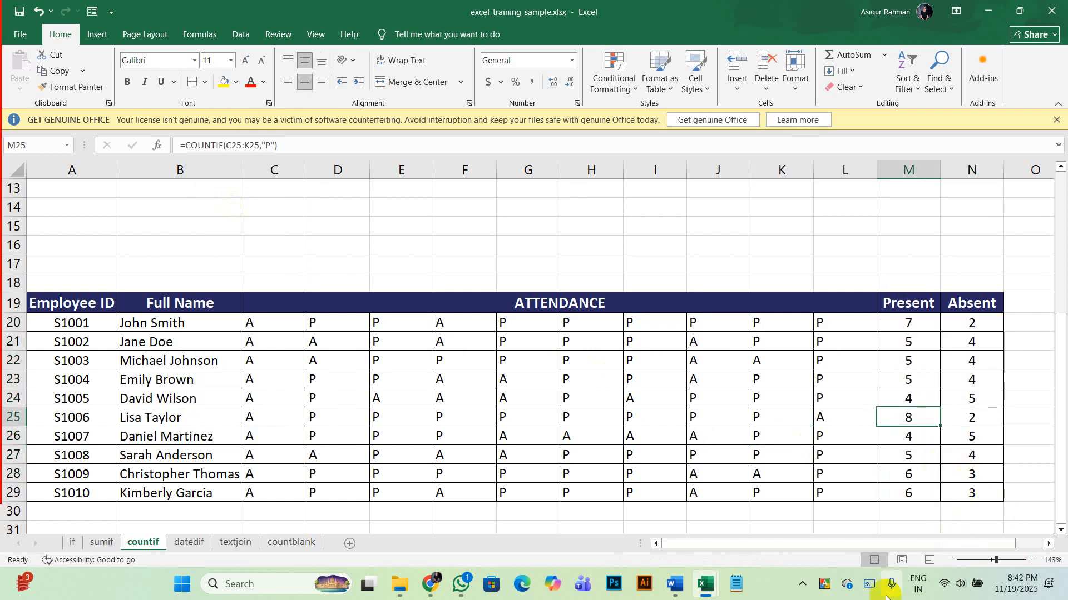
pyautogui.click(901, 330)
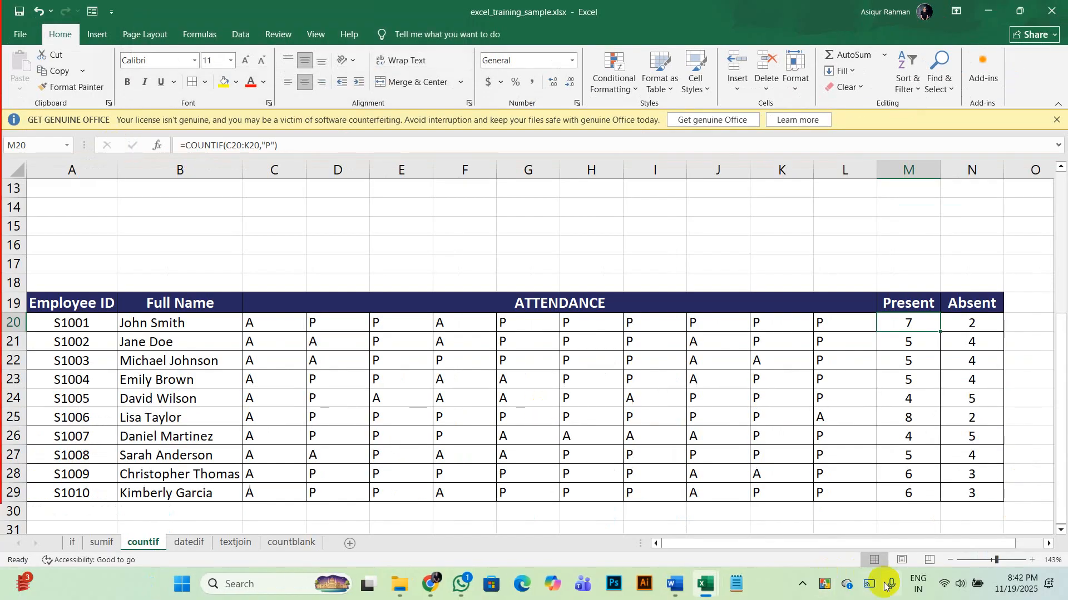
pyautogui.click(802, 584)
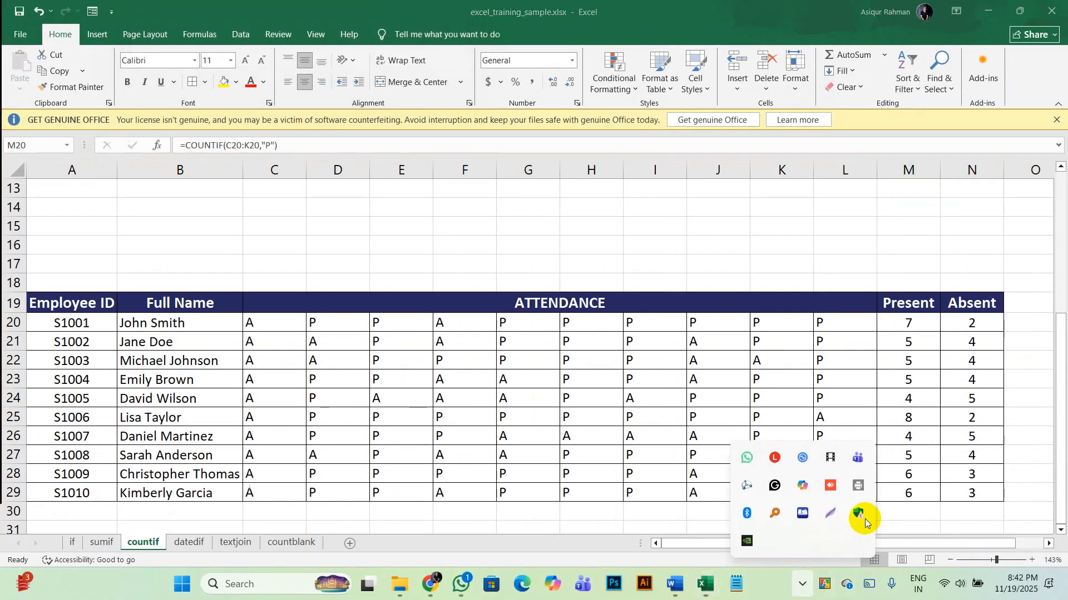
pyautogui.click(830, 462)
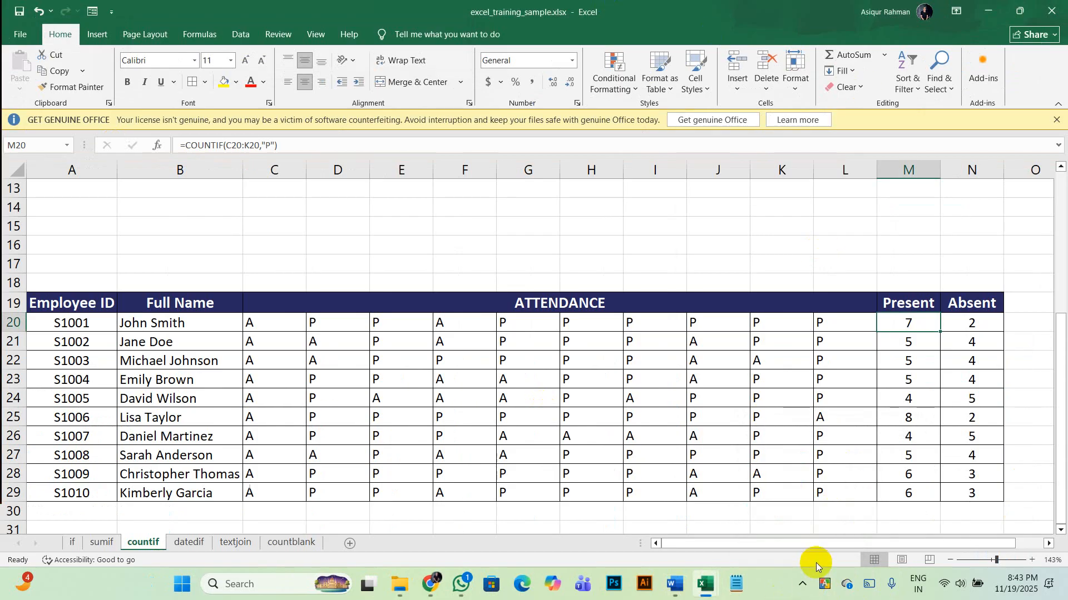
pyautogui.click(802, 584)
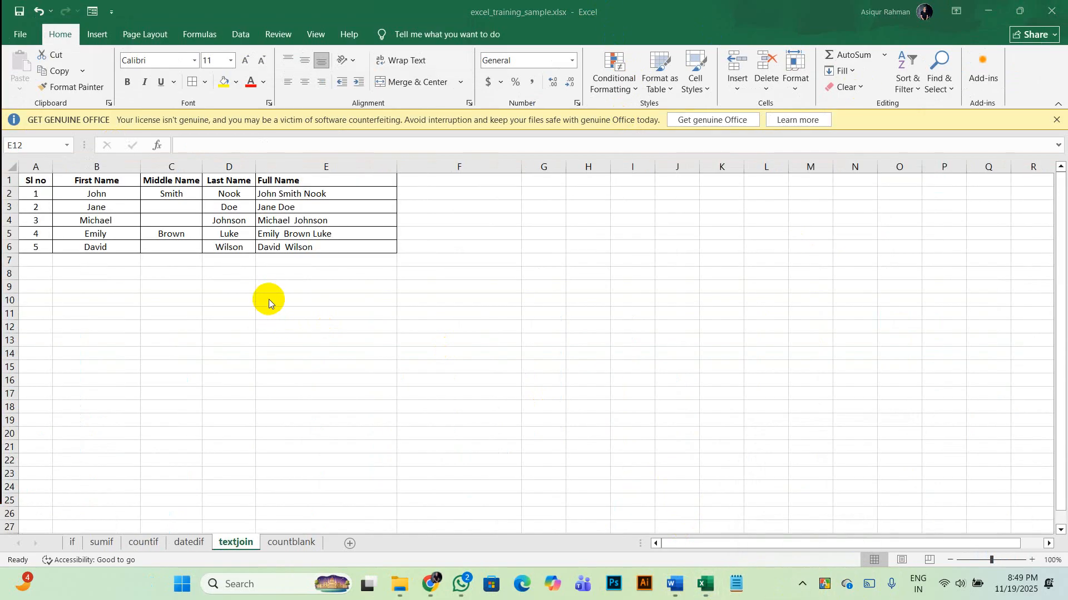
# - Examine the first, middle and last name cells of the first record on the textjoin sheet
pyautogui.click(163, 309)
pyautogui.scroll(-1, 164, 310)
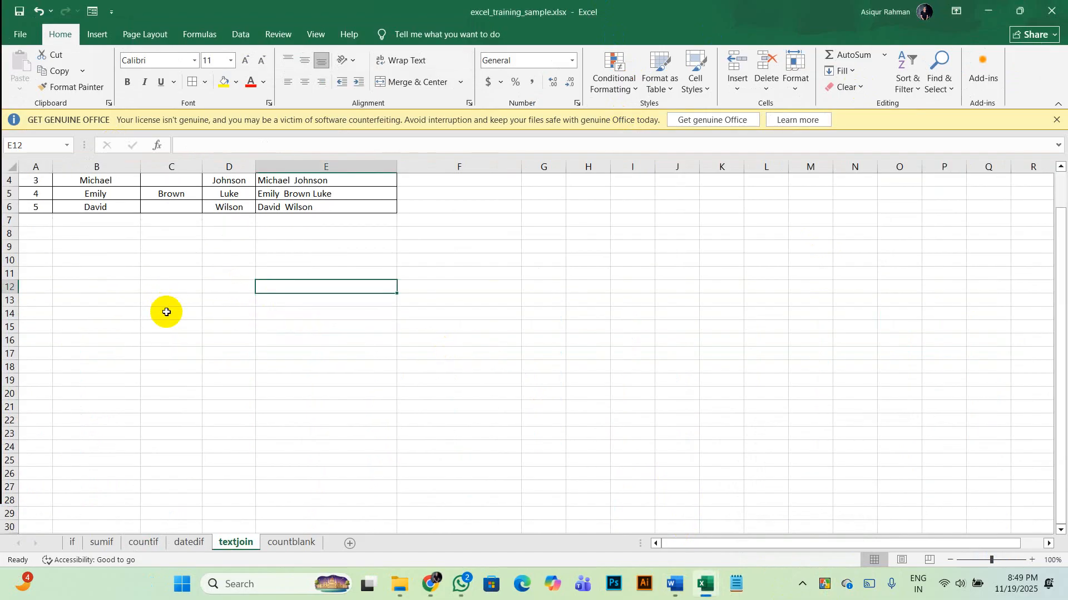
pyautogui.scroll(1, 167, 312)
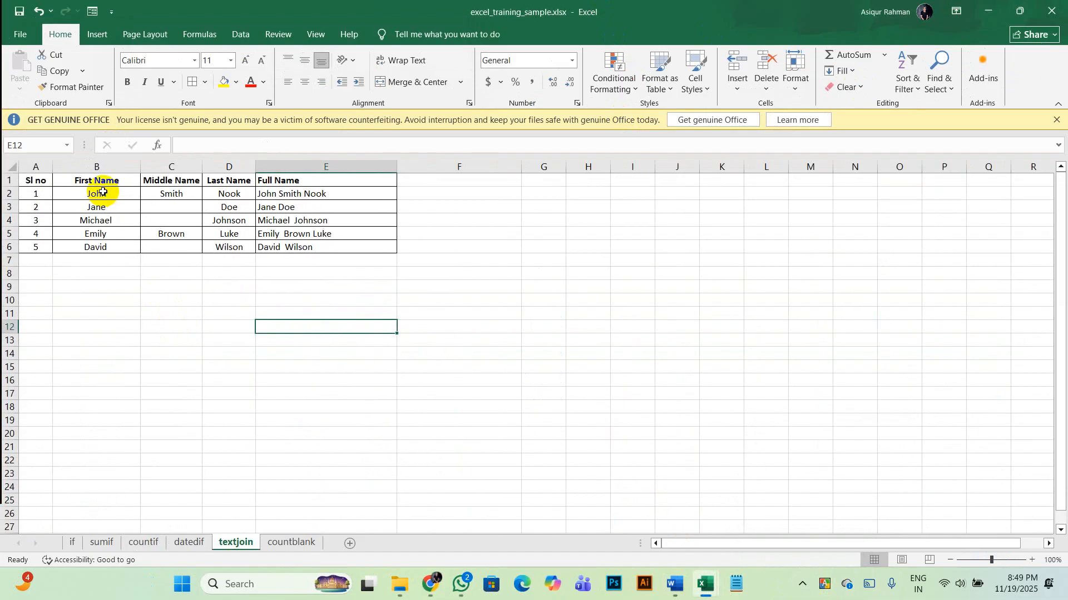
pyautogui.click(176, 196)
pyautogui.click(226, 196)
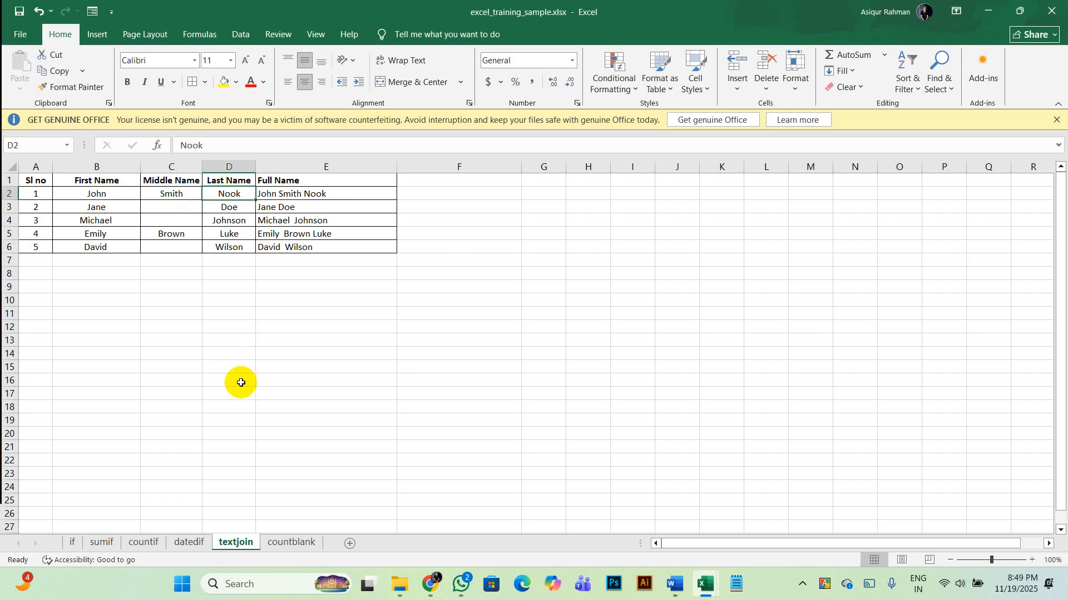
pyautogui.moveTo(114, 194); pyautogui.dragTo(237, 195)
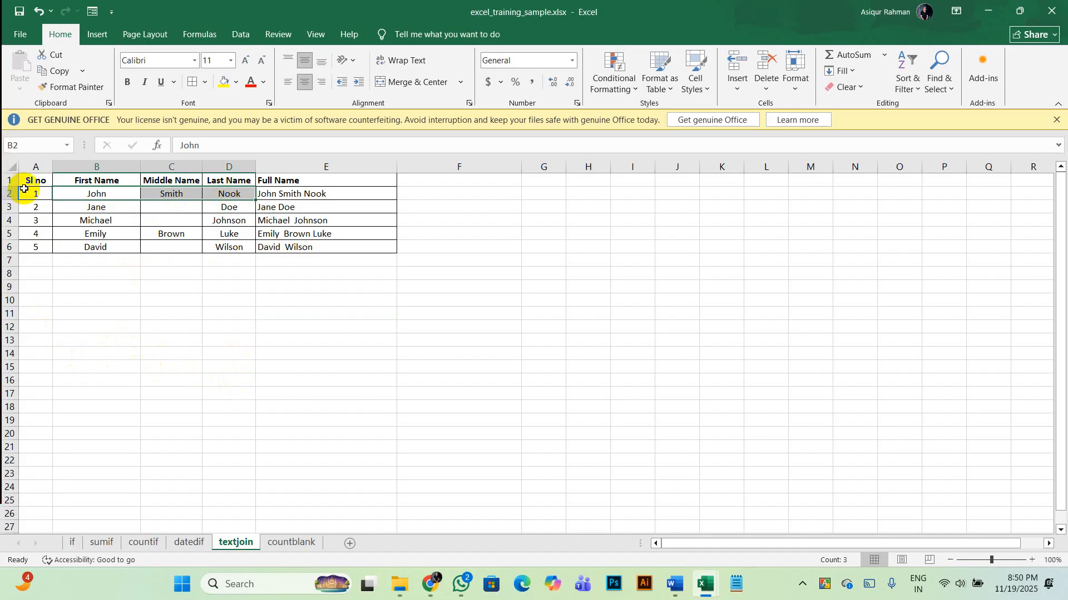
# - Copy the serial number and name columns with their headers from A1:D6 and paste them at A14
pyautogui.moveTo(31, 182); pyautogui.dragTo(245, 243)
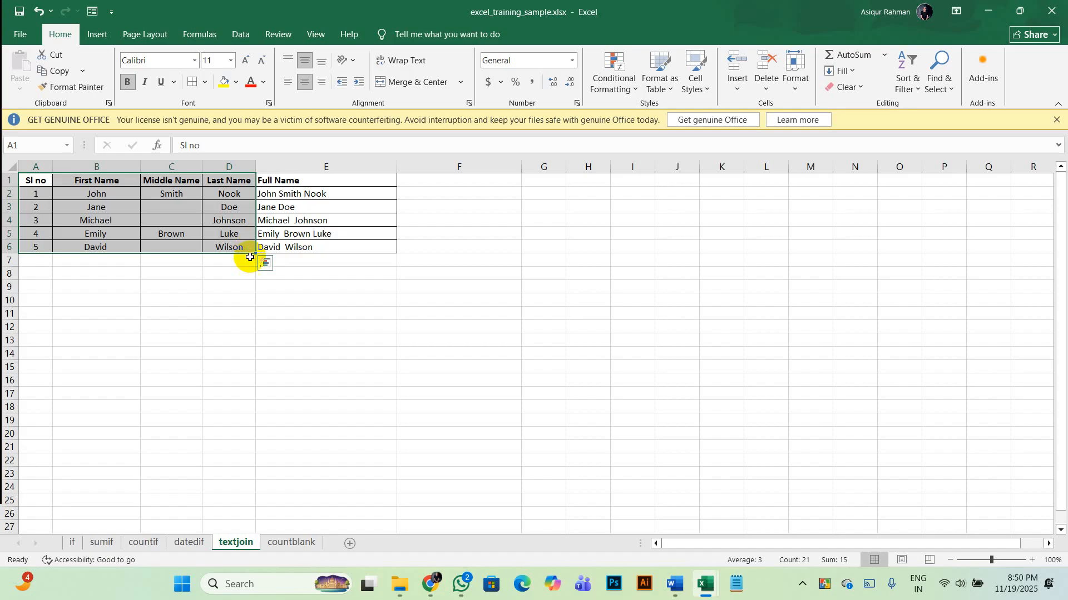
pyautogui.hotkey('ctrl', 'c')
pyautogui.click(43, 353)
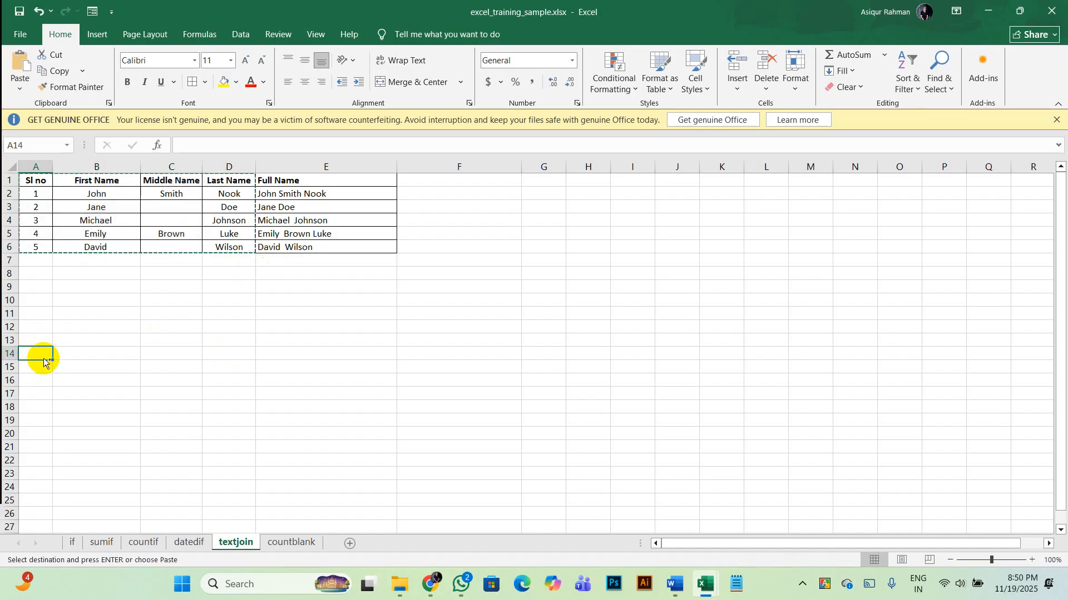
pyautogui.hotkey('ctrl', 'v')
pyautogui.scroll(-1, 74, 362)
pyautogui.scroll(-2, 74, 362)
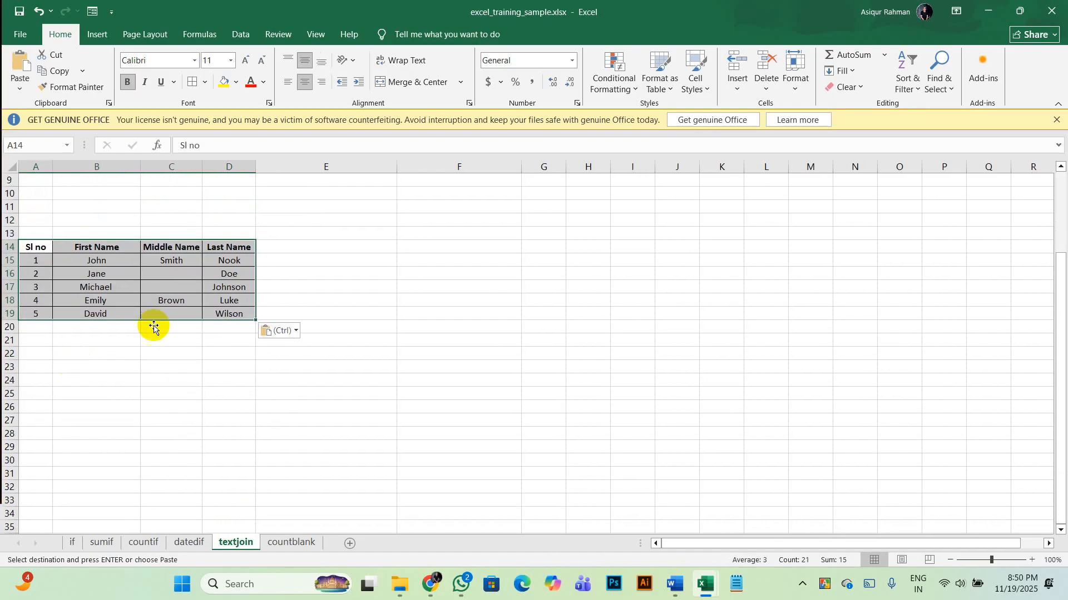
pyautogui.scroll(3, 288, 266)
# - Examine the existing full name formula in E2 and the separate name cells in row 15 of the copied table
pyautogui.click(285, 194)
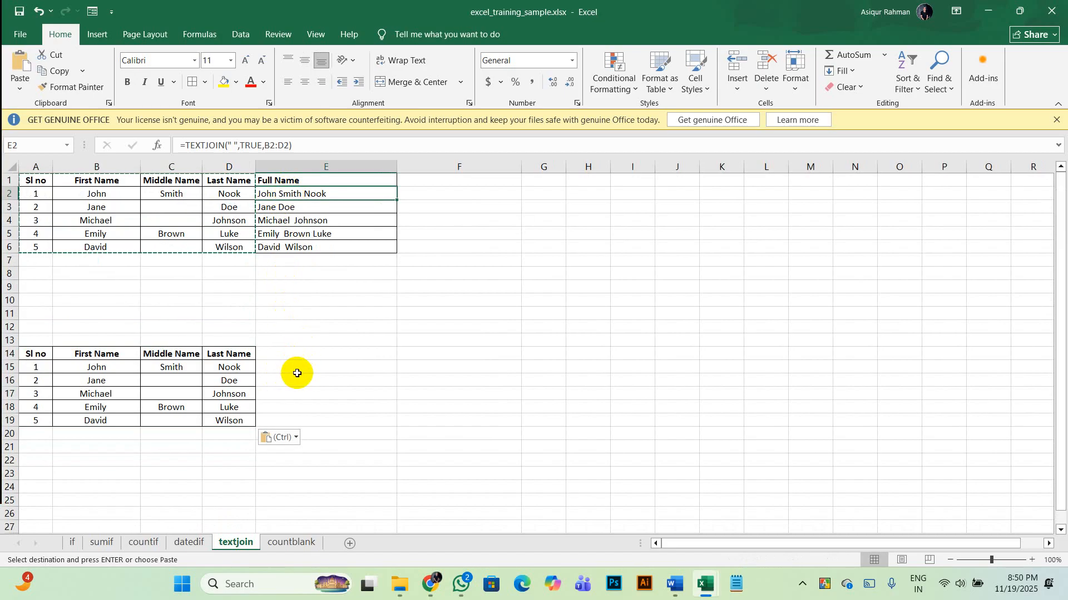
pyautogui.click(275, 370)
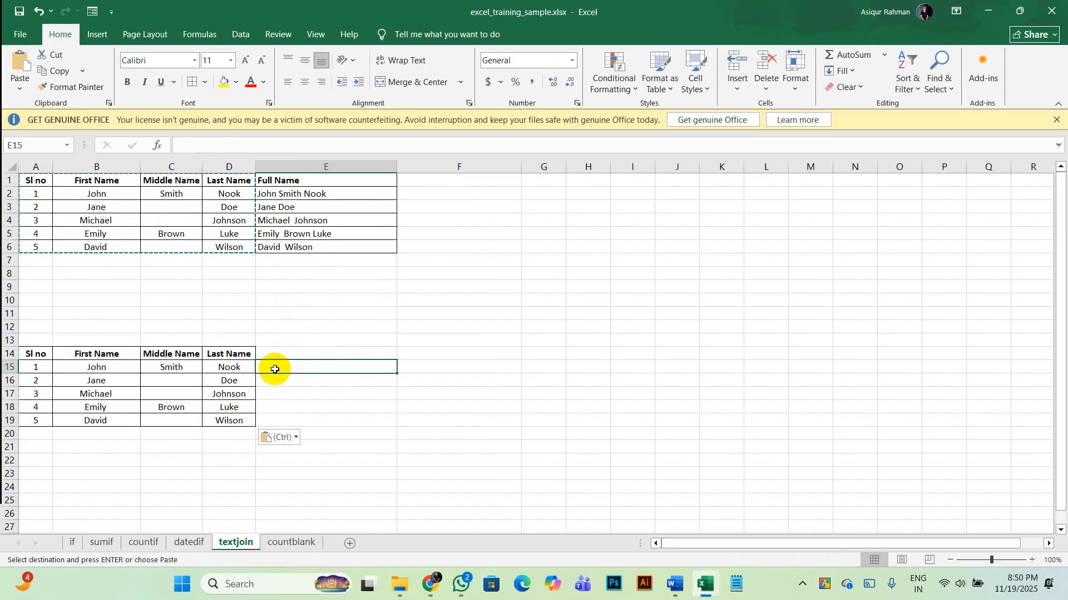
pyautogui.press('Escape')
pyautogui.scroll(4, 275, 369)
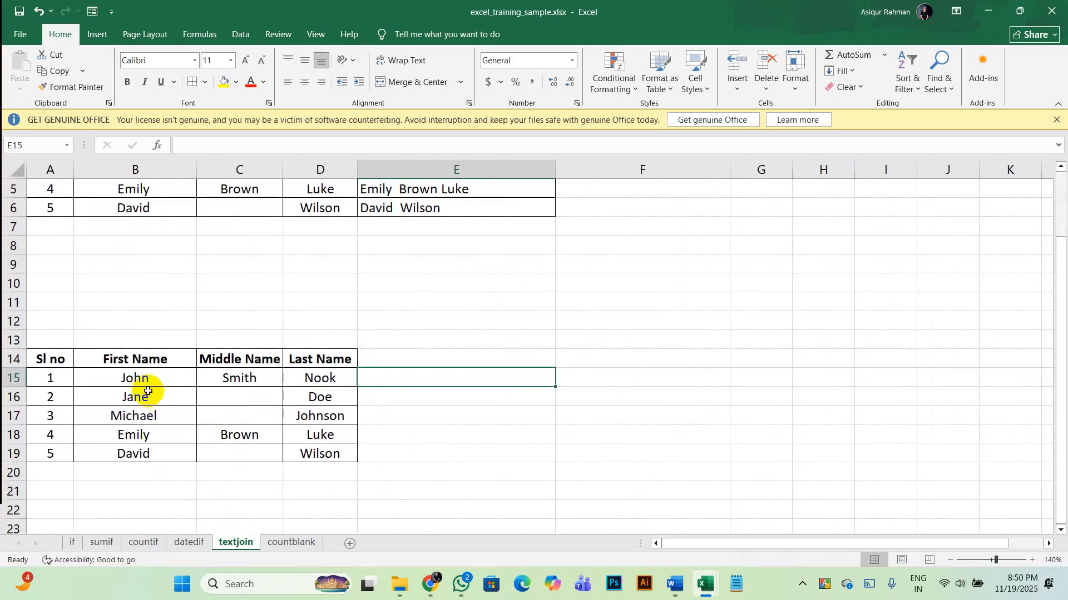
pyautogui.click(135, 378)
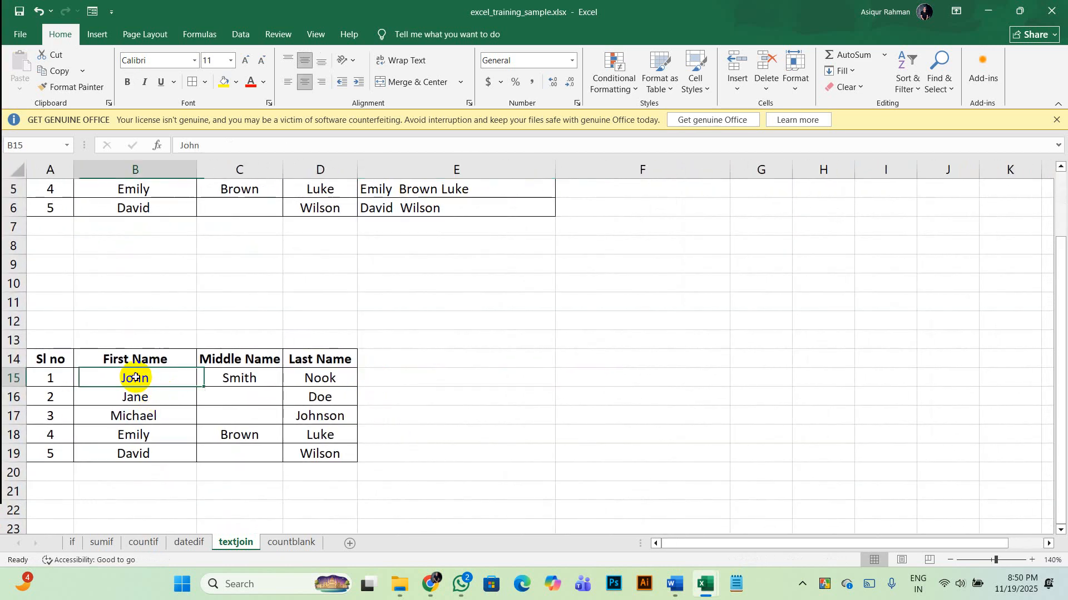
pyautogui.click(237, 379)
pyautogui.click(320, 380)
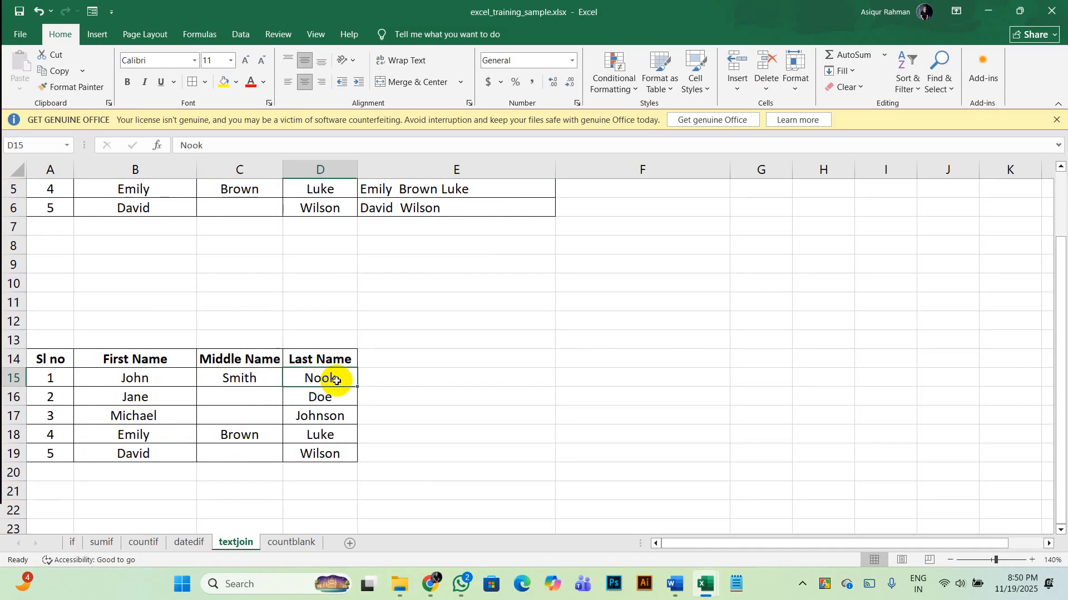
pyautogui.click(403, 381)
pyautogui.write('=')
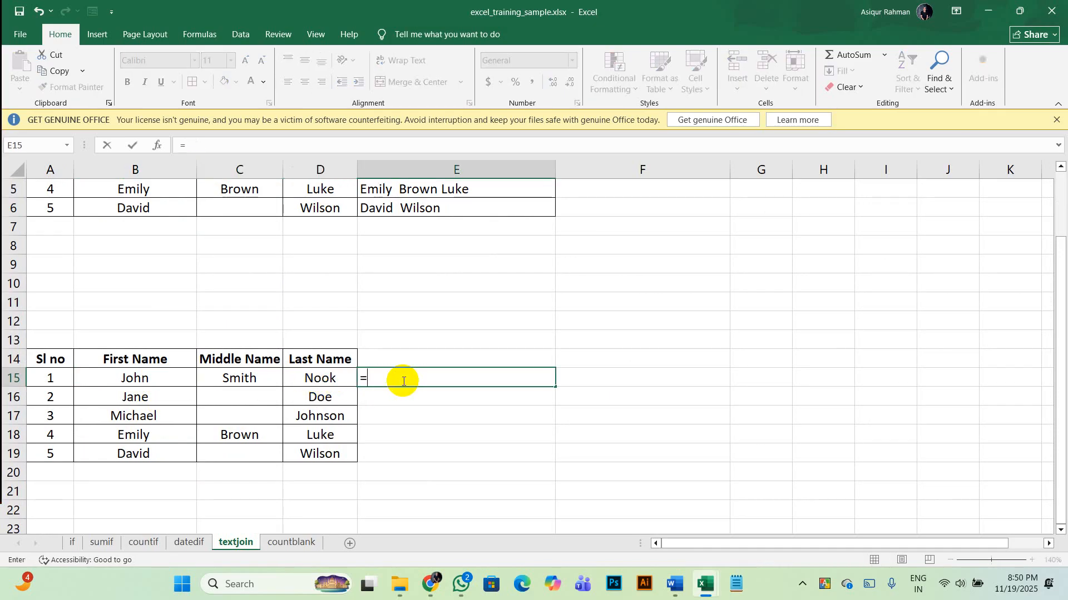
pyautogui.write('text')
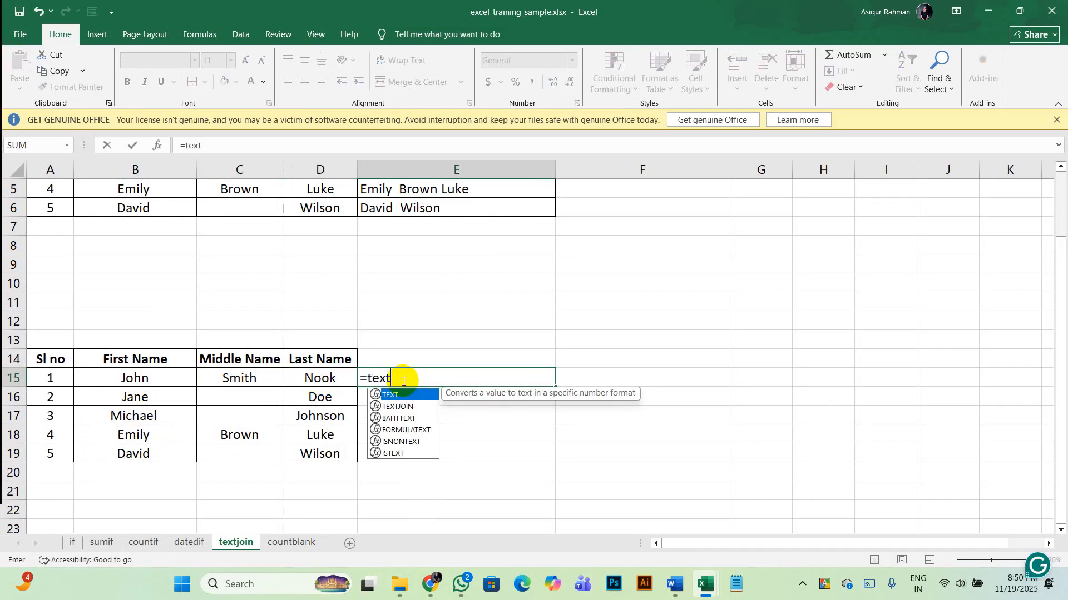
pyautogui.write('join')
pyautogui.press('Tab')
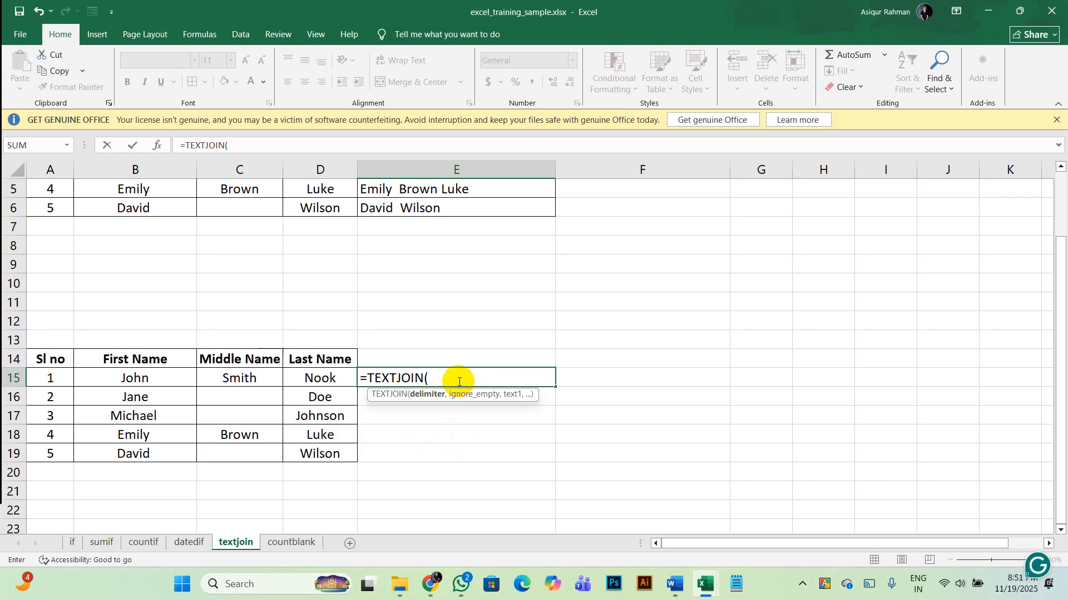
pyautogui.press('BackSpace')
pyautogui.press('BackSpace')
pyautogui.press('BackSpace')
pyautogui.press('BackSpace')
pyautogui.press('BackSpace')
pyautogui.press('BackSpace')
pyautogui.press('BackSpace')
pyautogui.press('BackSpace')
pyautogui.press('BackSpace')
pyautogui.press('BackSpace')
pyautogui.write('=textjoin')
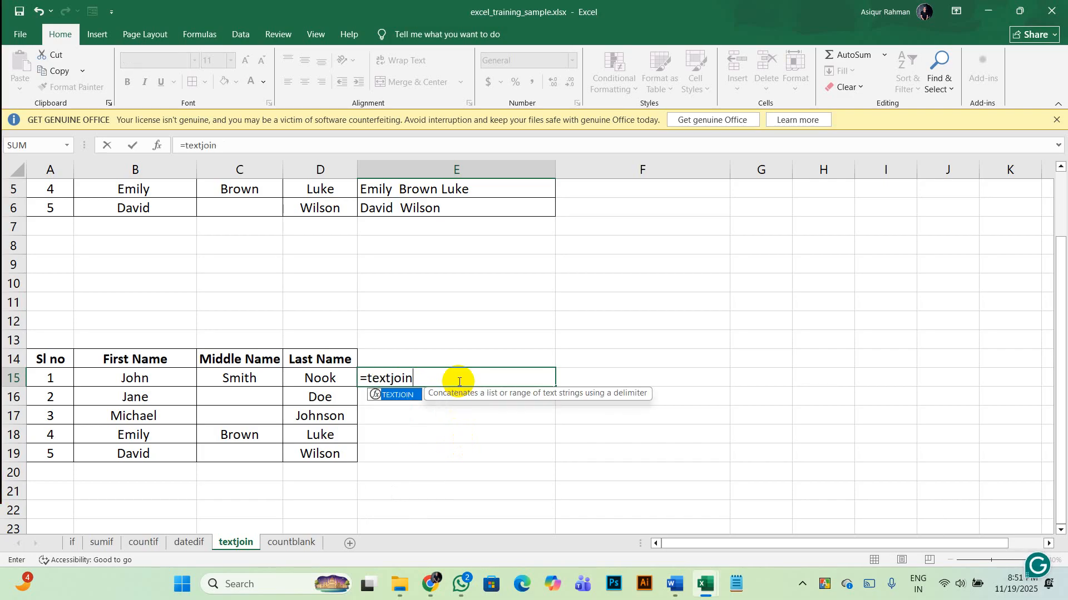
pyautogui.press('Tab')
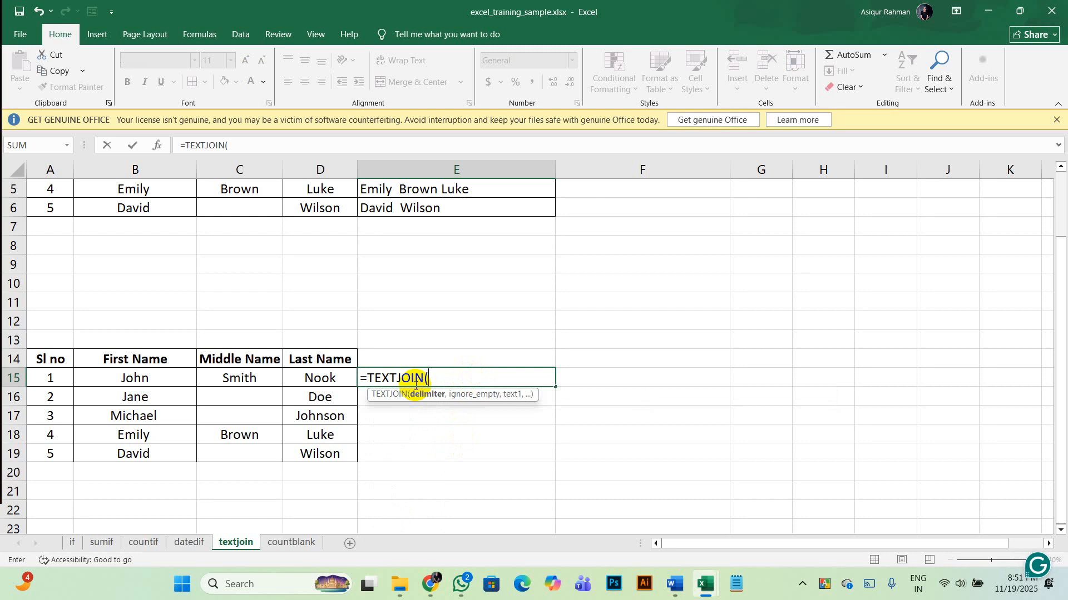
pyautogui.write('"')
pyautogui.press('Return')
pyautogui.press('Return')
pyautogui.press('BackSpace')
pyautogui.write('" "')
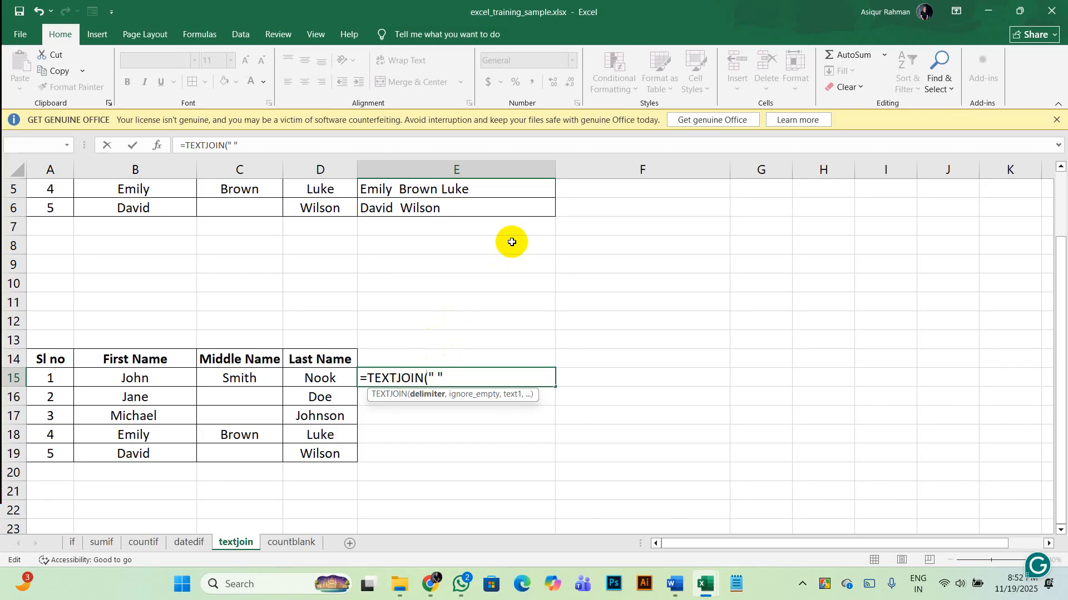
pyautogui.press('Return')
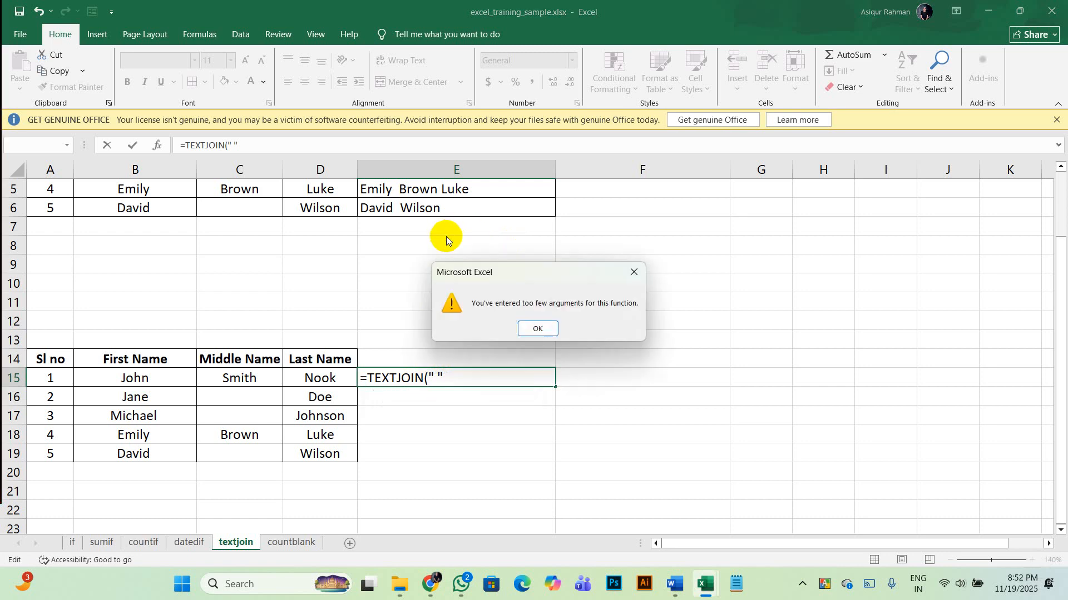
pyautogui.press('Return')
pyautogui.scroll(2, 439, 222)
pyautogui.click(417, 210)
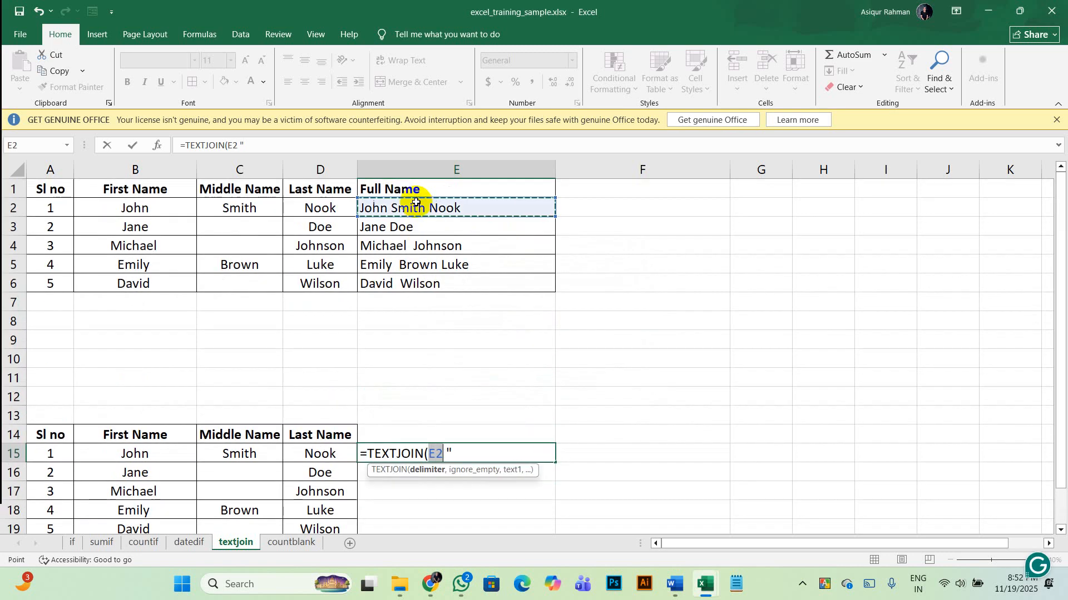
pyautogui.press('Escape')
pyautogui.click(429, 206)
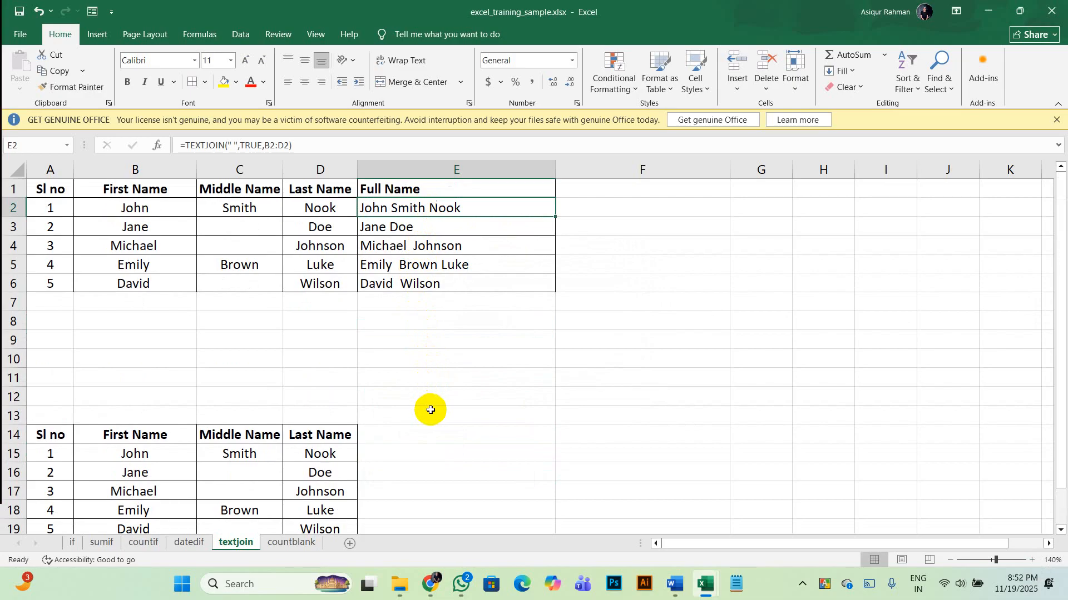
# - Start a TEXTJOIN formula in E15 of the copied table with a space in quotes as the delimiter
pyautogui.scroll(-1, 429, 410)
pyautogui.scroll(-1, 431, 410)
pyautogui.click(405, 397)
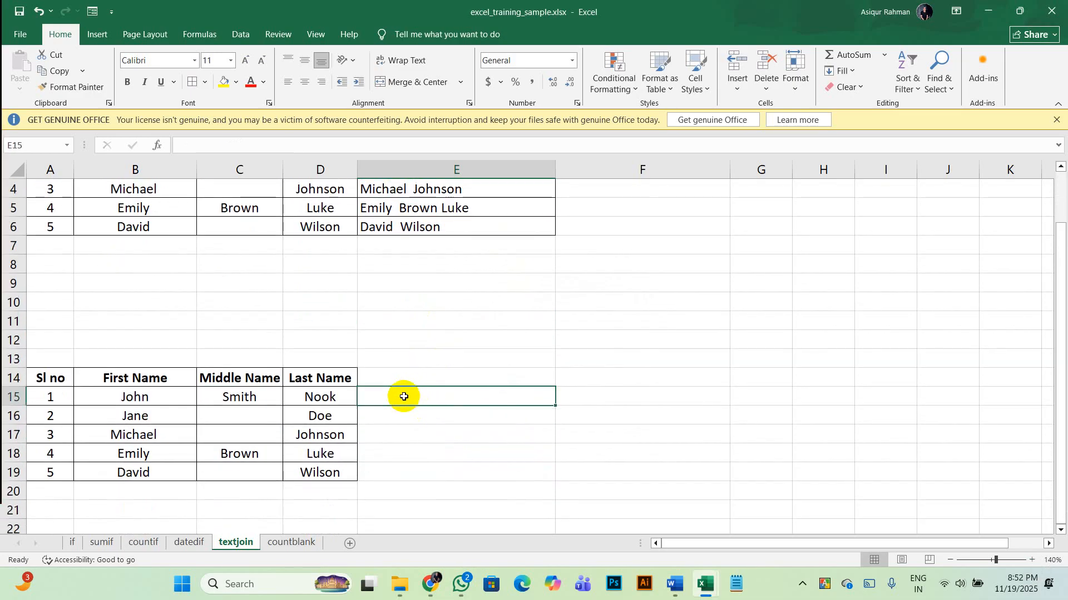
pyautogui.write('=textj')
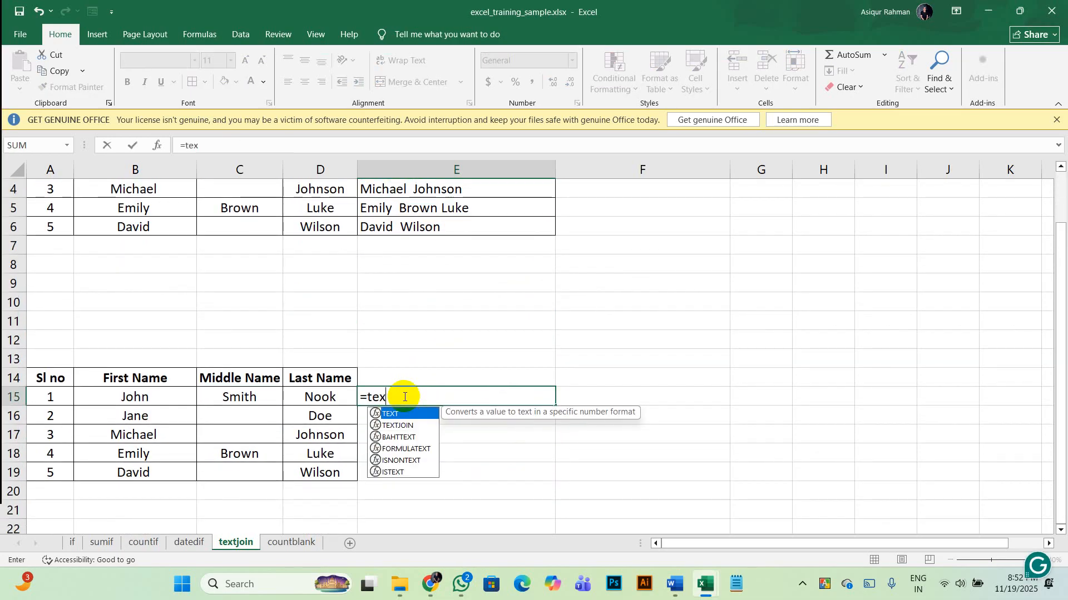
pyautogui.press('Tab')
pyautogui.write('" ')
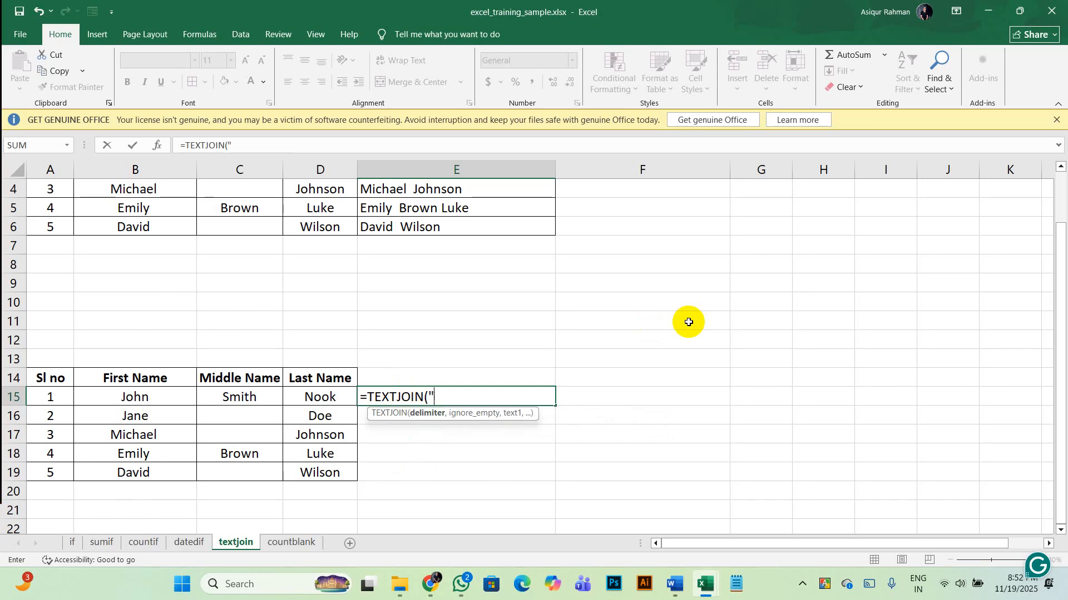
pyautogui.write('"')
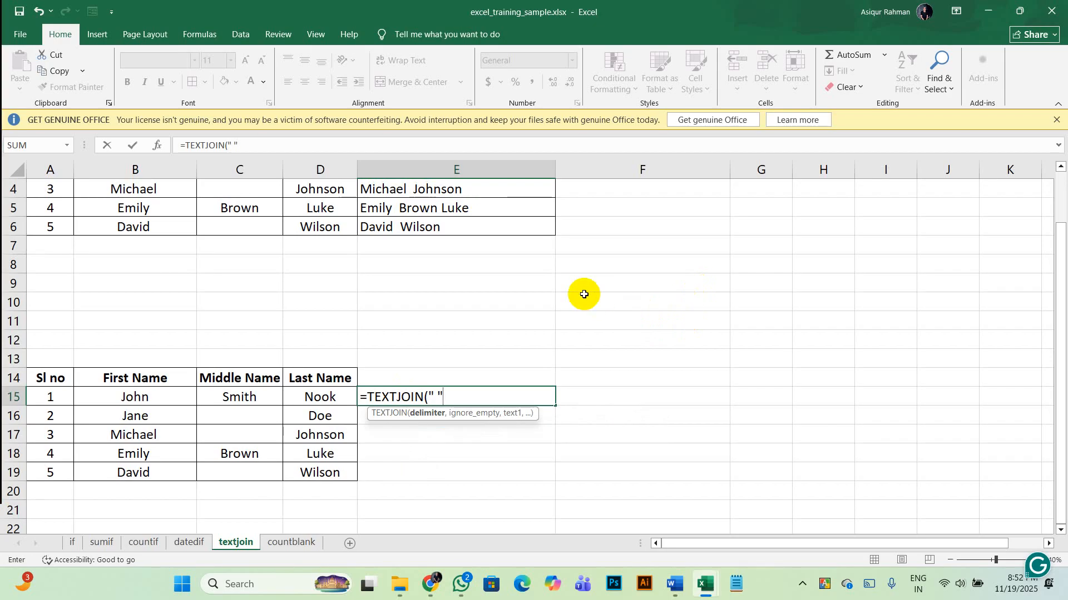
pyautogui.press('super+plus')
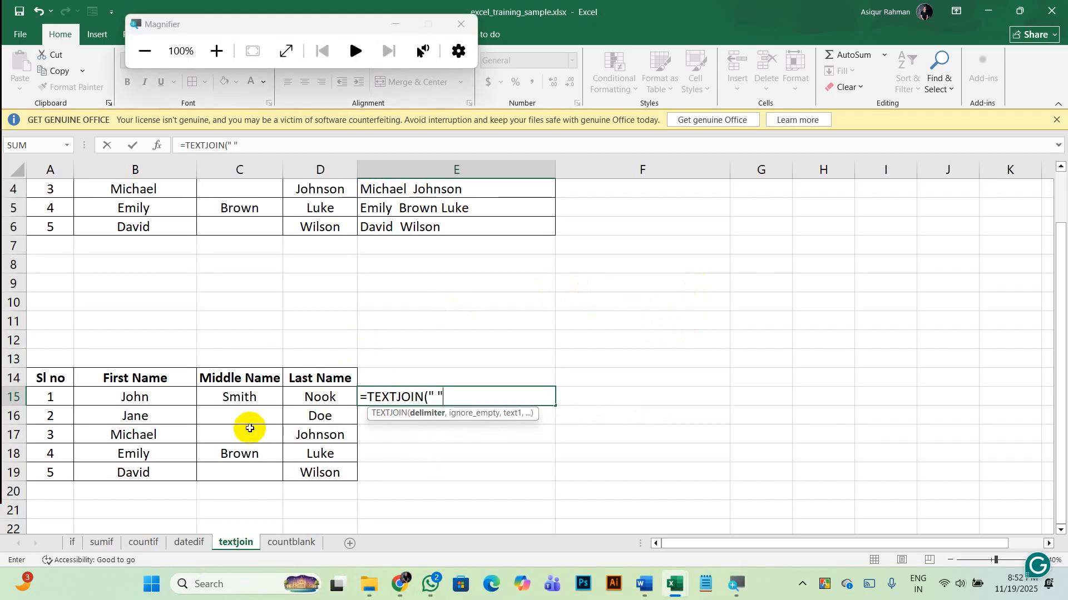
pyautogui.press('super+plus')
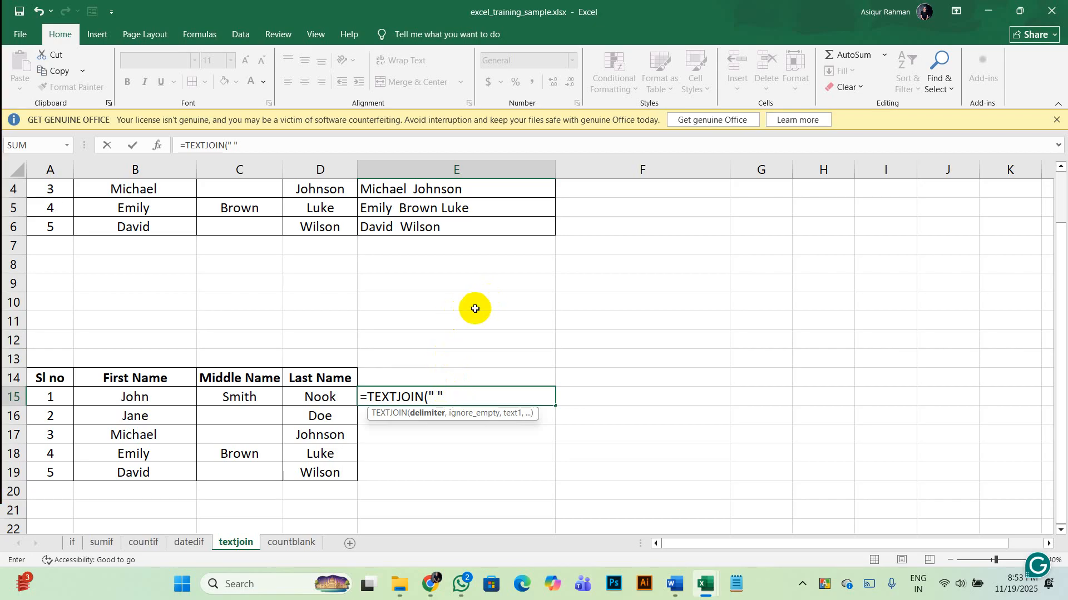
# - Set the ignore-empty argument of the TEXTJOIN formula in E15 to TRUE
pyautogui.scroll(-2, 475, 308)
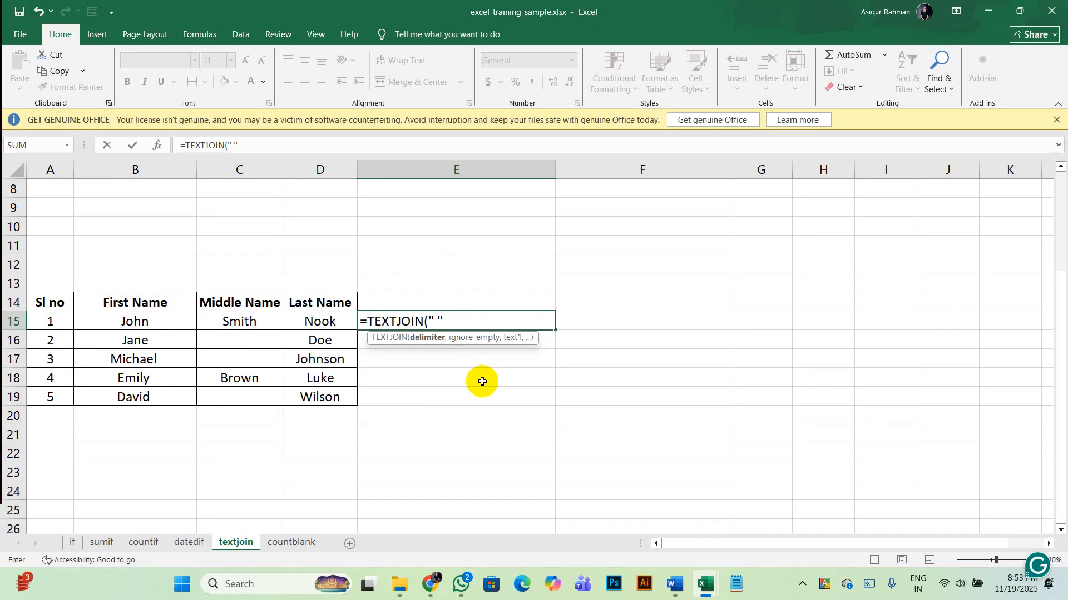
pyautogui.write(',')
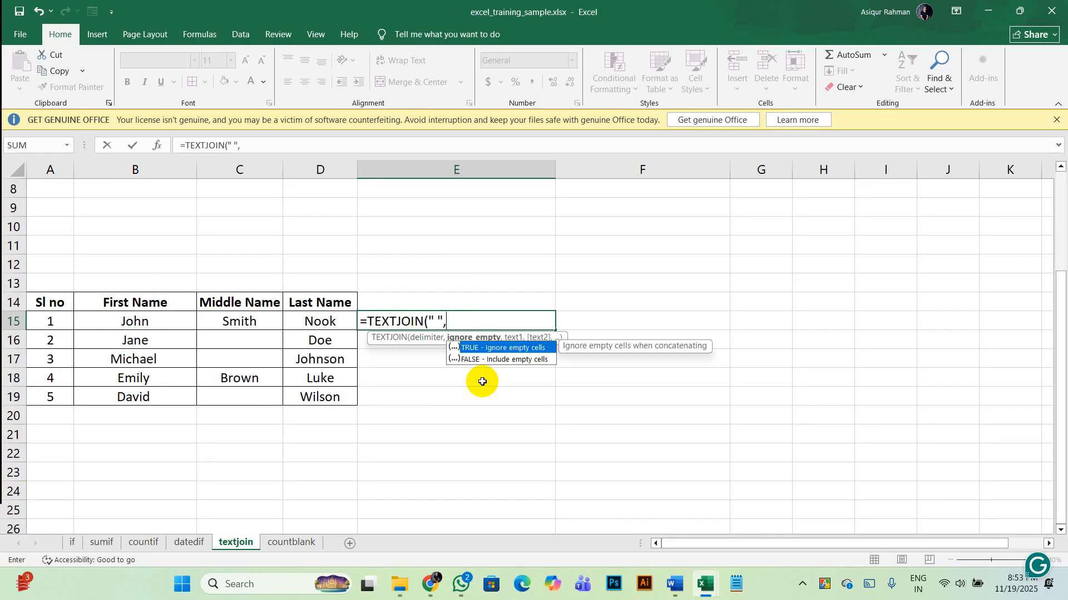
pyautogui.press('BackSpace')
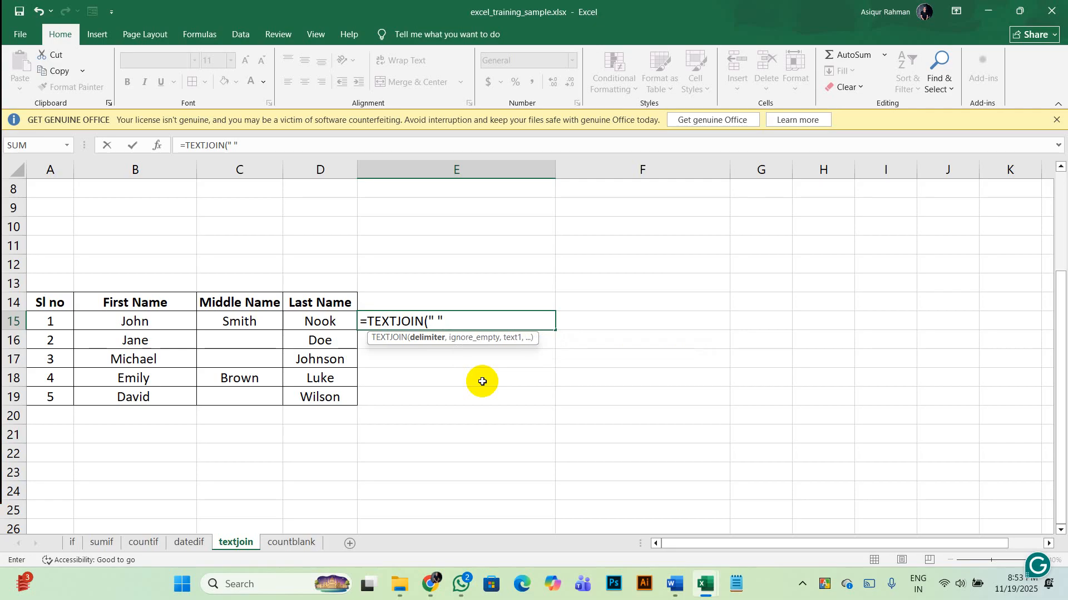
pyautogui.write(',')
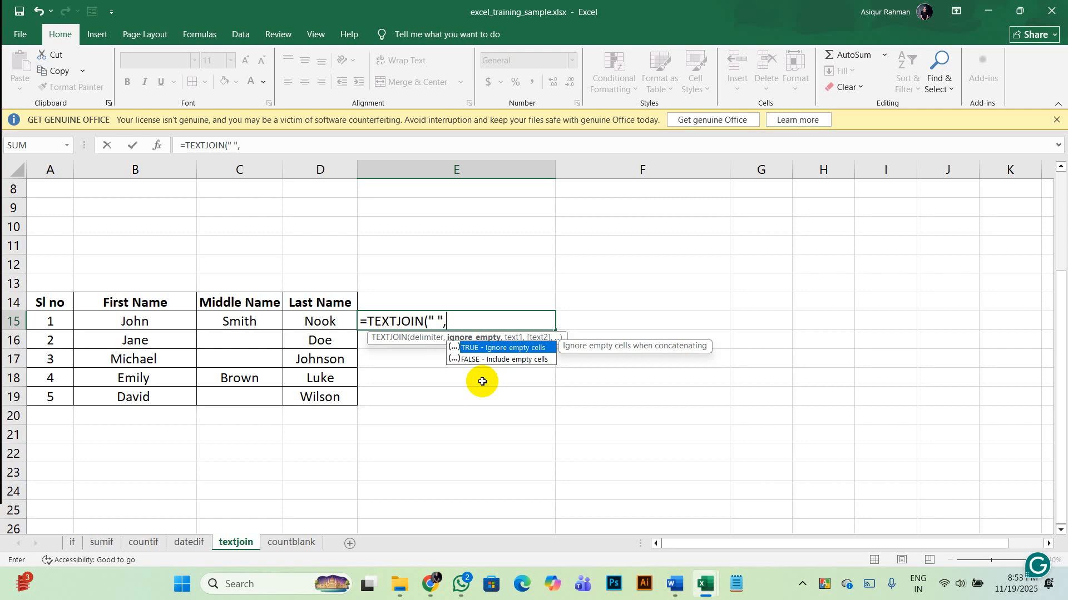
pyautogui.write('true')
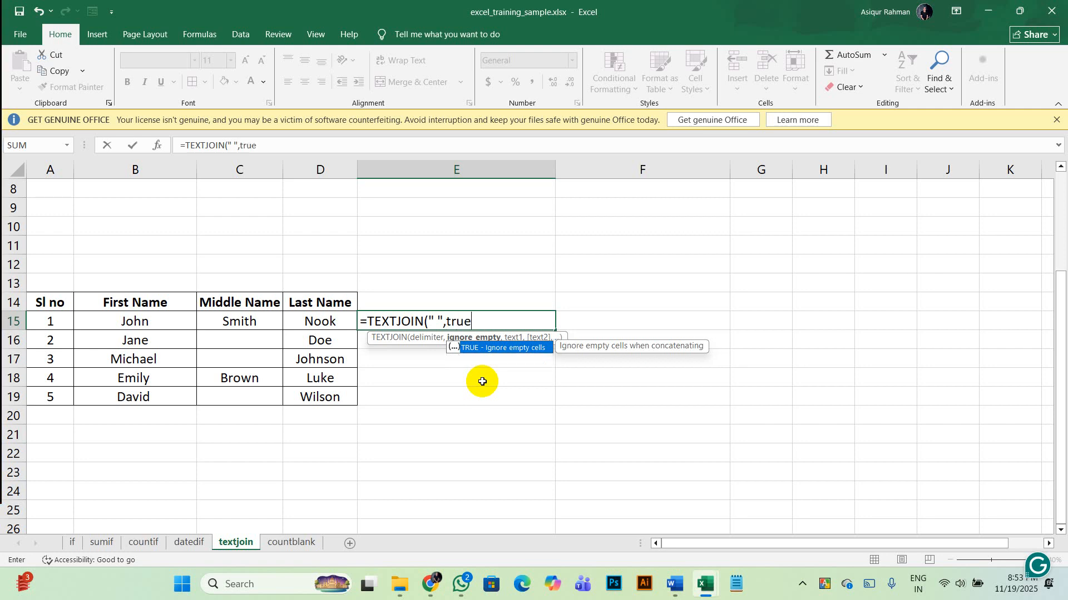
pyautogui.write(',')
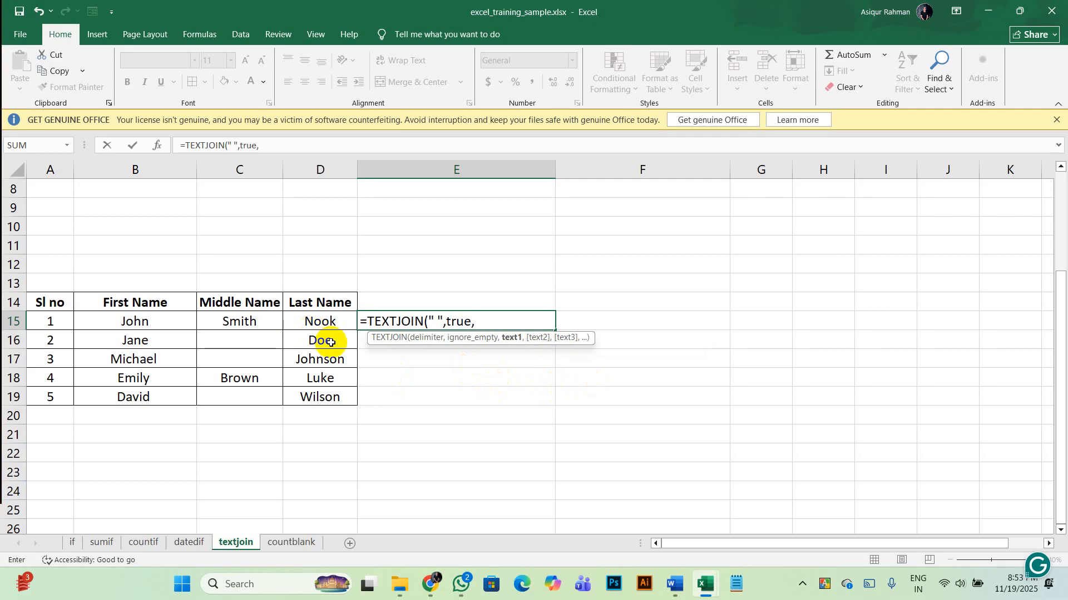
# - Add B15, C15 and D15 as the texts to join and complete the formula in E15
pyautogui.click(117, 321)
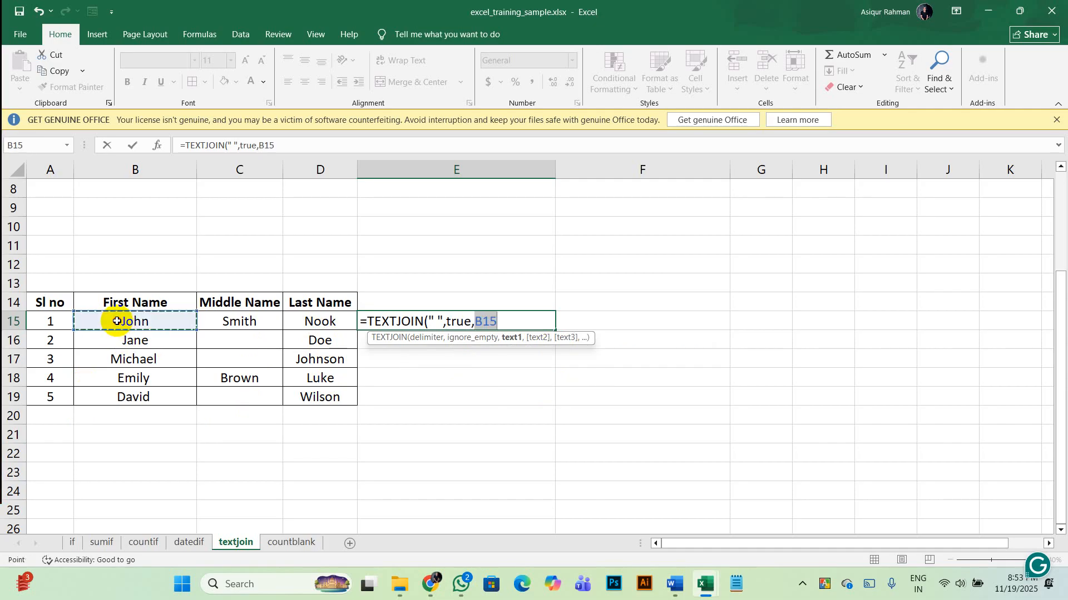
pyautogui.write(',')
pyautogui.click(233, 322)
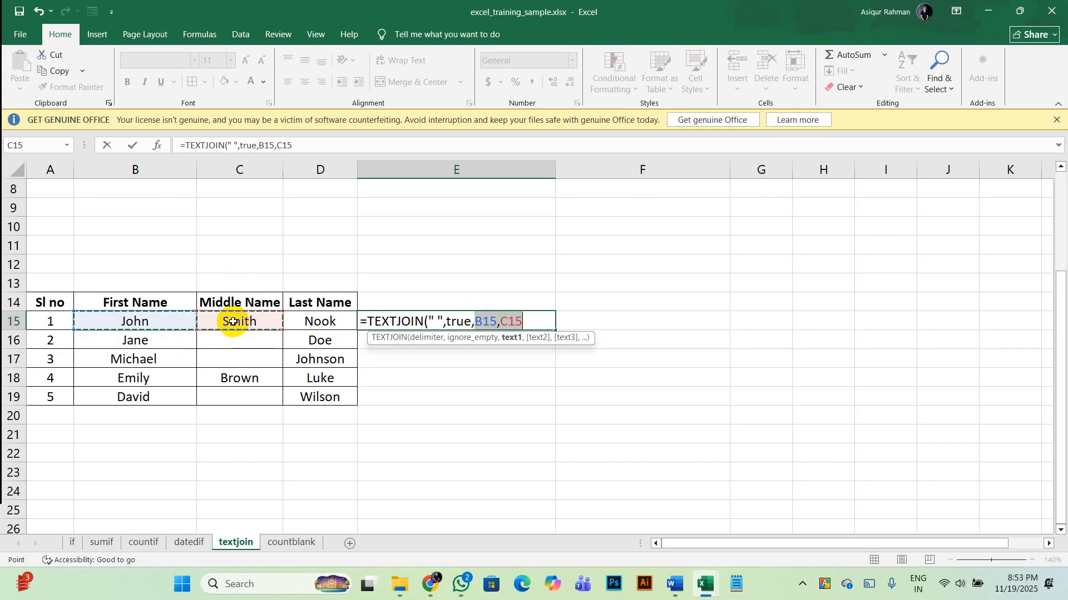
pyautogui.write(',')
pyautogui.click(314, 323)
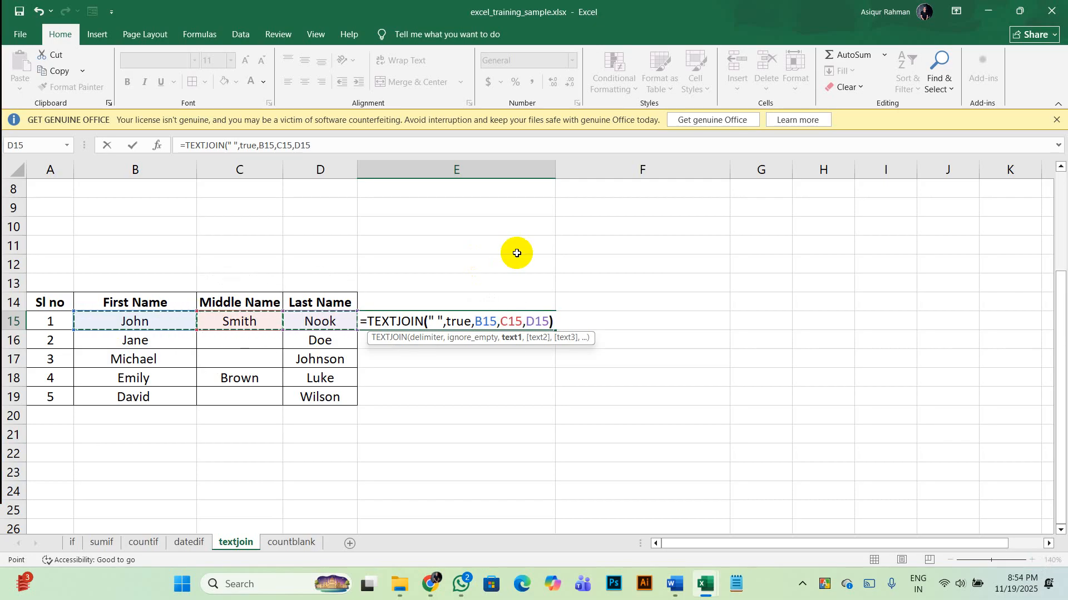
pyautogui.write(')')
pyautogui.press('Return')
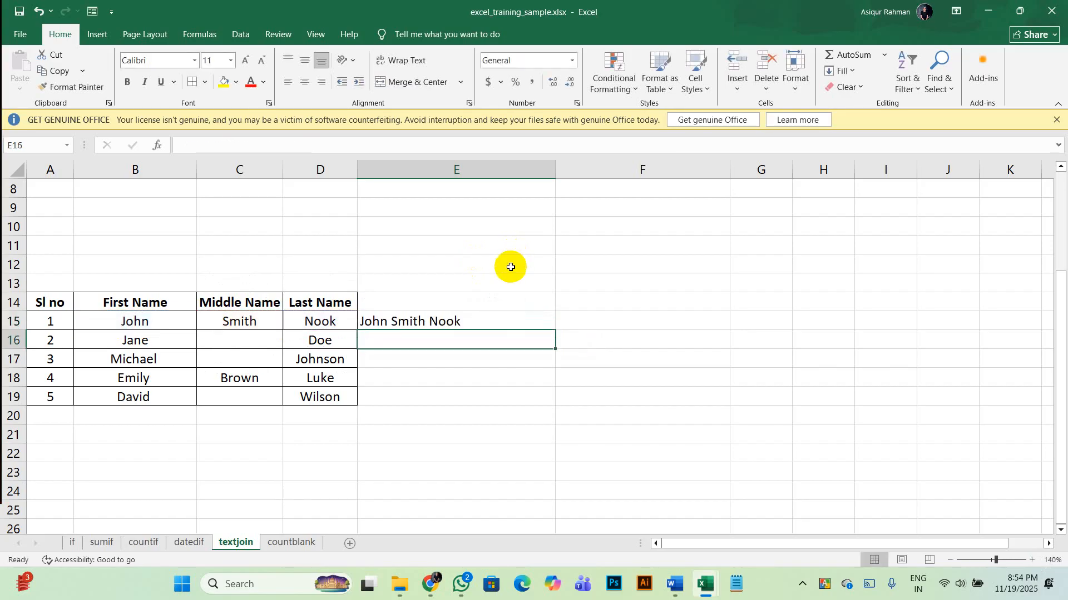
# - Replace the space delimiter in the E15 TEXTJOIN formula with an asterisk
pyautogui.click(479, 321)
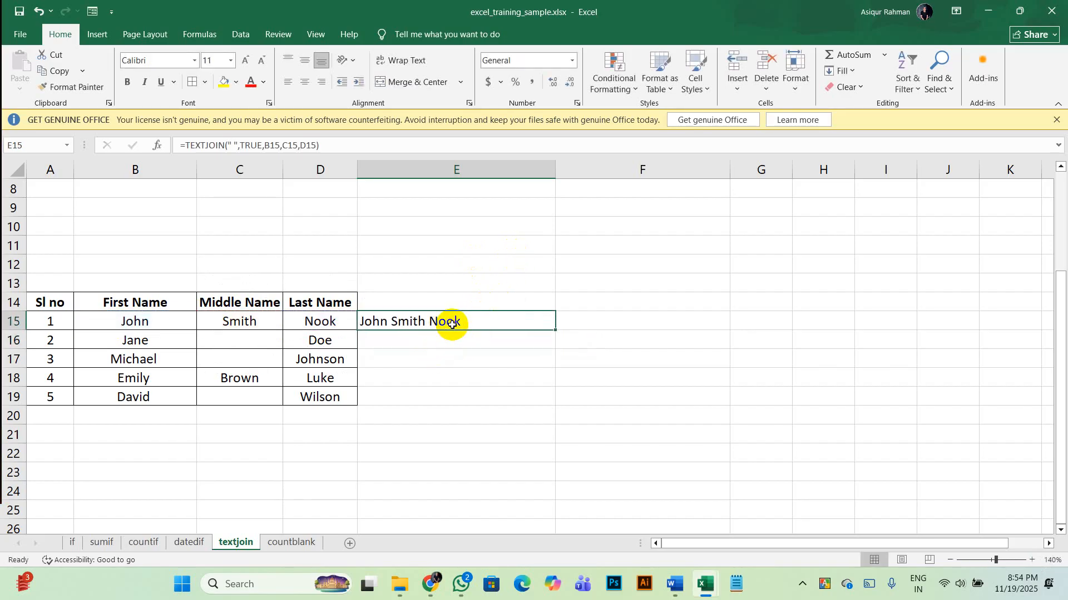
pyautogui.click(255, 145)
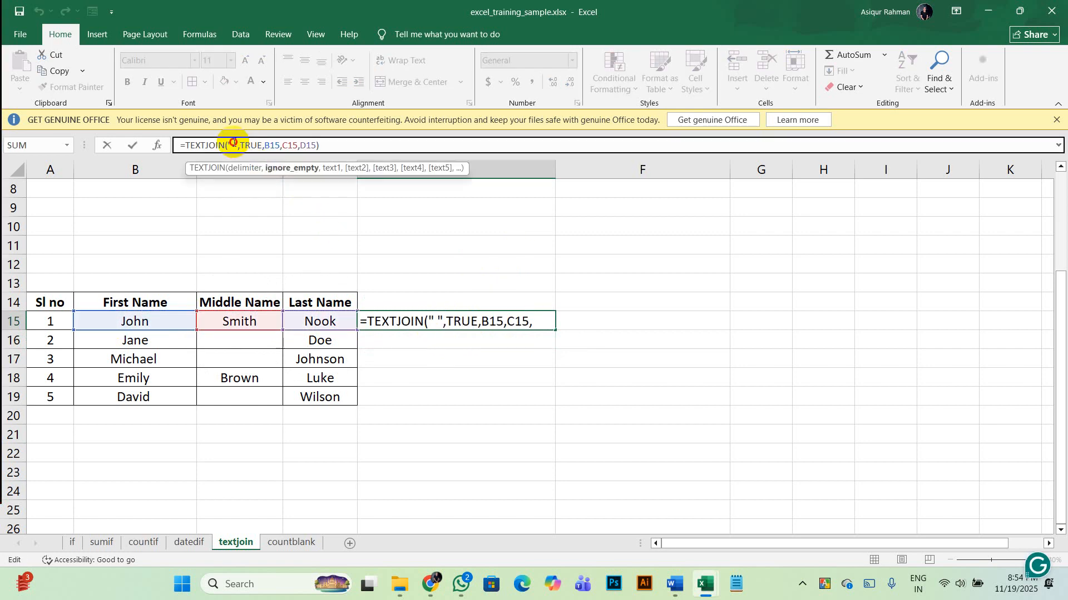
pyautogui.press('Left')
pyautogui.press('Left')
pyautogui.press('Left')
pyautogui.press('Left')
pyautogui.press('Left')
pyautogui.press('Left')
pyautogui.press('BackSpace')
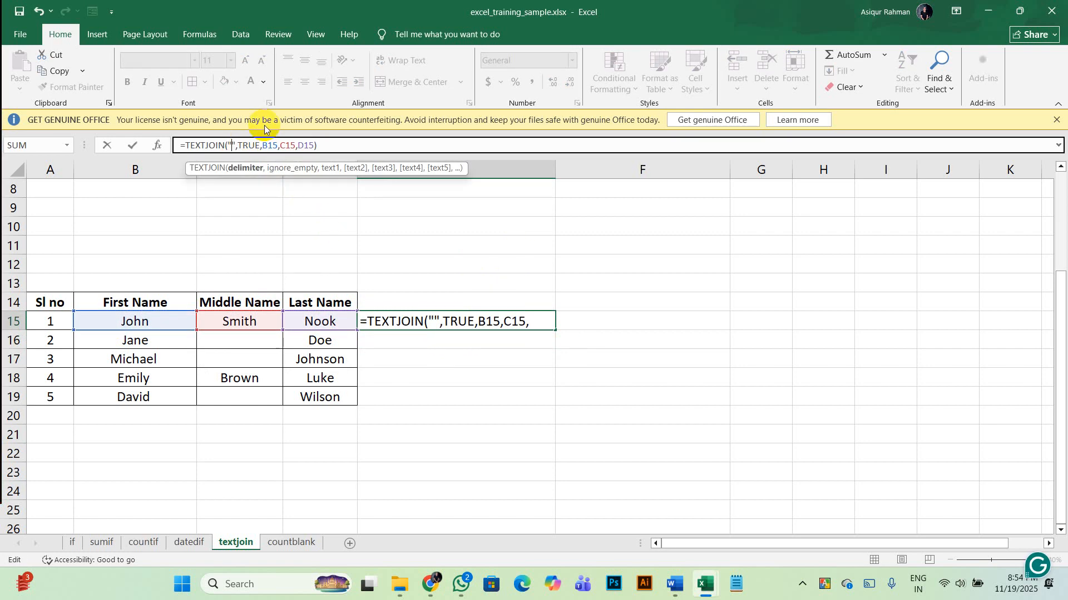
pyautogui.write('*')
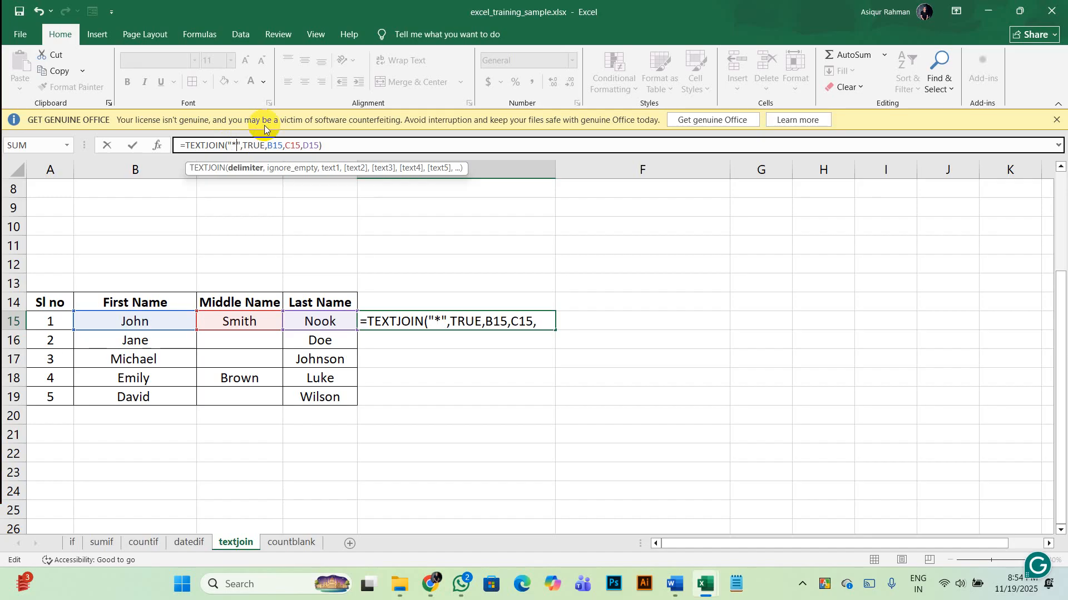
pyautogui.press('Return')
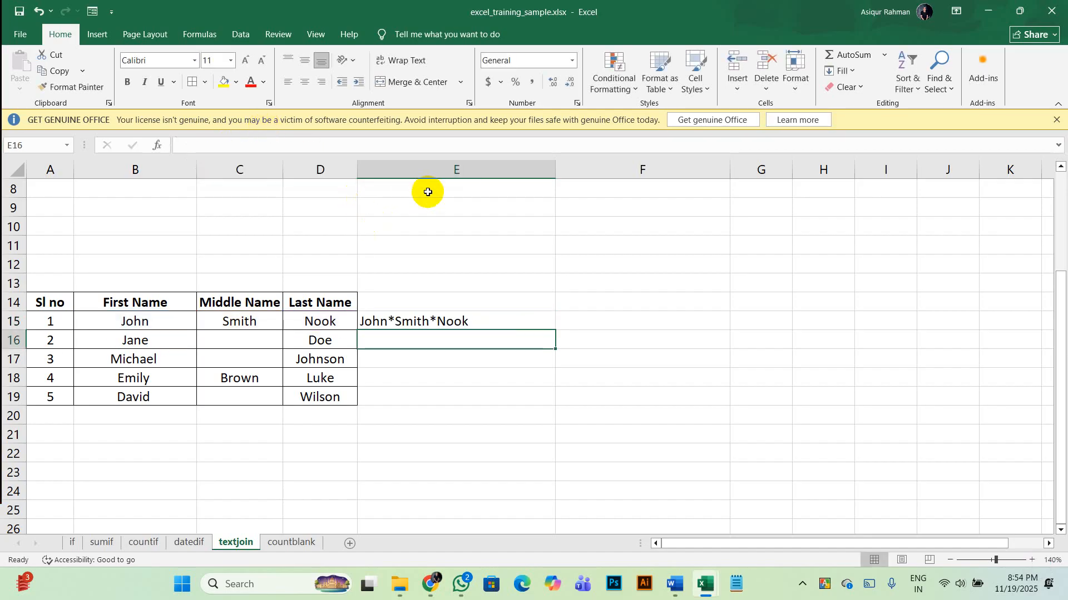
# - Change the delimiter in the E15 formula back to a space and fill the formula down to E19
pyautogui.keyDown('ctrl'); pyautogui.scroll(5, 427, 192); pyautogui.keyUp('ctrl')
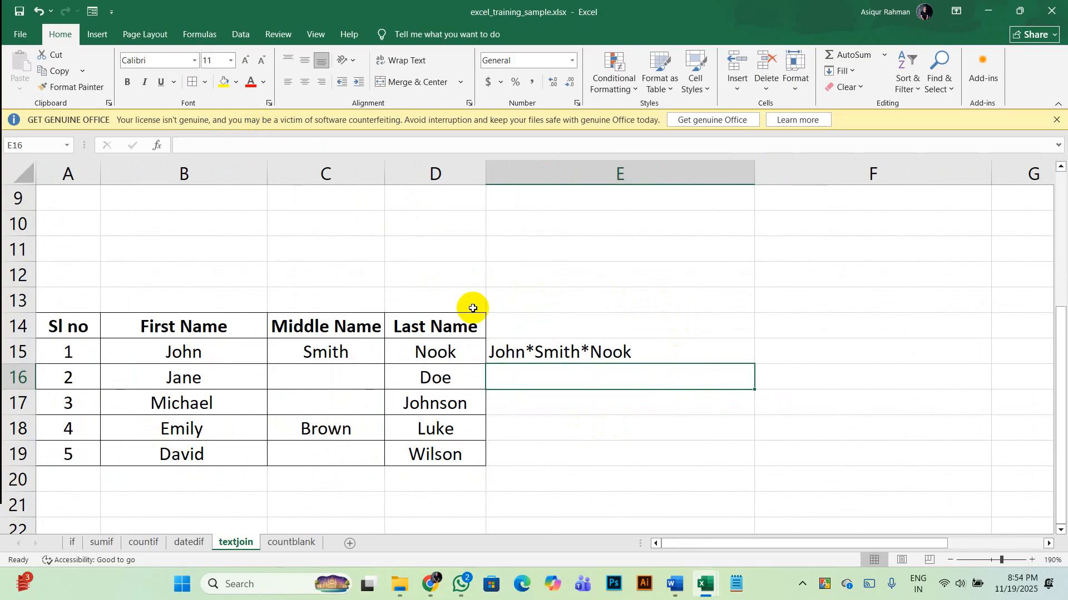
pyautogui.click(565, 352)
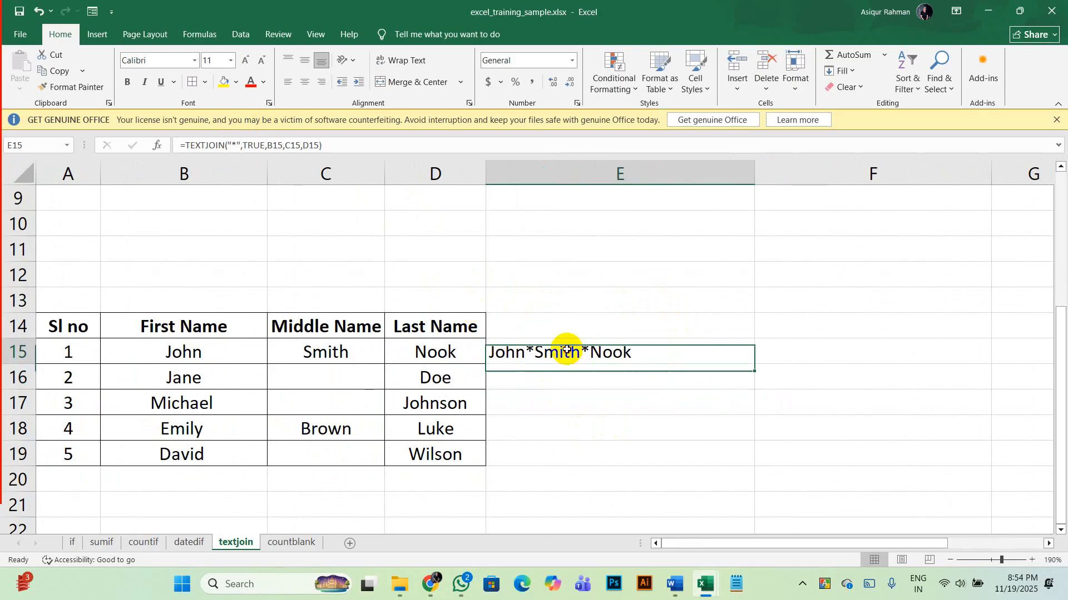
pyautogui.click(545, 375)
pyautogui.click(564, 352)
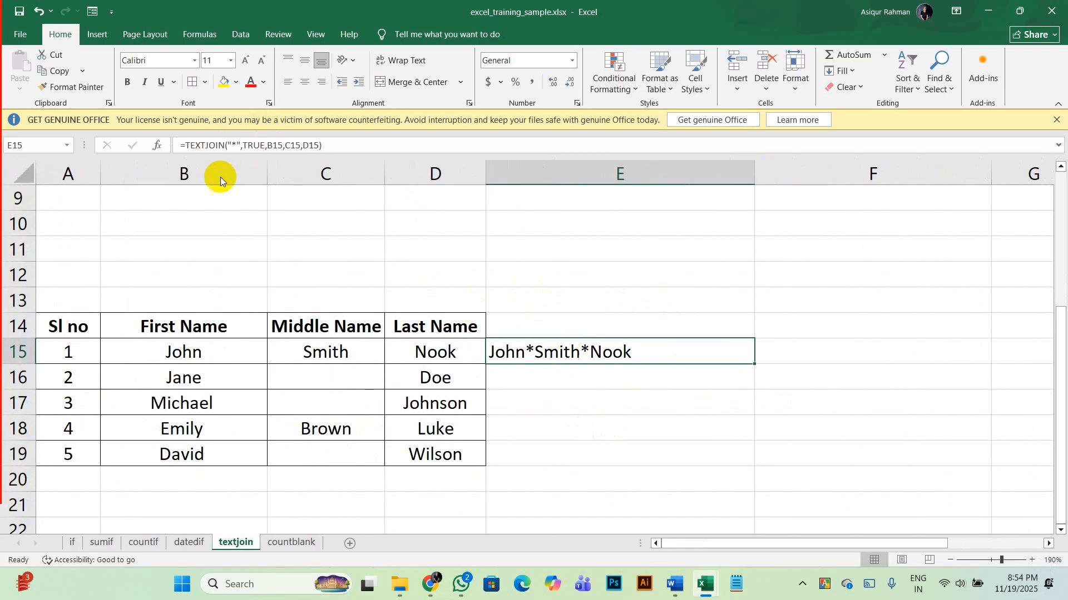
pyautogui.click(236, 145)
pyautogui.press('BackSpace')
pyautogui.press('Return')
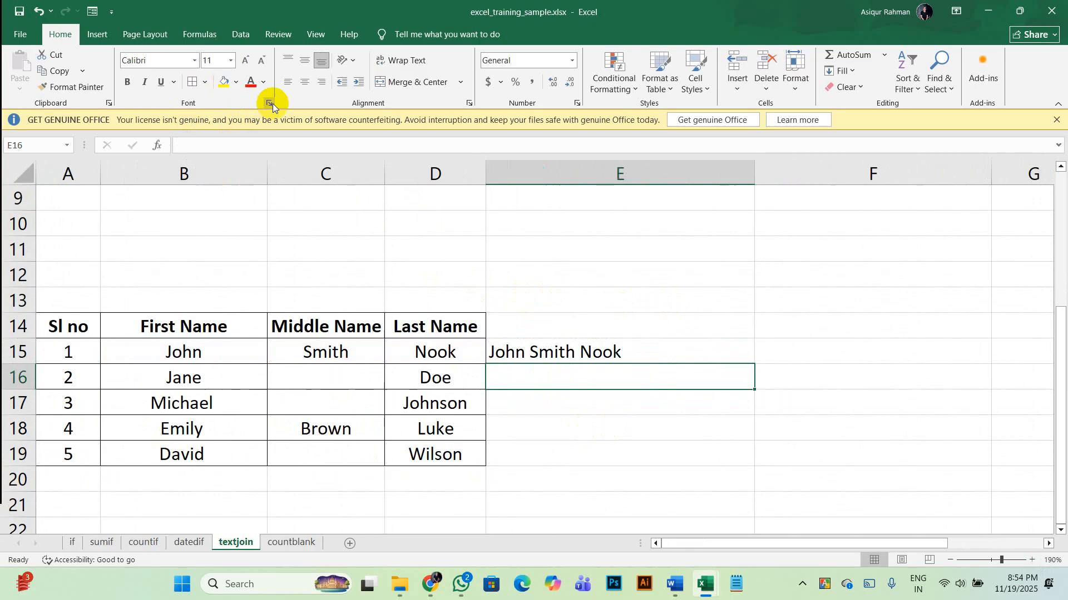
pyautogui.click(643, 351)
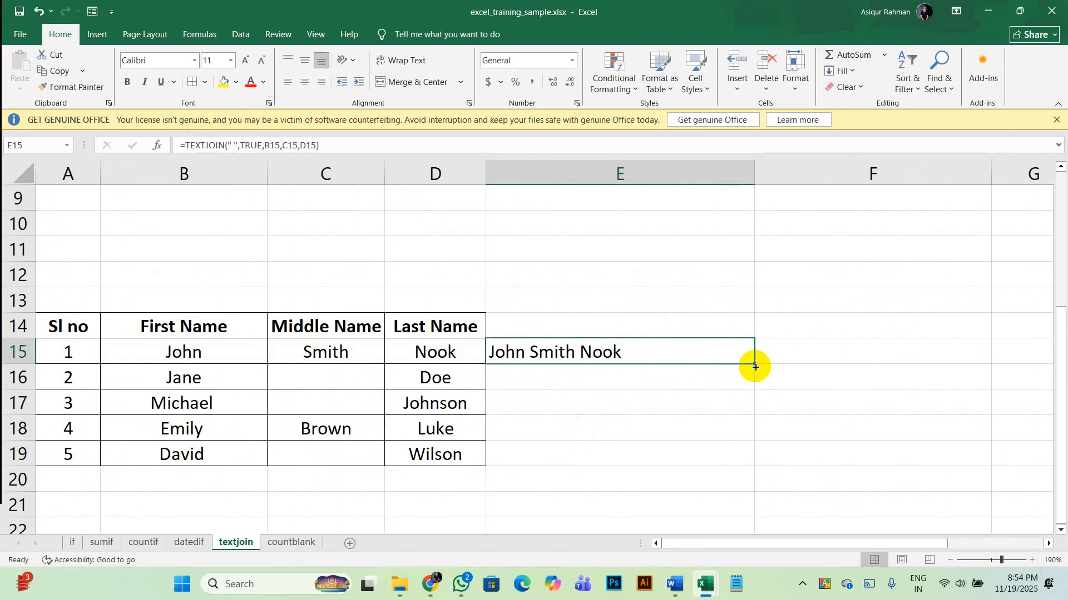
pyautogui.doubleClick(754, 365)
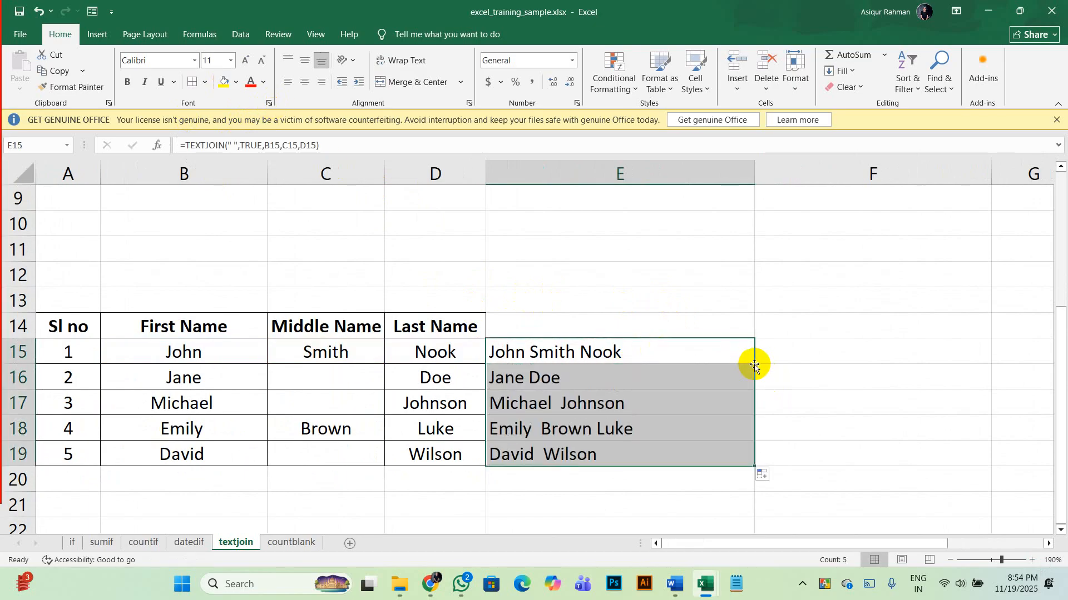
# - Set the ignore-empty argument of the TEXTJOIN formula in E16 to FALSE
pyautogui.click(567, 378)
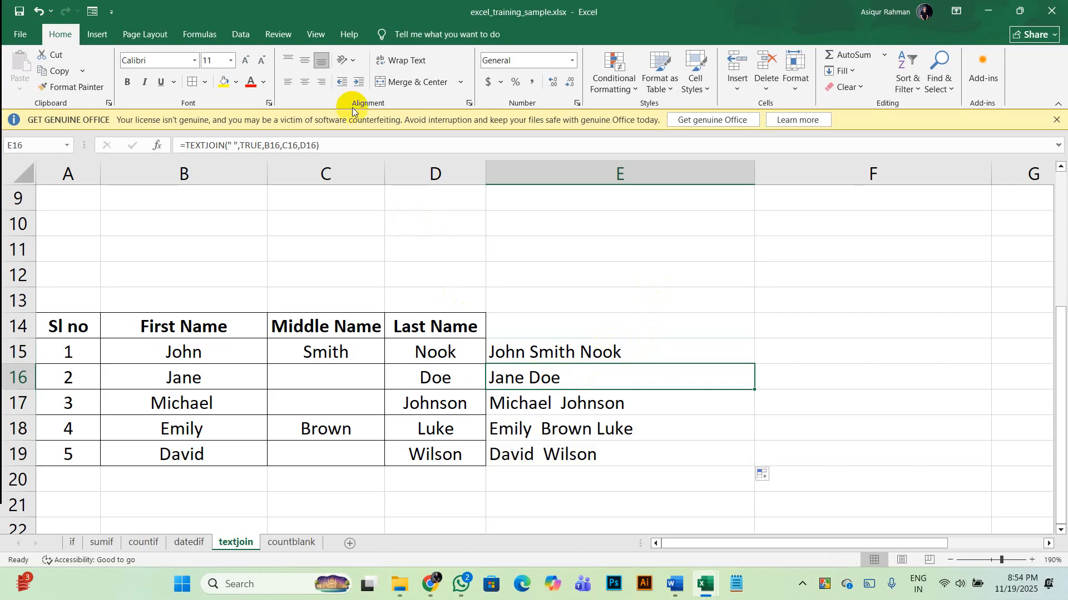
pyautogui.click(262, 145)
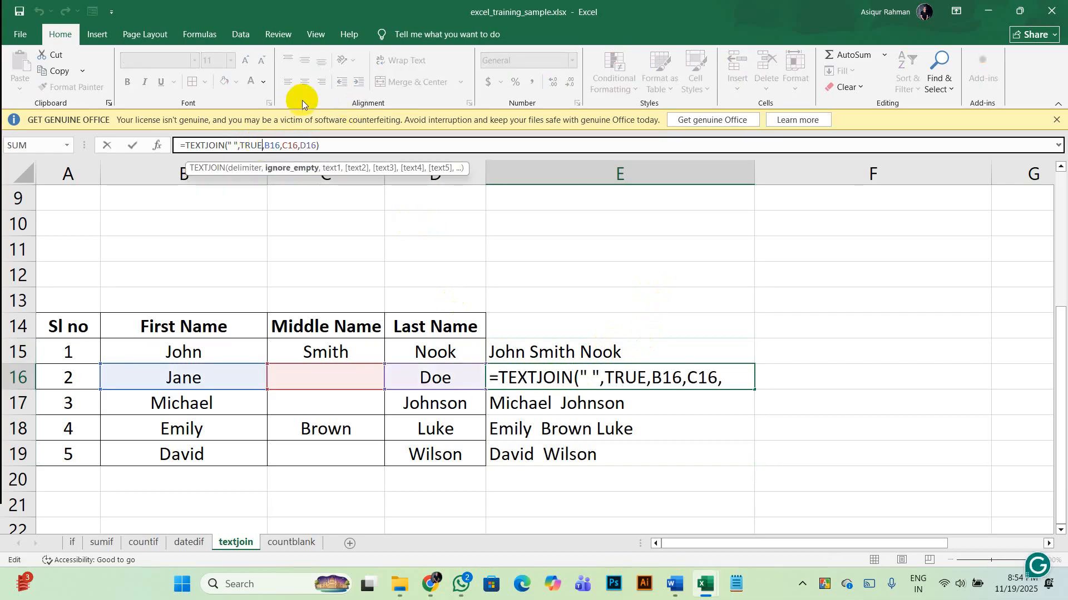
pyautogui.press('BackSpace')
pyautogui.press('BackSpace')
pyautogui.press('BackSpace')
pyautogui.press('BackSpace')
pyautogui.write('fas')
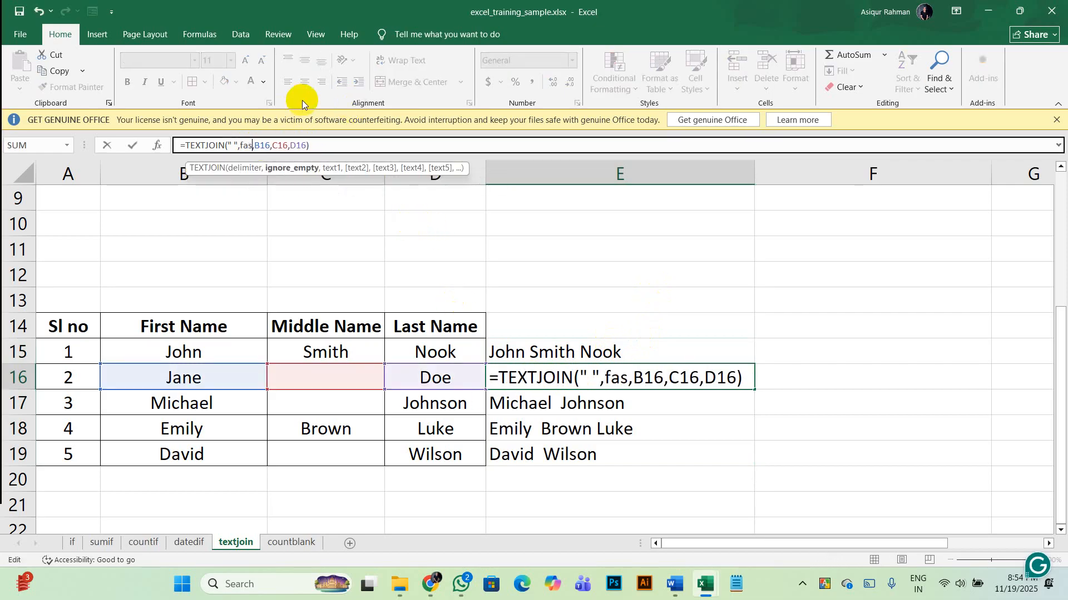
pyautogui.press('BackSpace')
pyautogui.write('lse')
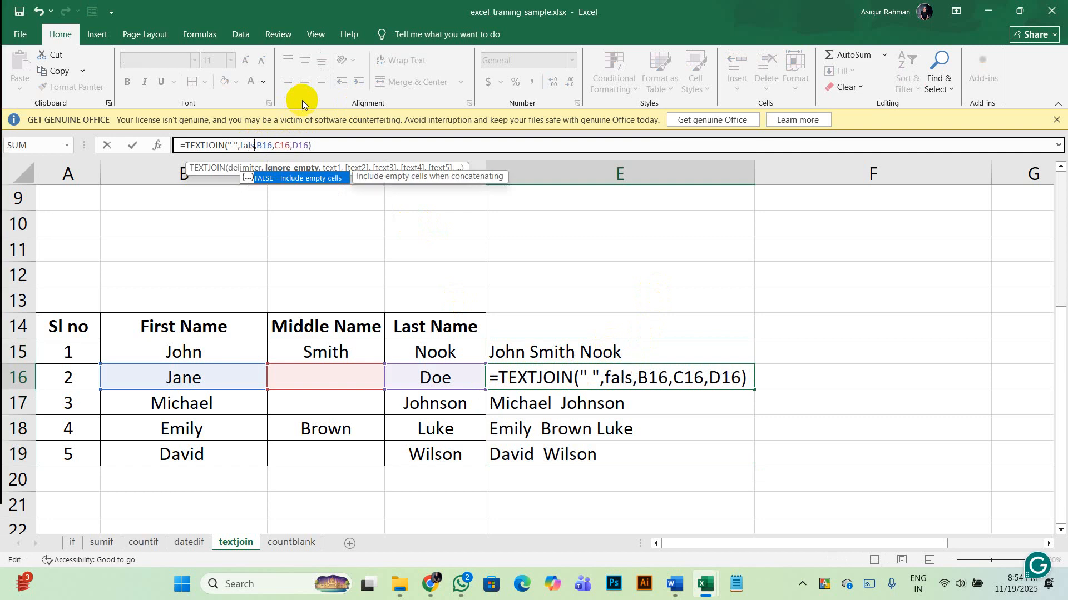
pyautogui.press('Return')
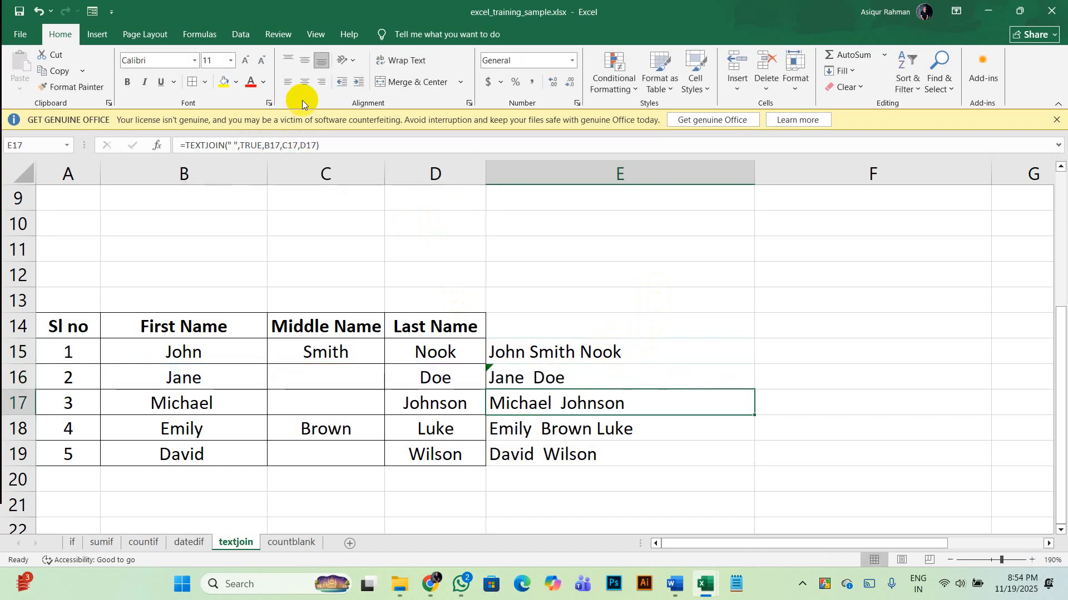
# - Clear the ignore-empty argument in the E16 TEXTJOIN formula, leaving it blank between the delimiter and B16
pyautogui.click(527, 378)
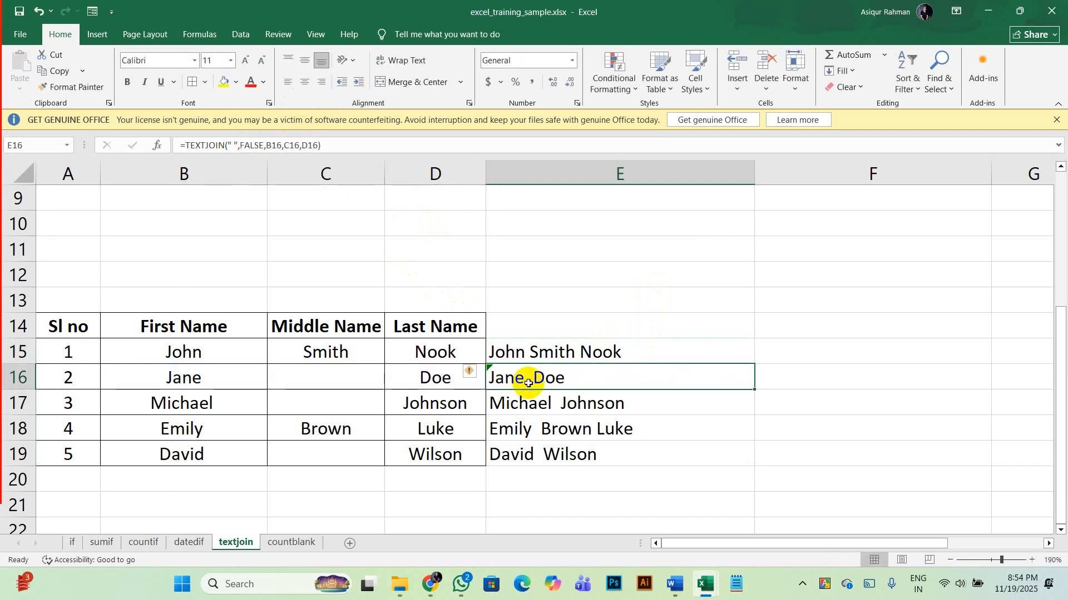
pyautogui.click(259, 147)
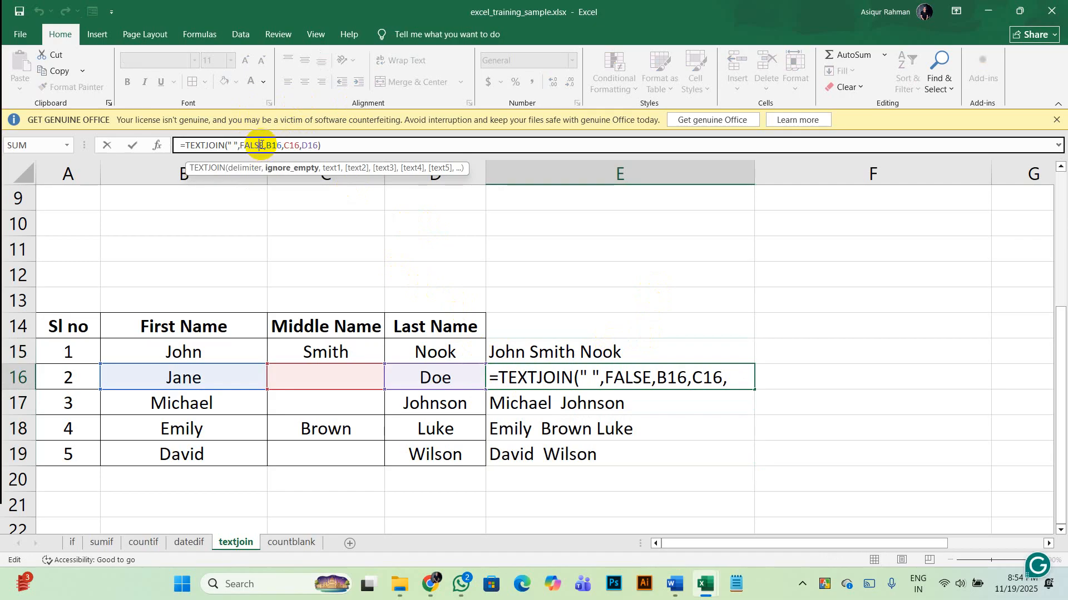
pyautogui.press('BackSpace')
pyautogui.press('BackSpace')
pyautogui.press('BackSpace')
pyautogui.press('BackSpace')
pyautogui.press('BackSpace')
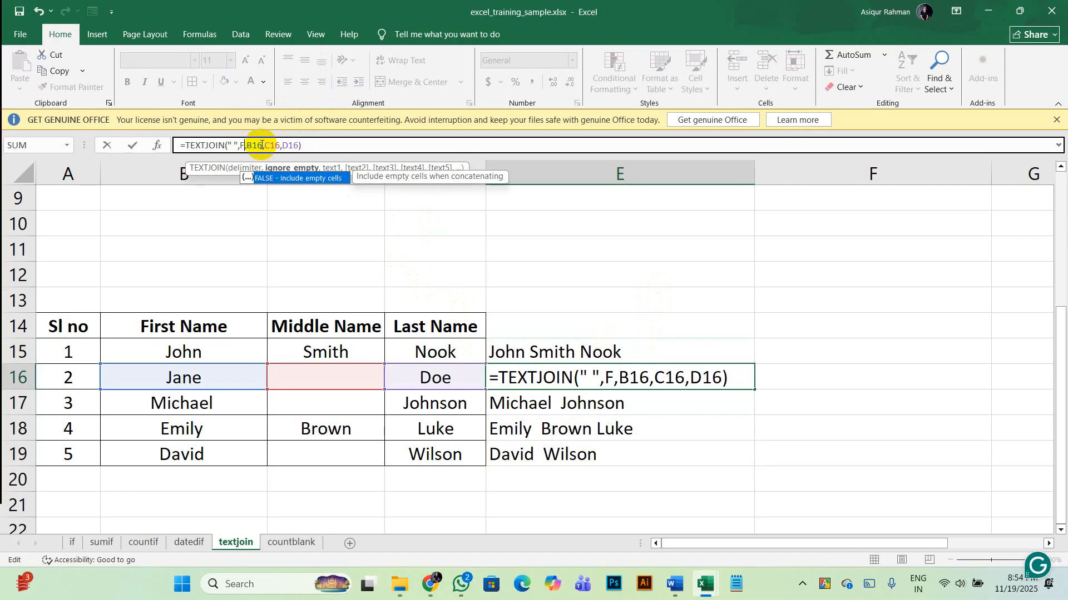
pyautogui.click(269, 191)
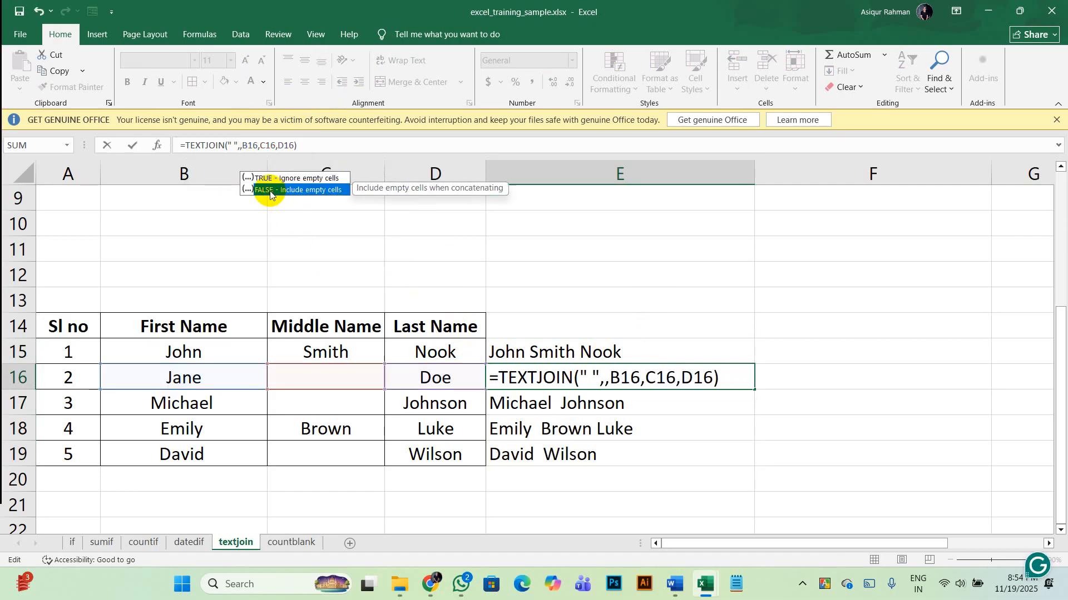
pyautogui.press('Return')
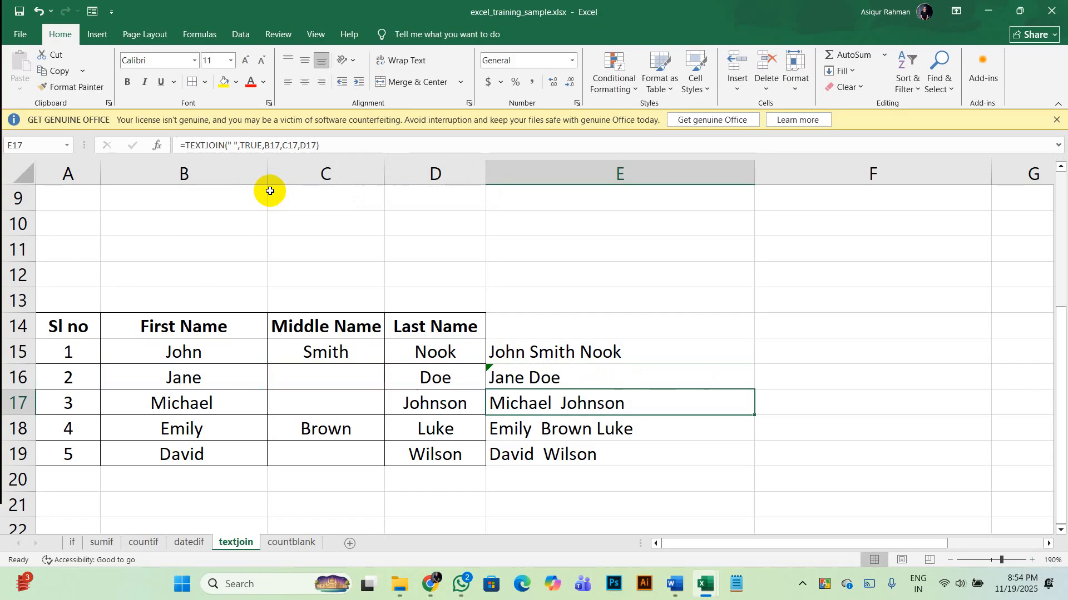
# - Compare the TEXTJOIN formulas and results in E15, E16 and E17, and view the error-checking options for E16
pyautogui.doubleClick(560, 403)
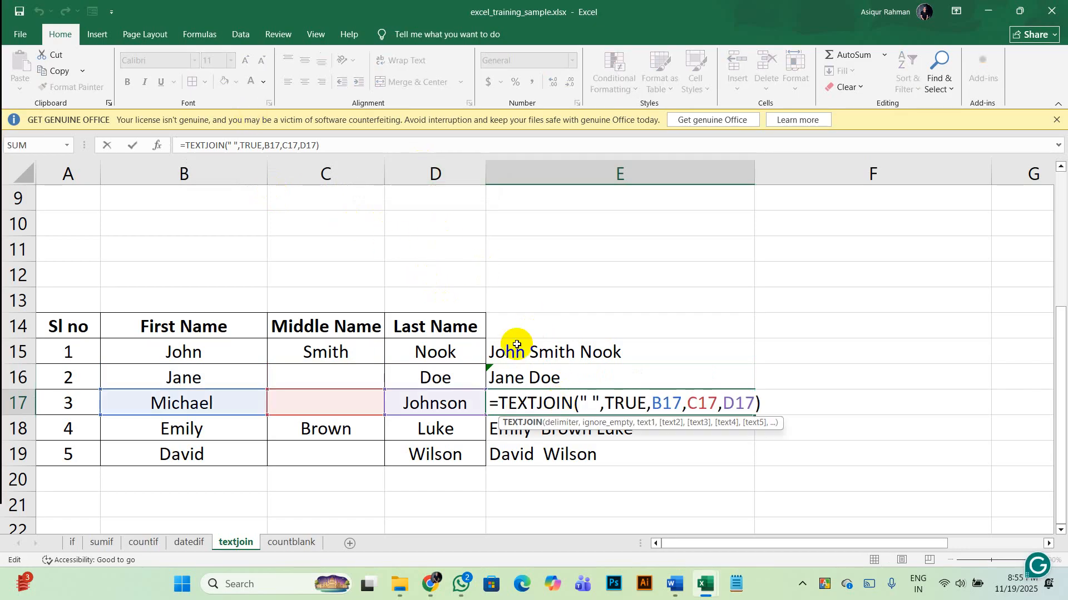
pyautogui.click(453, 412)
pyautogui.click(542, 377)
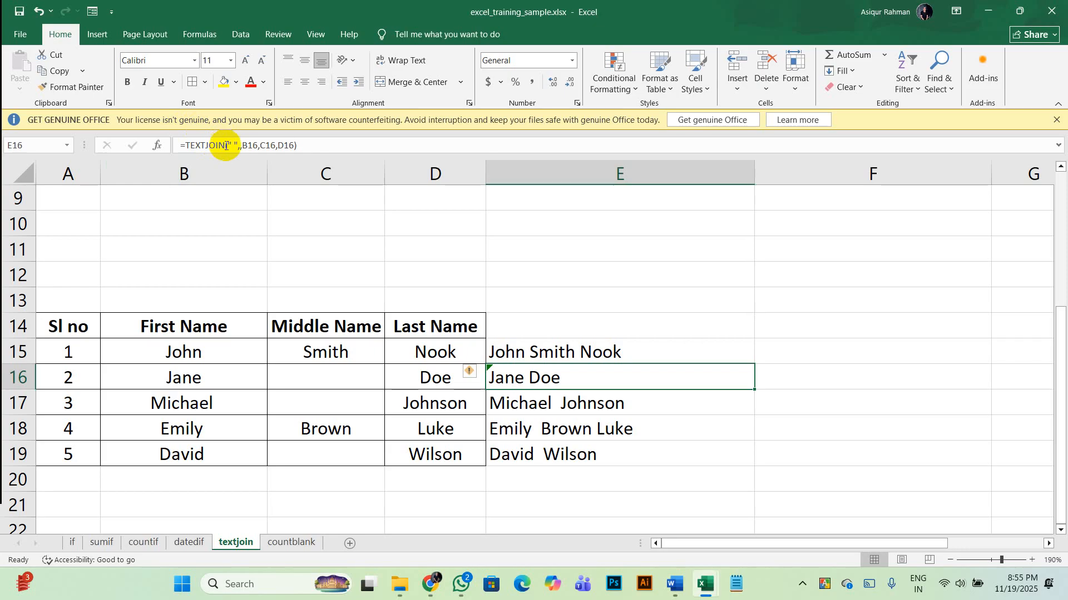
pyautogui.click(543, 402)
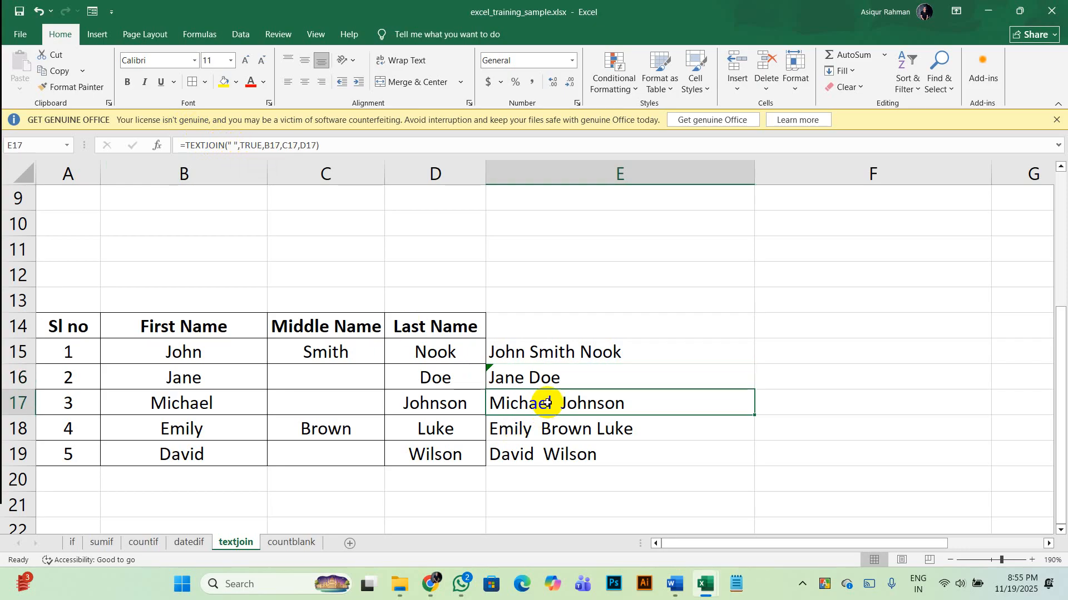
pyautogui.click(501, 376)
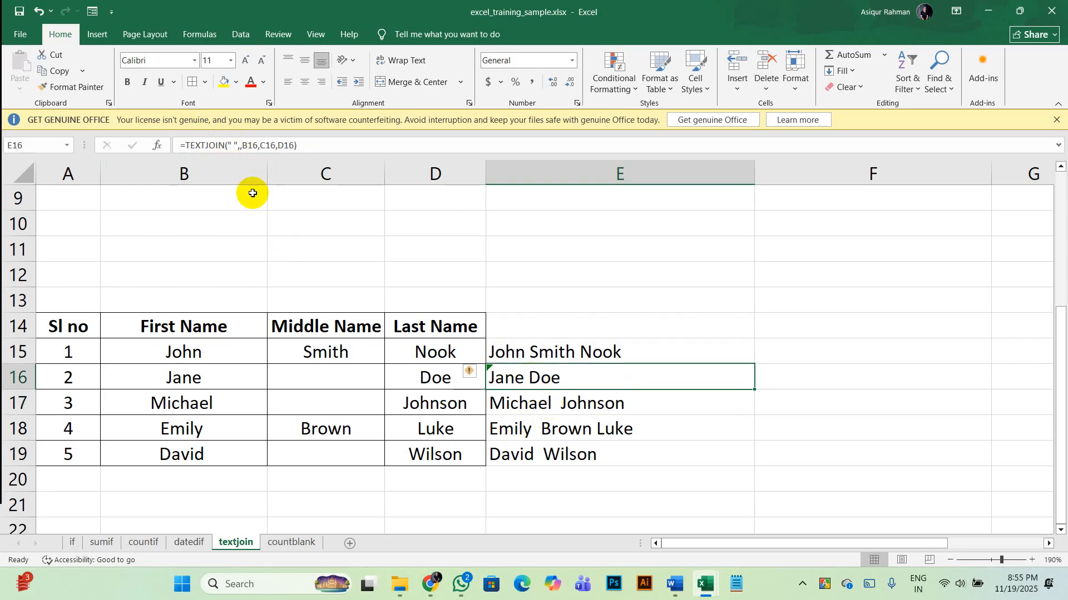
pyautogui.click(500, 401)
pyautogui.click(517, 381)
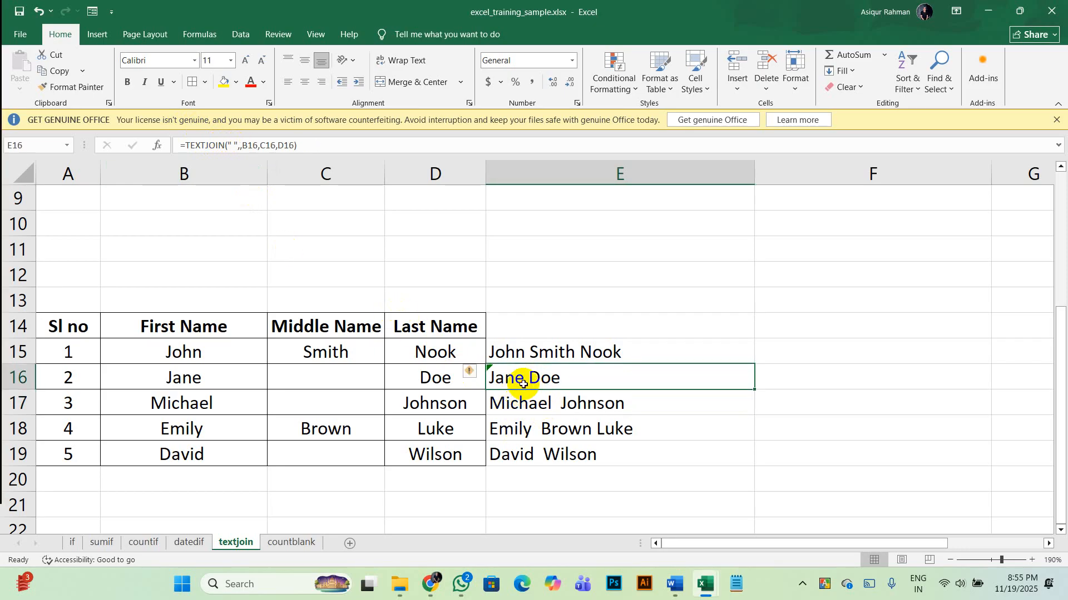
pyautogui.click(529, 350)
pyautogui.click(528, 381)
pyautogui.click(472, 372)
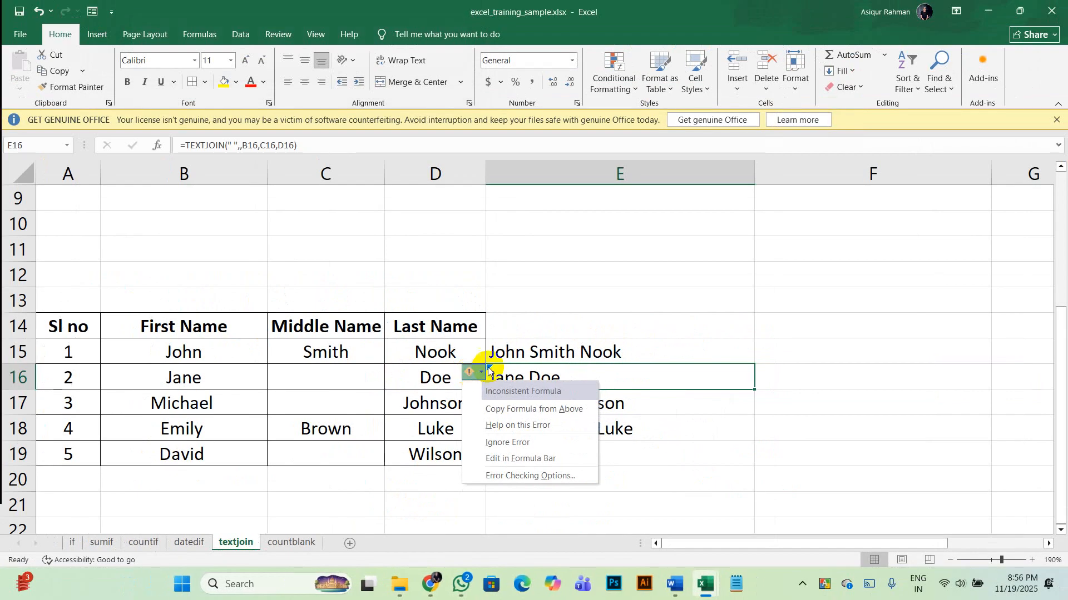
pyautogui.click(698, 309)
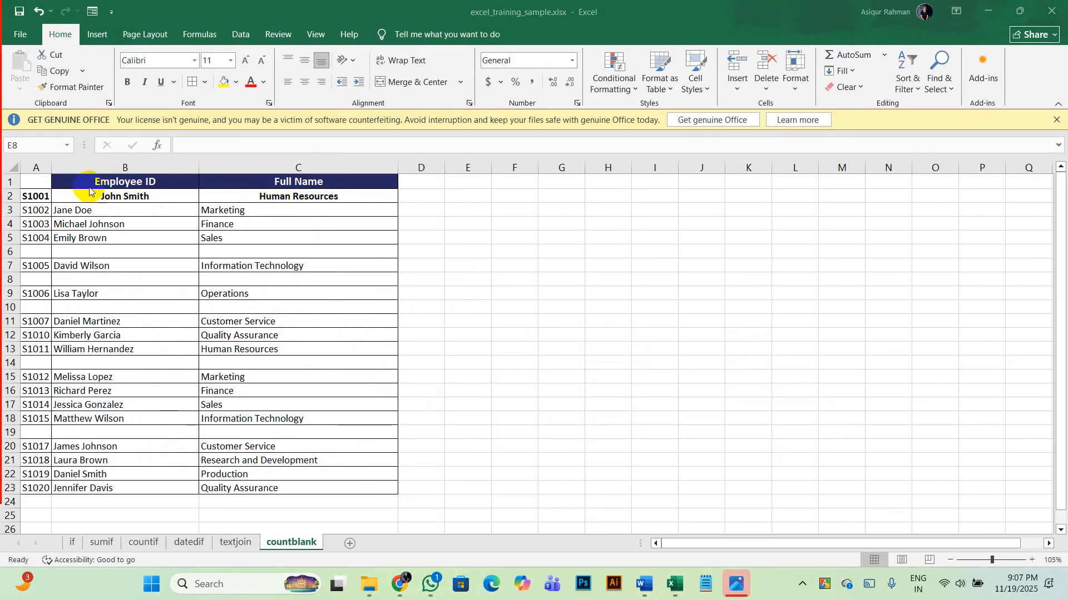
# - Highlight the empty rows 6, 8 and 14 of the employee table to point out the blanks
pyautogui.click(10, 251)
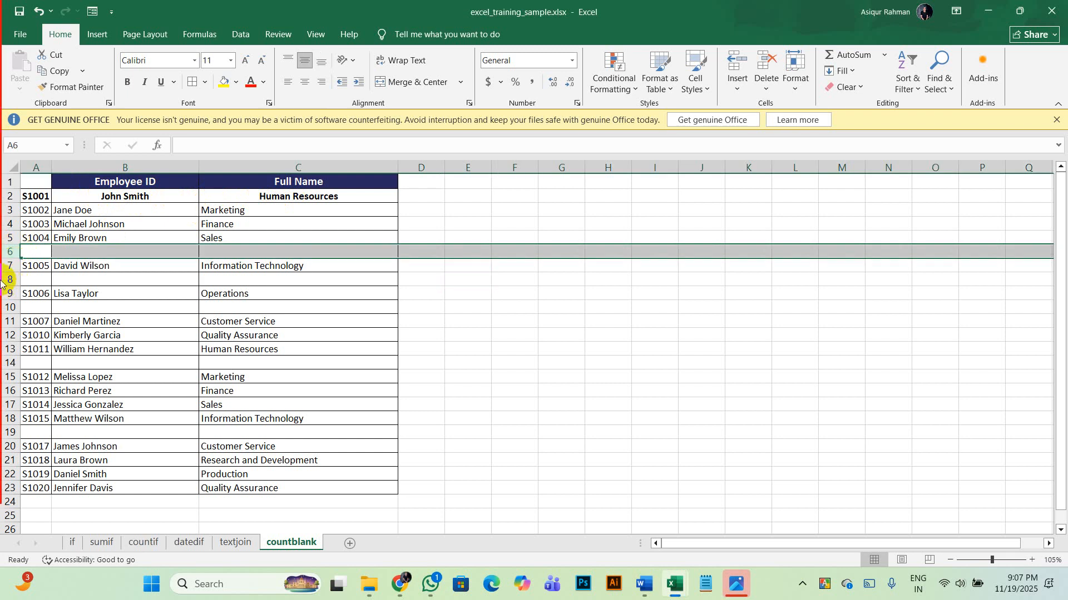
pyautogui.press('super+space')
pyautogui.click(6, 279)
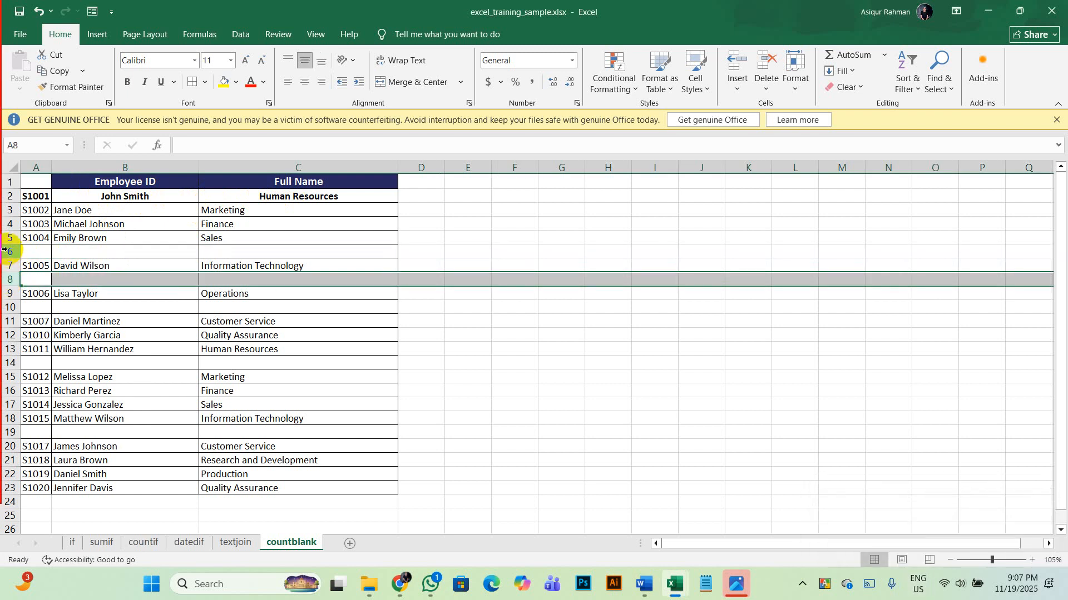
pyautogui.keyDown('ctrl'); pyautogui.click(6, 251); pyautogui.keyUp('ctrl')
pyautogui.keyDown('ctrl'); pyautogui.click(8, 363); pyautogui.keyUp('ctrl')
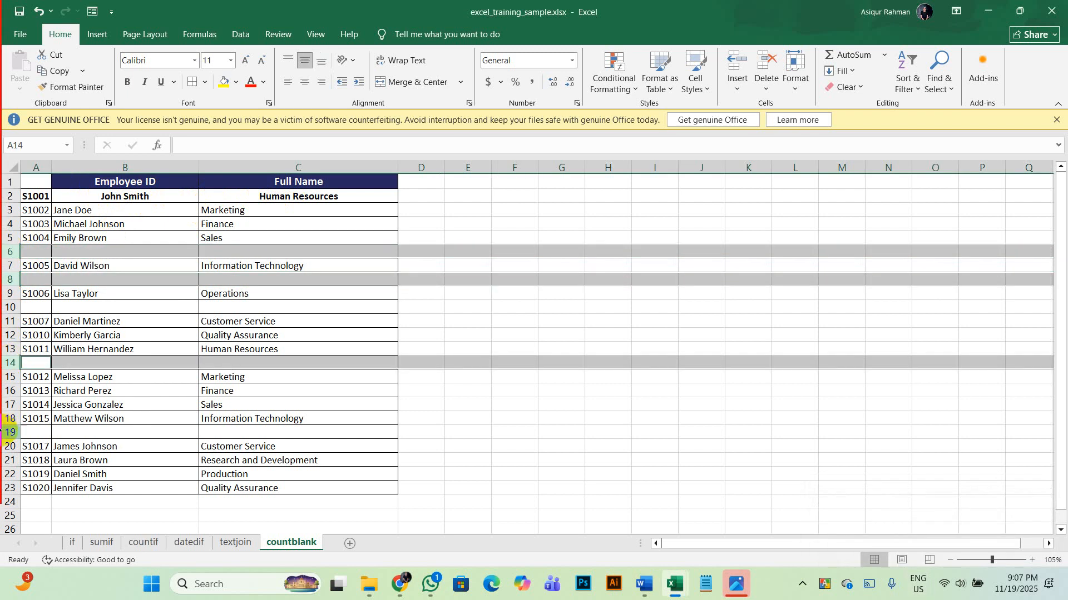
pyautogui.click(466, 295)
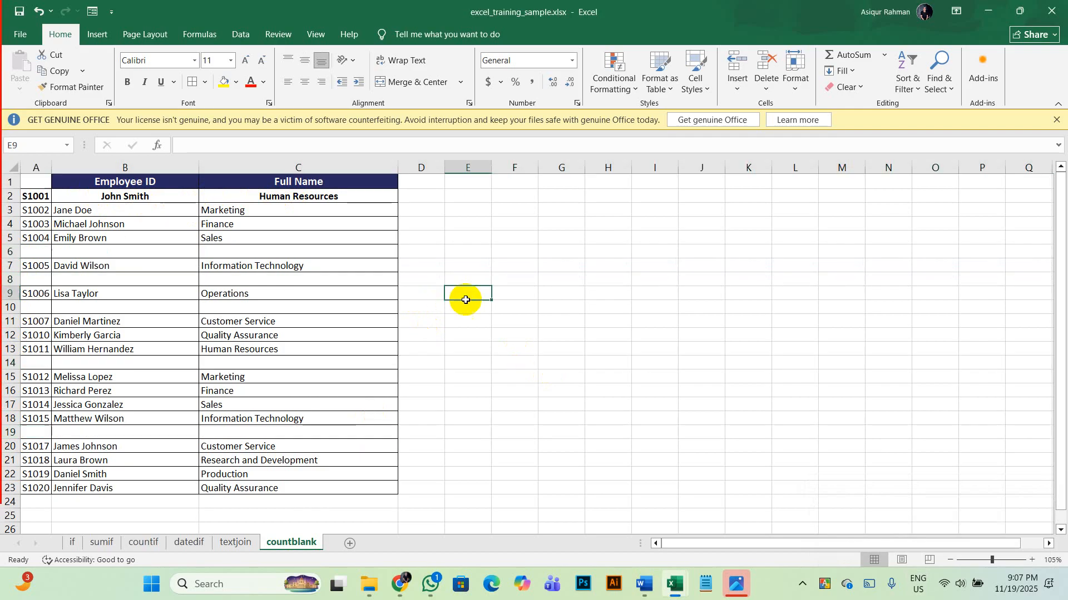
# - Count the blank cells of C3:C23 with a COUNTBLANK formula in C24
pyautogui.click(281, 503)
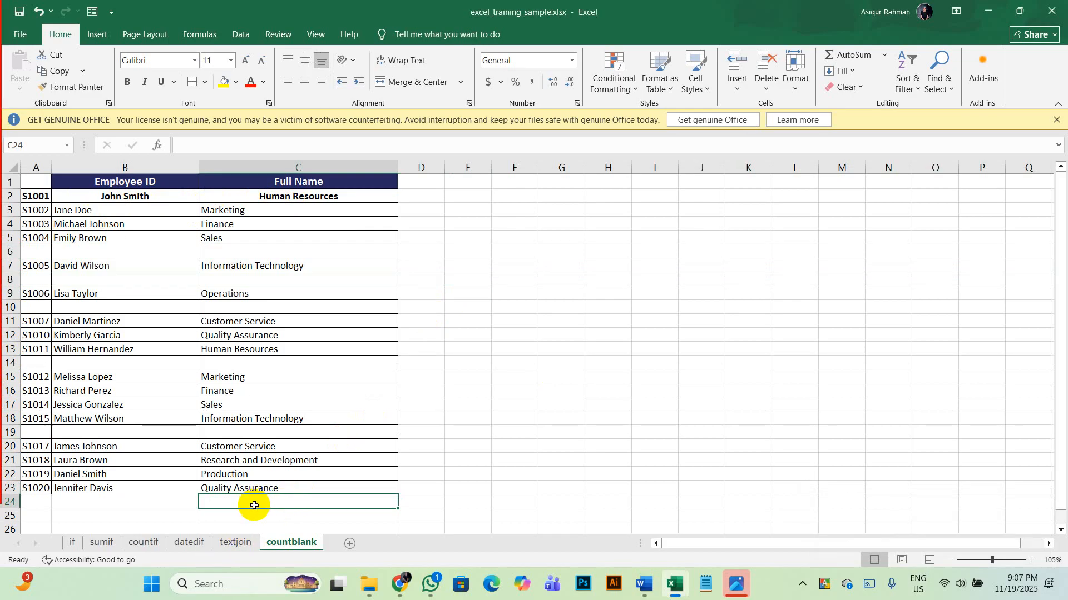
pyautogui.write('=coun')
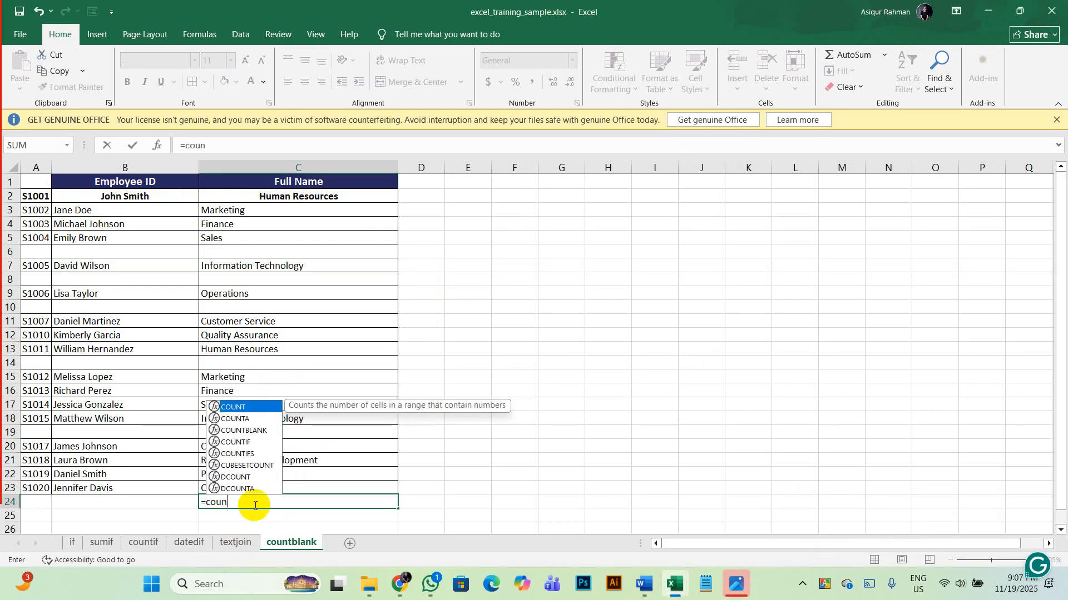
pyautogui.write('t')
pyautogui.press('Down')
pyautogui.press('Down')
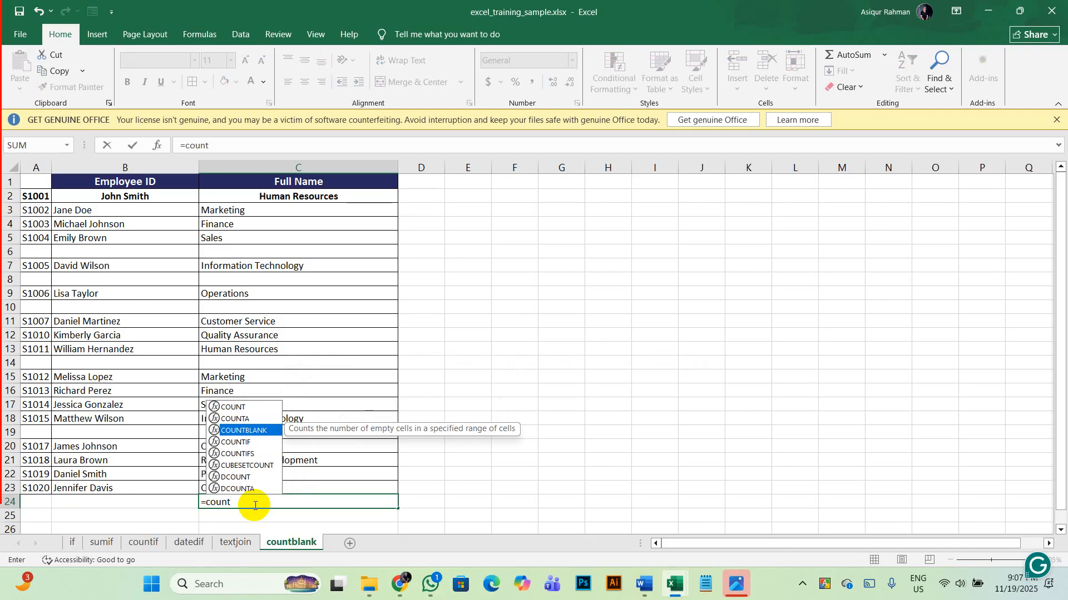
pyautogui.press('Tab')
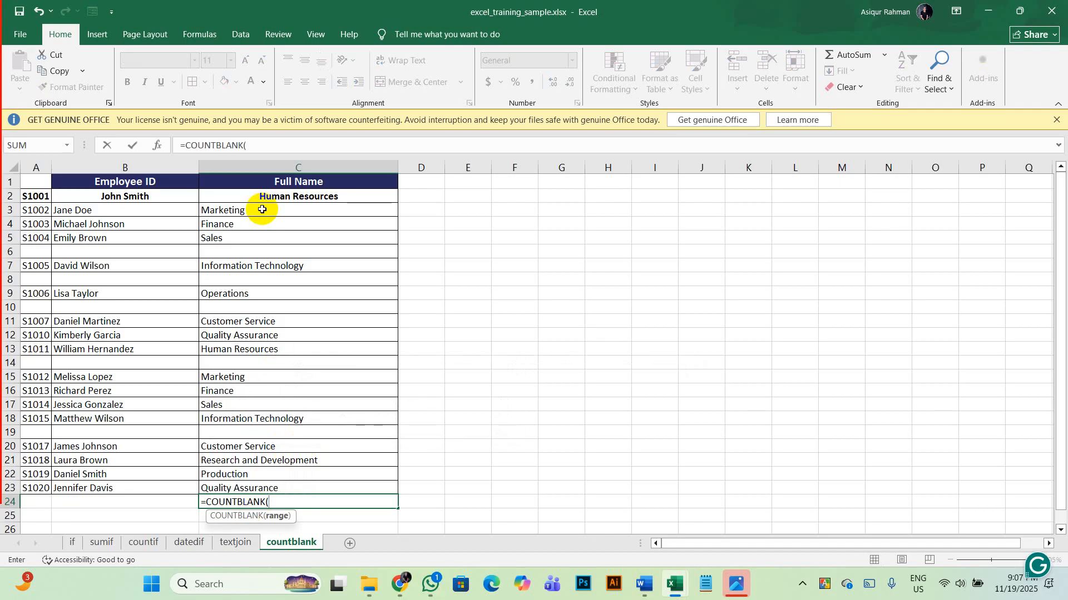
pyautogui.moveTo(262, 210); pyautogui.dragTo(285, 491)
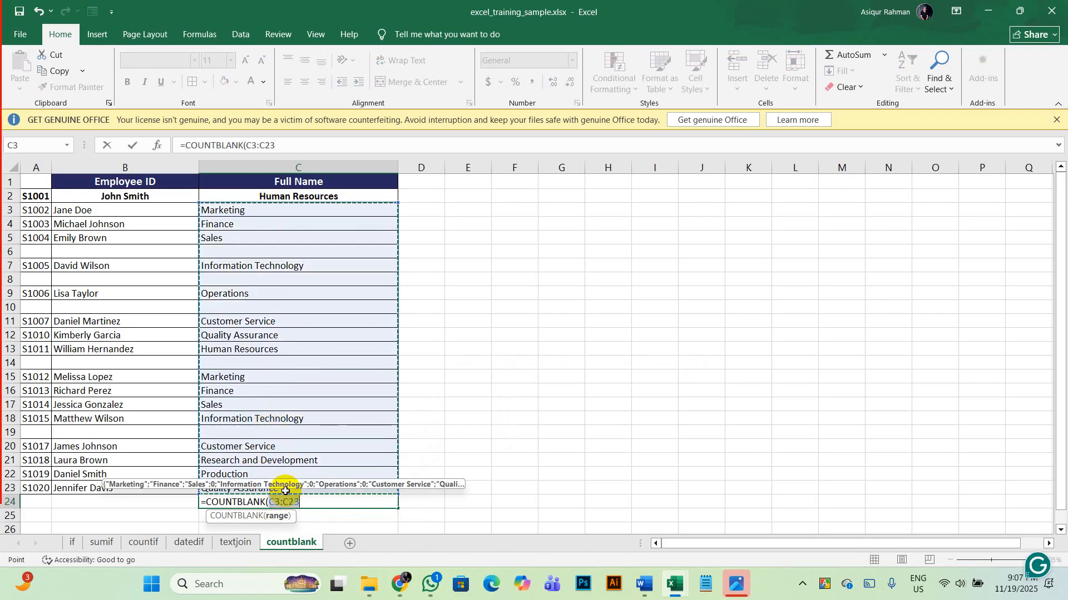
pyautogui.press('Return')
pyautogui.click(380, 503)
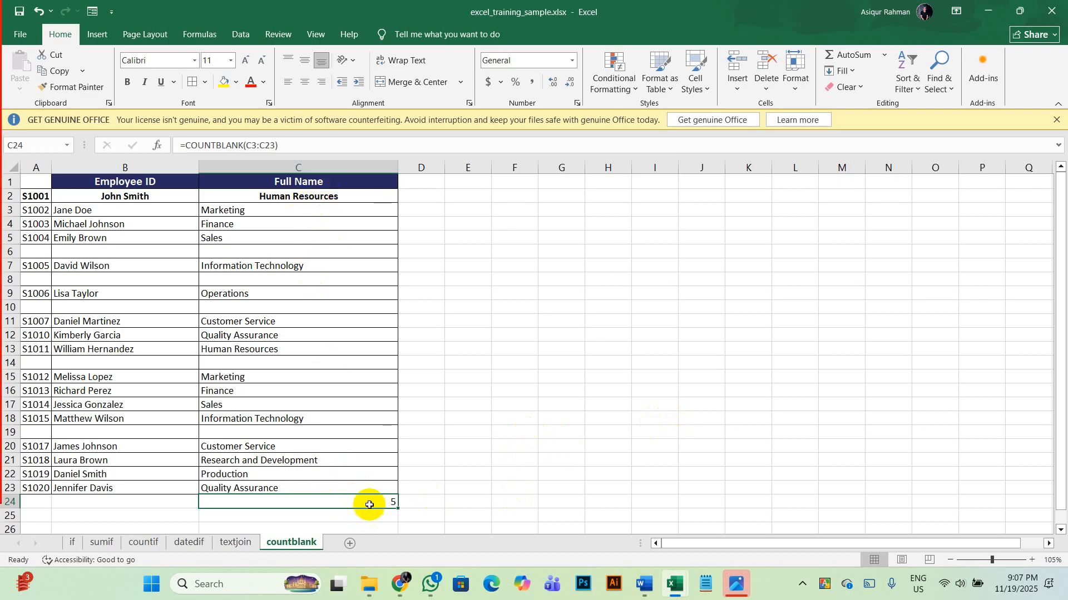
# - Add filters to the header row of the employee table in row 1
pyautogui.click(317, 167)
pyautogui.click(317, 179)
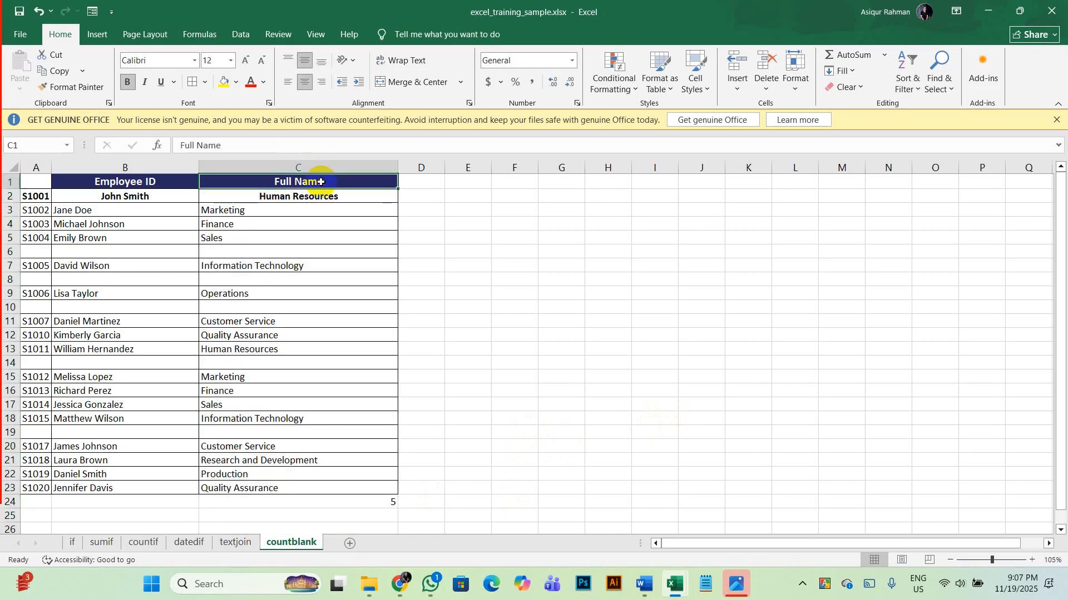
pyautogui.click(10, 181)
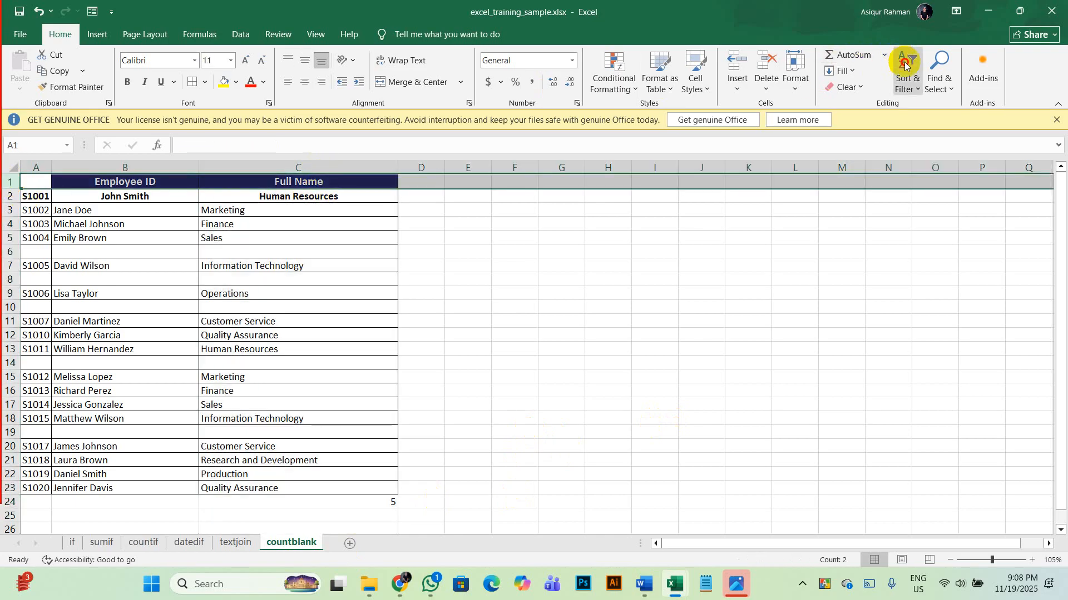
pyautogui.click(908, 80)
pyautogui.click(924, 157)
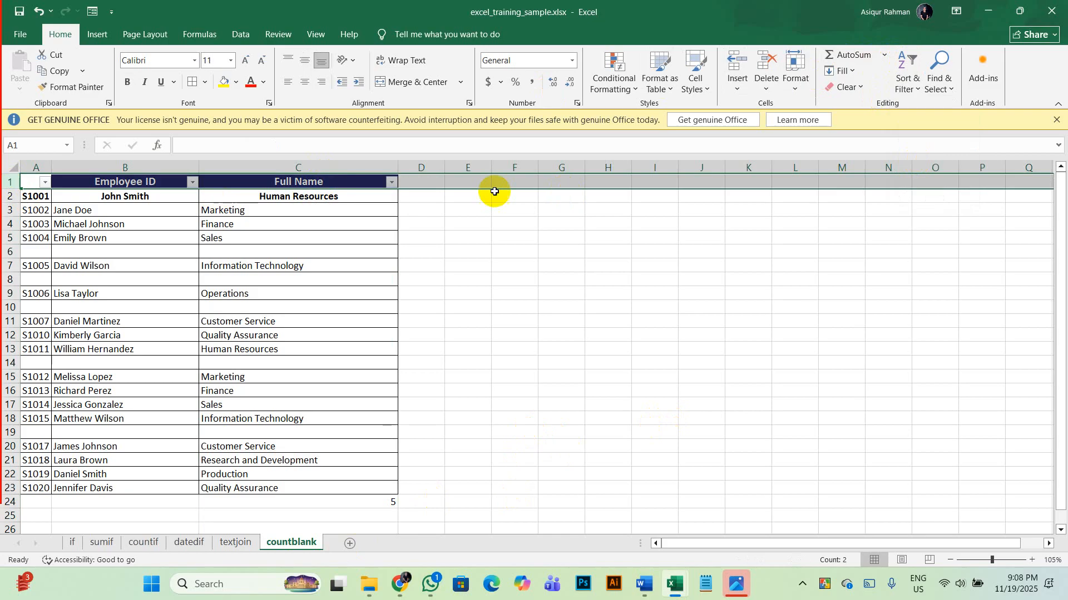
# - Examine the filter options and value list of the Full Name column for a blanks entry
pyautogui.click(392, 183)
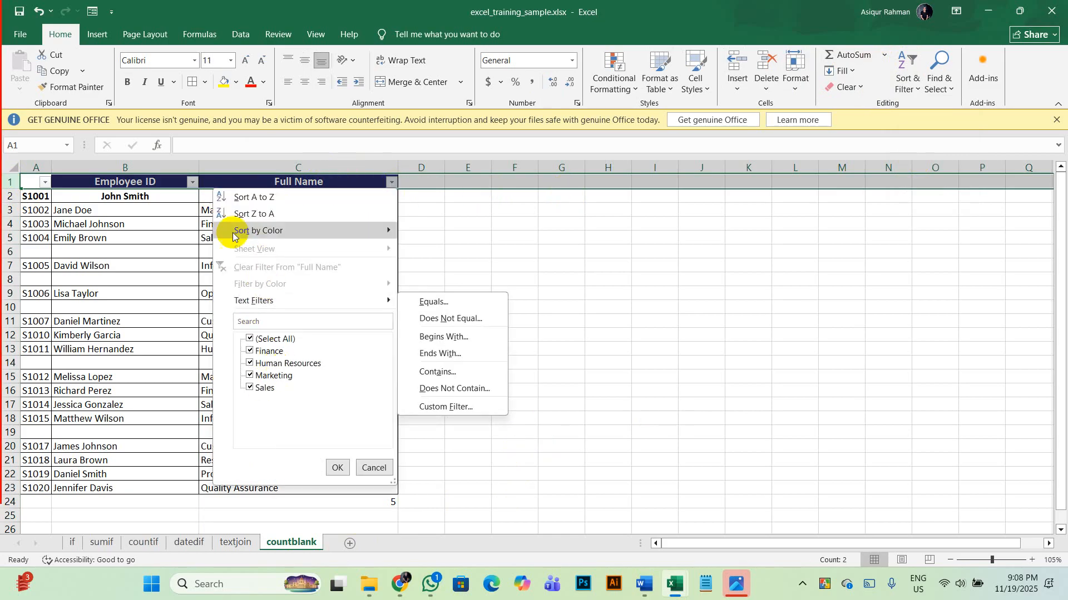
pyautogui.click(312, 180)
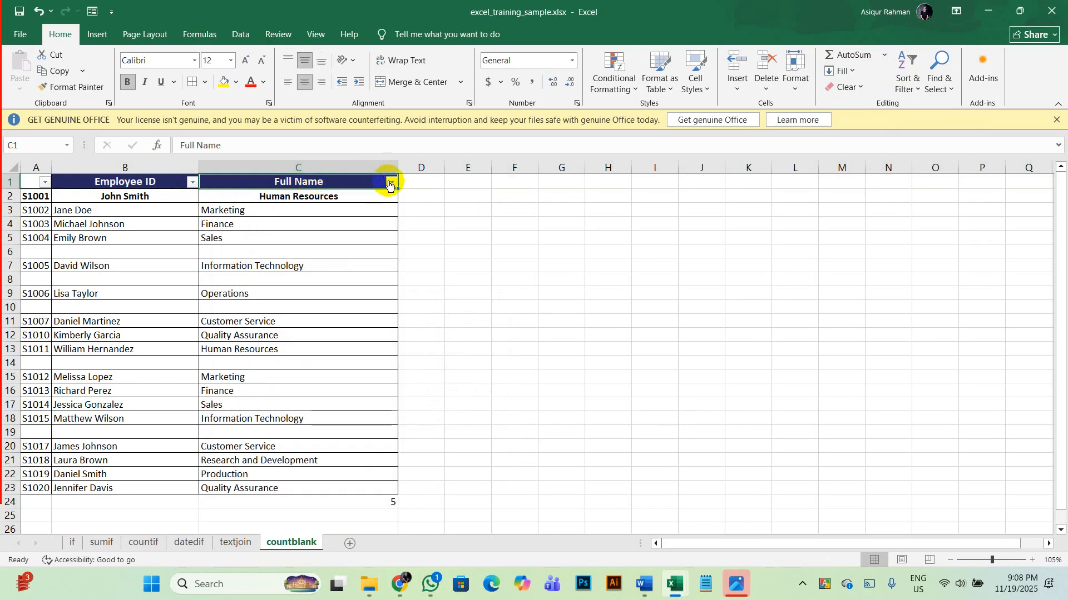
pyautogui.click(377, 167)
pyautogui.click(392, 182)
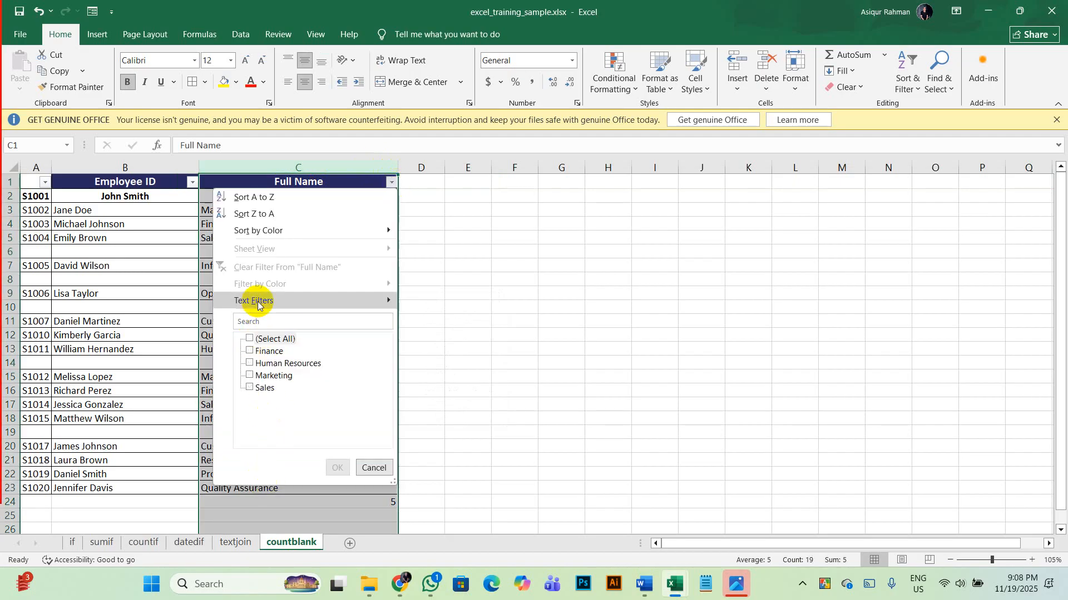
pyautogui.press('Escape')
pyautogui.click(372, 196)
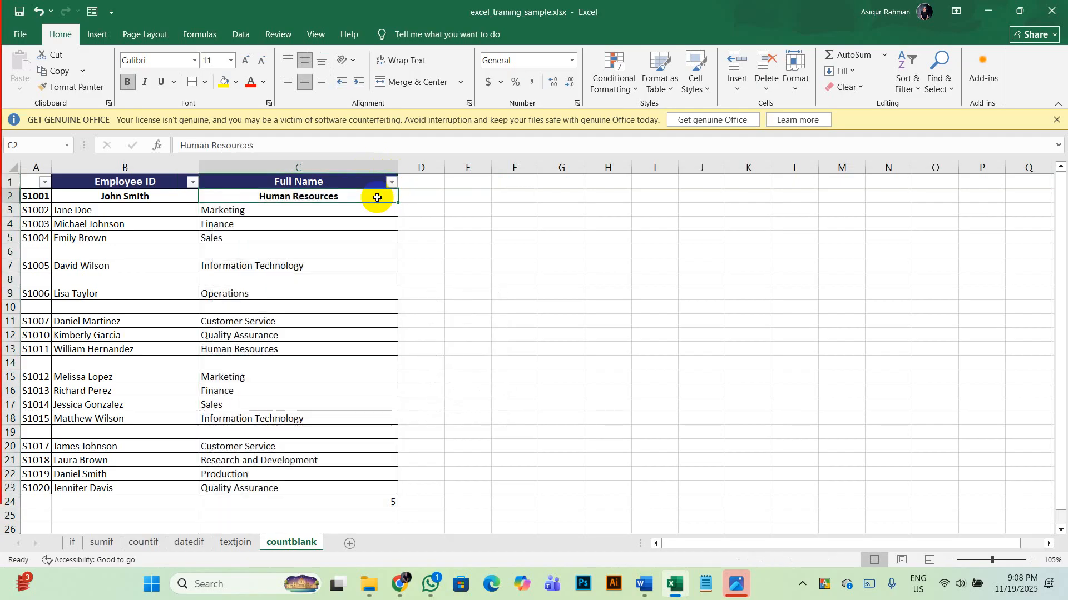
pyautogui.click(392, 182)
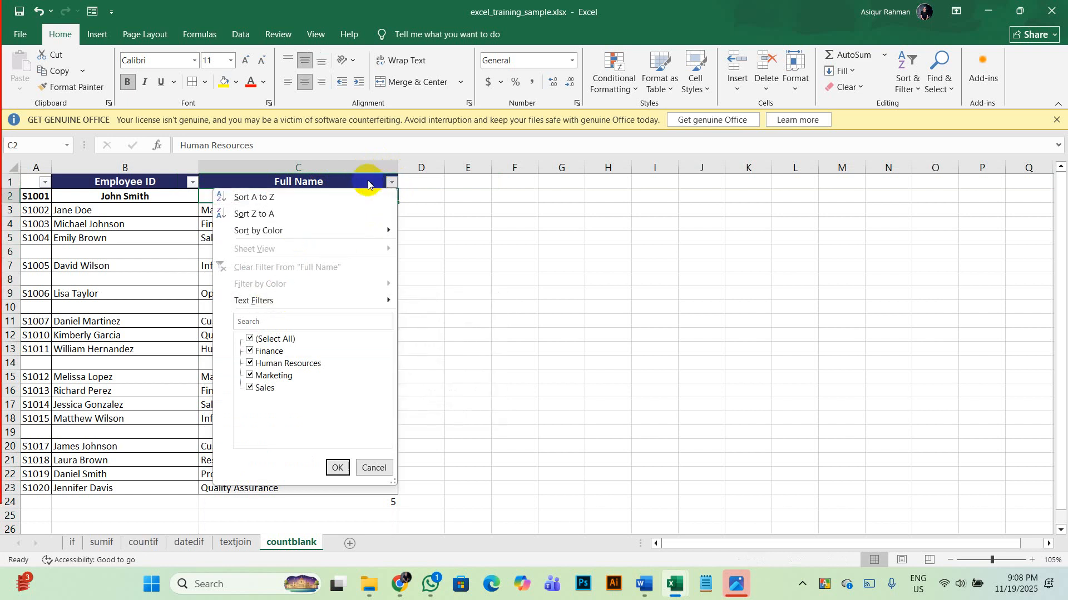
pyautogui.click(395, 183)
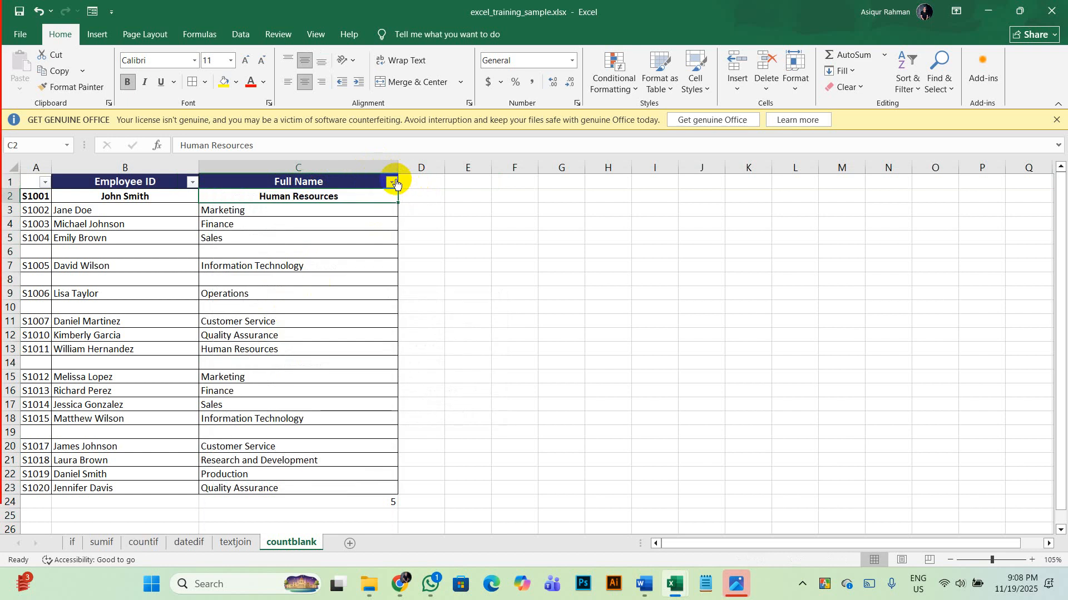
pyautogui.click(394, 182)
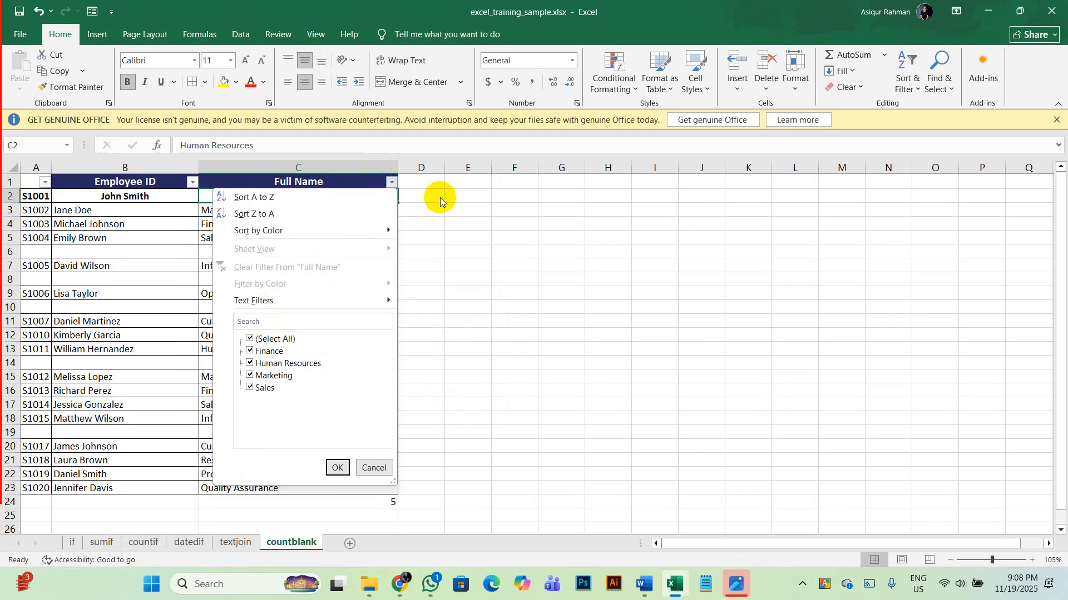
pyautogui.click(426, 199)
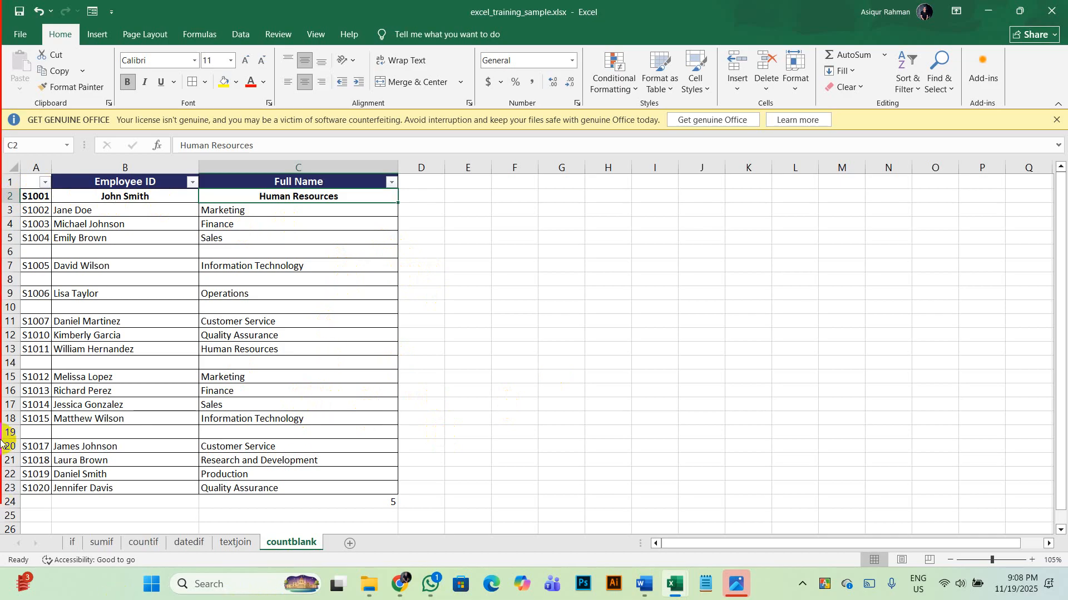
pyautogui.click(98, 28)
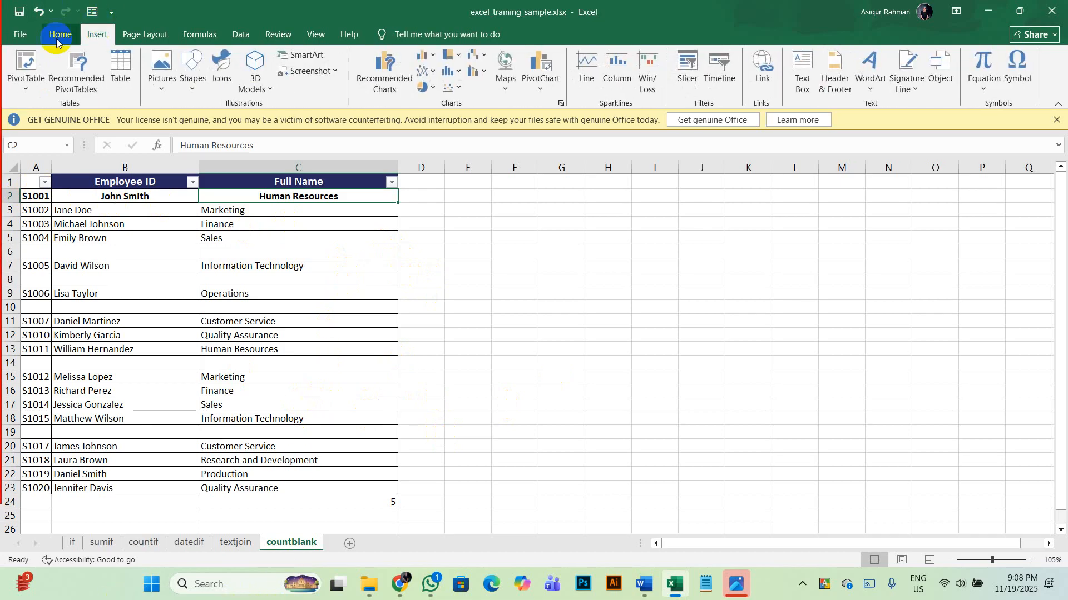
pyautogui.click(26, 62)
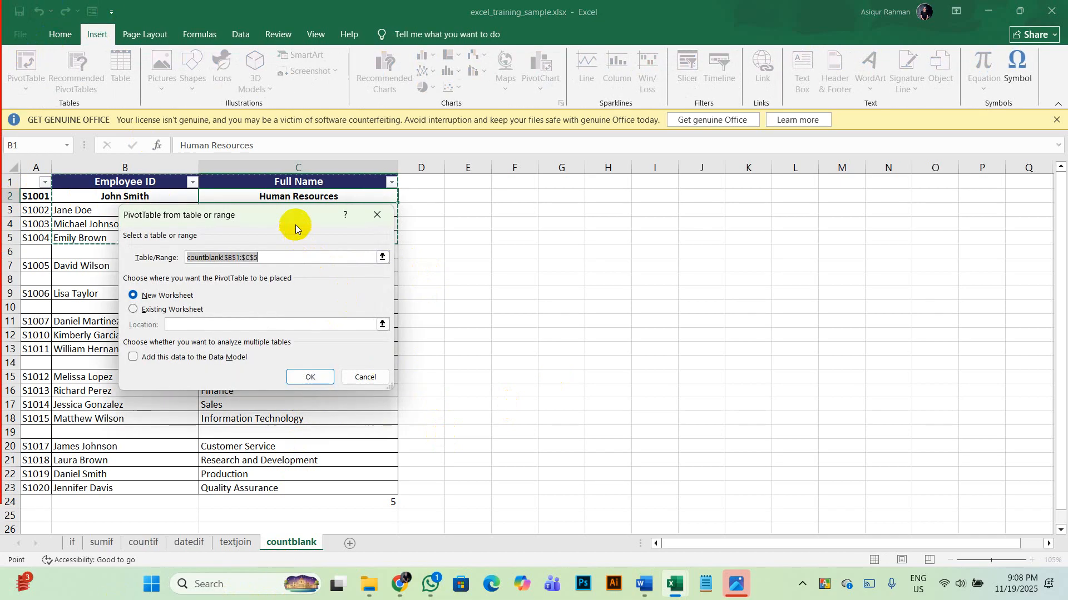
pyautogui.moveTo(293, 218); pyautogui.dragTo(652, 221)
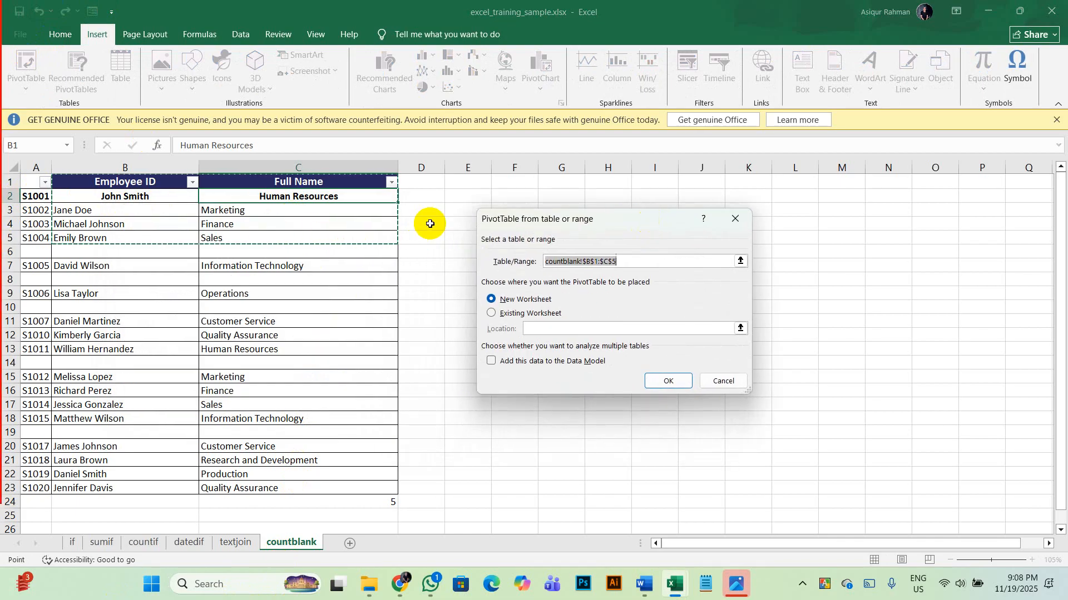
pyautogui.press('Escape')
# - Clear the Apple label and its SUMIF result beside the fruit table on the sumif sheet by emptying cells E2:F7
pyautogui.click(94, 542)
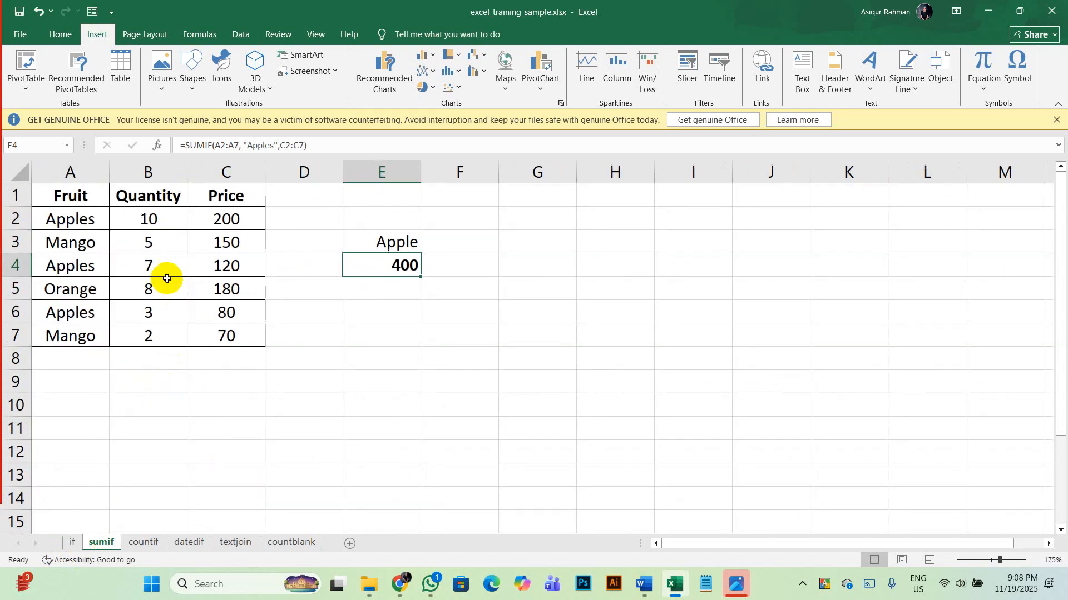
pyautogui.click(26, 61)
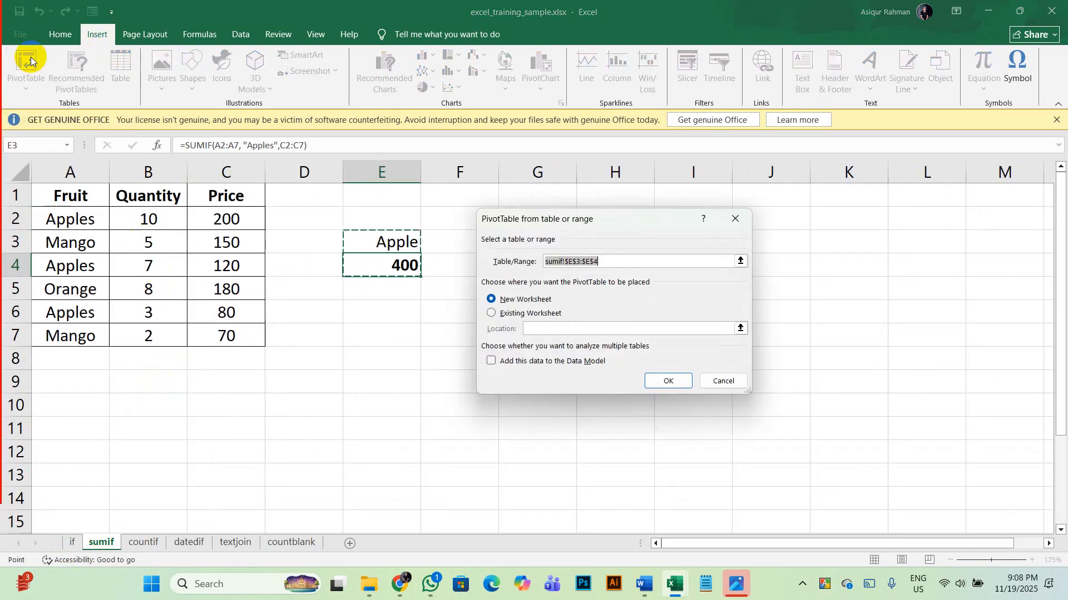
pyautogui.press('Escape')
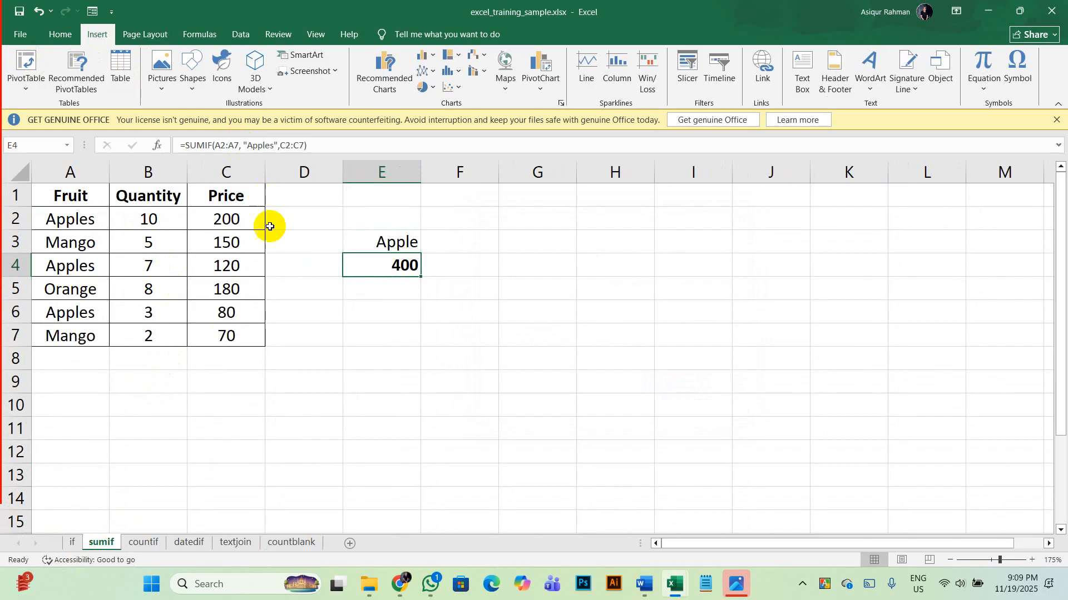
pyautogui.hscroll(-1, 58, 236)
pyautogui.hscroll(-1, 58, 237)
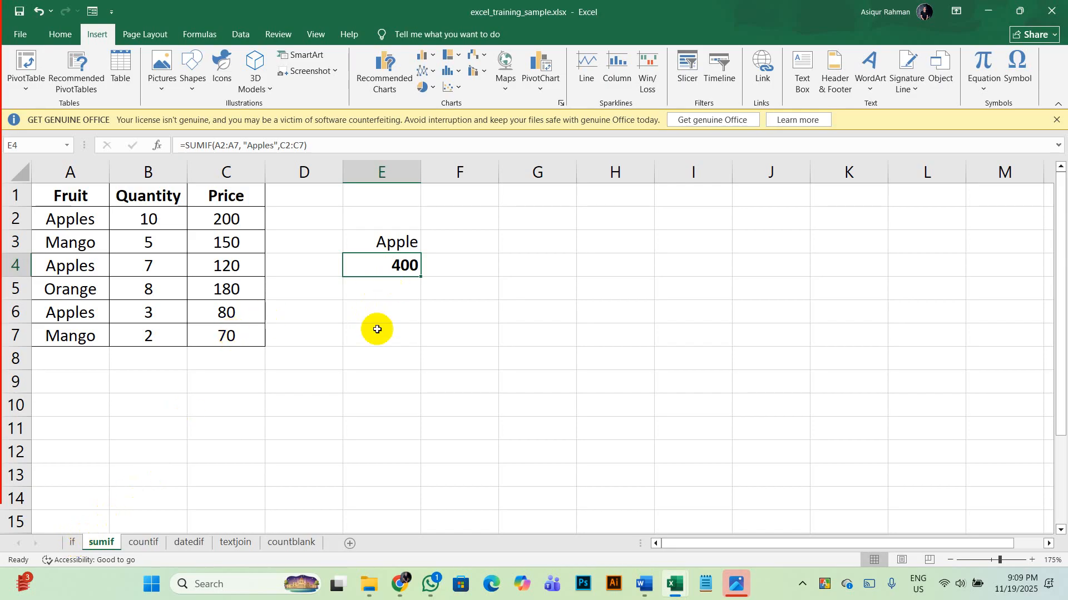
pyautogui.click(322, 367)
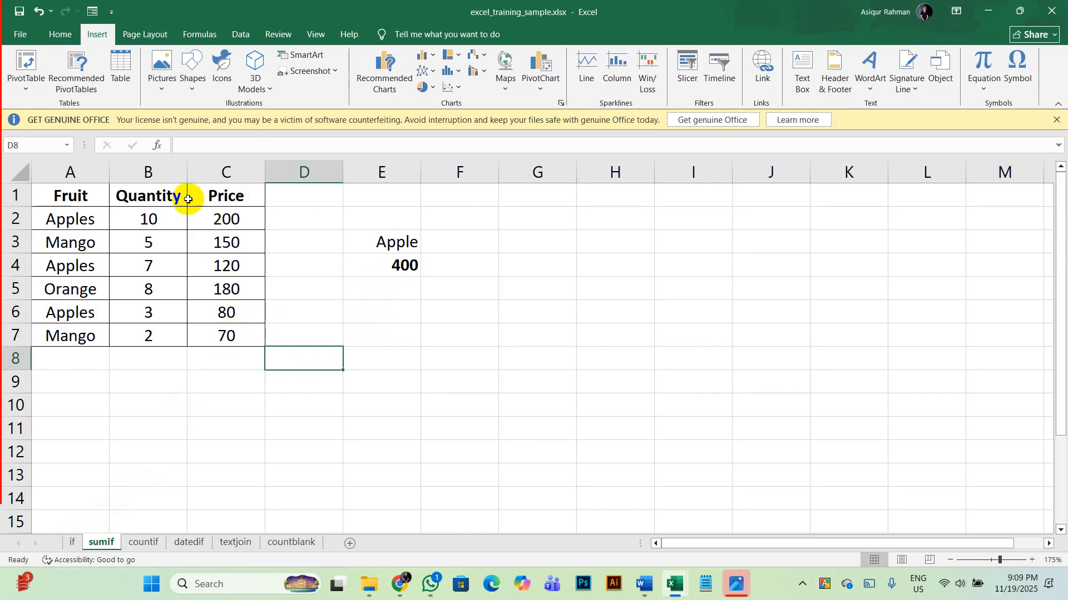
pyautogui.click(156, 201)
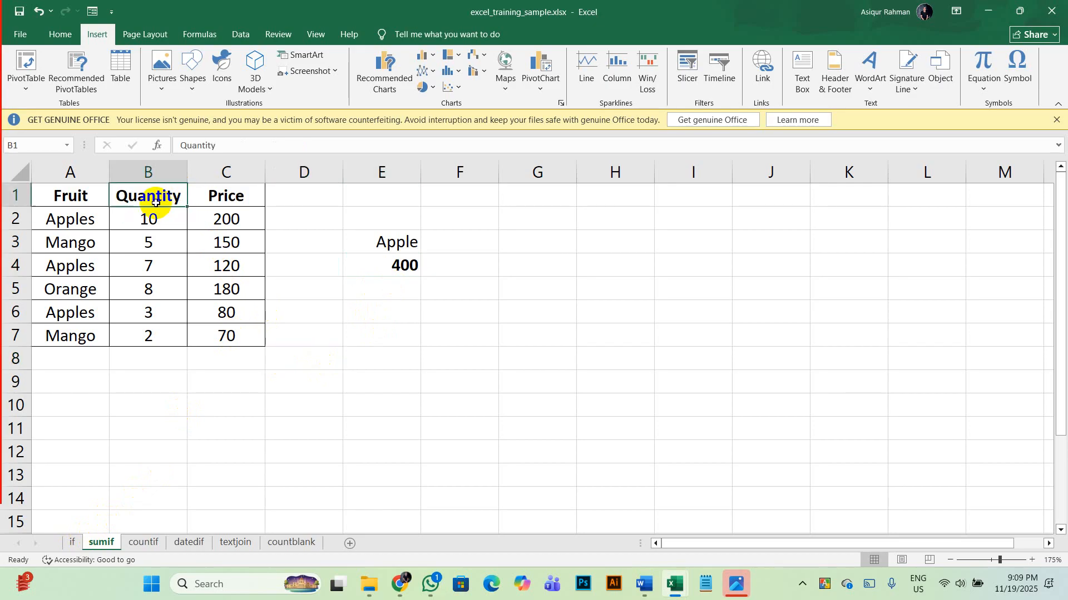
pyautogui.click(93, 196)
pyautogui.moveTo(461, 333); pyautogui.dragTo(365, 224)
pyautogui.press('Delete')
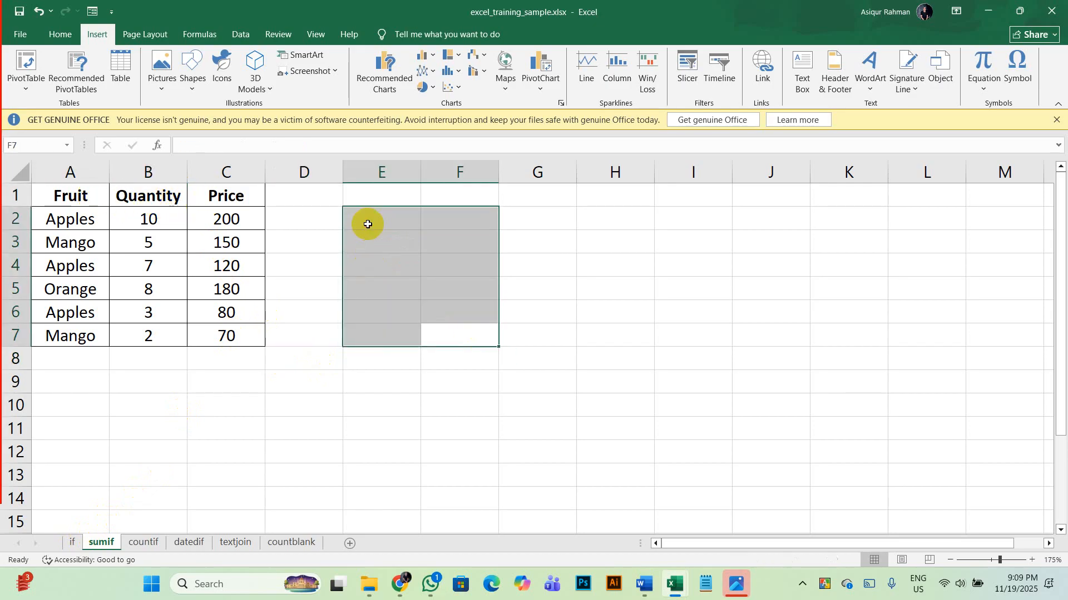
pyautogui.click(393, 264)
# - Point out the repeated Apples entries in the Fruit column by selecting cells A2, A4 and A6 together
pyautogui.click(73, 196)
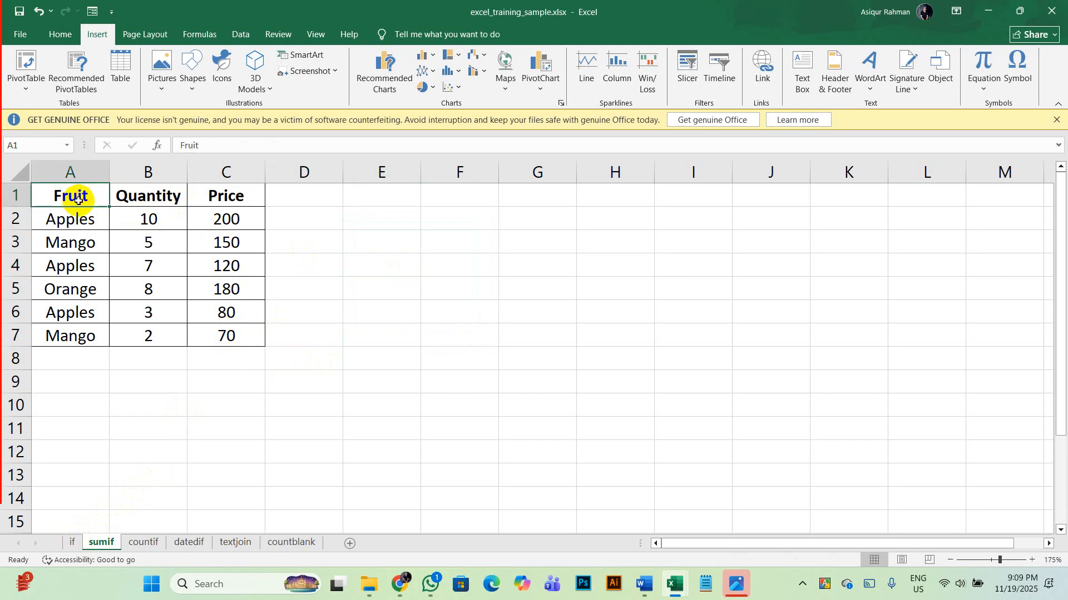
pyautogui.click(78, 222)
pyautogui.keyDown('ctrl'); pyautogui.click(69, 268); pyautogui.keyUp('ctrl')
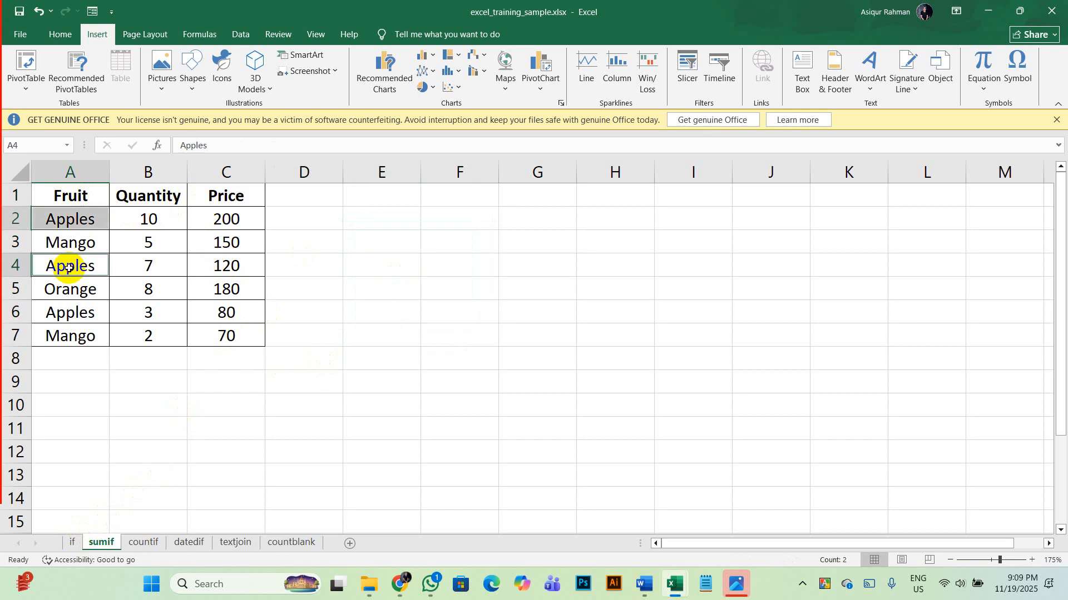
pyautogui.keyDown('ctrl'); pyautogui.click(71, 311); pyautogui.keyUp('ctrl')
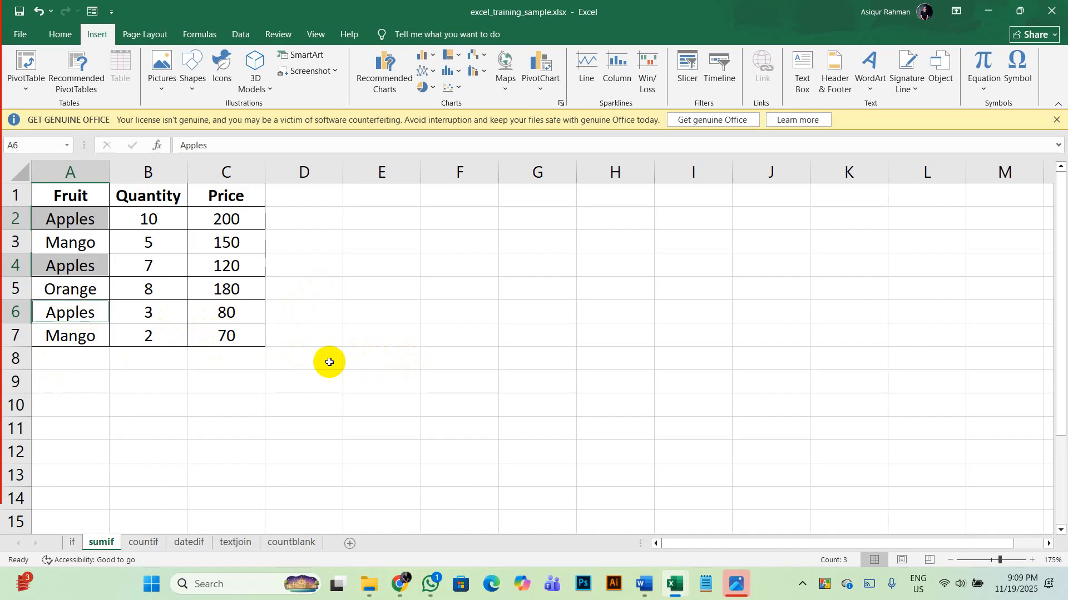
pyautogui.click(370, 394)
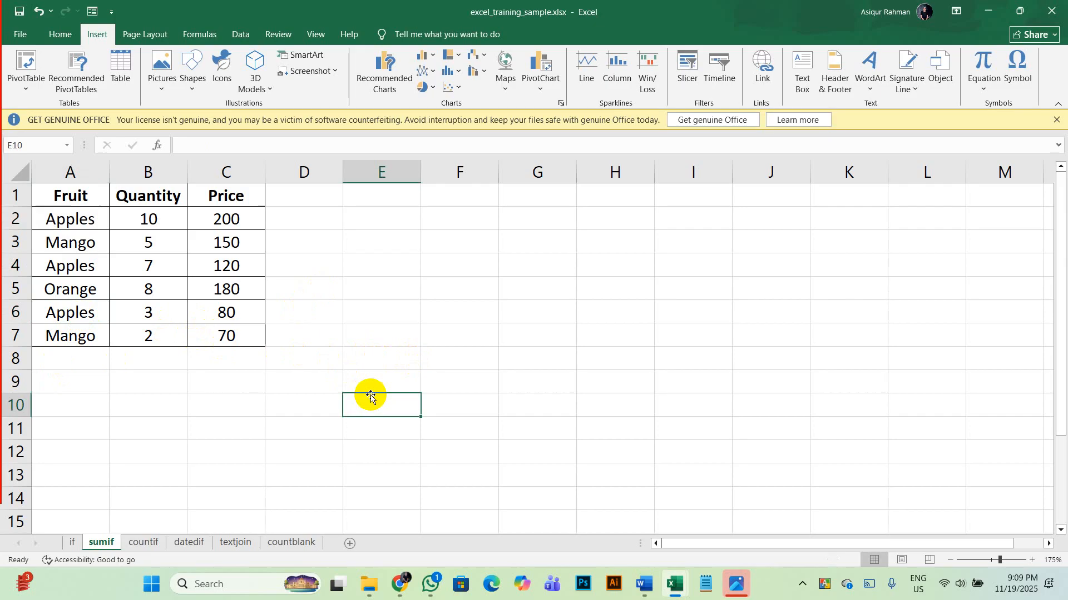
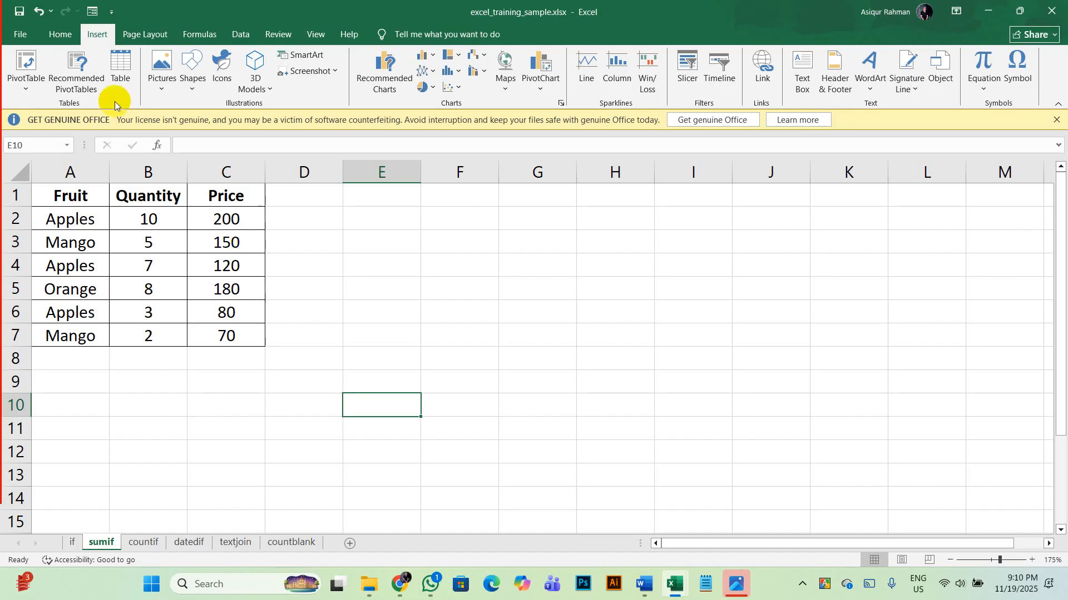
pyautogui.click(133, 195)
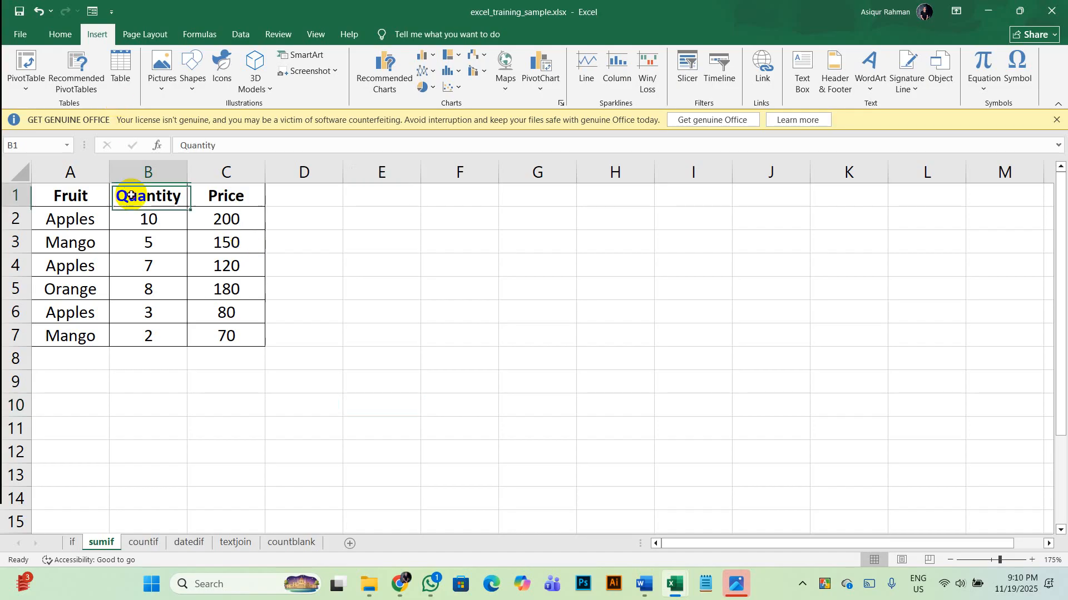
pyautogui.click(25, 66)
pyautogui.click(492, 313)
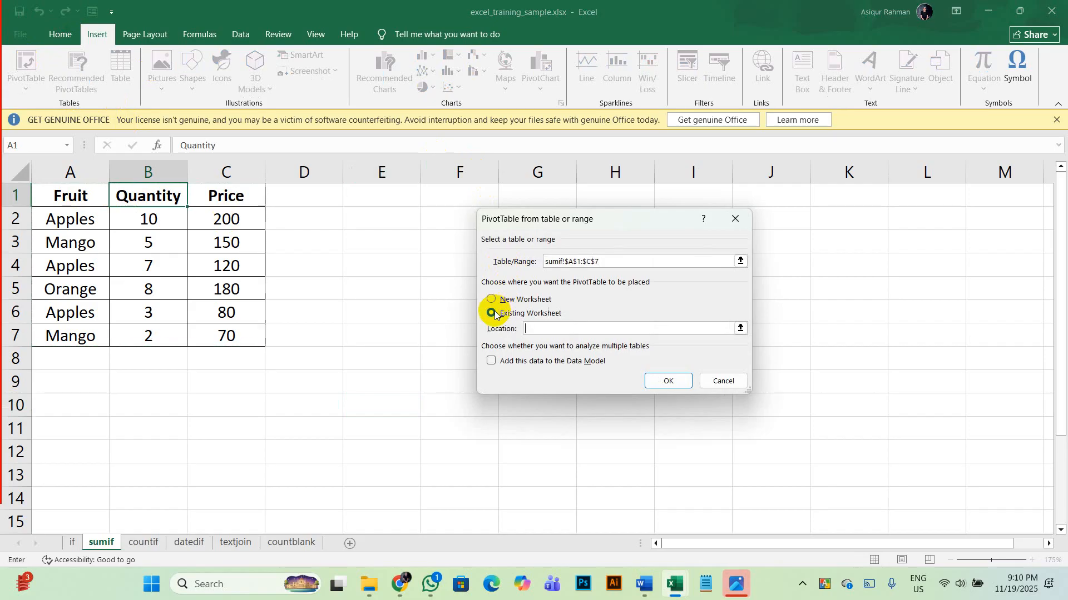
pyautogui.click(491, 299)
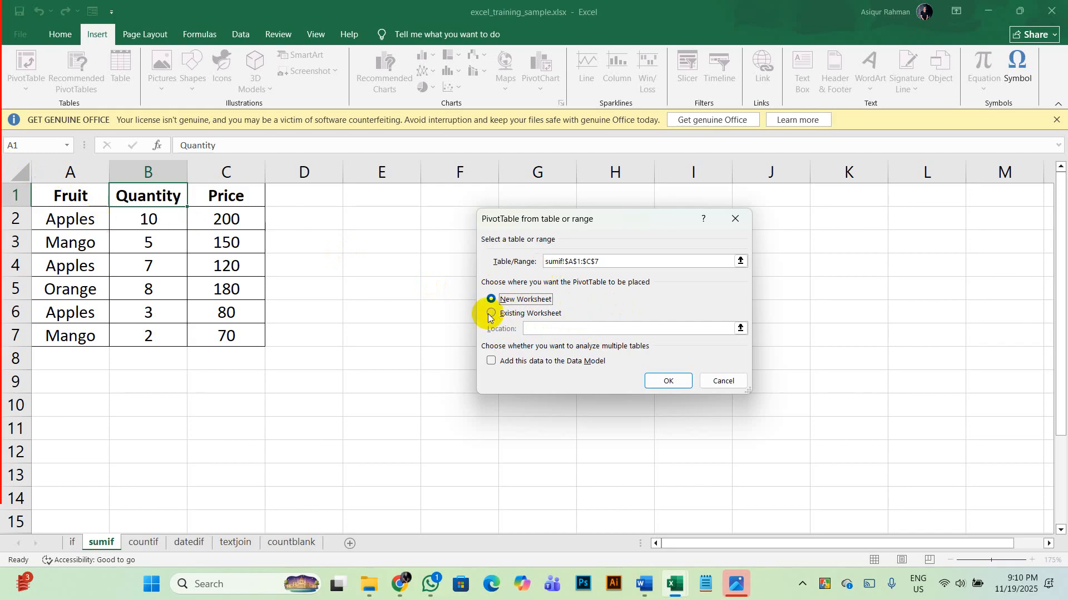
pyautogui.press('Escape')
pyautogui.click(436, 331)
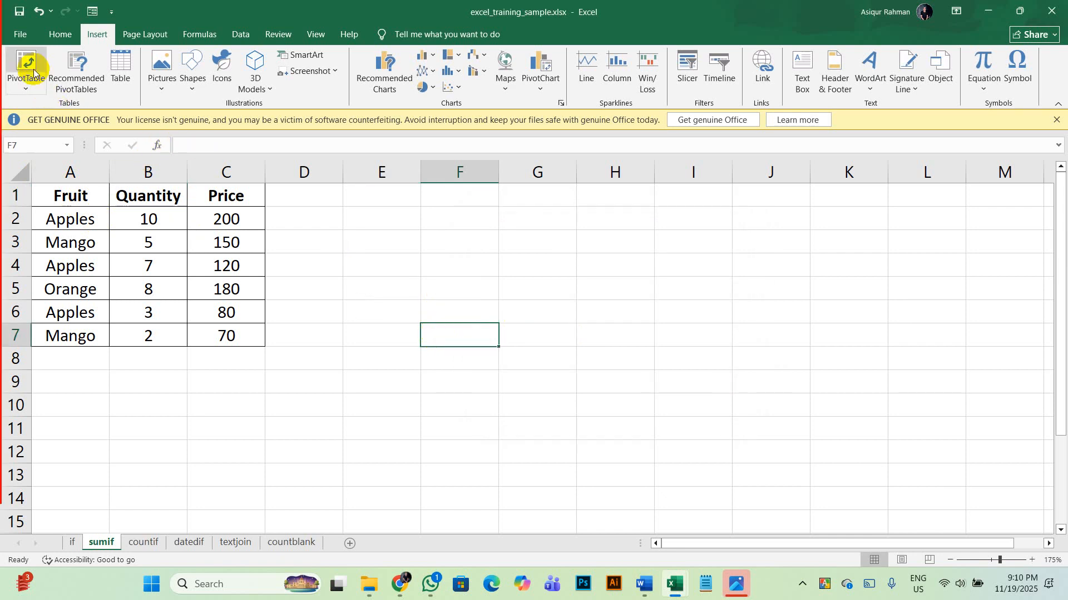
# - Add a new blank worksheet directly after the sumif sheet
pyautogui.click(358, 544)
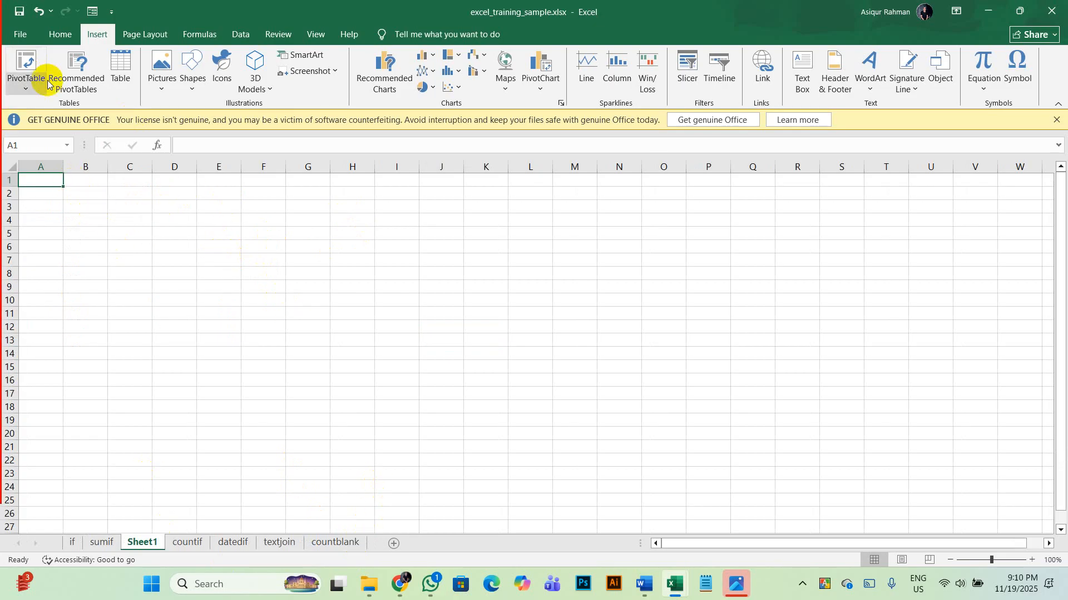
pyautogui.click(61, 38)
pyautogui.click(94, 35)
pyautogui.click(27, 60)
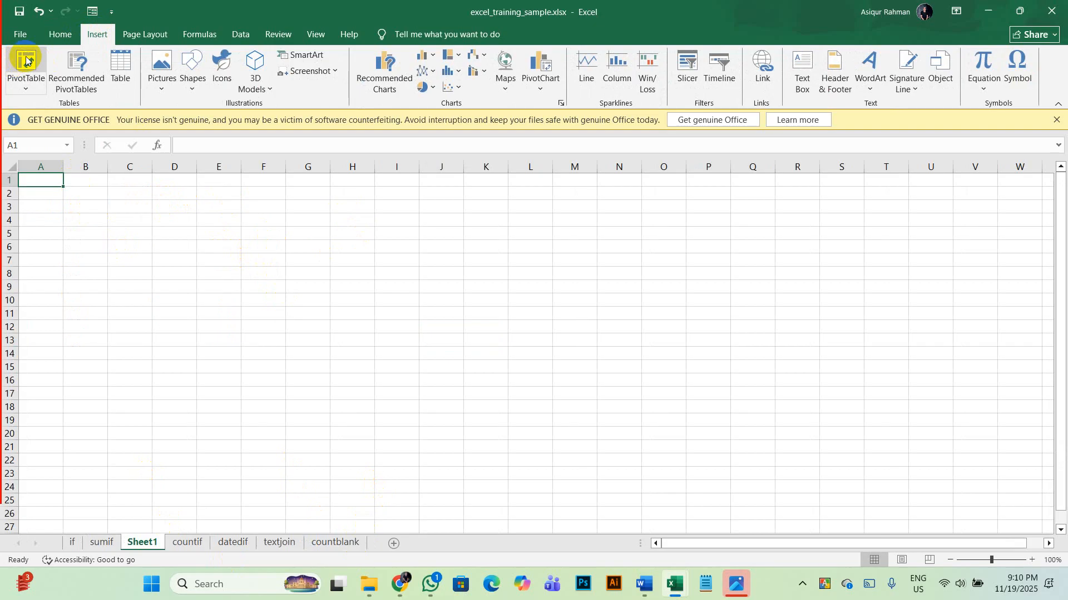
pyautogui.press('super+plus')
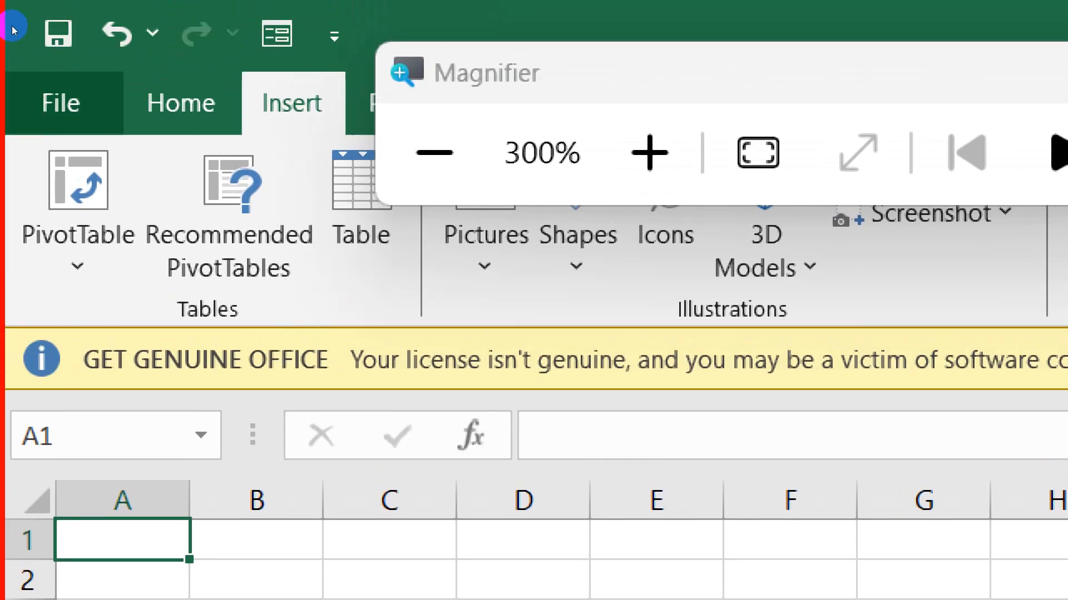
pyautogui.press('super+Escape')
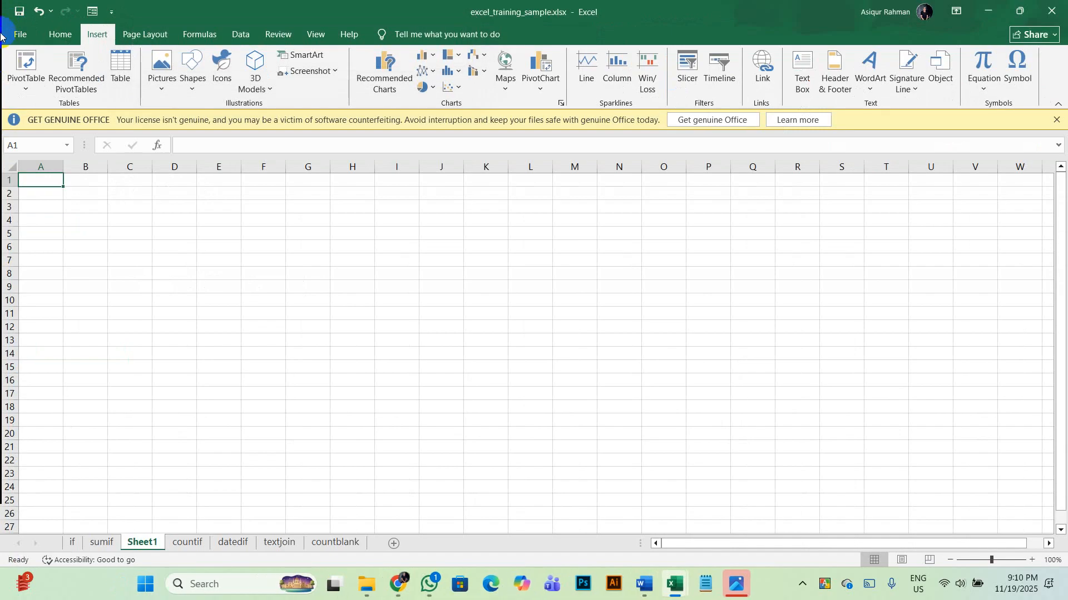
pyautogui.click(20, 56)
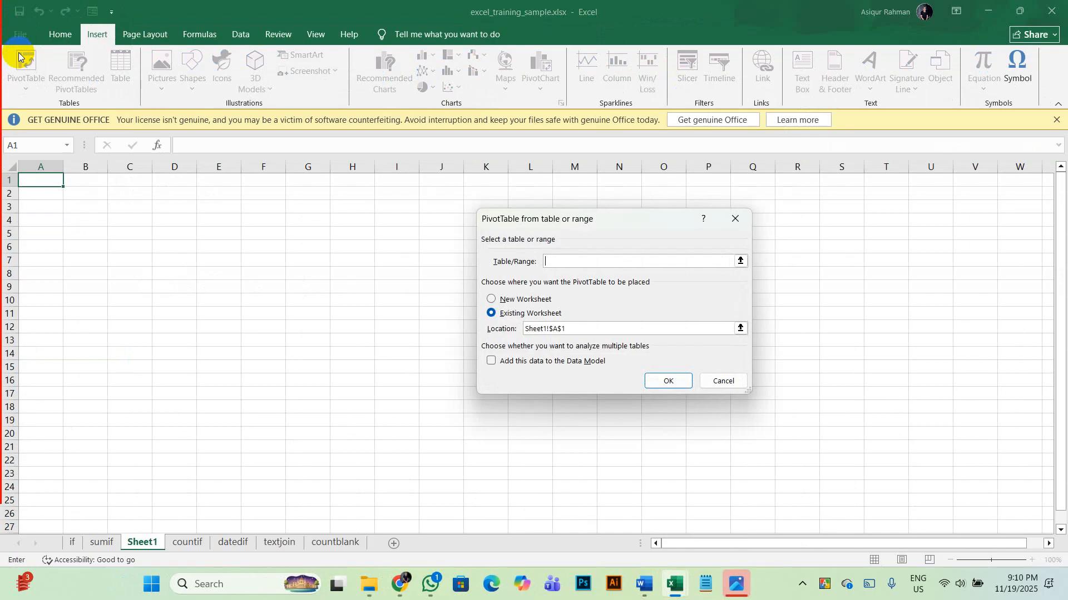
pyautogui.press('Escape')
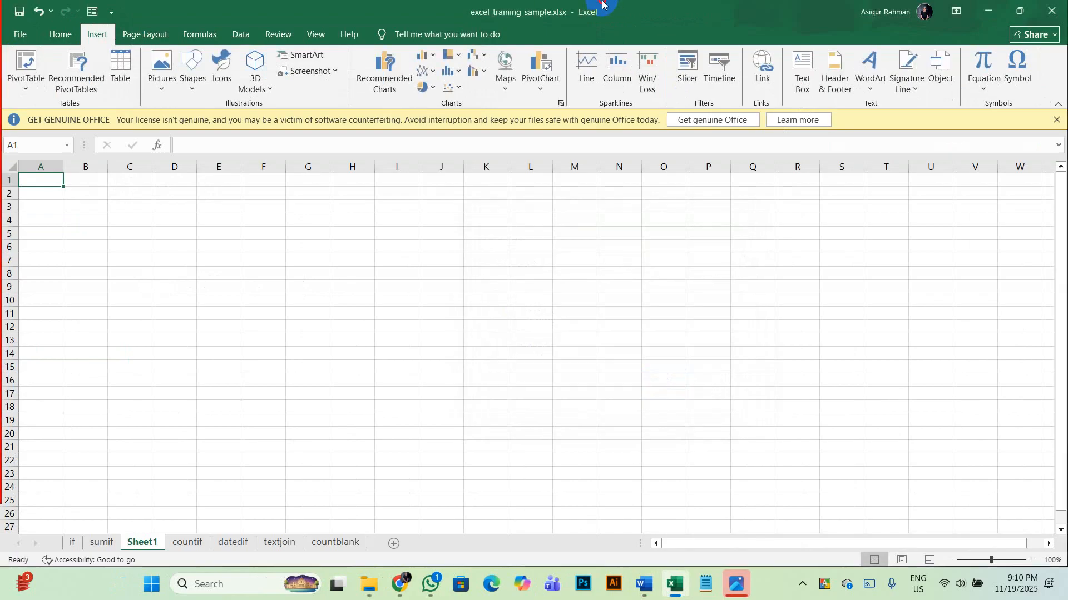
# - Restore the maximized workbook window to a floating one, enlarge it and reposition it on the desktop
pyautogui.moveTo(390, 10); pyautogui.dragTo(380, 60)
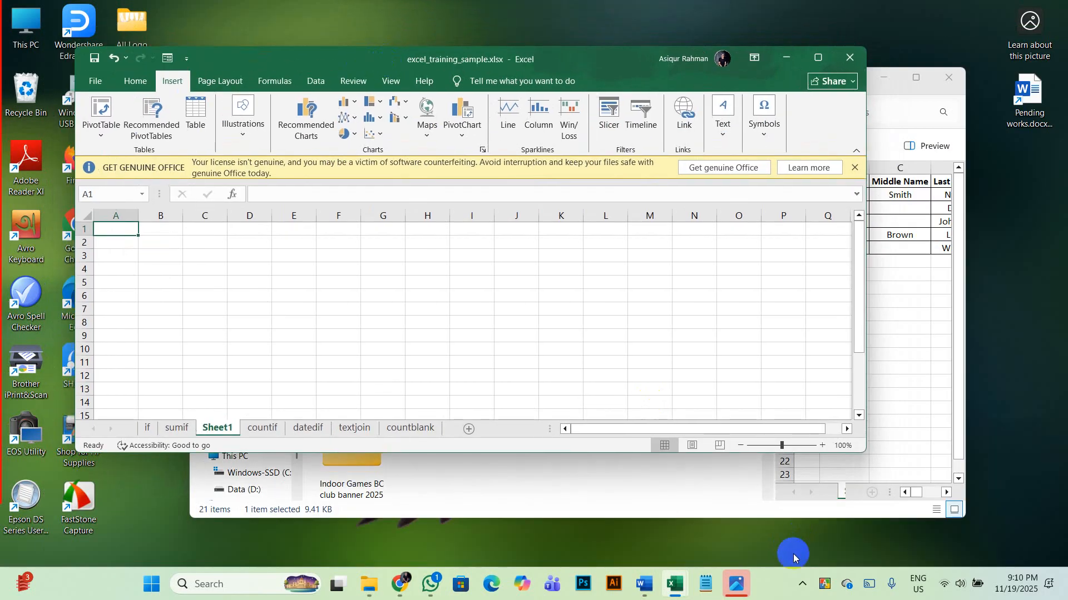
pyautogui.moveTo(864, 451); pyautogui.dragTo(984, 532)
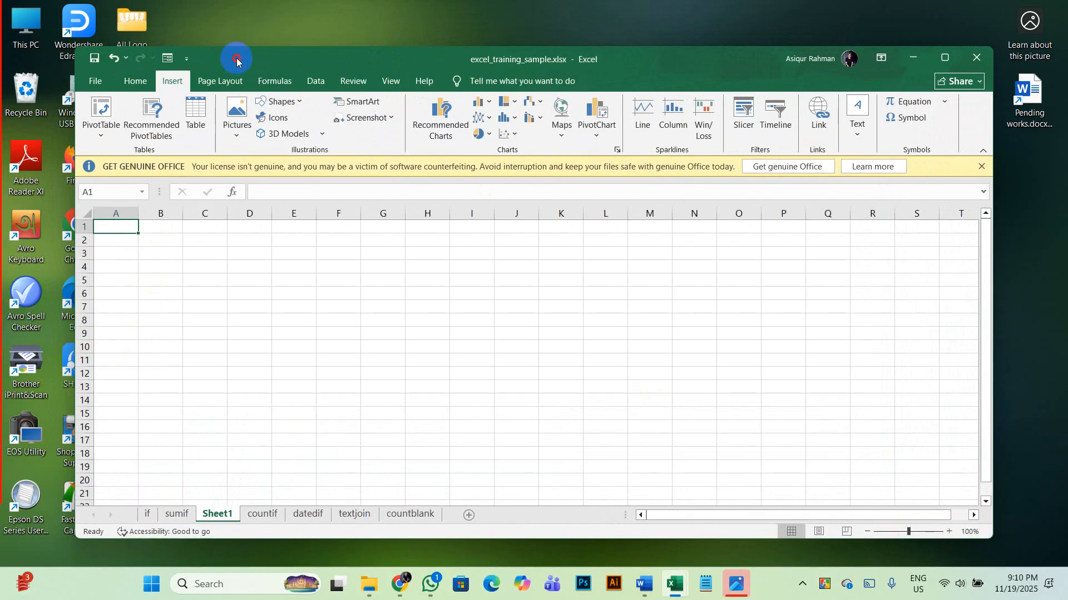
pyautogui.moveTo(236, 61); pyautogui.dragTo(201, 33)
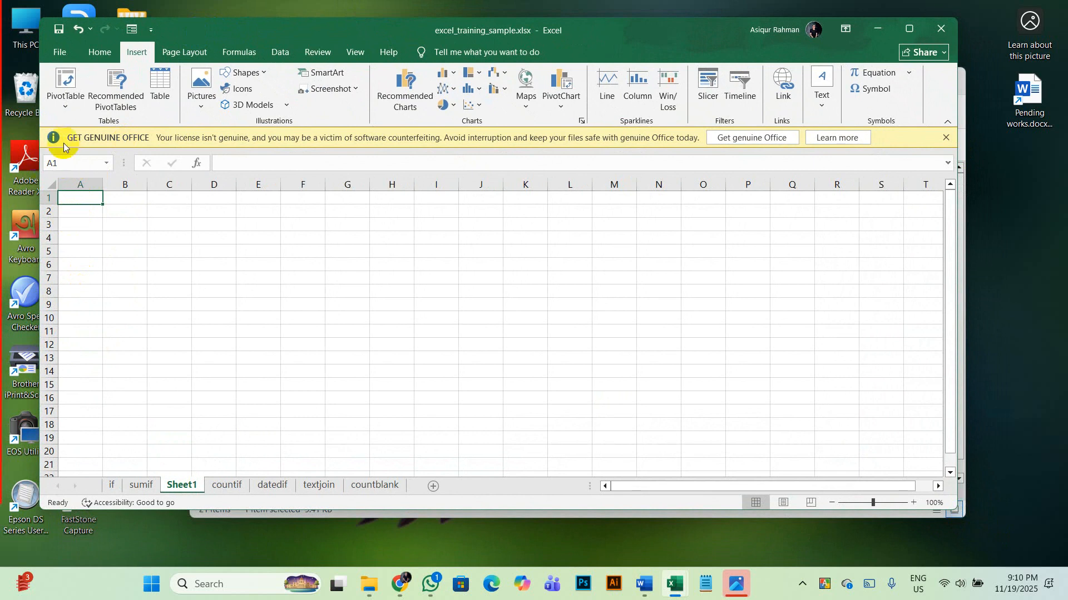
# - Insert a PivotTable at cell A1 of Sheet1, using the Fruit column range A1:A7 on the sumif sheet as its source
pyautogui.click(65, 81)
pyautogui.moveTo(657, 239); pyautogui.dragTo(523, 202)
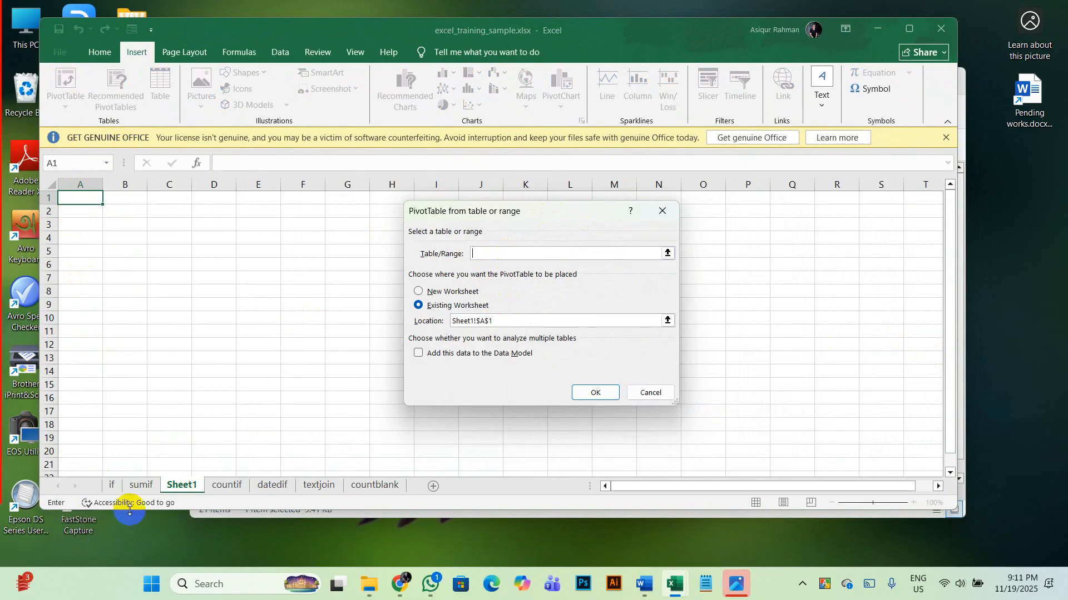
pyautogui.click(135, 491)
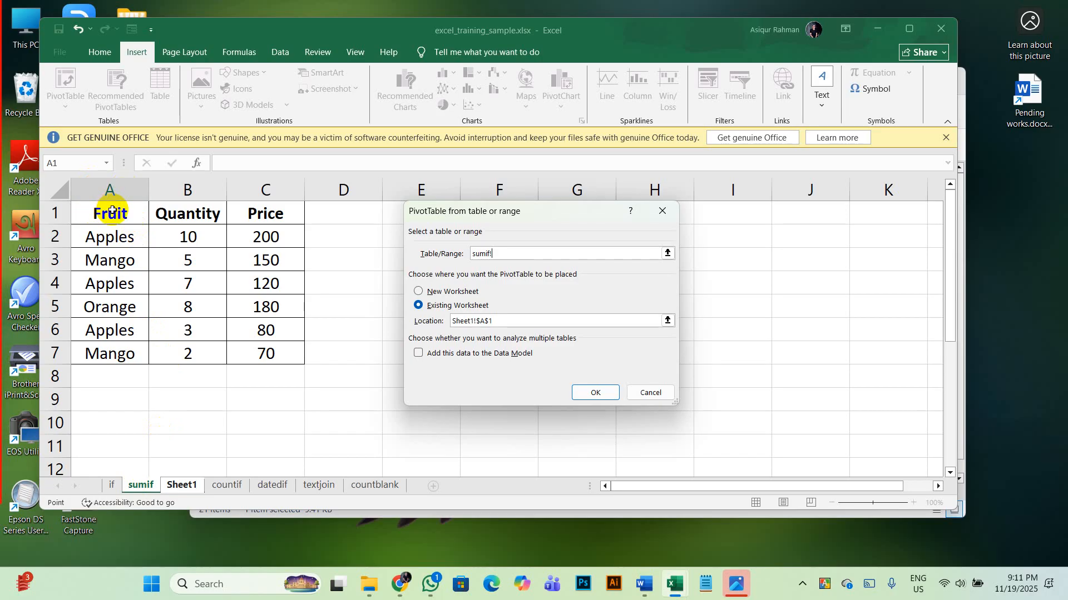
pyautogui.moveTo(112, 212); pyautogui.dragTo(97, 355)
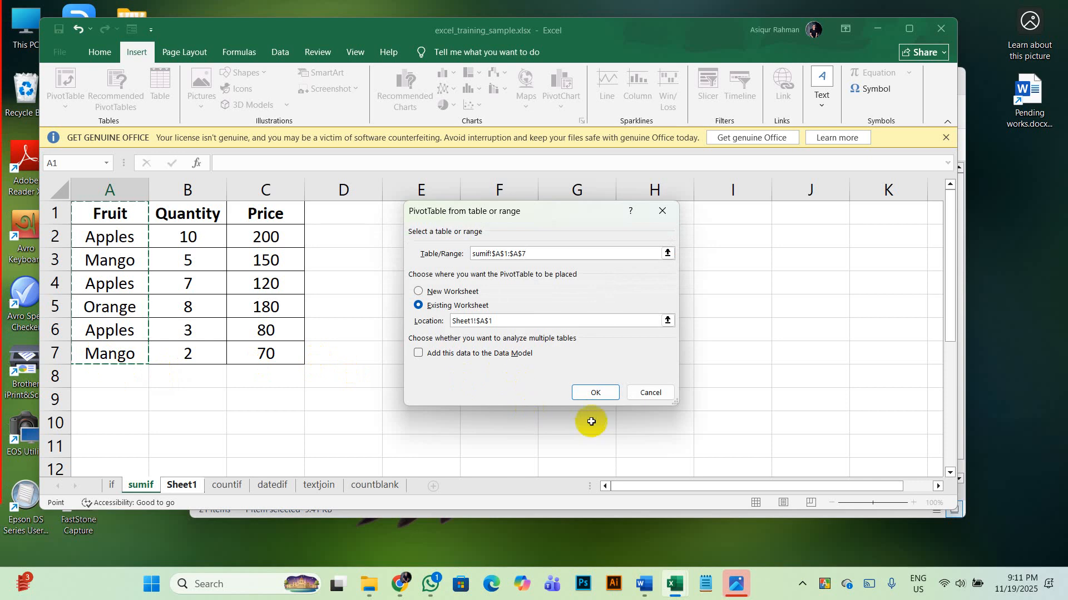
pyautogui.click(596, 393)
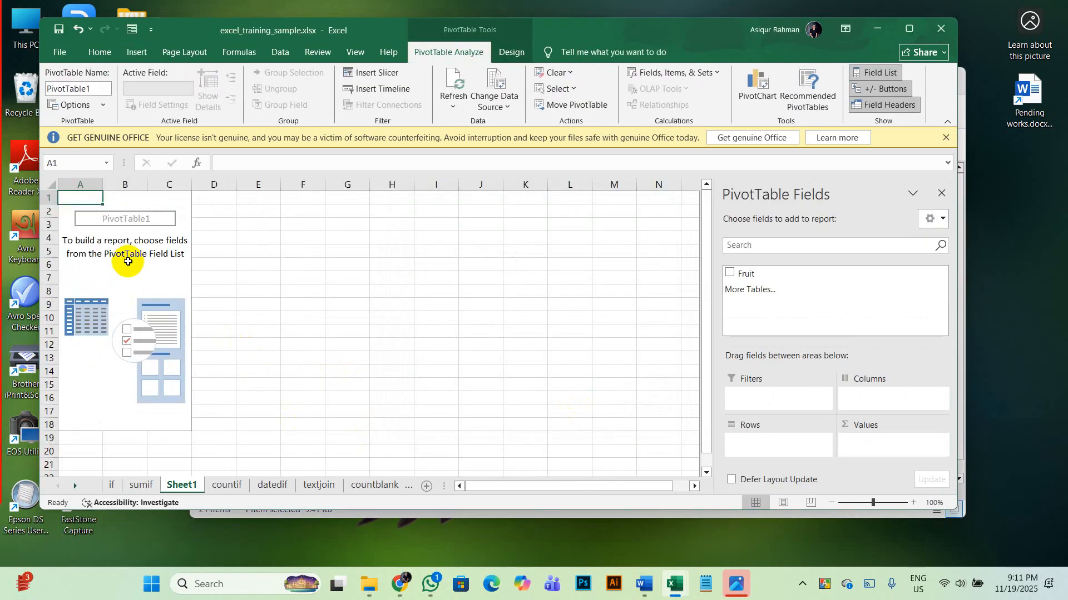
pyautogui.click(119, 238)
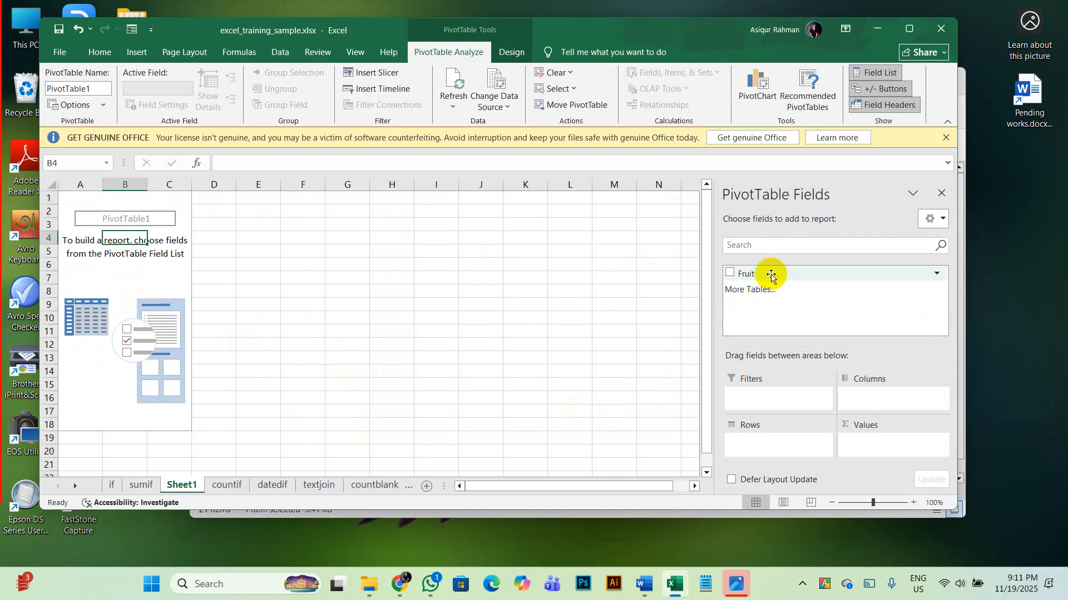
# - Add the Fruit field to the PivotTable's Rows area and to its Values area as a count
pyautogui.moveTo(786, 276); pyautogui.dragTo(763, 453)
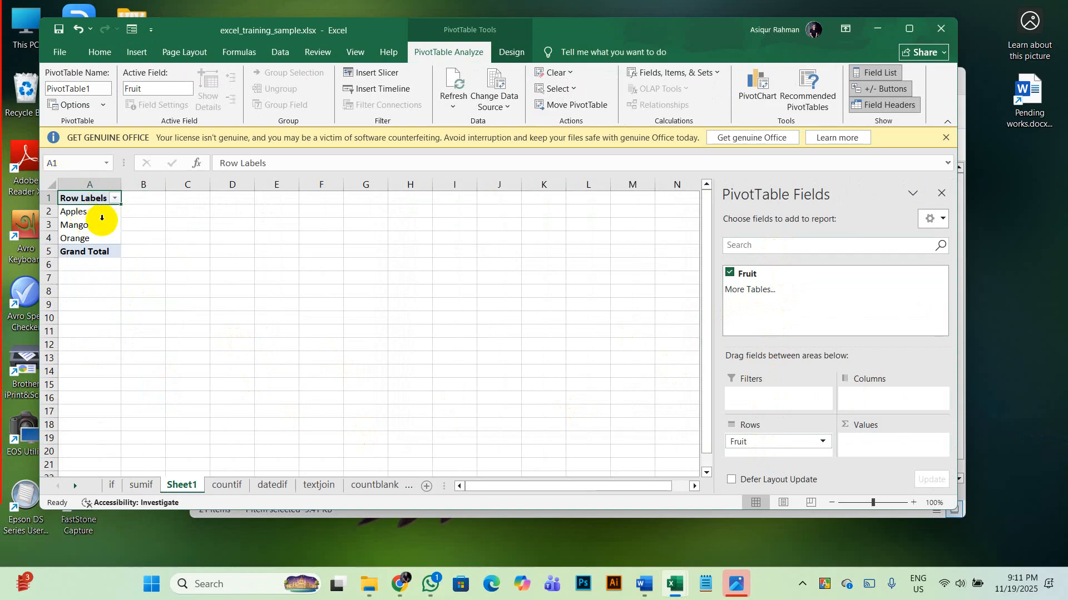
pyautogui.scroll(4, 101, 218)
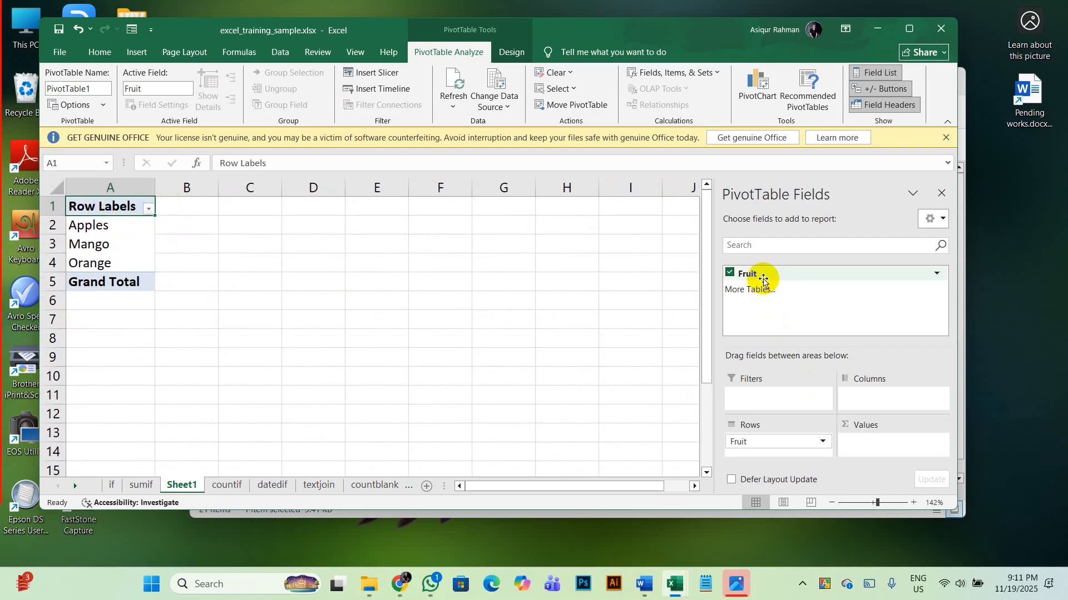
pyautogui.moveTo(763, 281); pyautogui.dragTo(873, 442)
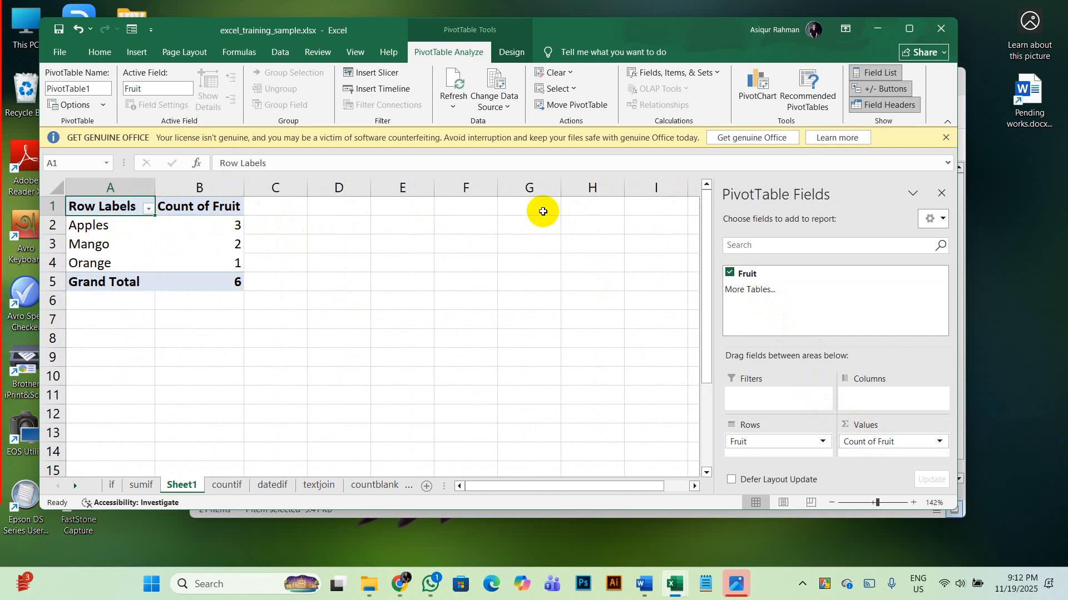
# - Go back to the sumif sheet to review the source fruit data
pyautogui.click(141, 484)
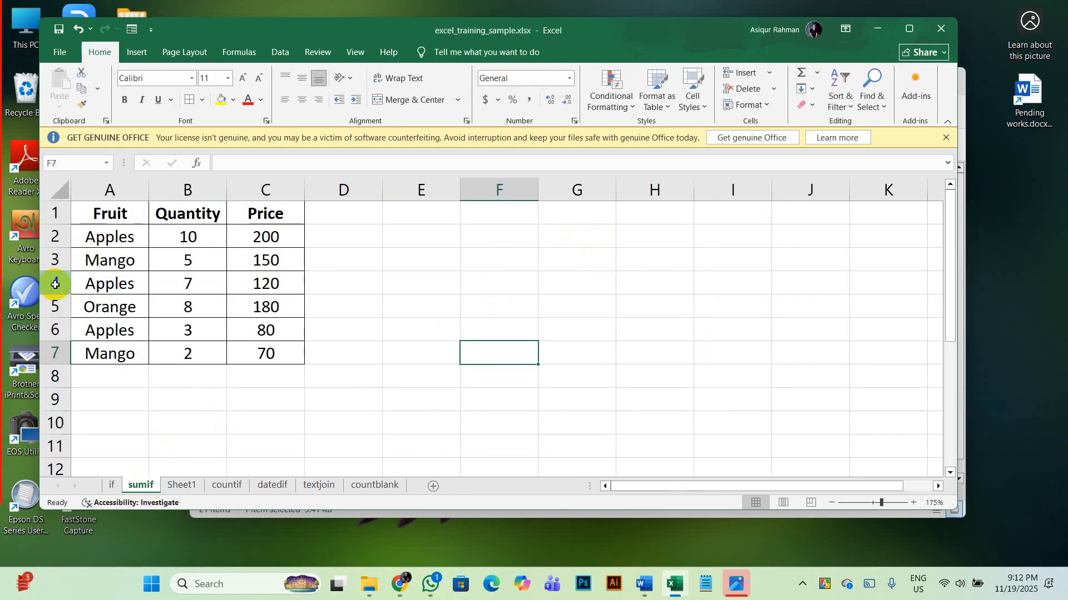
pyautogui.click(257, 287)
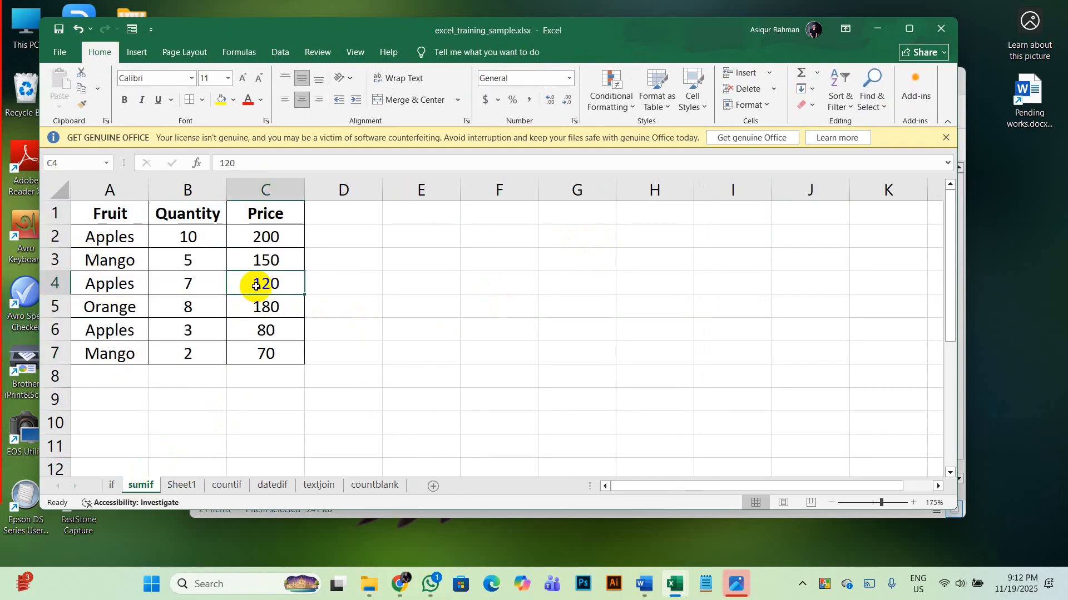
pyautogui.press('super+k')
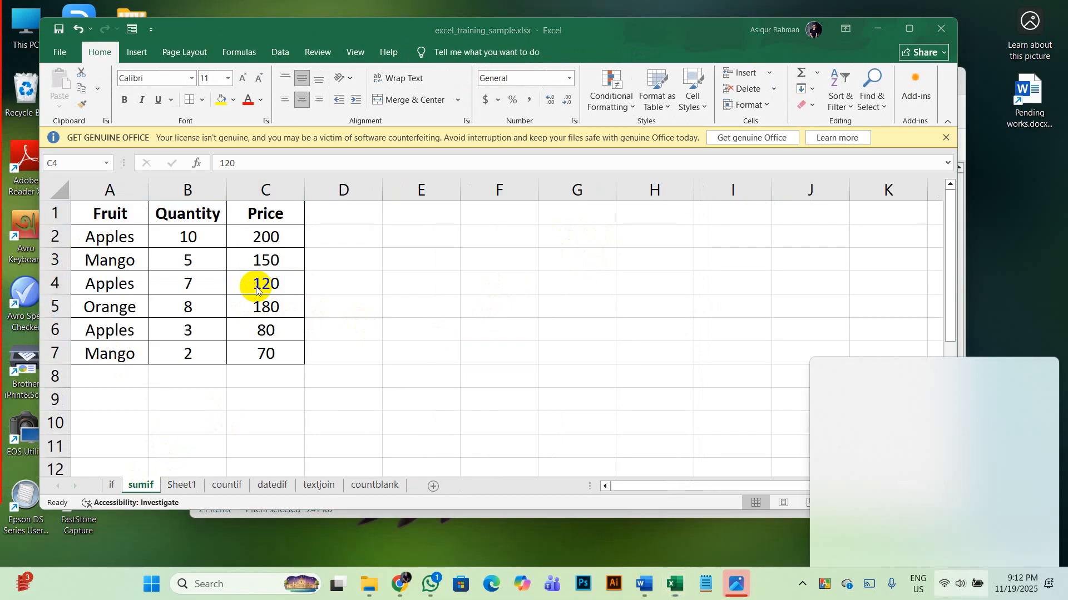
pyautogui.click(448, 353)
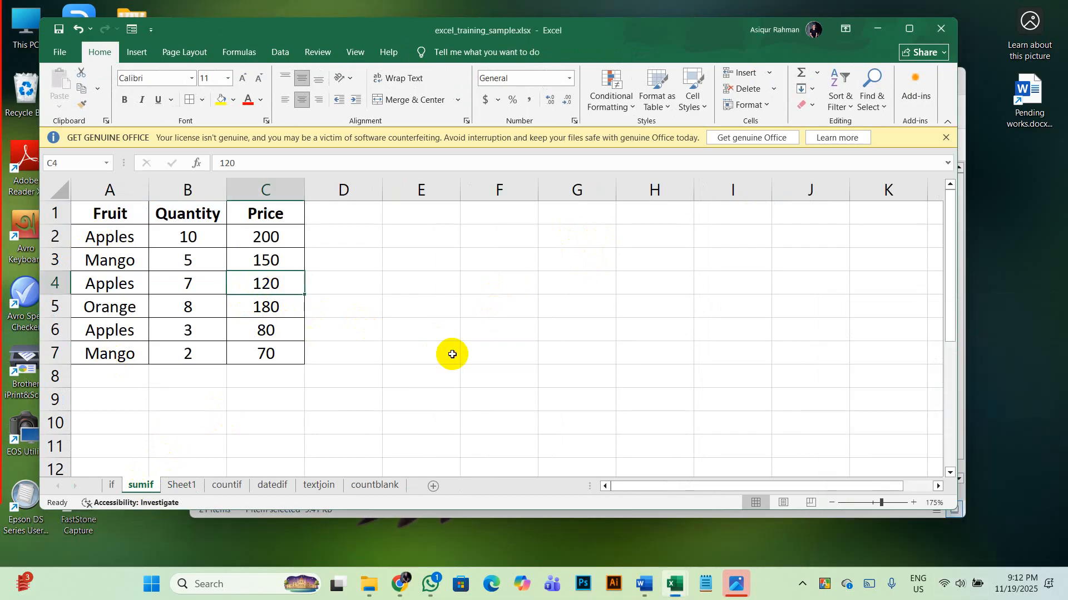
pyautogui.click(506, 298)
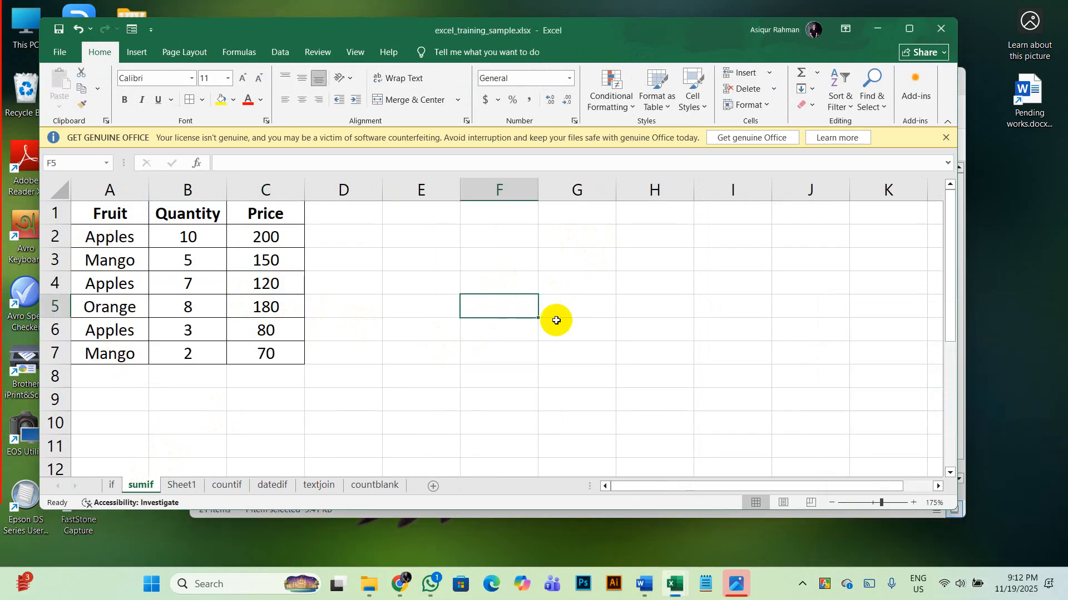
# - Switch to WhatsApp, open the colleague's chat and send the message "hi"
pyautogui.press('super+3')
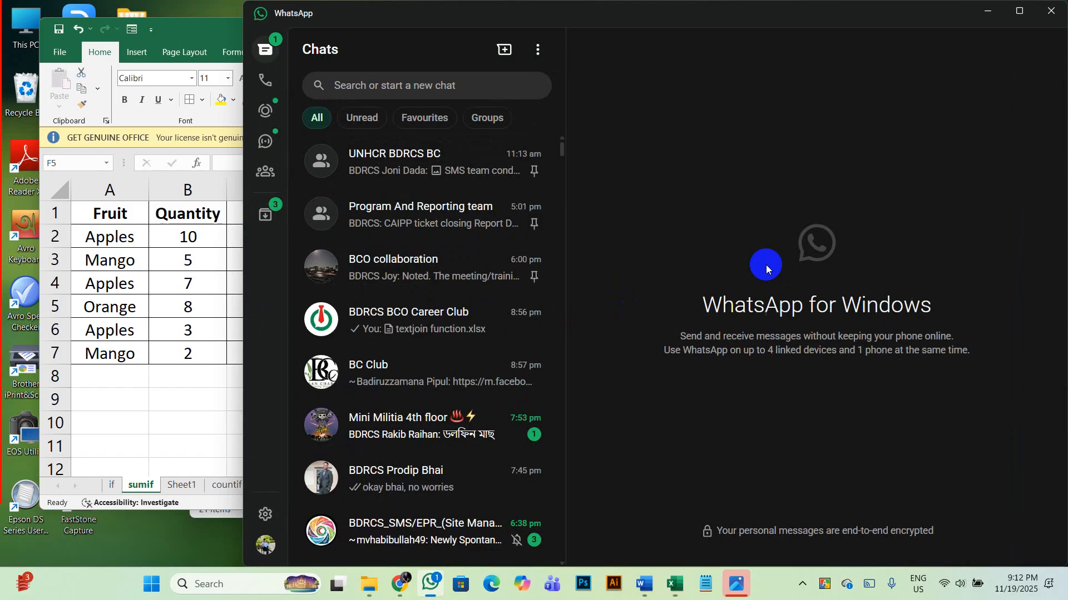
pyautogui.scroll(-3, 422, 322)
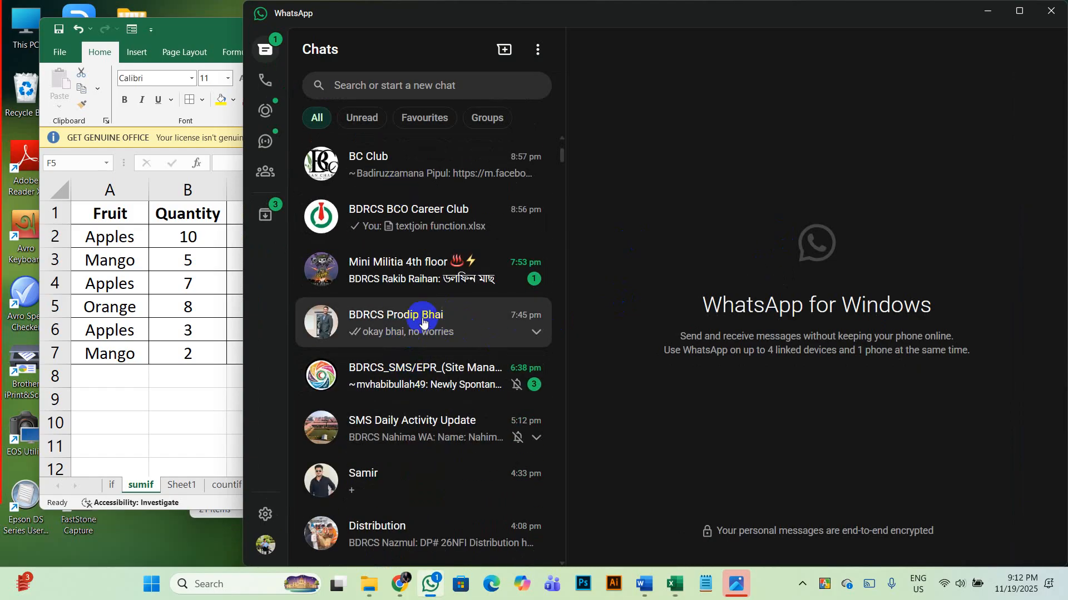
pyautogui.hotkey('alt', 'Tab')
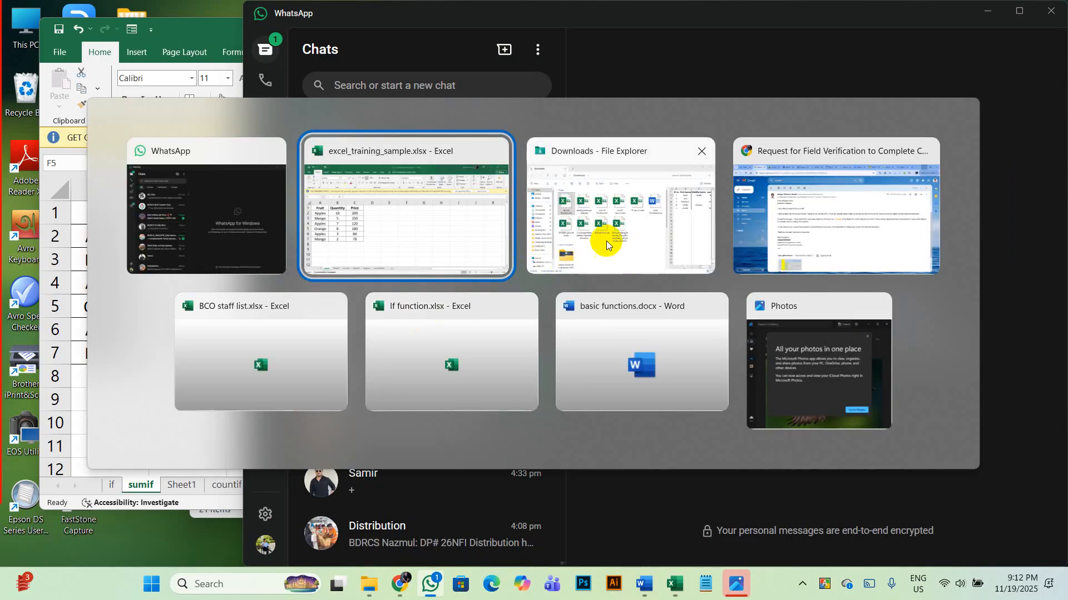
pyautogui.click(614, 217)
pyautogui.click(702, 308)
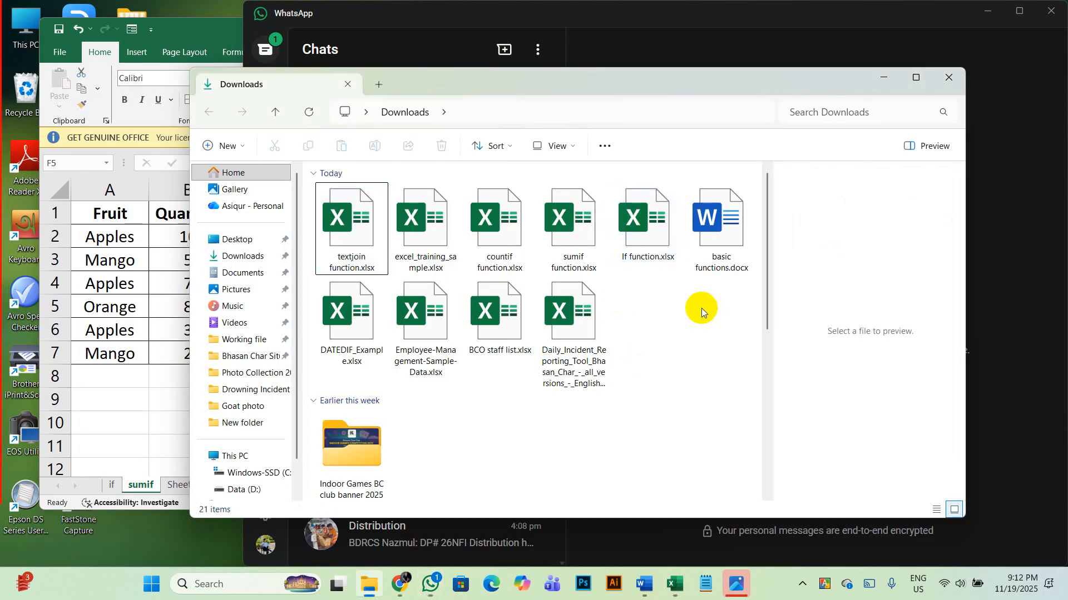
pyautogui.hotkey('alt', 'Tab')
pyautogui.click(406, 324)
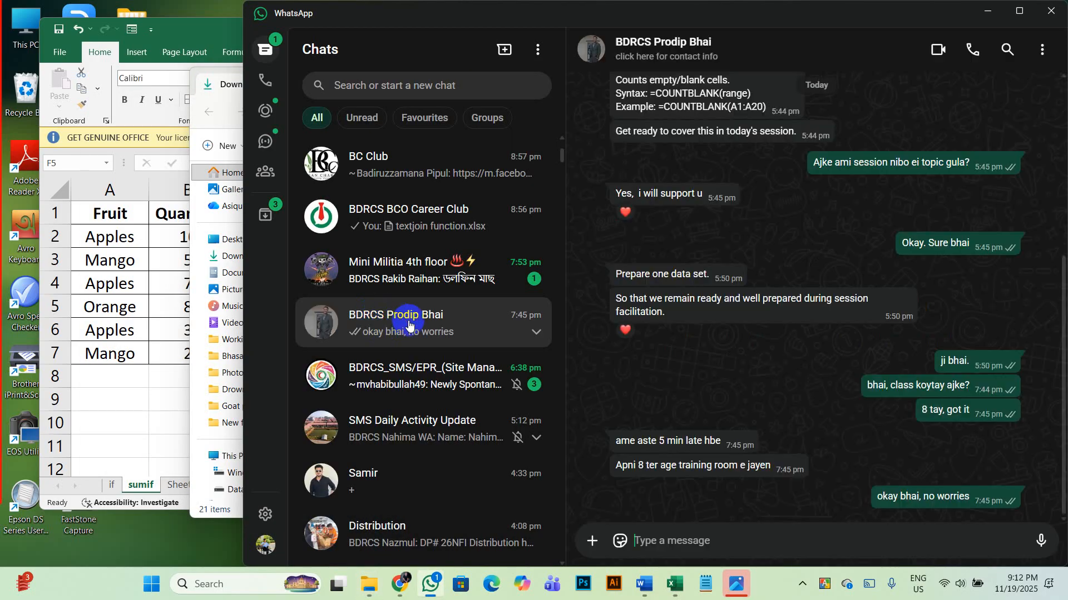
pyautogui.press('Return')
# - Bring the File Explorer Downloads window to the front and reposition it over the chat window
pyautogui.hotkey('alt', 'Tab')
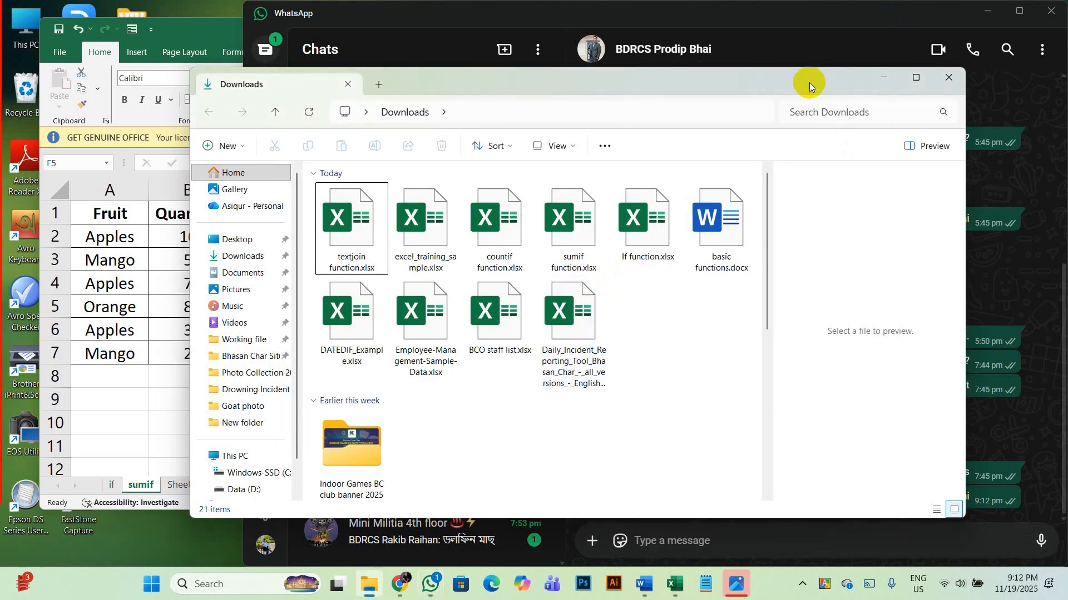
pyautogui.moveTo(809, 82); pyautogui.dragTo(830, 78)
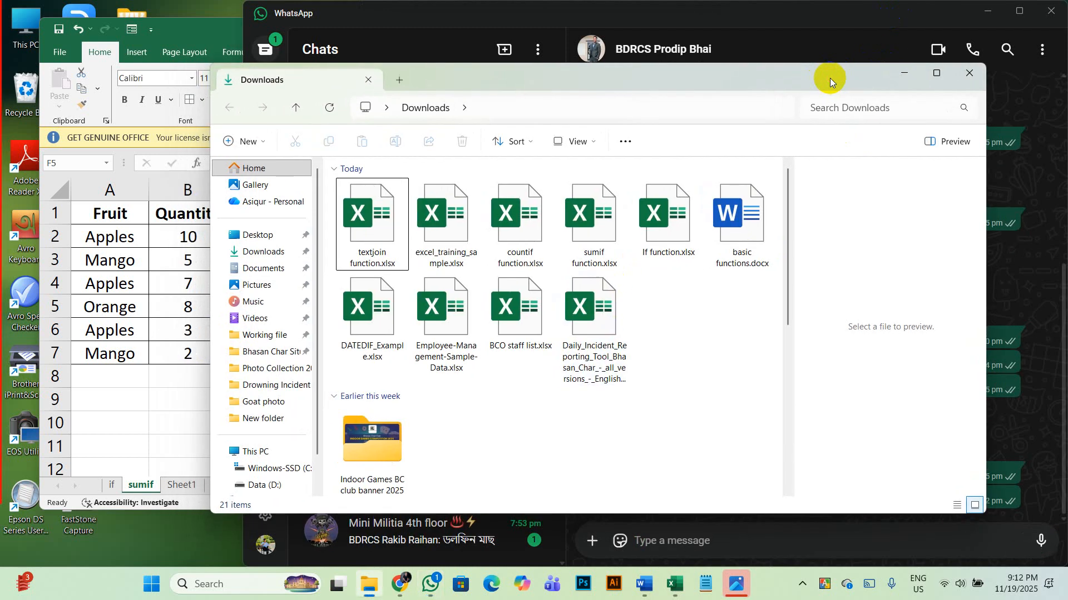
pyautogui.click(802, 3)
pyautogui.click(227, 217)
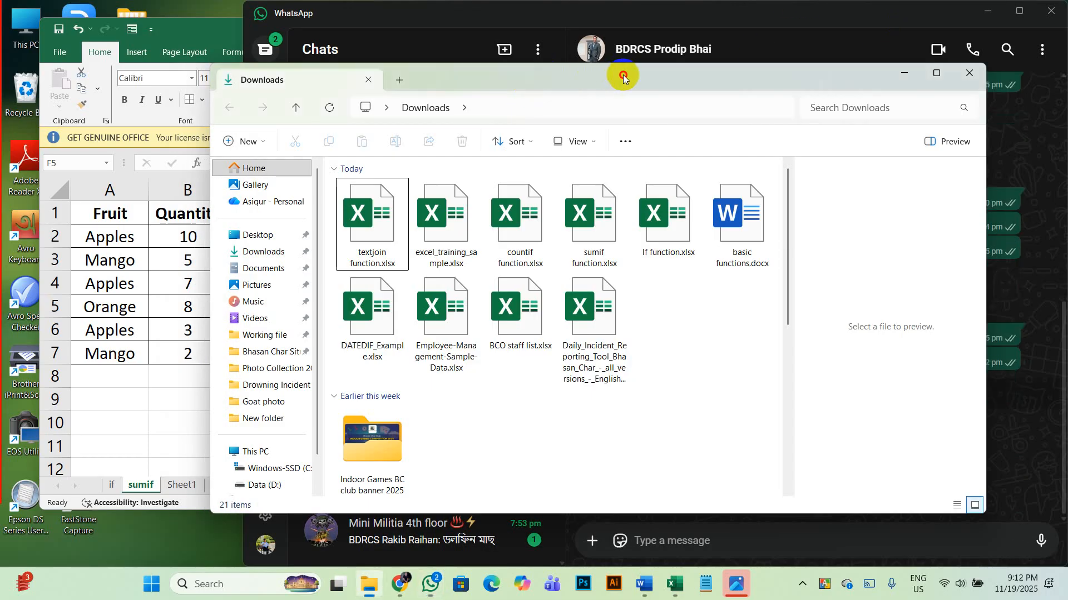
pyautogui.moveTo(625, 74); pyautogui.dragTo(548, 74)
# - Save the received workbook Bhasan Char Club-Official (প্রতিক্রিয়াগুলি) (7).xlsx from the WhatsApp chat to Downloads and minimize WhatsApp
pyautogui.click(1035, 466)
pyautogui.moveTo(763, 433); pyautogui.dragTo(723, 434)
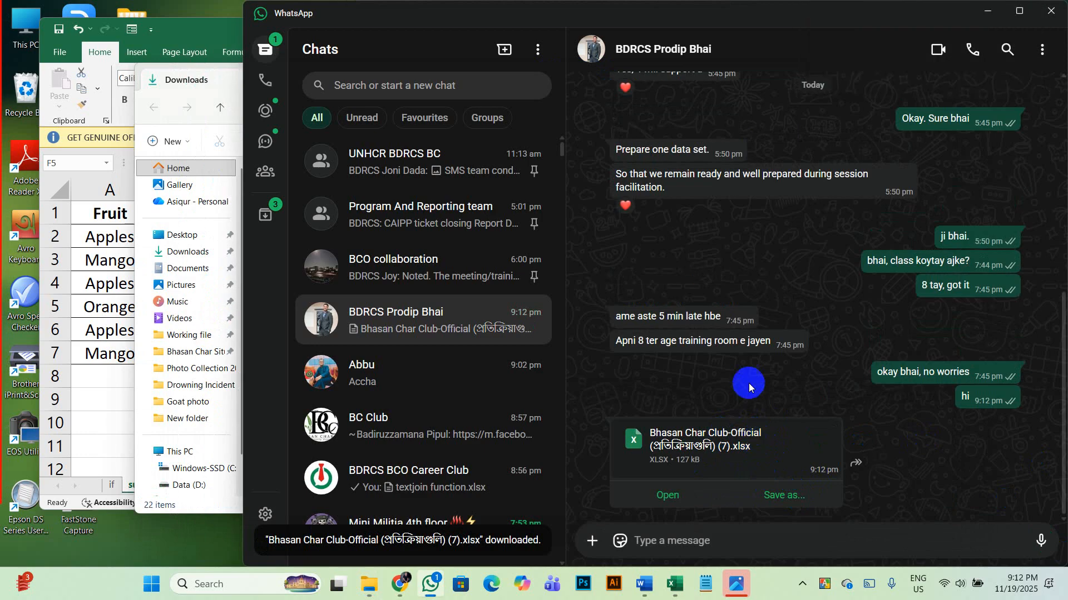
pyautogui.click(755, 500)
pyautogui.press('Return')
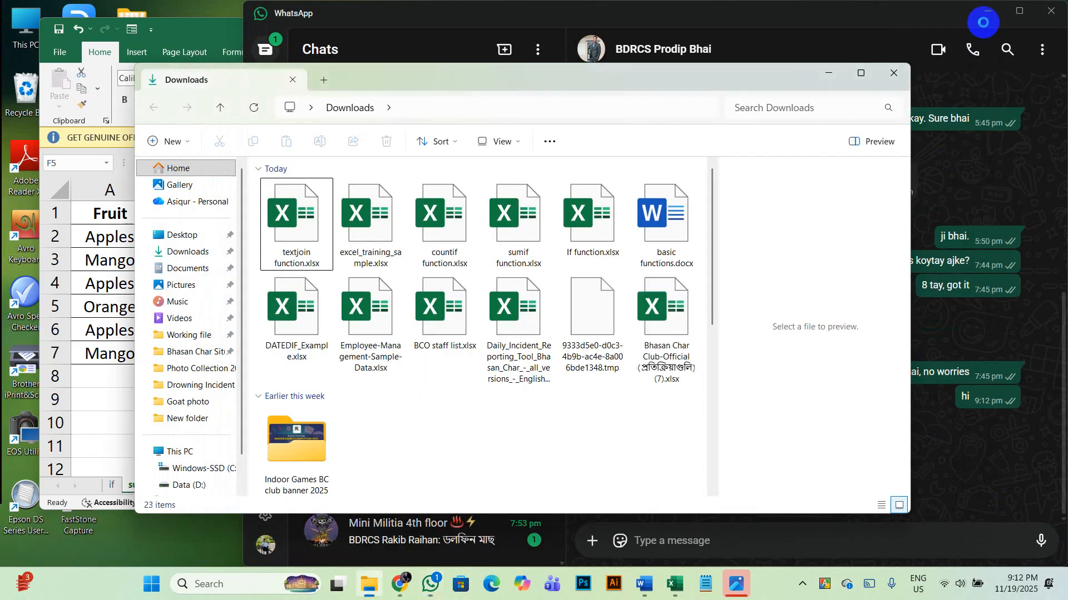
pyautogui.click(985, 14)
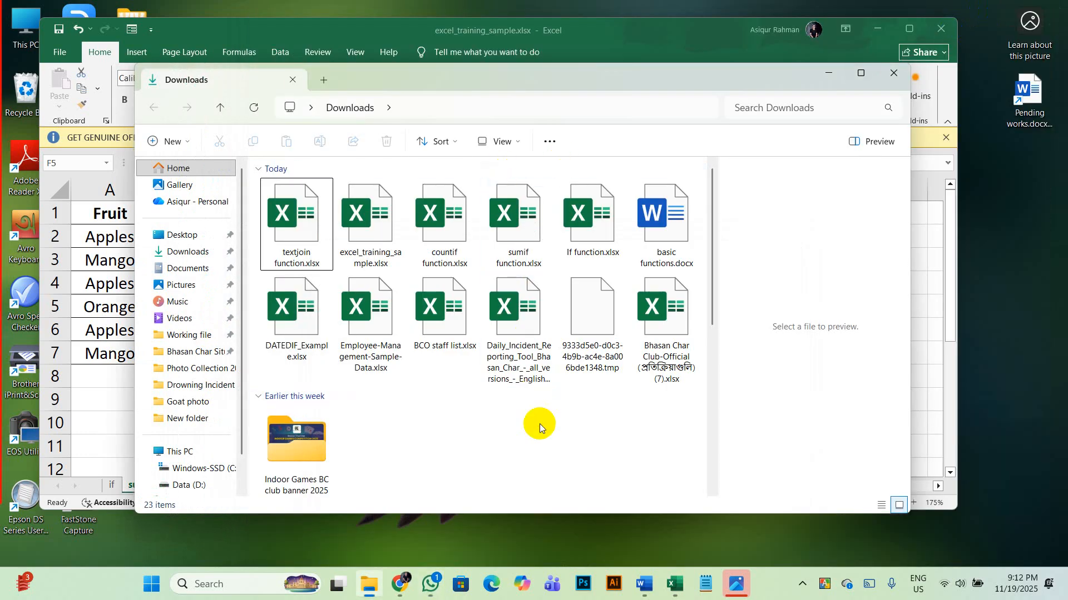
# - Open the downloaded Bhasan Char Club-Official (প্রতিক্রিয়াগুলি) (7).xlsx in Excel, enlarge its window and enable editing
pyautogui.doubleClick(281, 219)
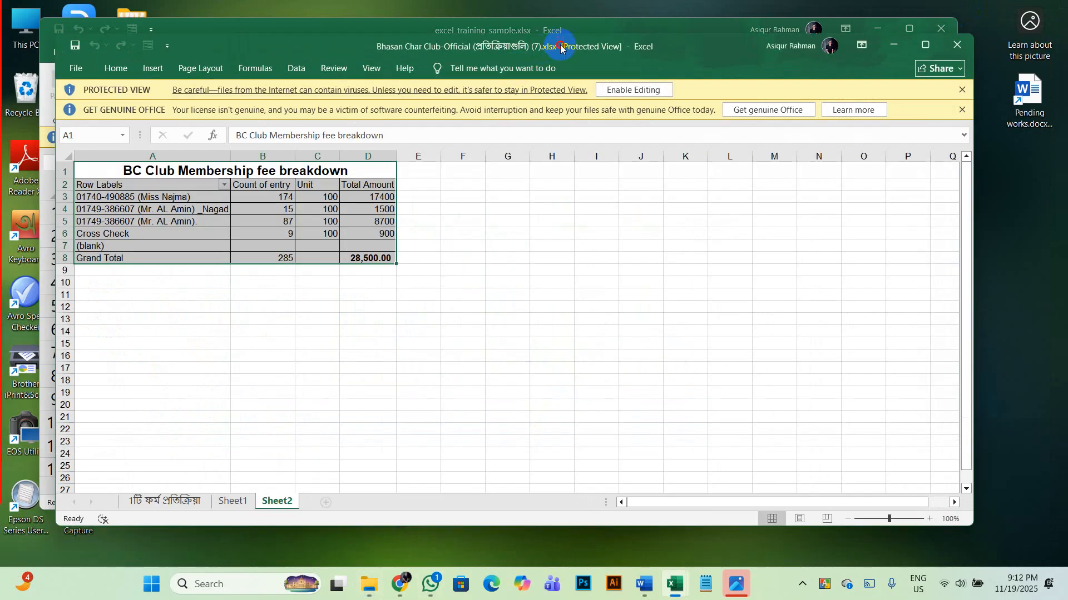
pyautogui.moveTo(550, 46); pyautogui.dragTo(541, 39)
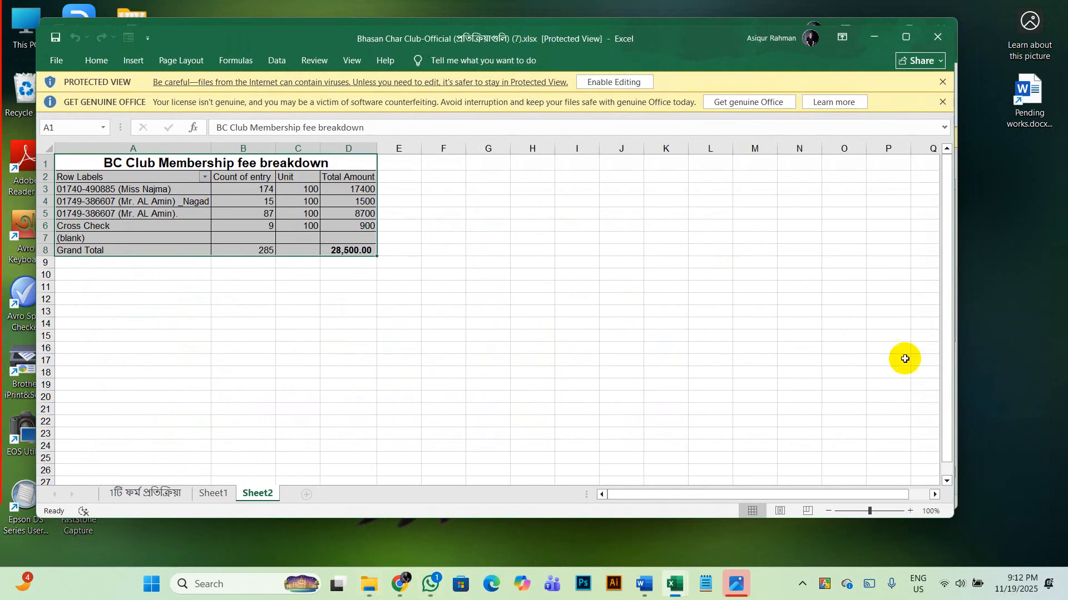
pyautogui.moveTo(954, 519); pyautogui.dragTo(1034, 561)
pyautogui.scroll(2, 109, 290)
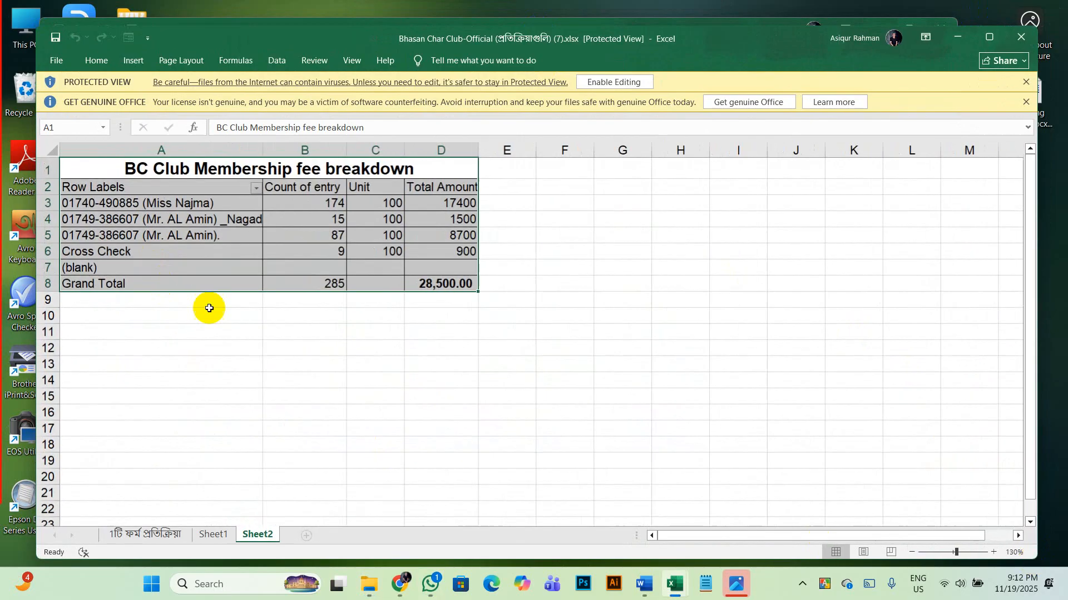
pyautogui.click(616, 84)
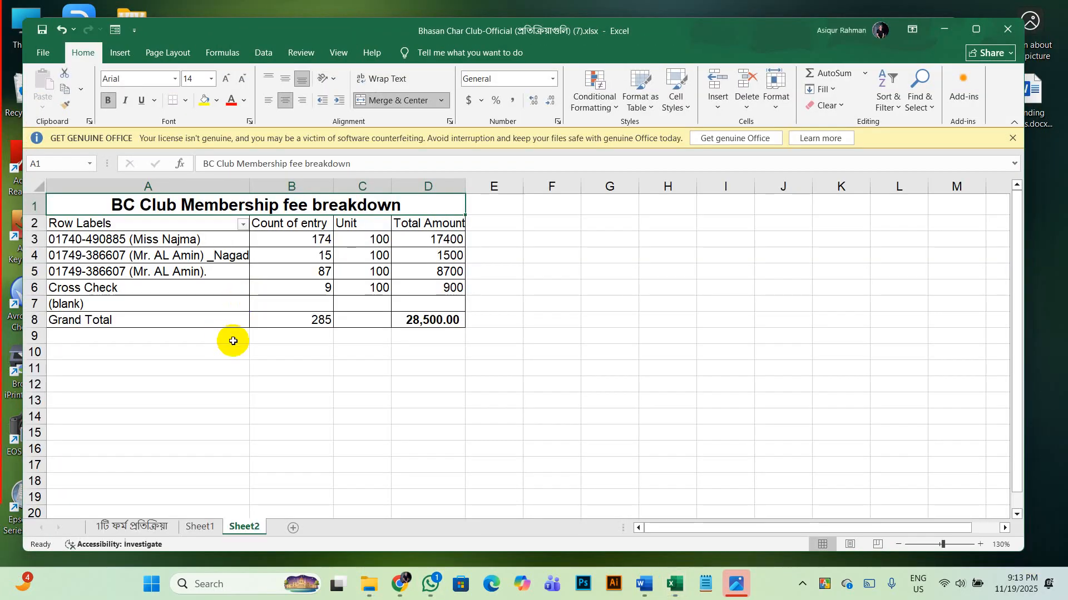
pyautogui.scroll(1, 247, 347)
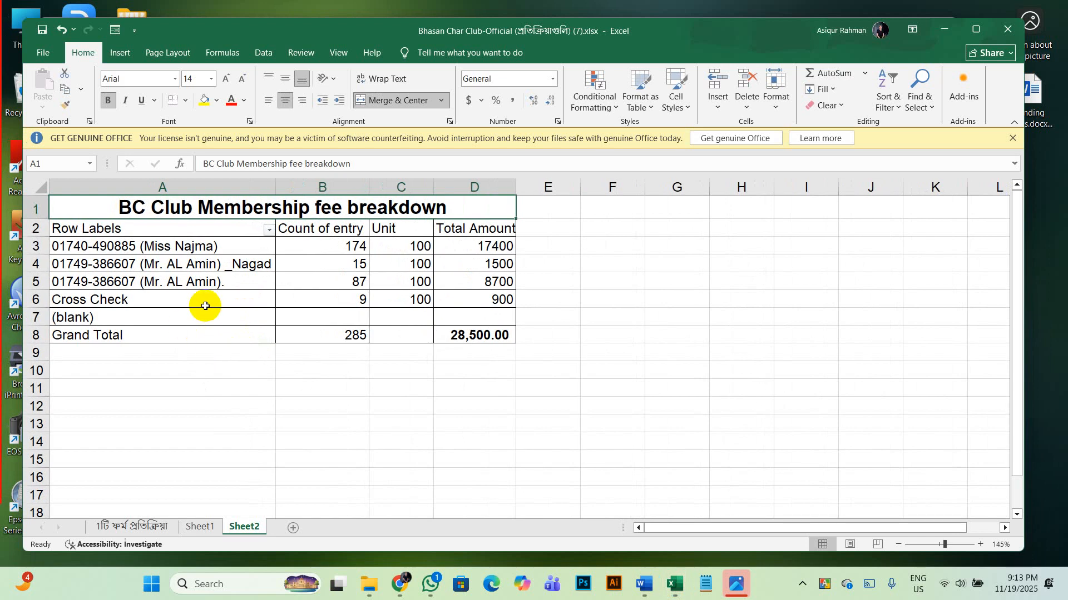
pyautogui.scroll(1, 258, 269)
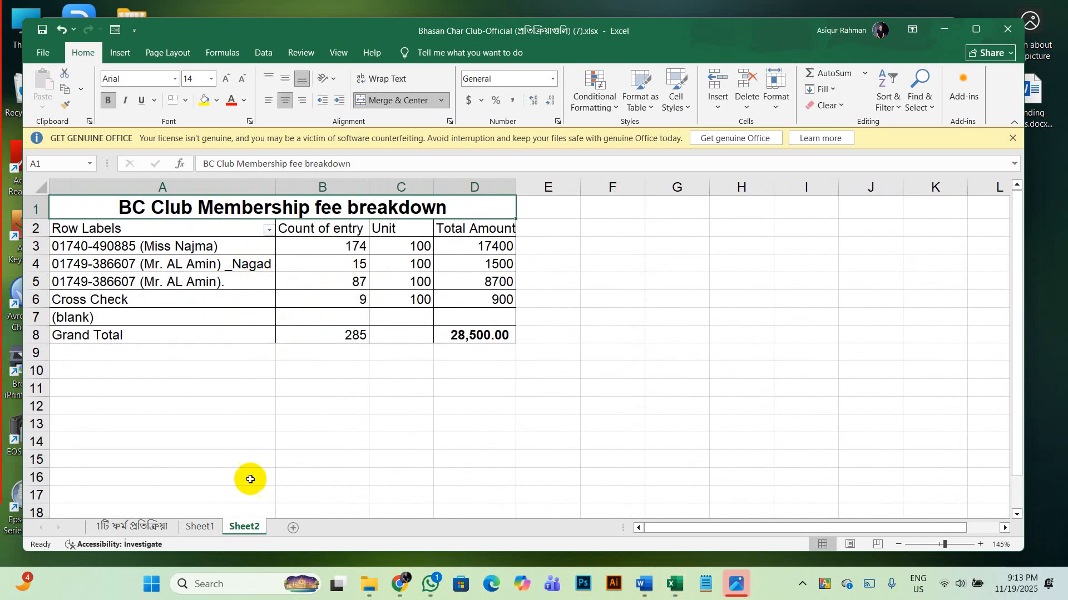
# - Examine the membership response data on Sheet1, across its columns and down to the last filled row
pyautogui.click(195, 531)
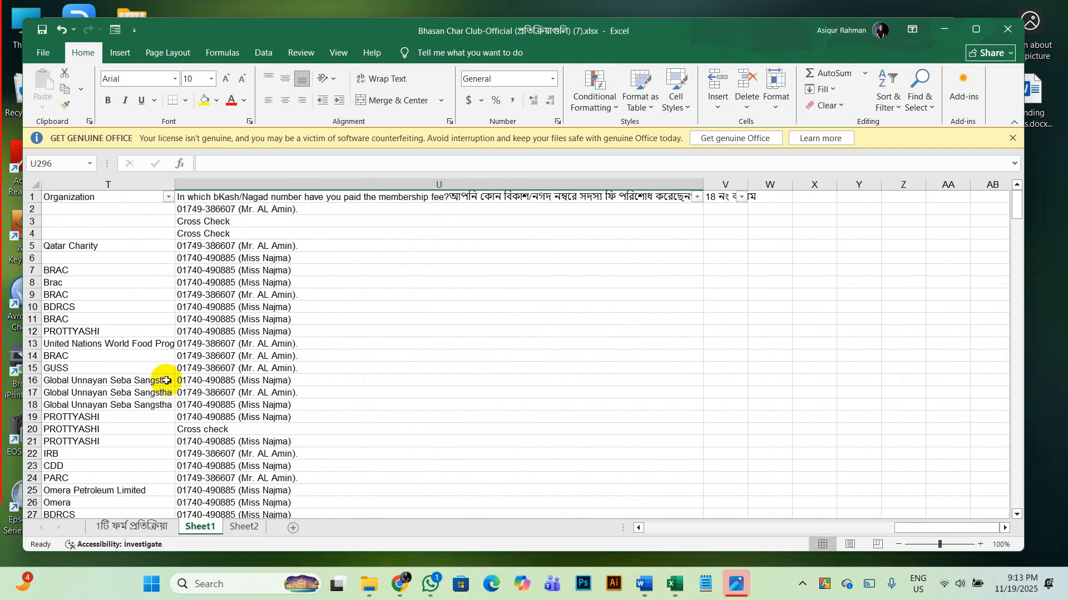
pyautogui.hscroll(-10, 167, 373)
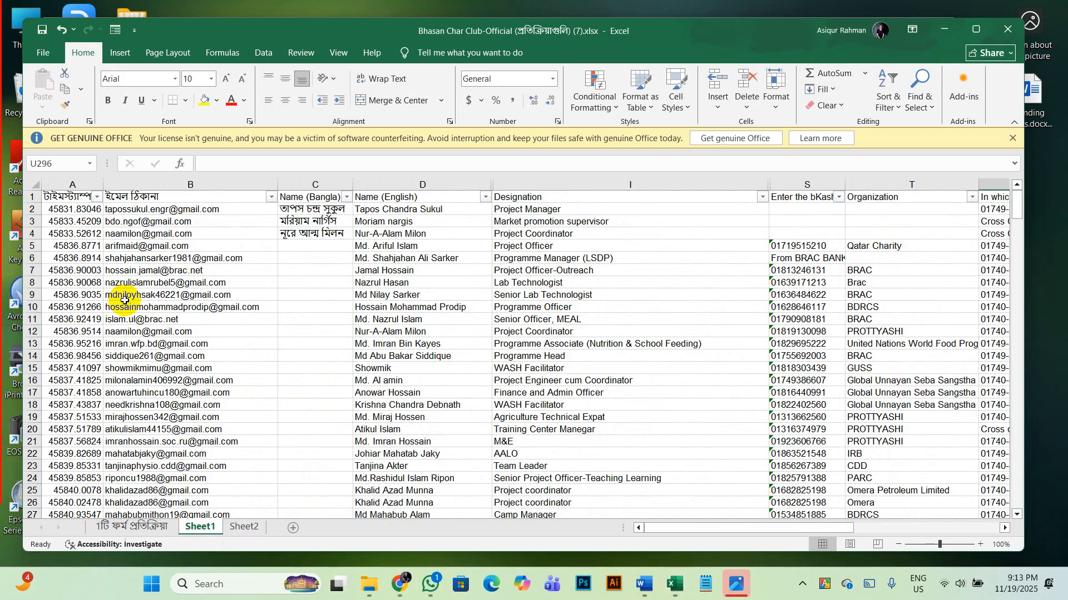
pyautogui.hscroll(3, 716, 291)
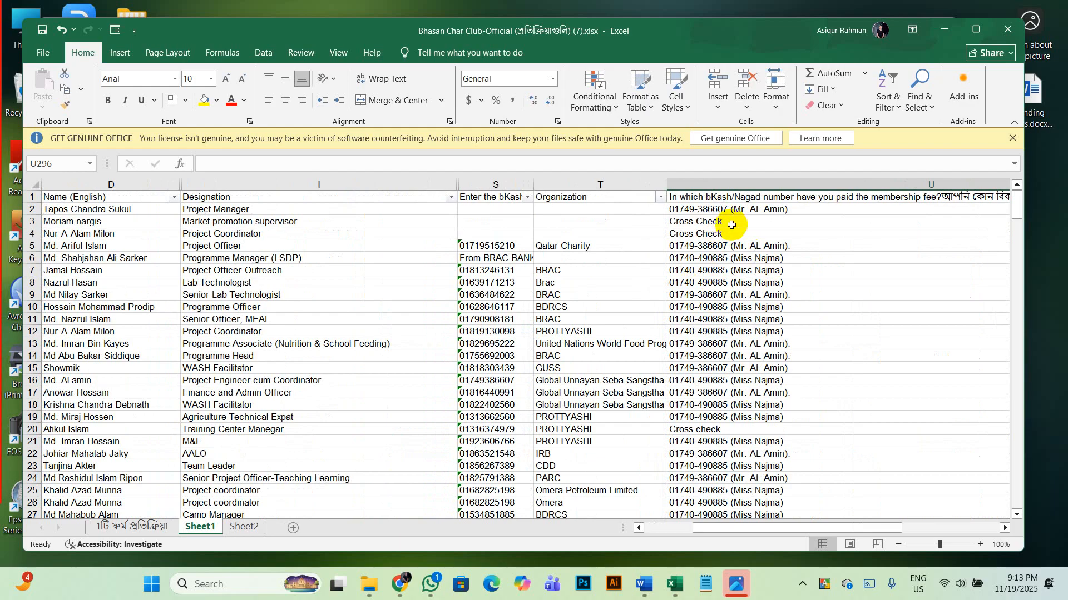
pyautogui.scroll(-20, 732, 225)
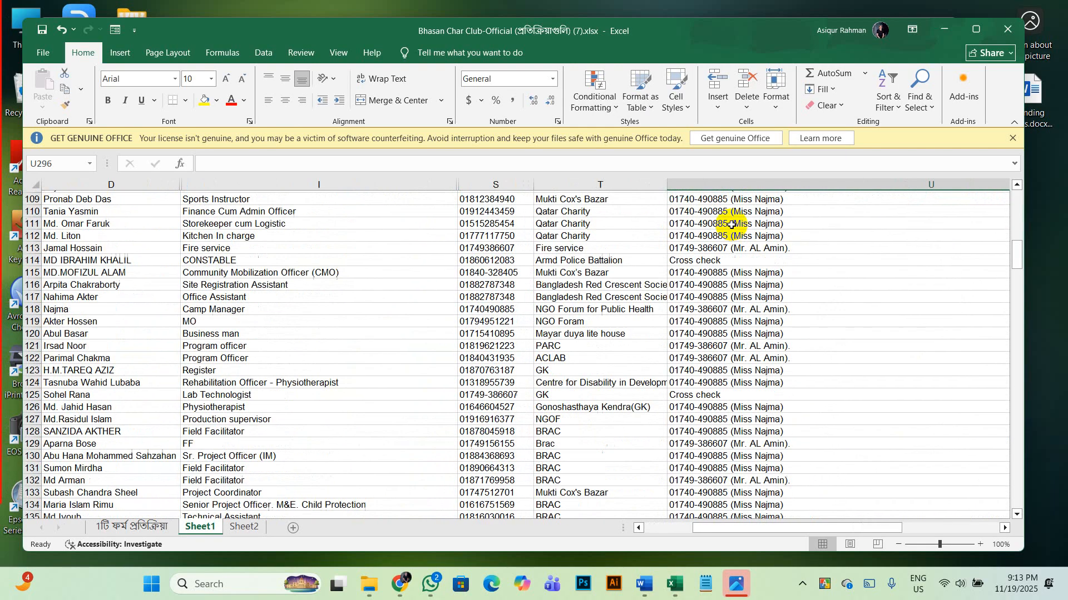
pyautogui.scroll(-20, 731, 225)
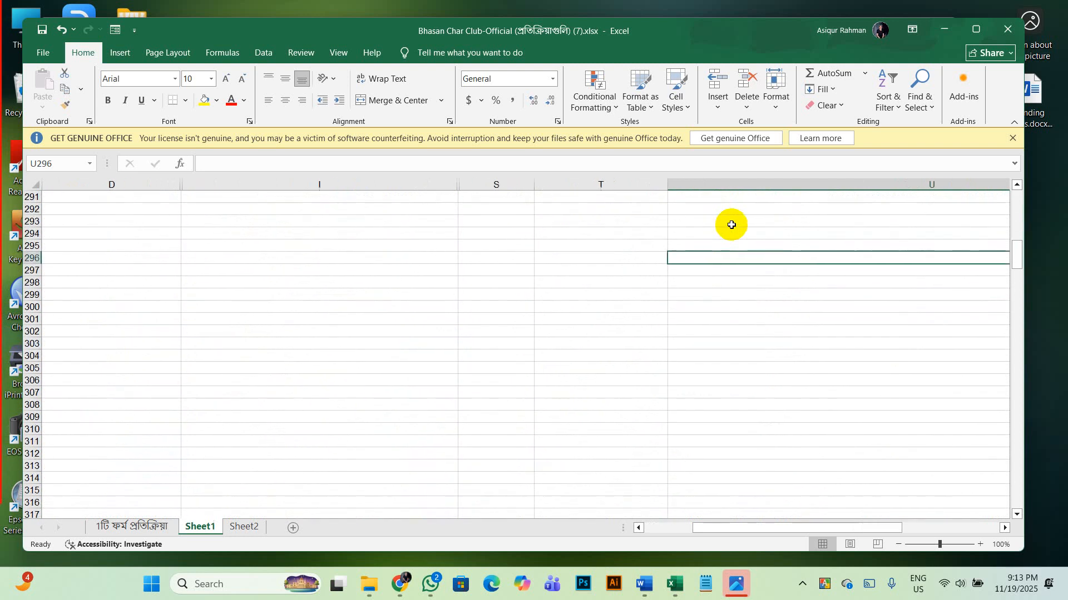
pyautogui.scroll(7, 731, 224)
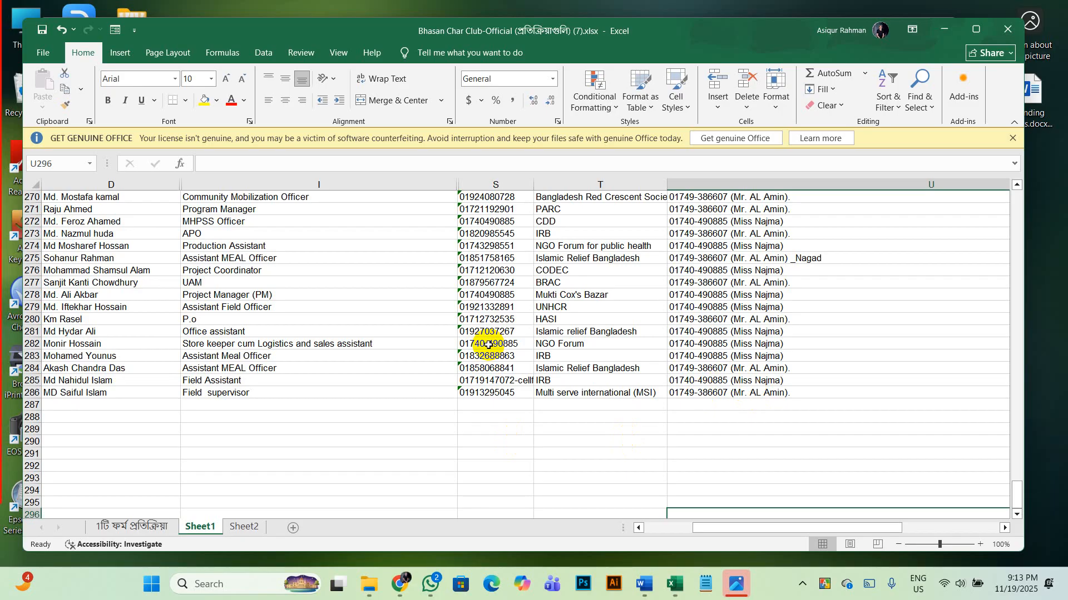
# - Examine the membership fee PivotTable on Sheet2, selecting the first row label and the entry counts in B3, B4 and B5
pyautogui.click(246, 526)
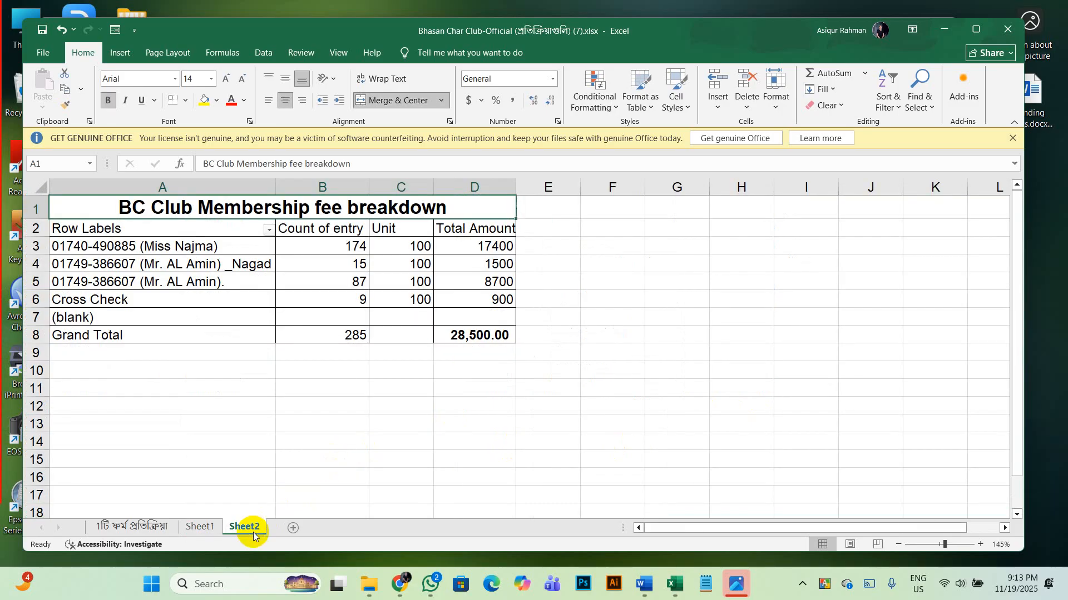
pyautogui.click(156, 251)
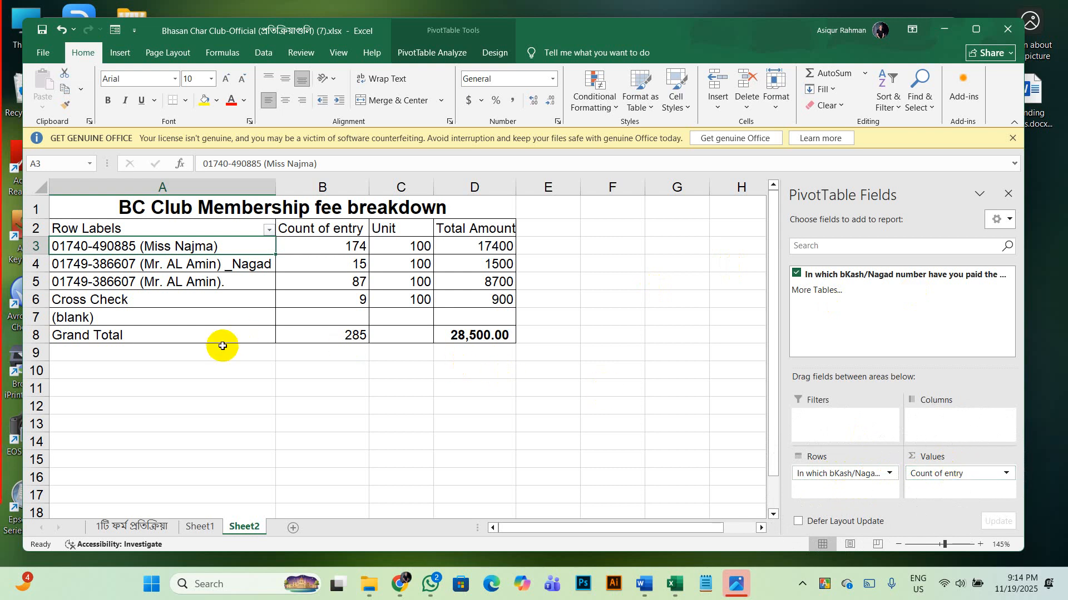
pyautogui.click(344, 248)
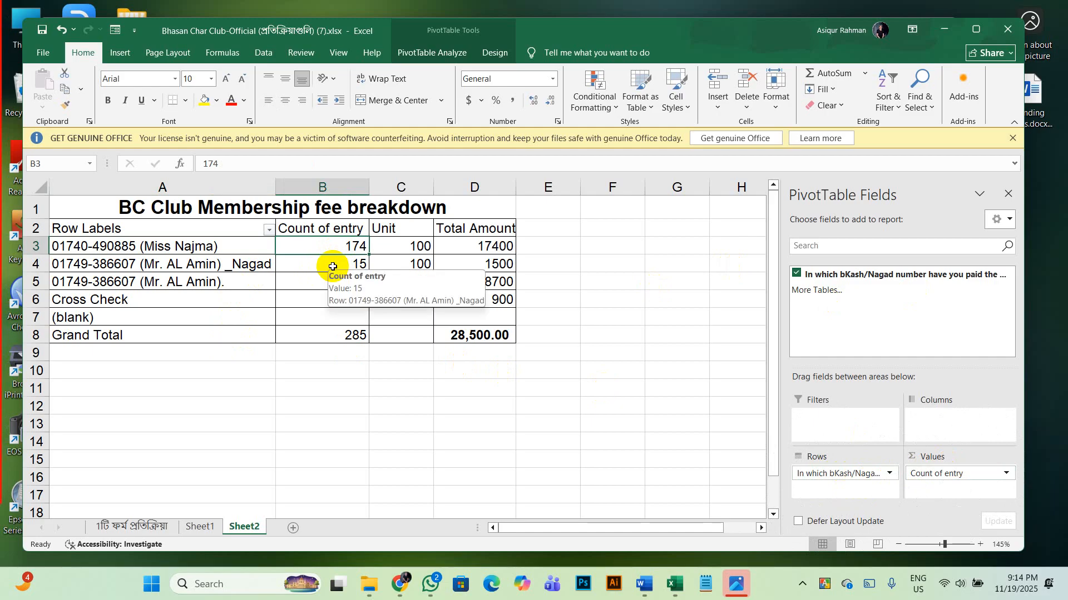
pyautogui.click(333, 267)
pyautogui.click(305, 283)
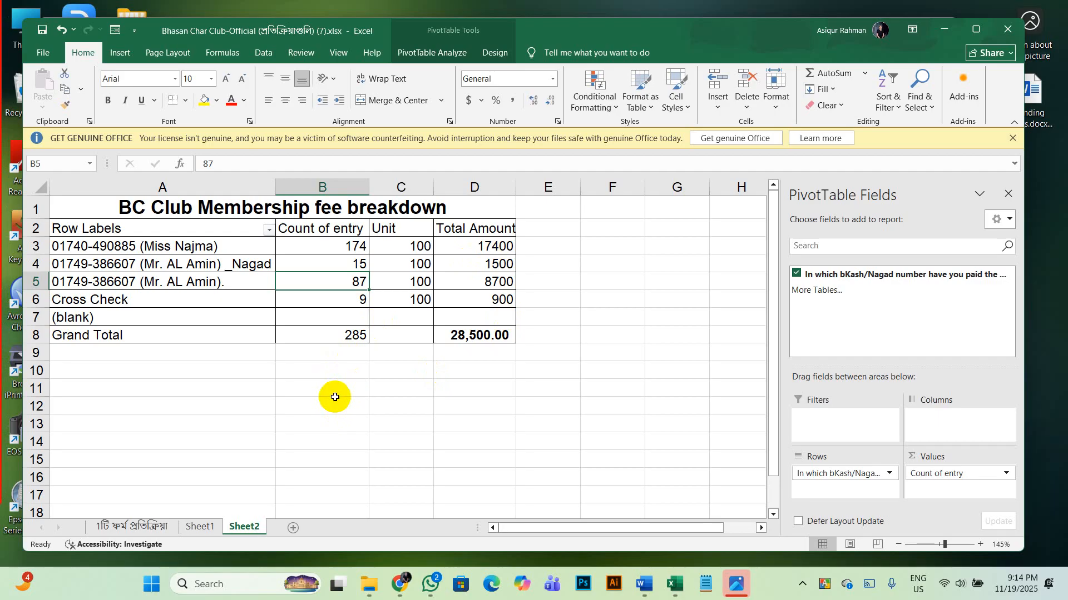
# - Examine the Total Amount grand total in D8 and the row labels of the membership fee PivotTable on Sheet2
pyautogui.click(506, 336)
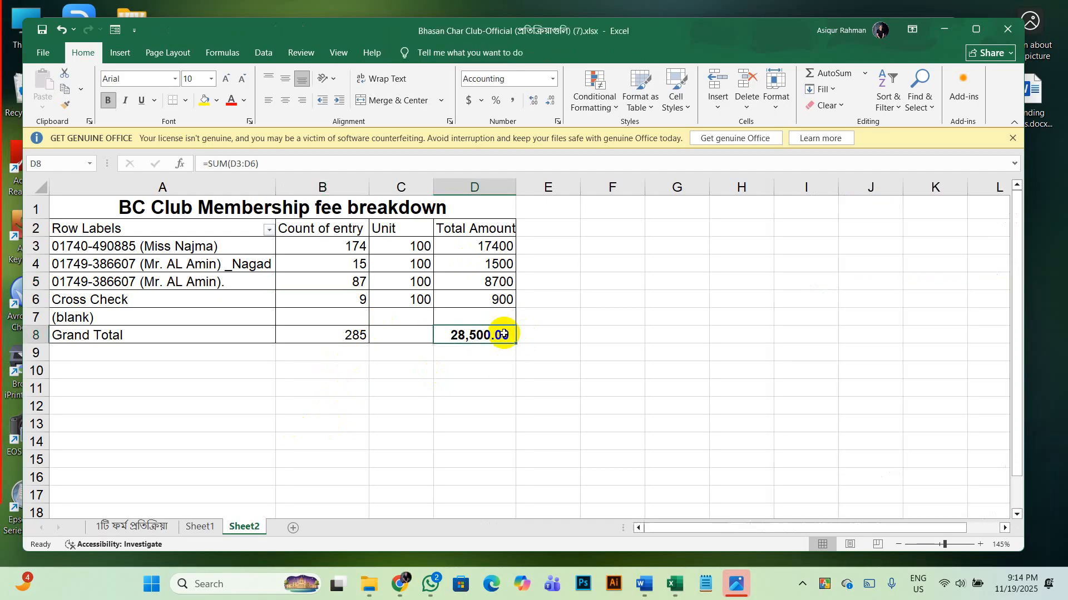
pyautogui.click(444, 382)
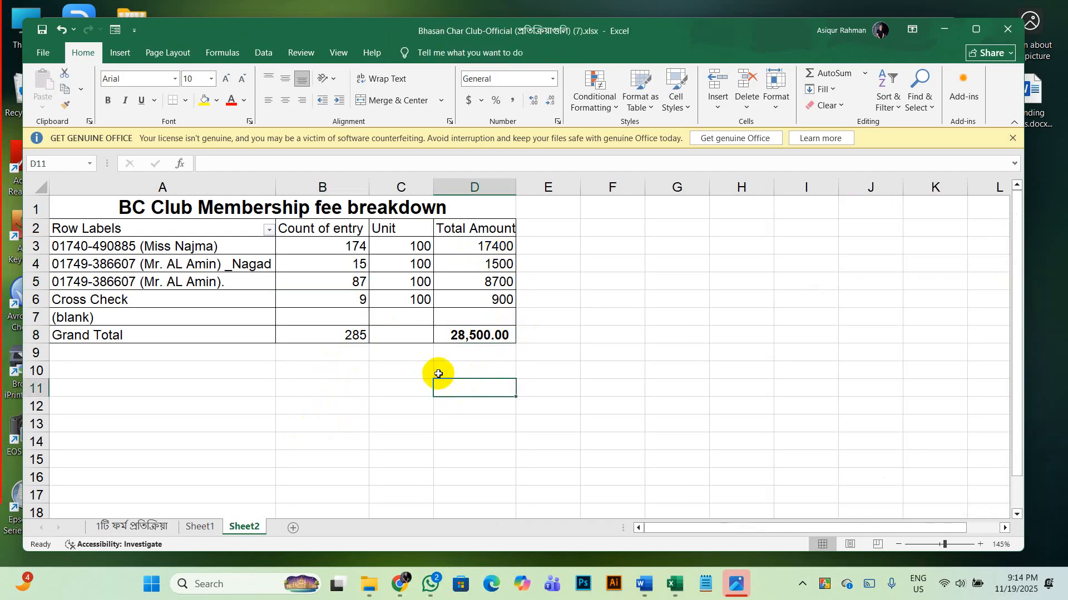
pyautogui.click(401, 386)
pyautogui.click(256, 285)
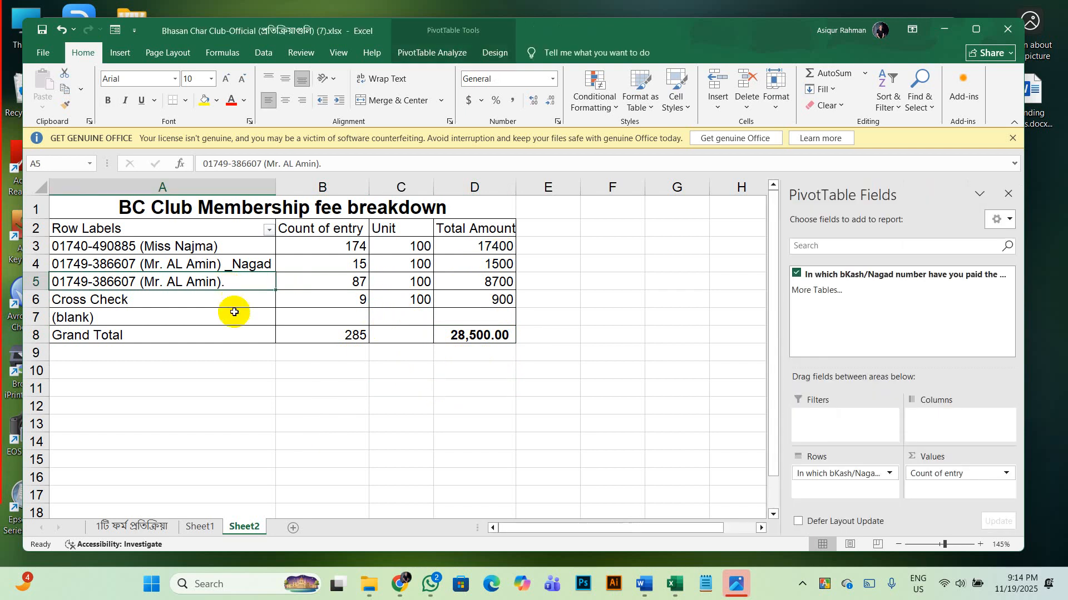
pyautogui.click(236, 412)
pyautogui.click(222, 277)
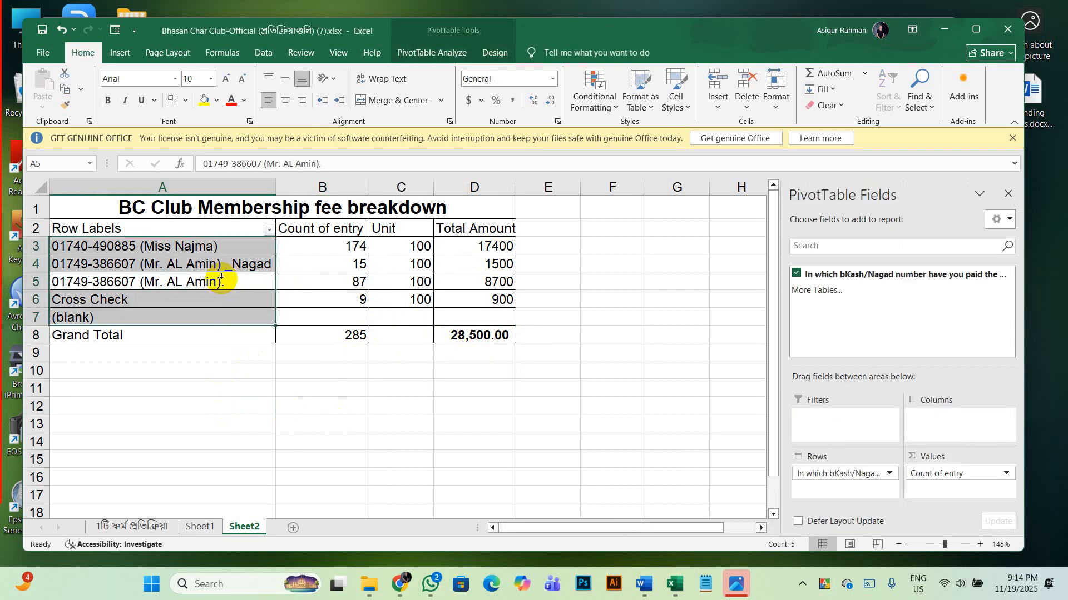
pyautogui.click(293, 422)
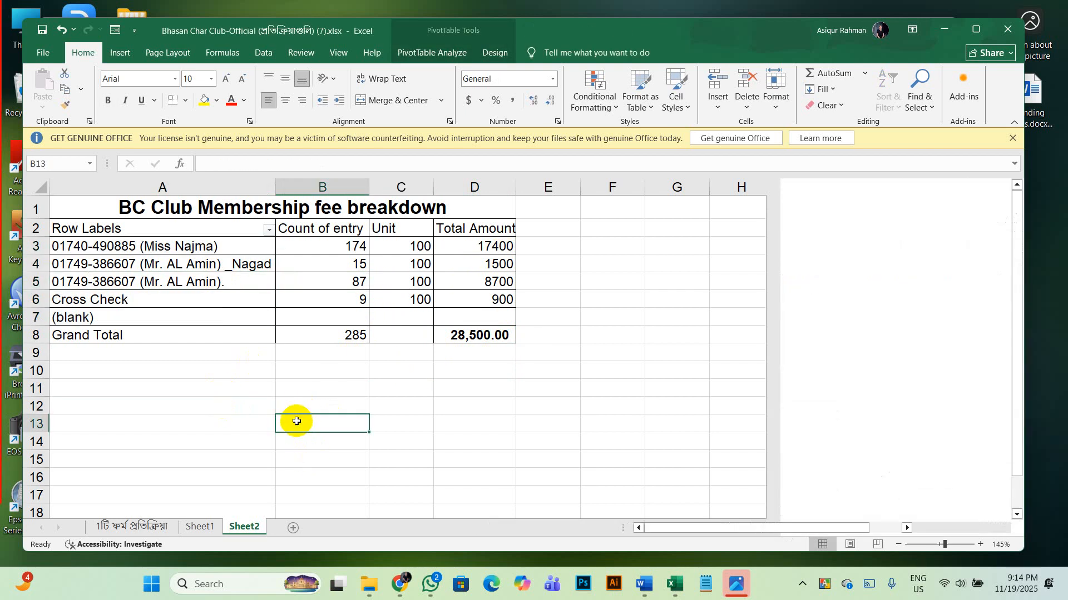
pyautogui.click(208, 278)
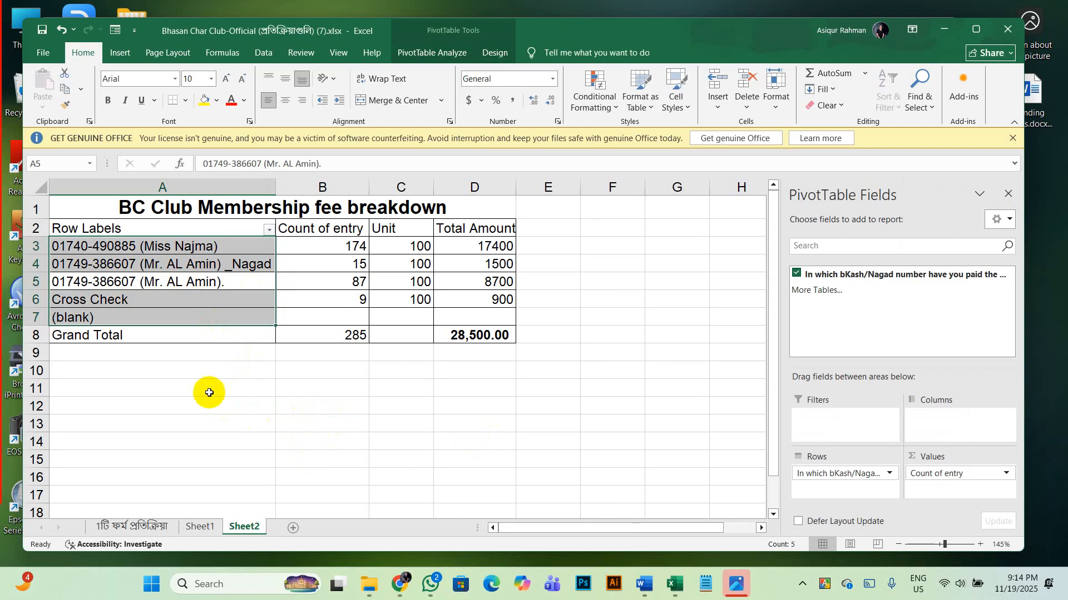
pyautogui.click(218, 329)
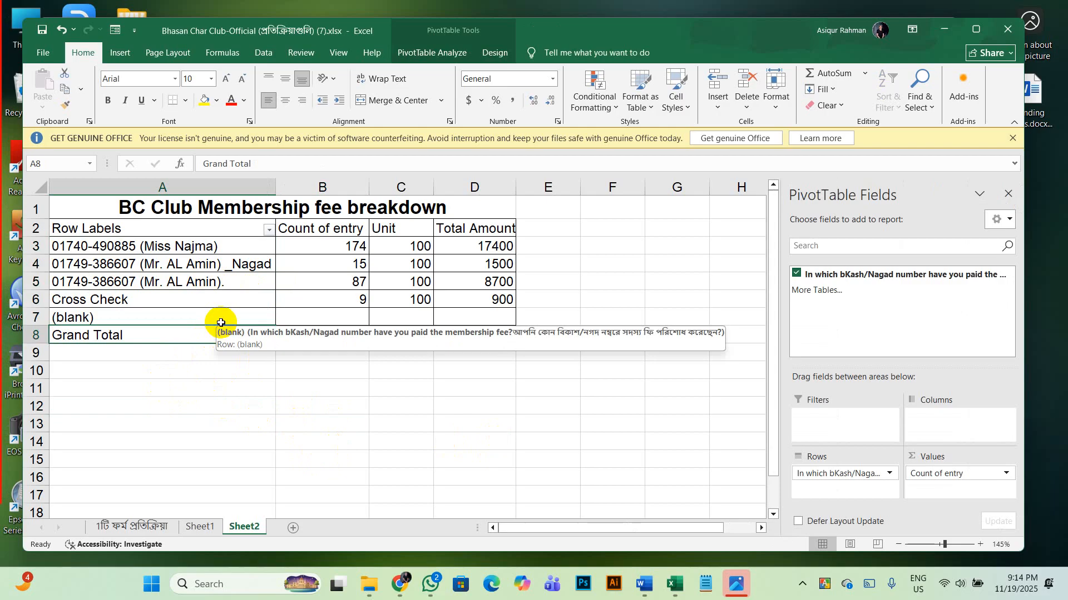
# - Switch to the excel_training_sample.xlsx workbook and return to the fruit table on the sumif sheet
pyautogui.hotkey('alt', 'Tab')
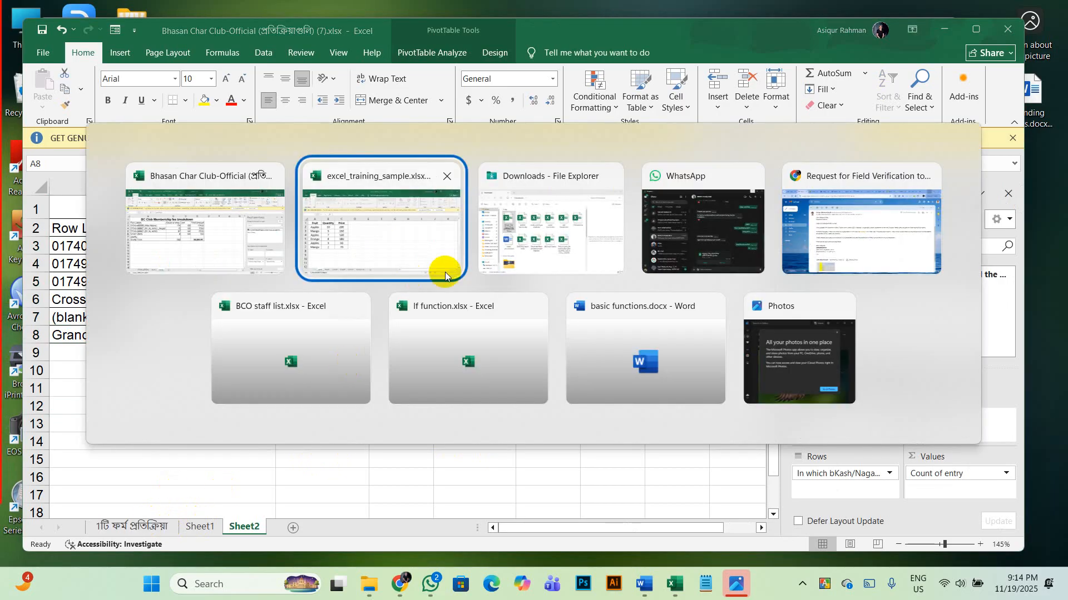
pyautogui.click(378, 228)
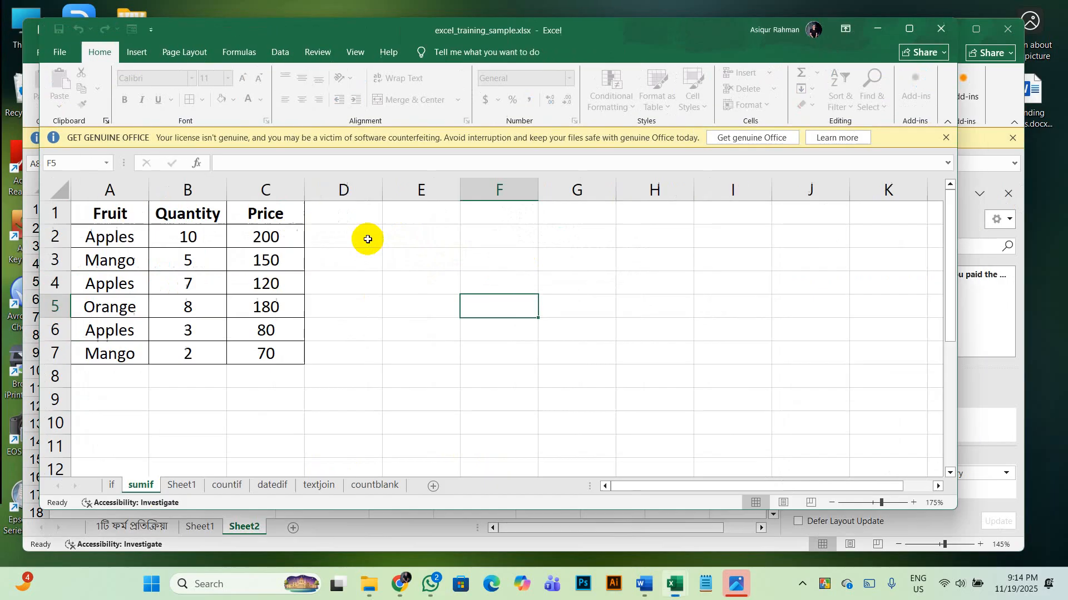
pyautogui.click(347, 372)
pyautogui.click(364, 282)
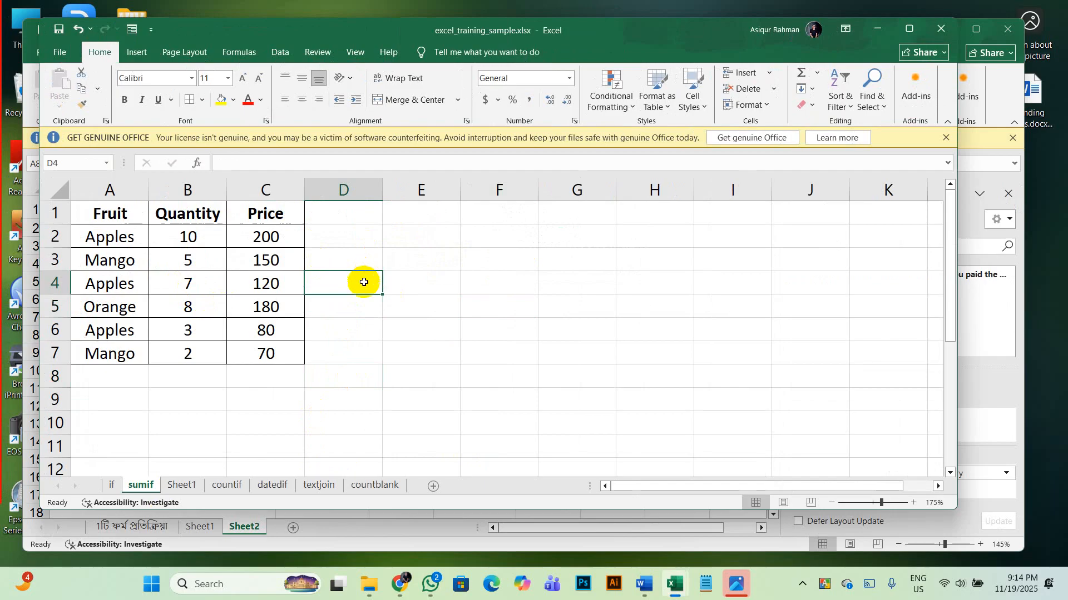
pyautogui.click(427, 332)
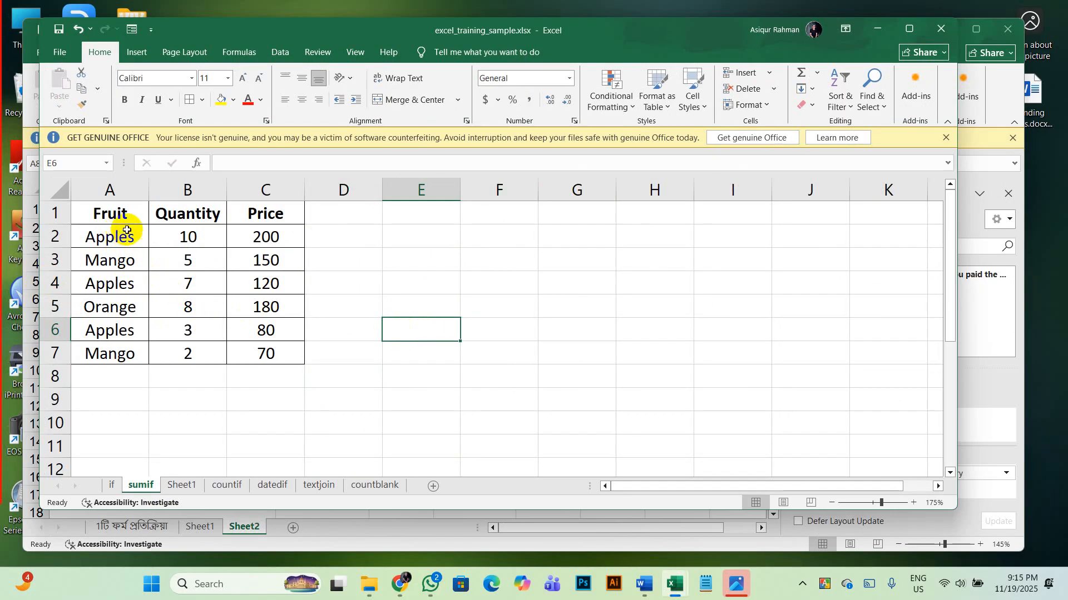
# - Change the fruit name in cell A4 of the sumif sheet to Apple
pyautogui.click(136, 282)
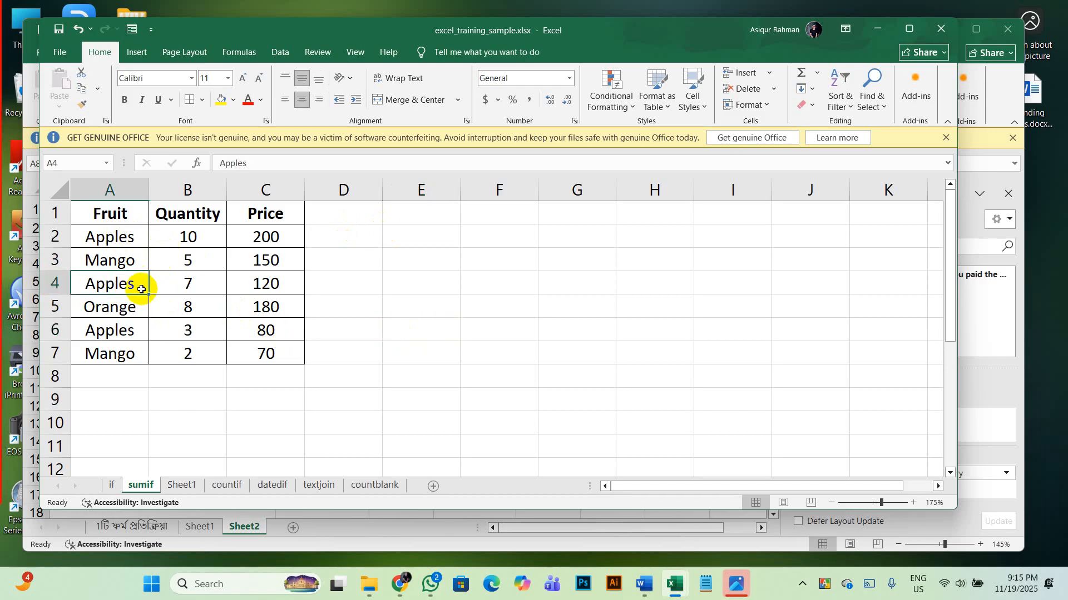
pyautogui.doubleClick(142, 290)
pyautogui.press('BackSpace')
pyautogui.press('Return')
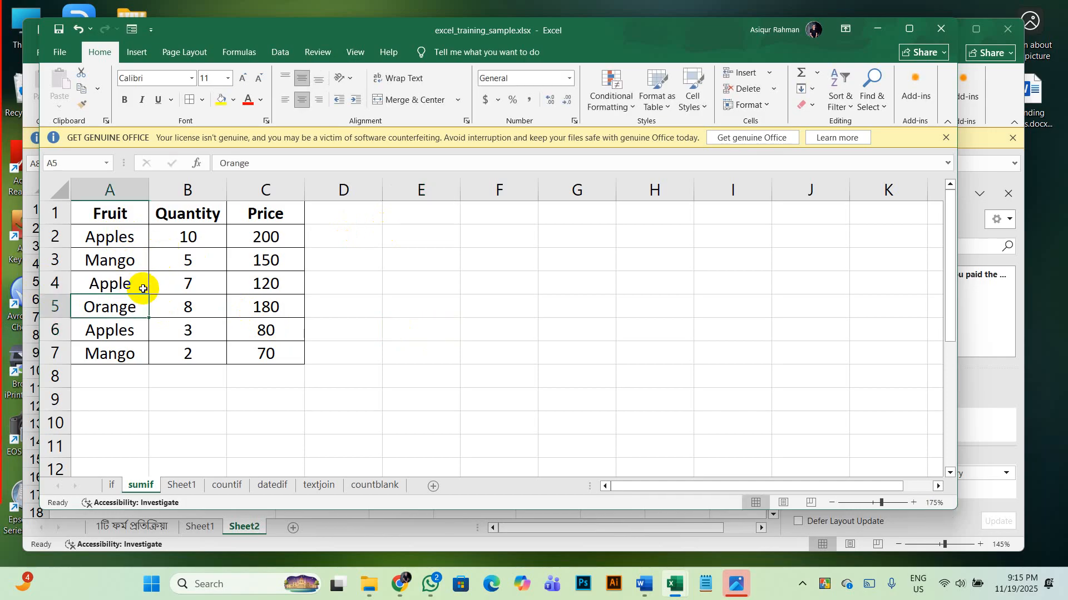
pyautogui.click(406, 286)
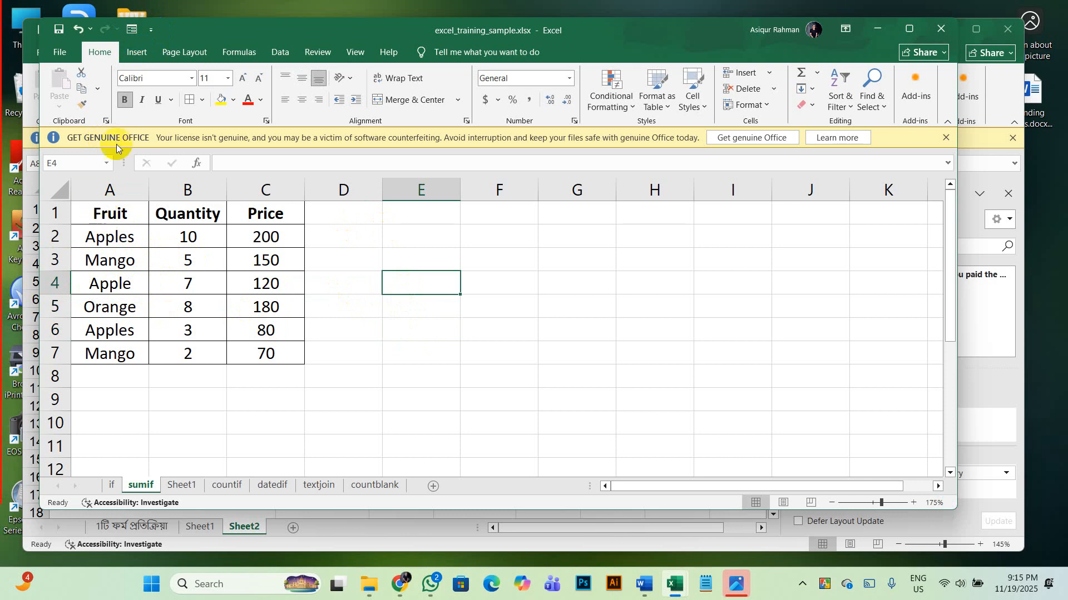
# - Add a new worksheet and insert a PivotTable at its cell A1, using columns A to C of the sumif sheet as source
pyautogui.click(133, 53)
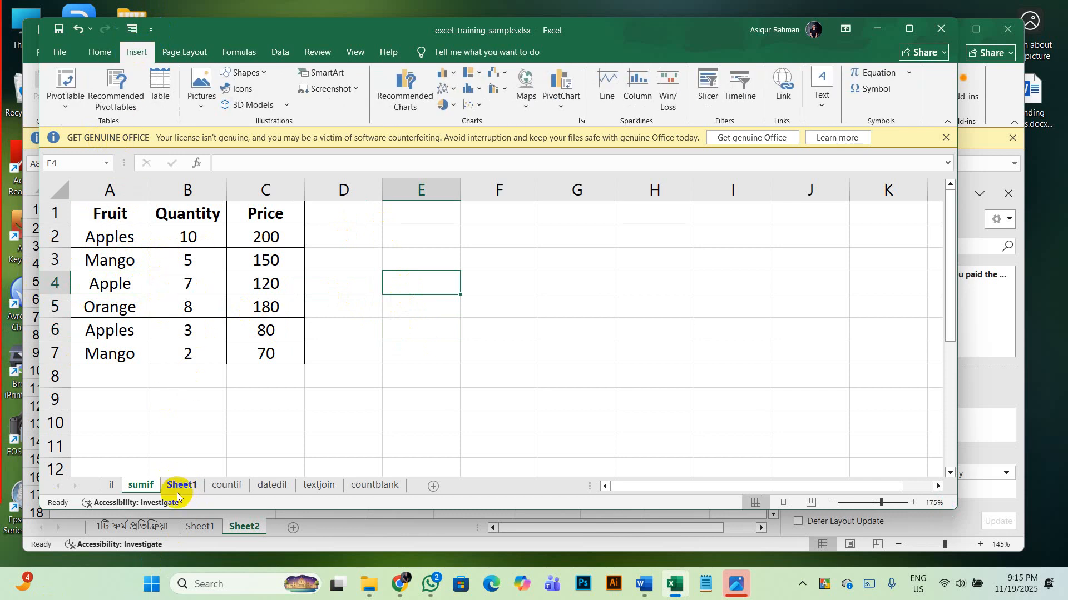
pyautogui.click(429, 485)
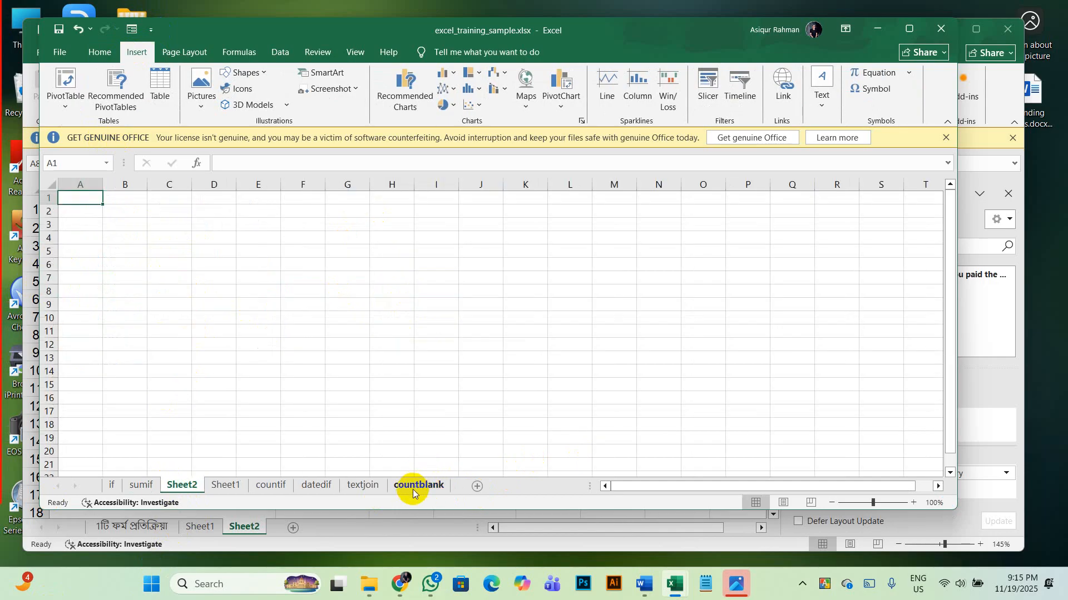
pyautogui.click(65, 80)
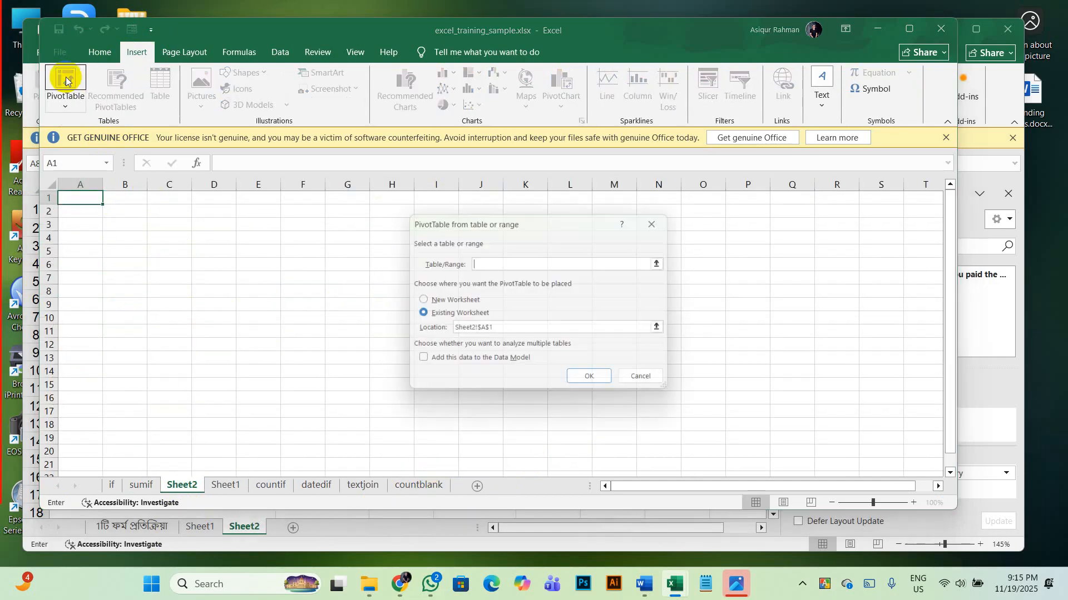
pyautogui.click(140, 485)
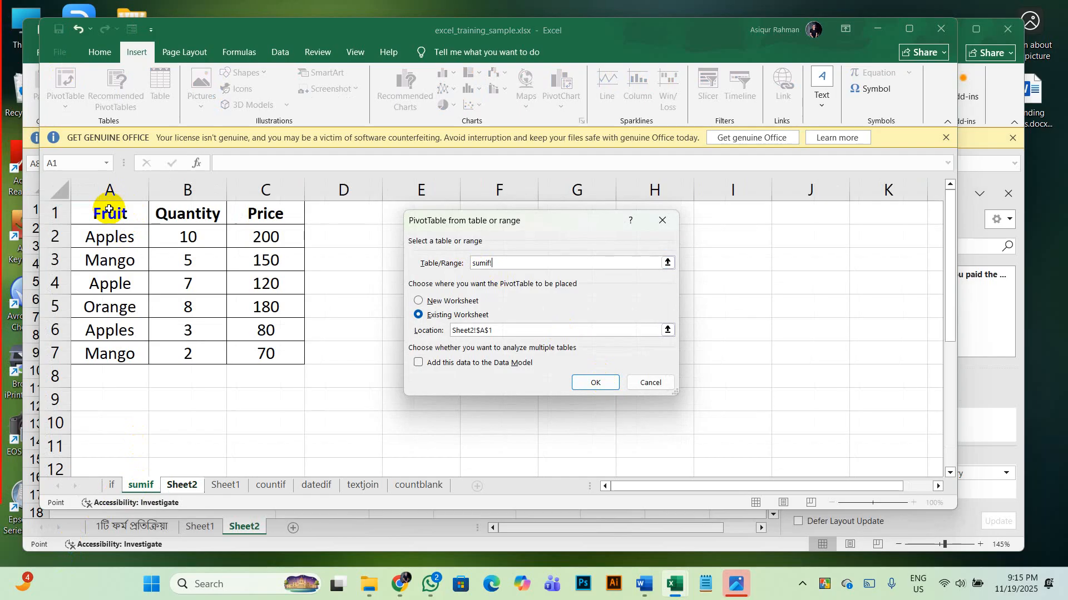
pyautogui.moveTo(109, 210); pyautogui.dragTo(288, 354)
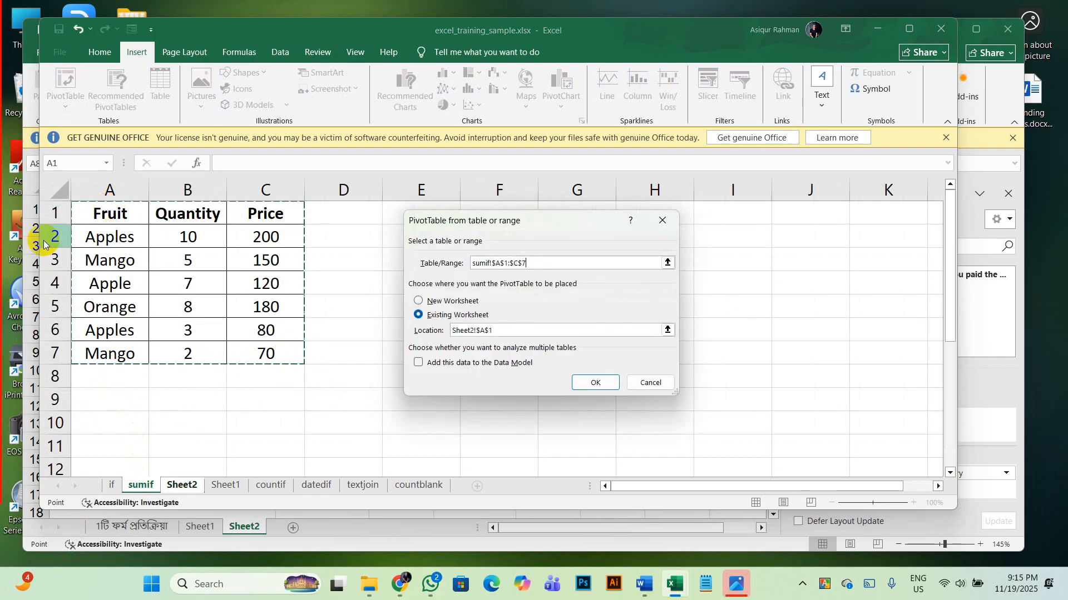
pyautogui.click(92, 190)
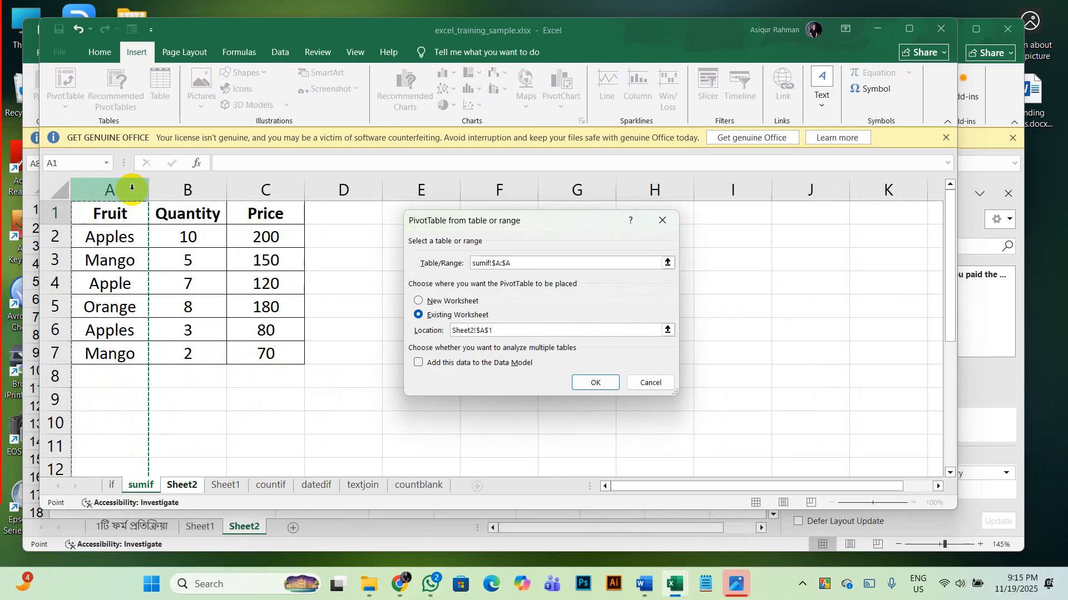
pyautogui.moveTo(133, 188); pyautogui.dragTo(255, 199)
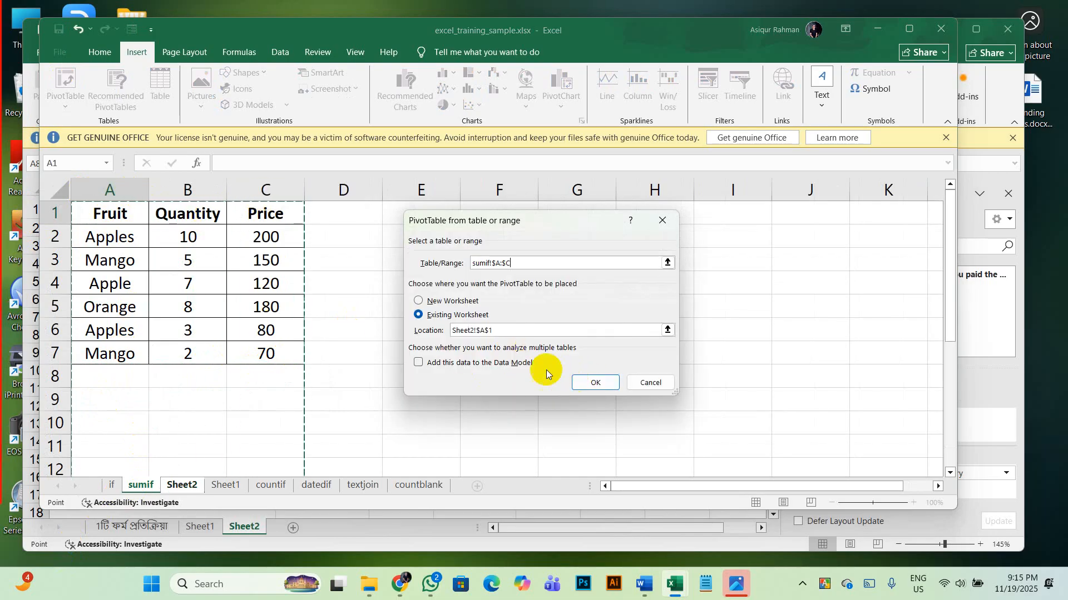
pyautogui.click(588, 382)
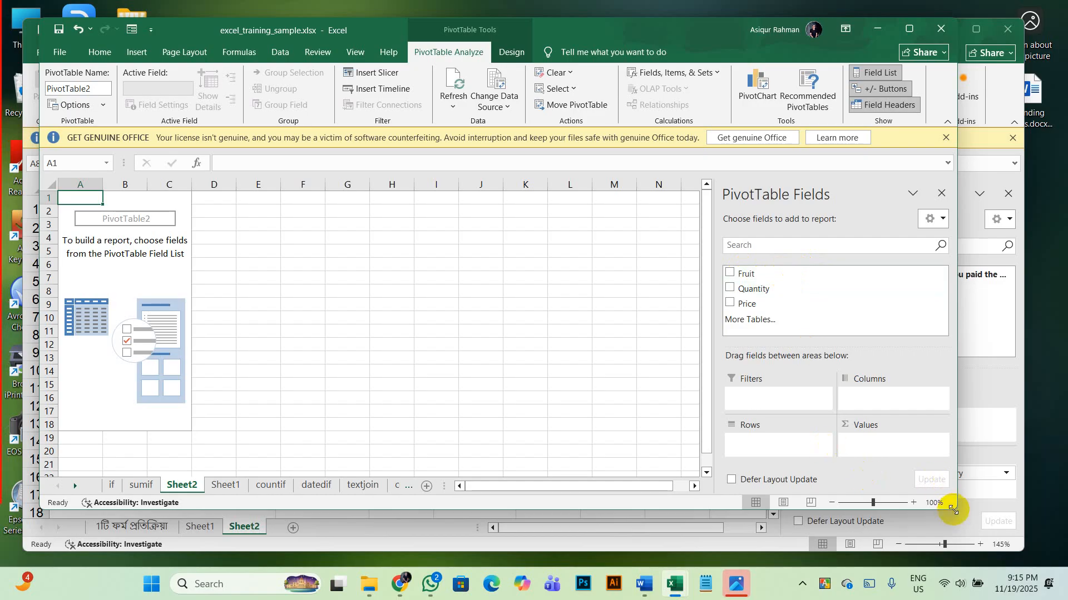
# - Enlarge the window and build the PivotTable with Fruit in Rows and Count of Fruit in Values
pyautogui.moveTo(954, 507); pyautogui.dragTo(1013, 551)
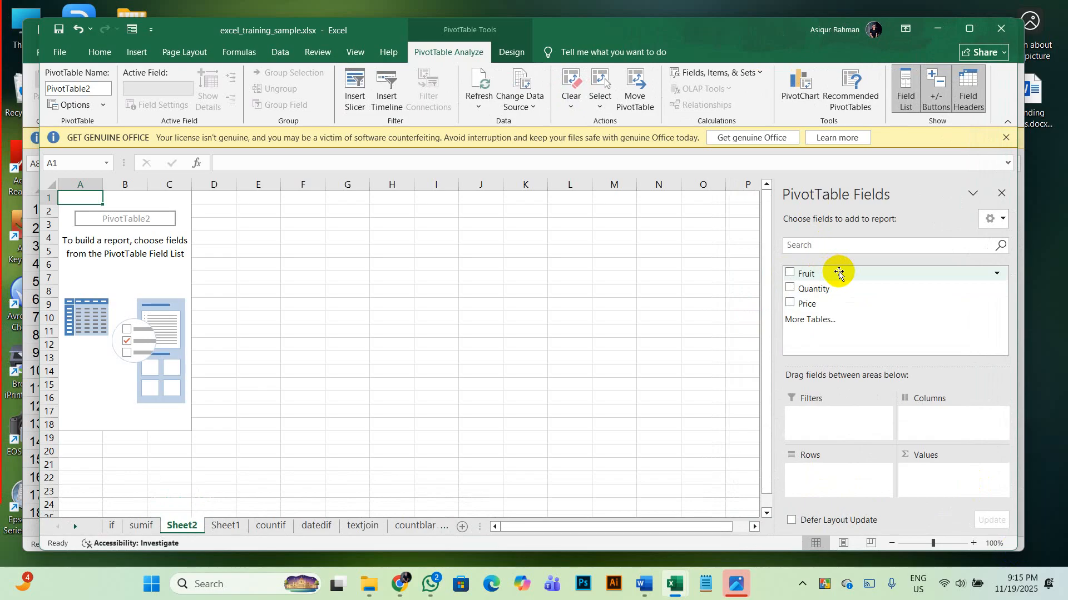
pyautogui.moveTo(839, 274); pyautogui.dragTo(829, 470)
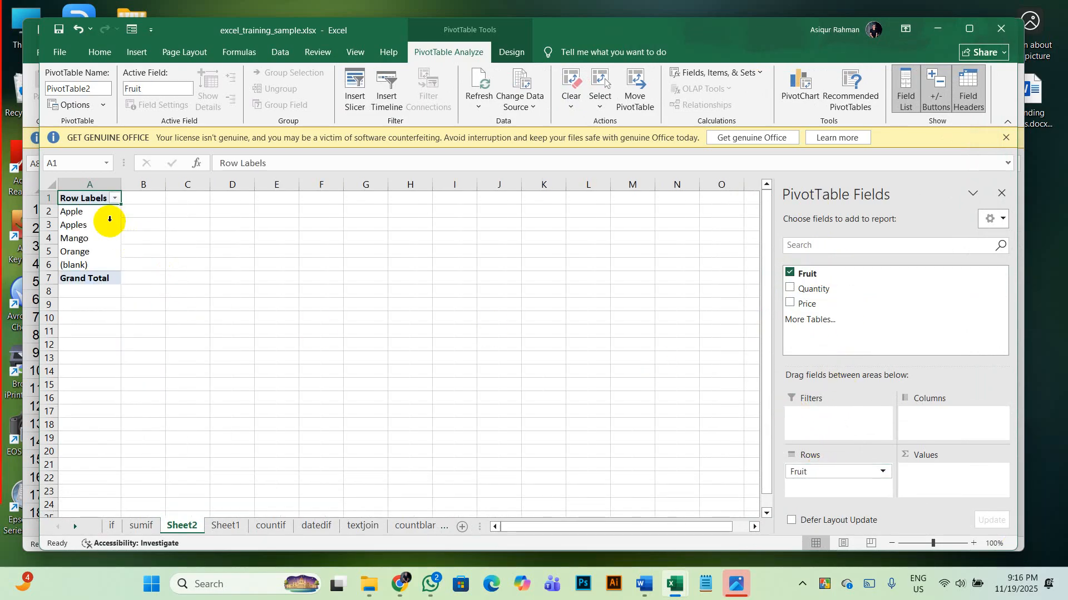
pyautogui.scroll(10, 107, 218)
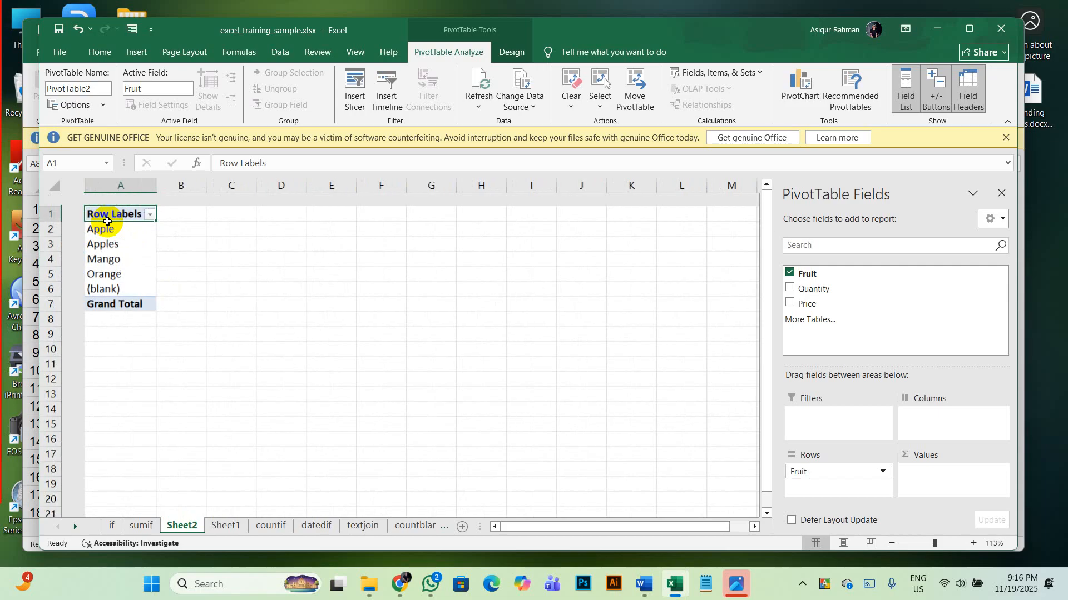
pyautogui.scroll(-7, 104, 222)
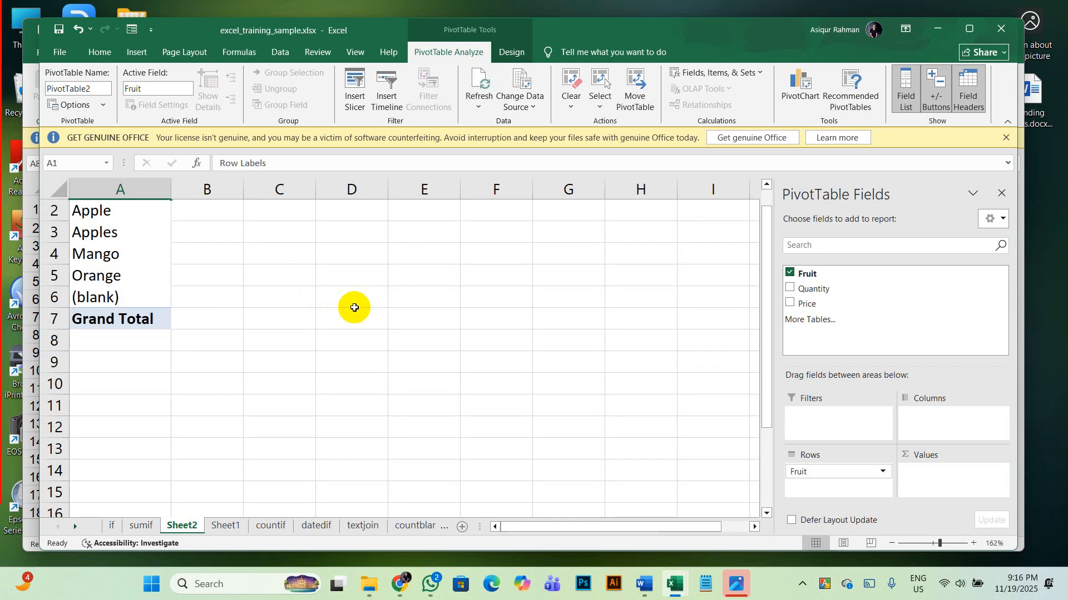
pyautogui.scroll(1, 359, 305)
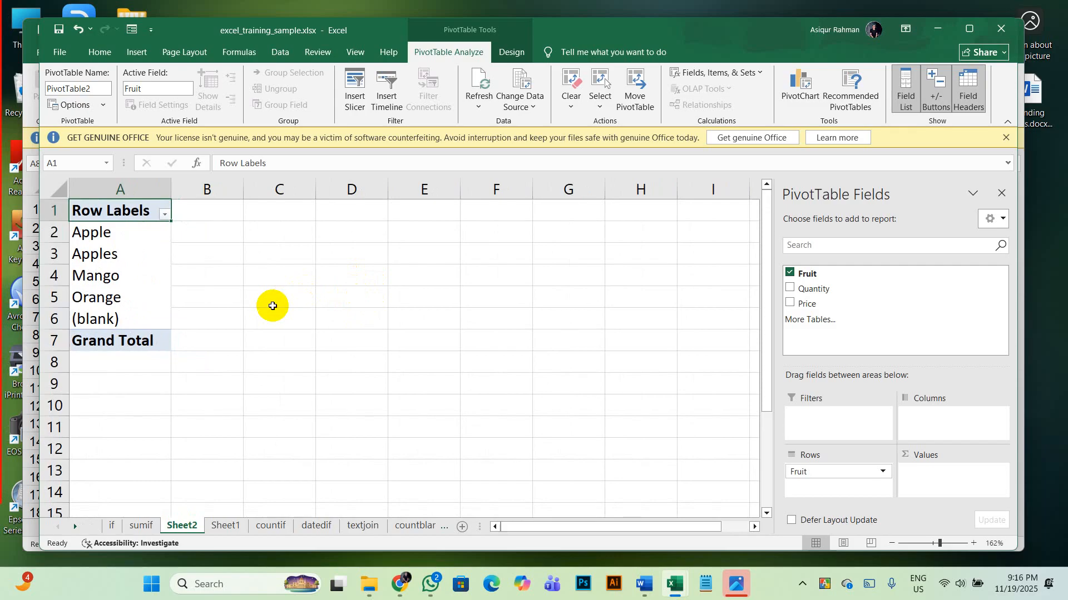
pyautogui.moveTo(805, 273); pyautogui.dragTo(936, 482)
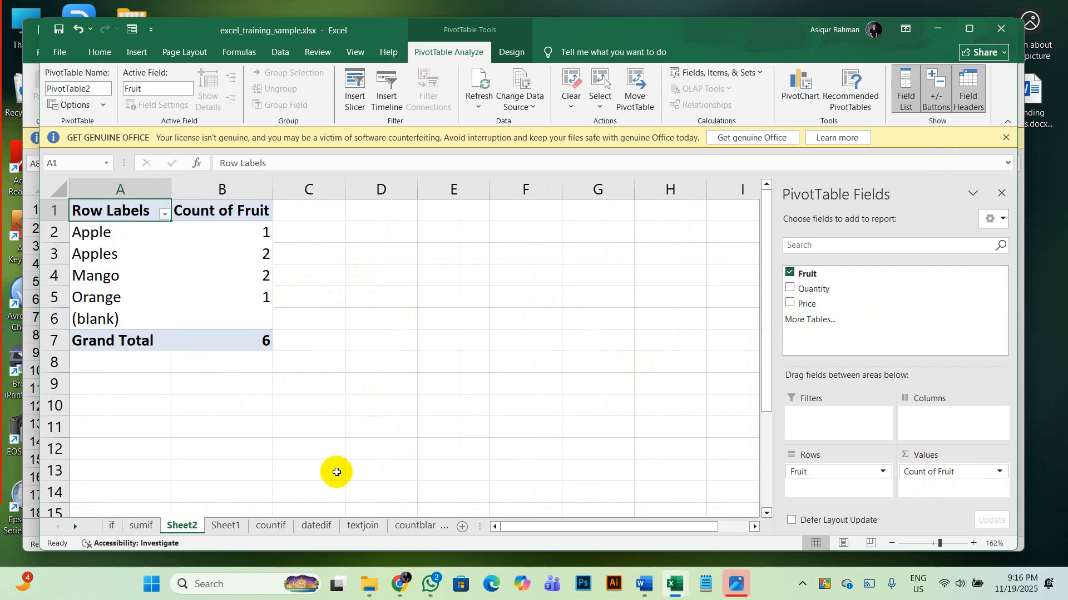
# - Correct the fruit name in cell A4 of the sumif sheet to Apples
pyautogui.click(141, 528)
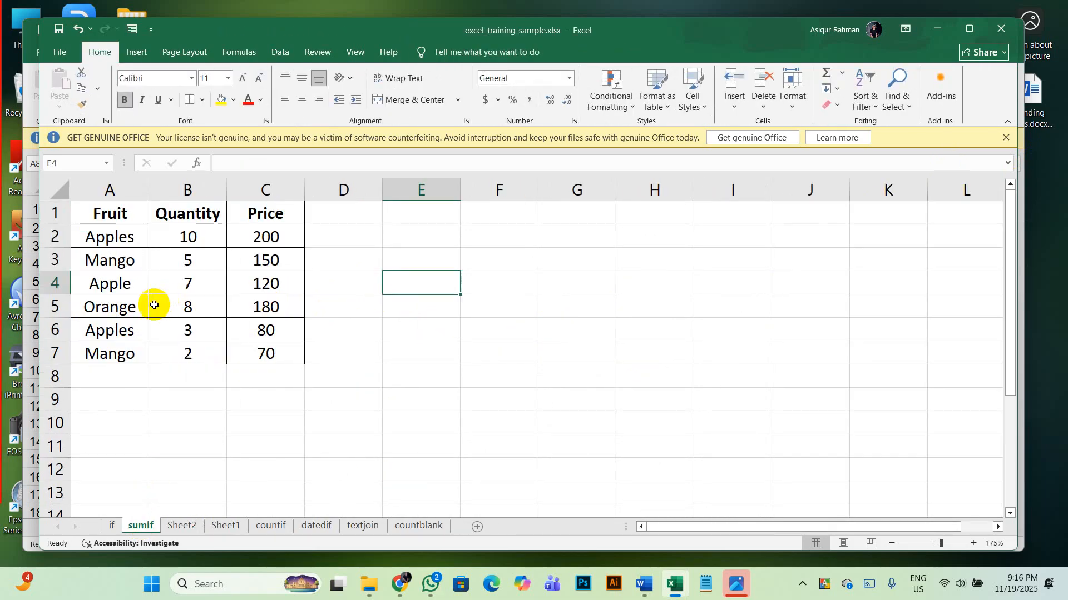
pyautogui.click(135, 283)
pyautogui.doubleClick(135, 283)
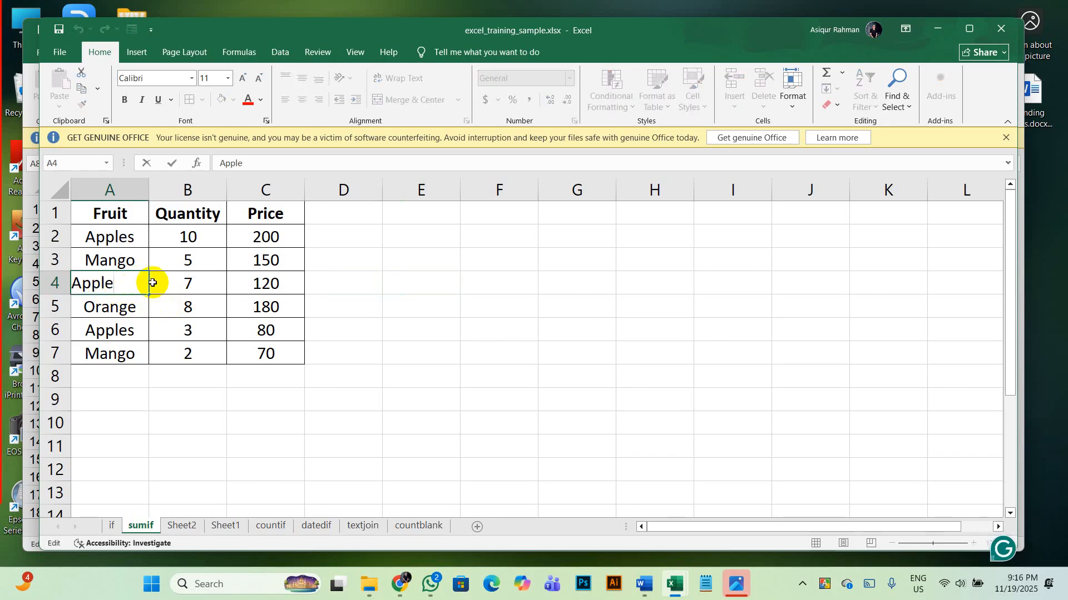
pyautogui.press('Return')
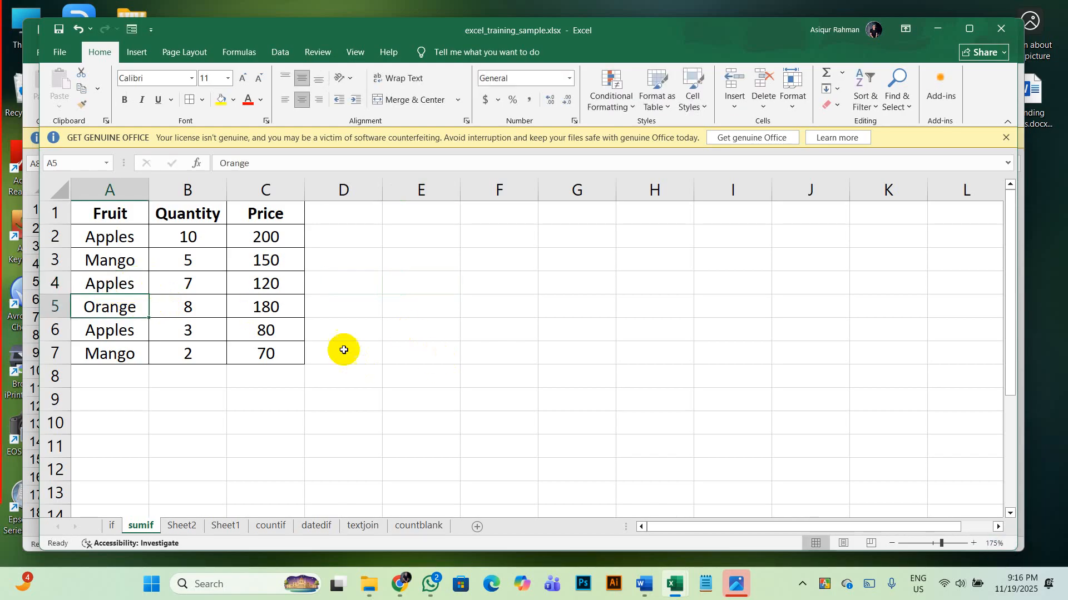
# - Refresh the fruit count PivotTable on Sheet2 so it picks up the corrected source data, and select the Orange count
pyautogui.click(182, 526)
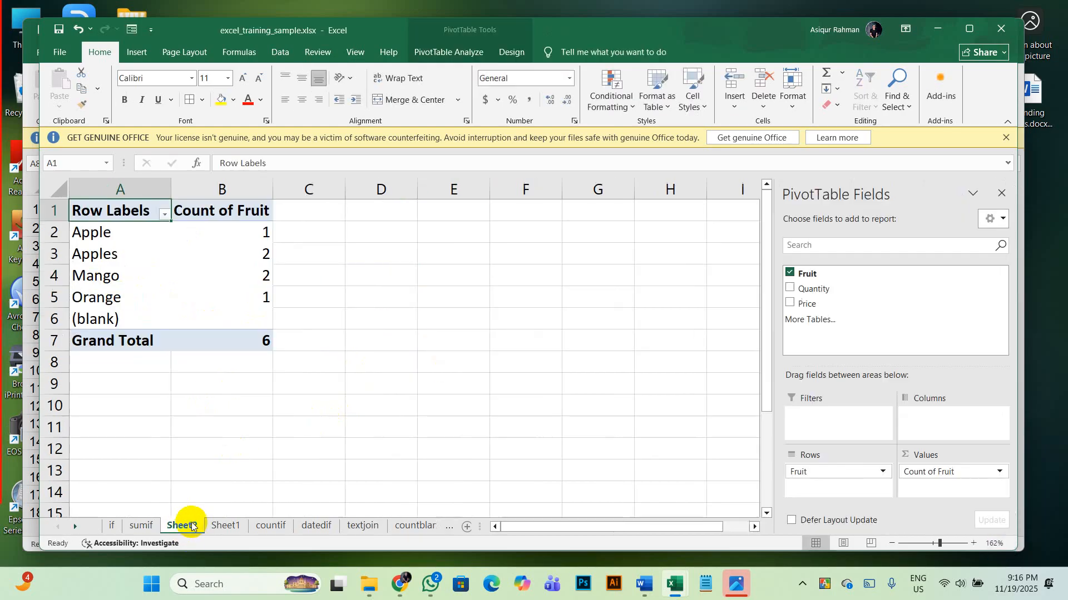
pyautogui.click(146, 264)
pyautogui.rightClick(189, 237)
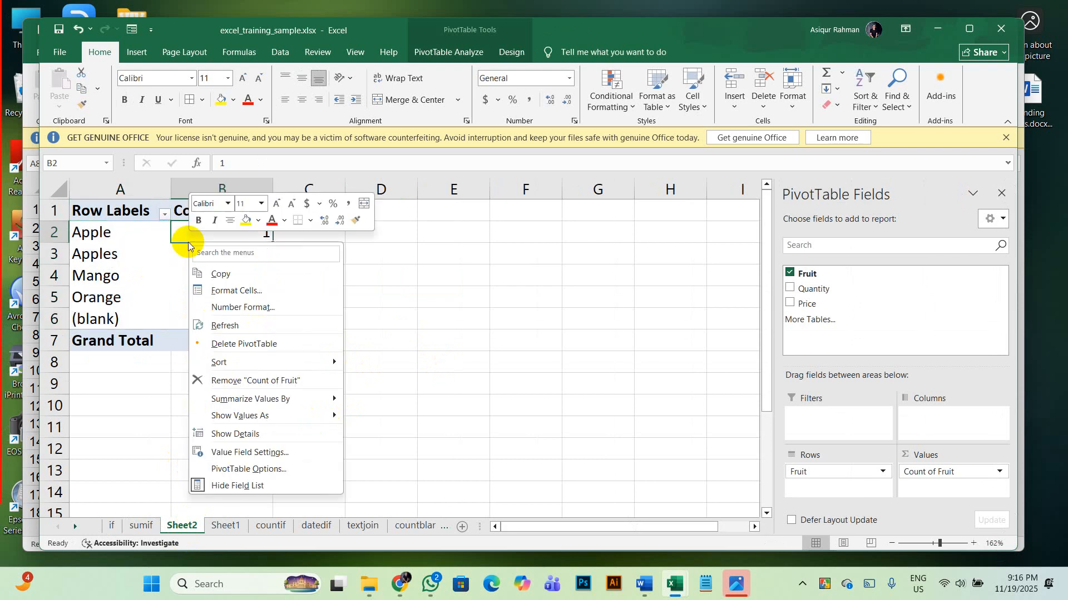
pyautogui.click(245, 325)
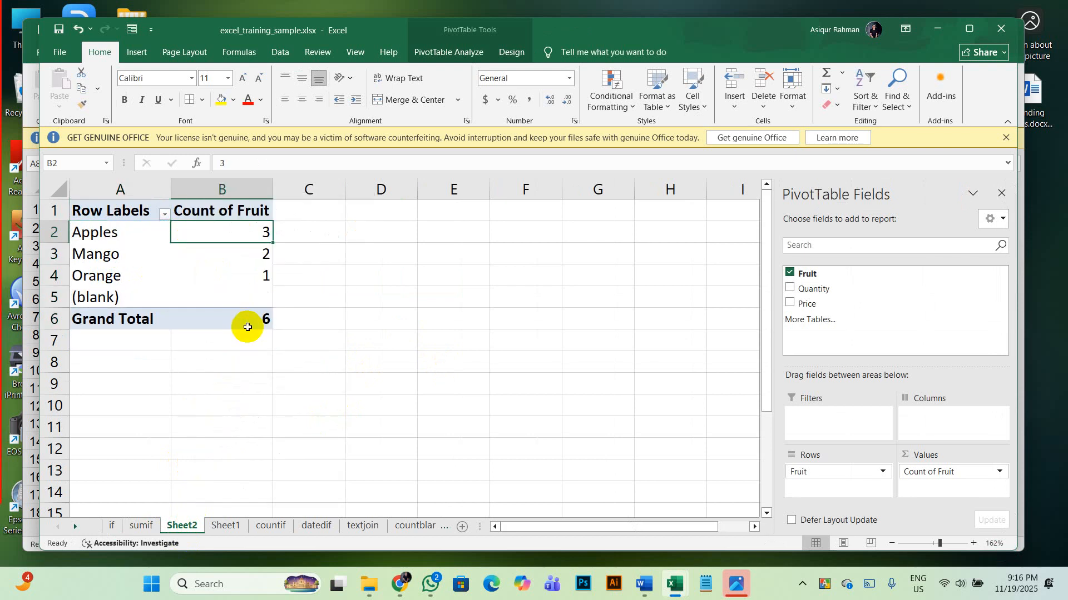
pyautogui.click(205, 273)
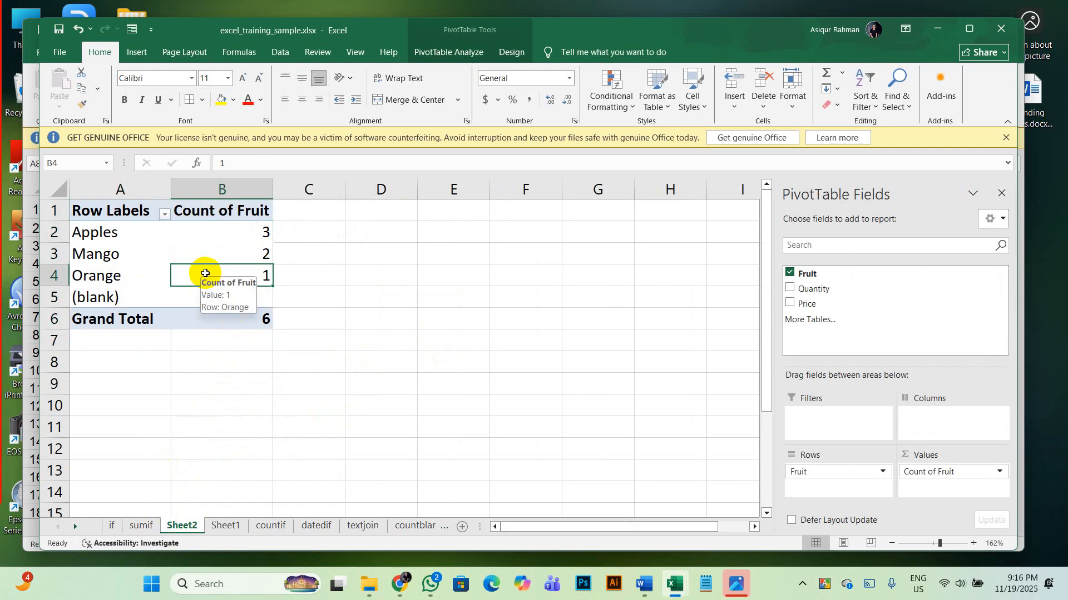
# - Add the Quantity field to the fruit PivotTable's Rows below Fruit, and return to the source data on the sumif sheet
pyautogui.click(463, 31)
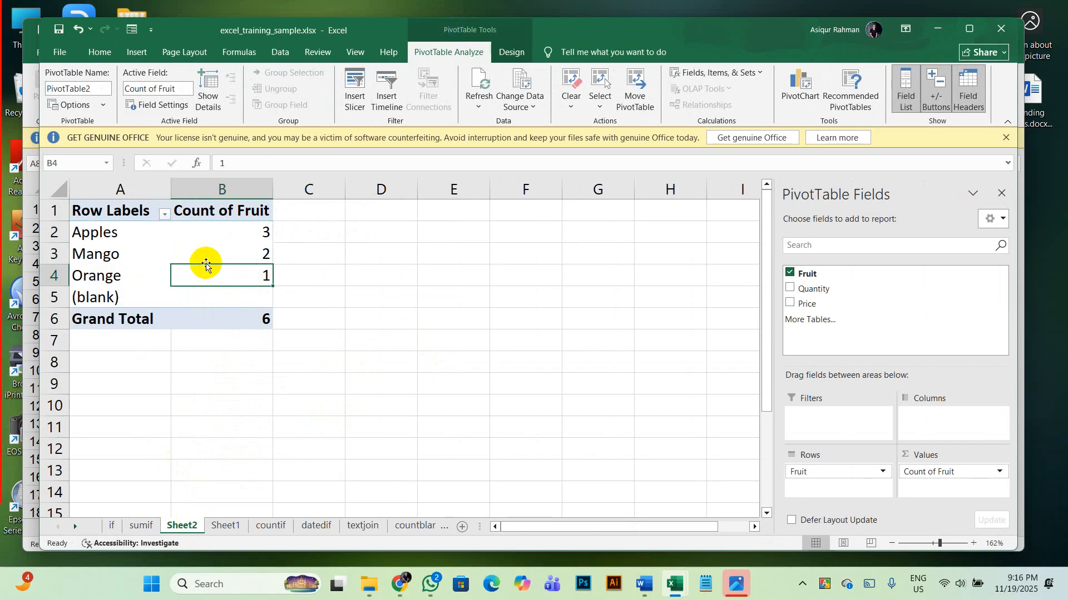
pyautogui.click(234, 241)
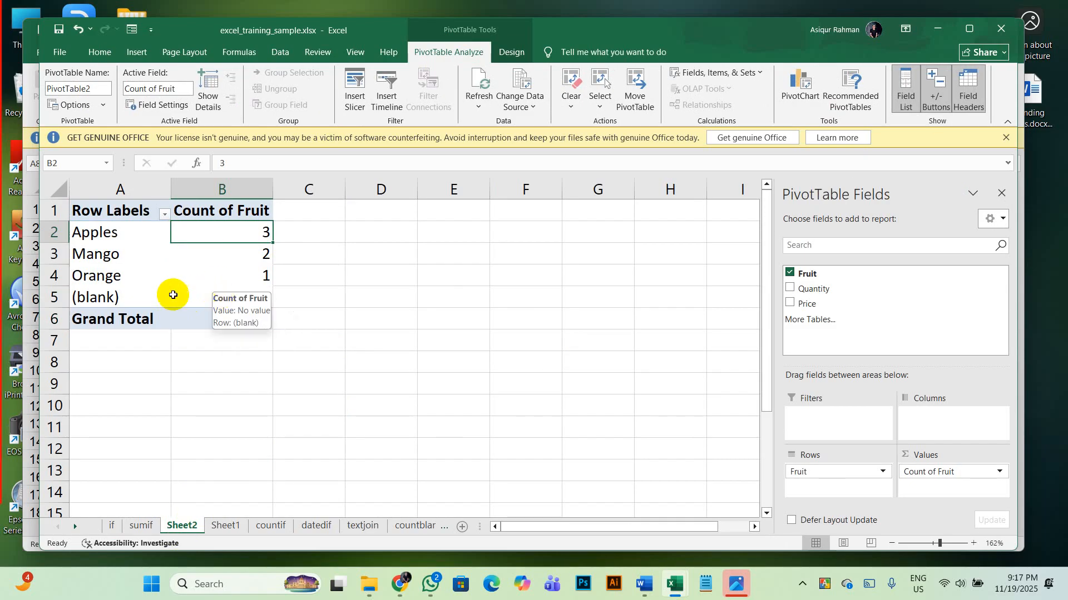
pyautogui.click(173, 295)
pyautogui.click(143, 298)
pyautogui.click(218, 300)
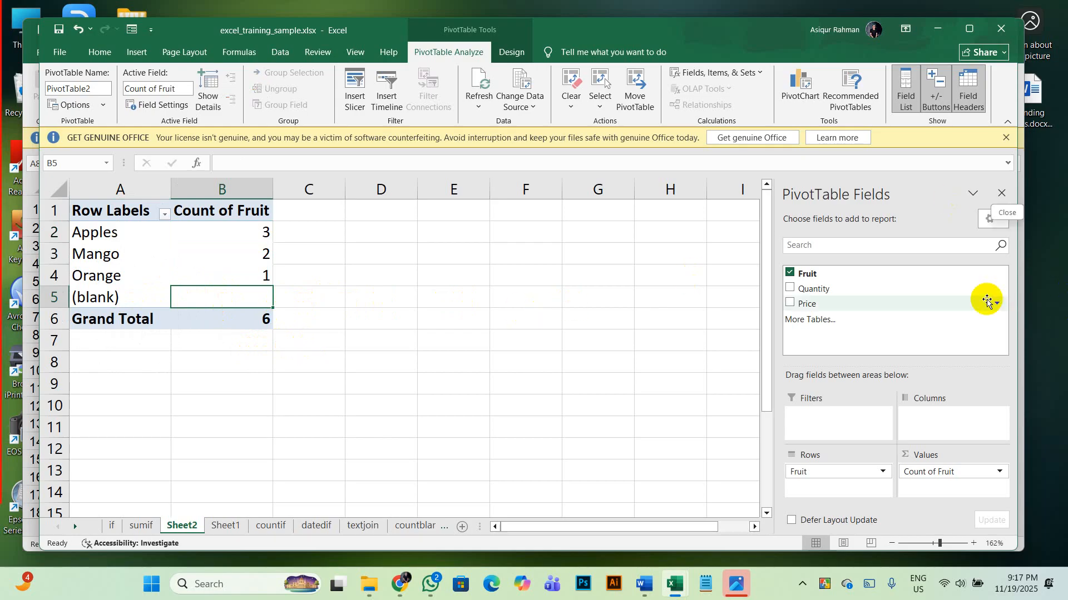
pyautogui.moveTo(820, 295); pyautogui.dragTo(831, 490)
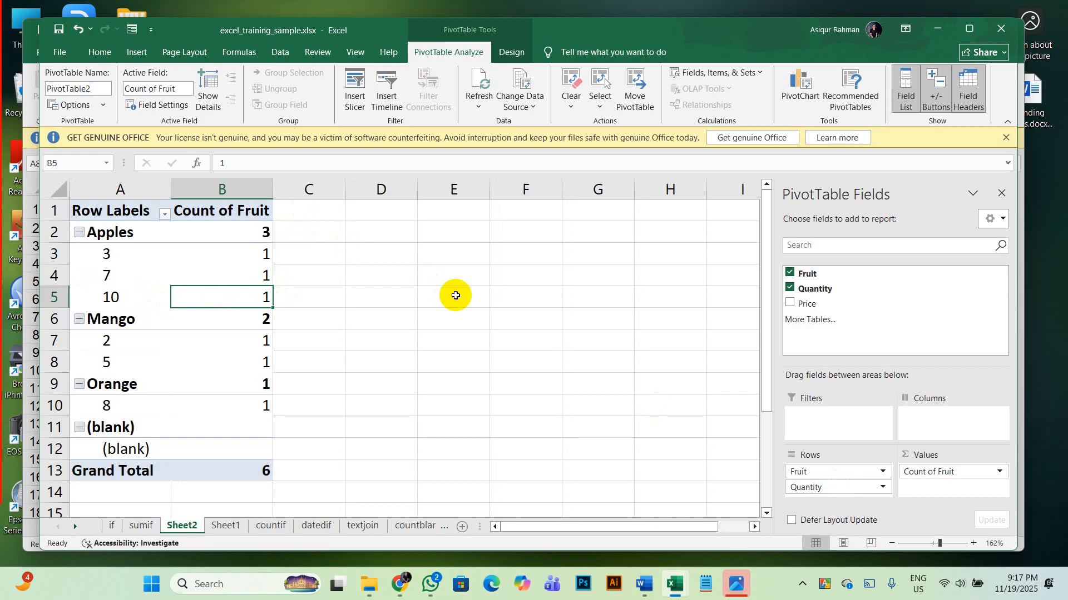
pyautogui.click(141, 526)
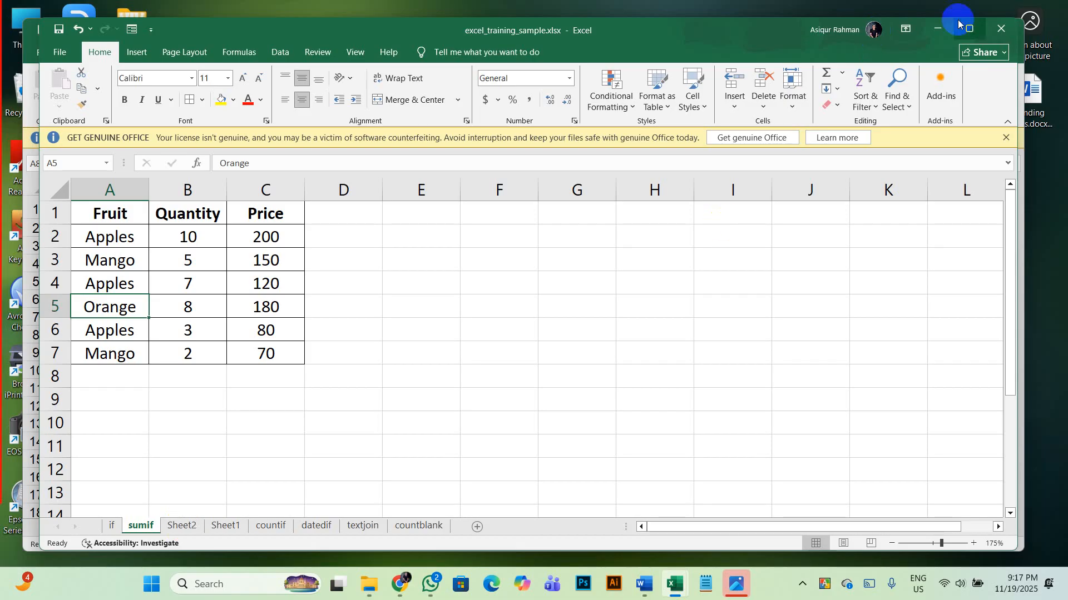
# - Minimize the open workbooks and open Electrical Support Tracker 2025. October updated.xlsx from the Downloads folder in Excel
pyautogui.click(938, 30)
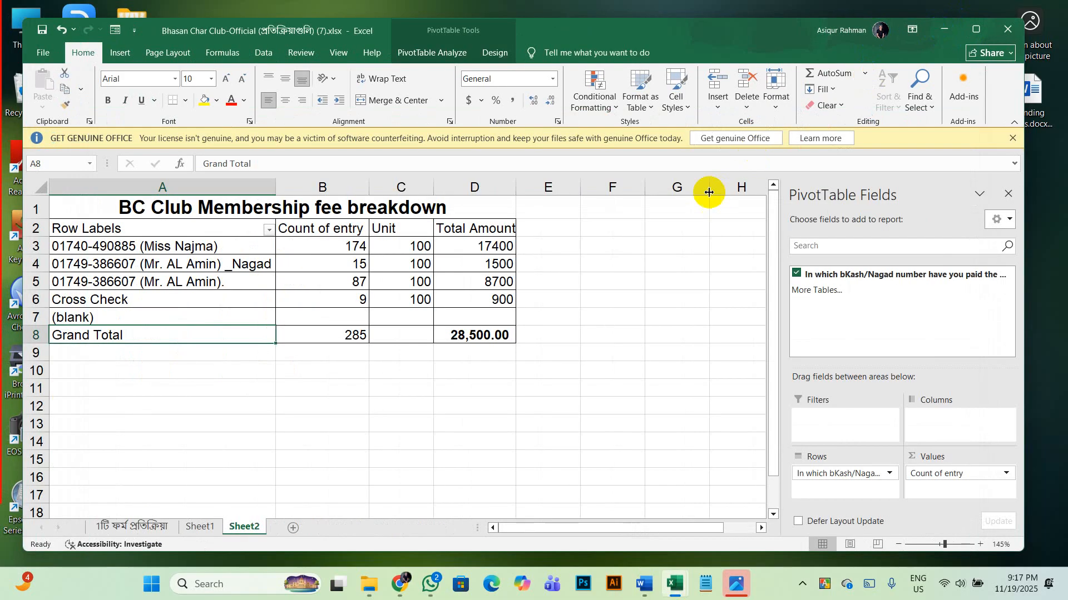
pyautogui.click(948, 25)
pyautogui.hotkey('alt', 'Tab')
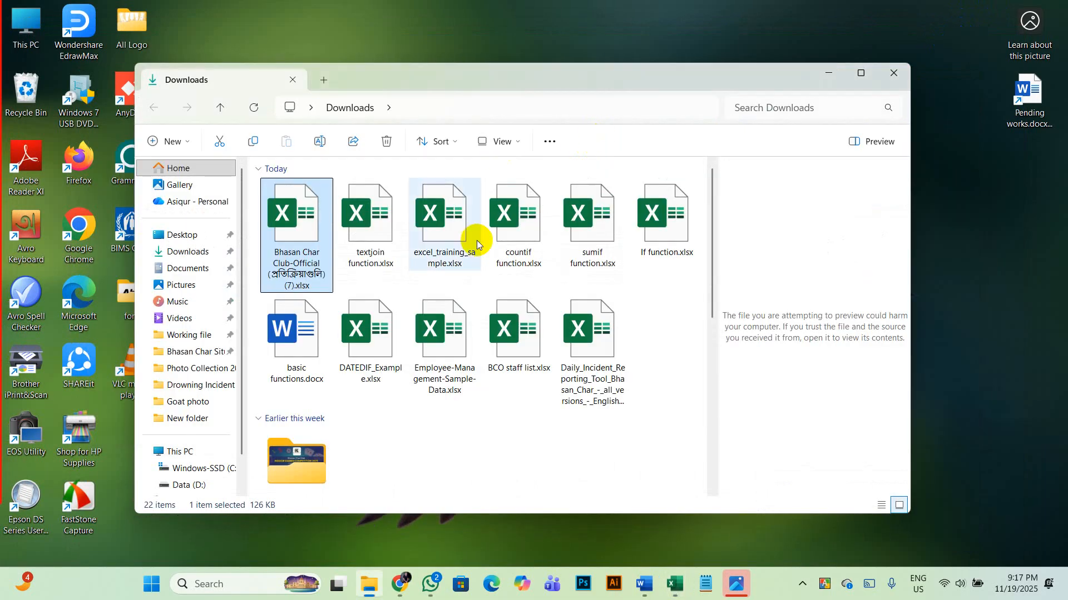
pyautogui.click(495, 409)
pyautogui.scroll(-6, 476, 391)
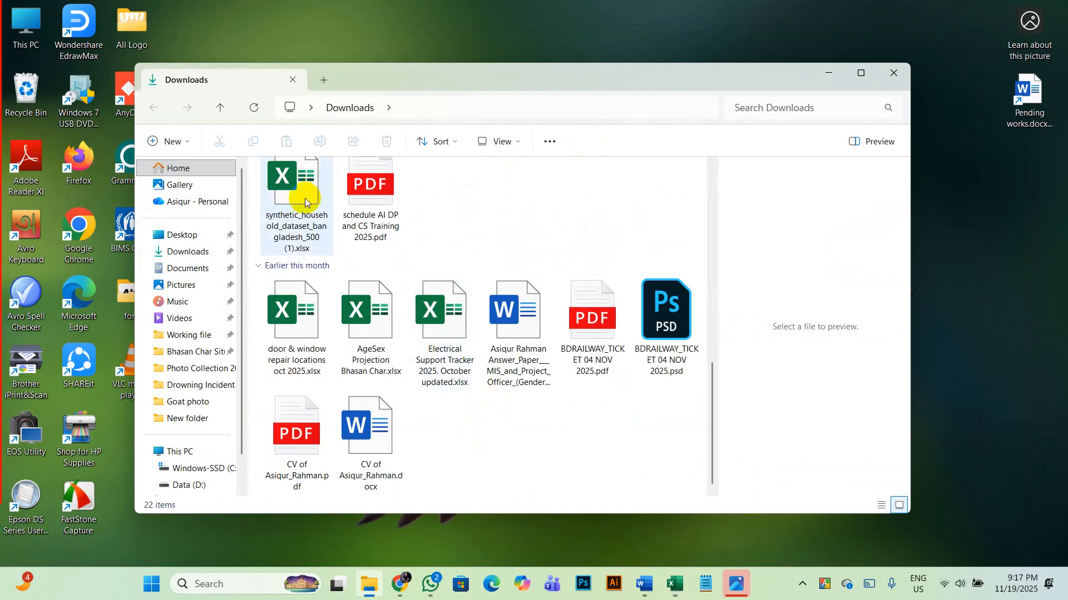
pyautogui.click(295, 322)
pyautogui.doubleClick(444, 316)
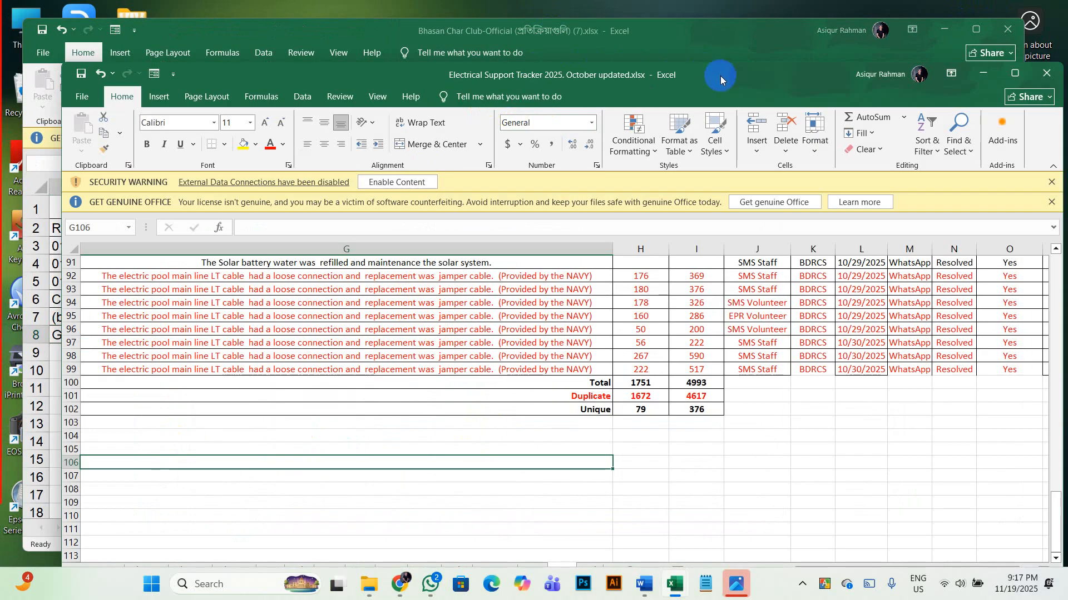
pyautogui.moveTo(719, 75); pyautogui.dragTo(682, 43)
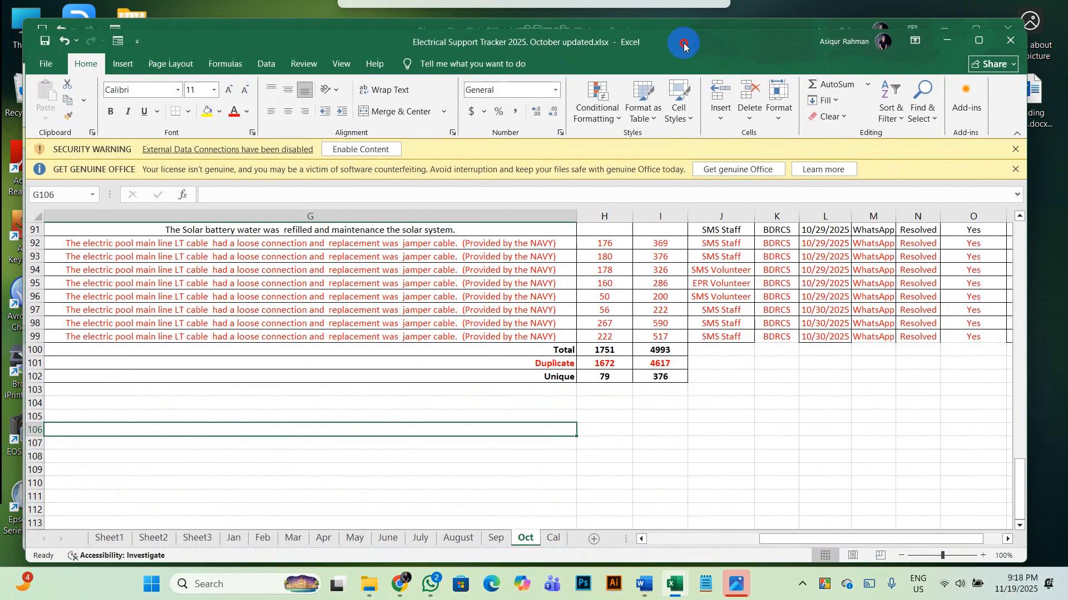
# - Show Sheet2 of the electrical support tracker and view its cluster PivotTables back to column A
pyautogui.click(155, 538)
pyautogui.scroll(15, 405, 255)
pyautogui.hscroll(-2, 404, 280)
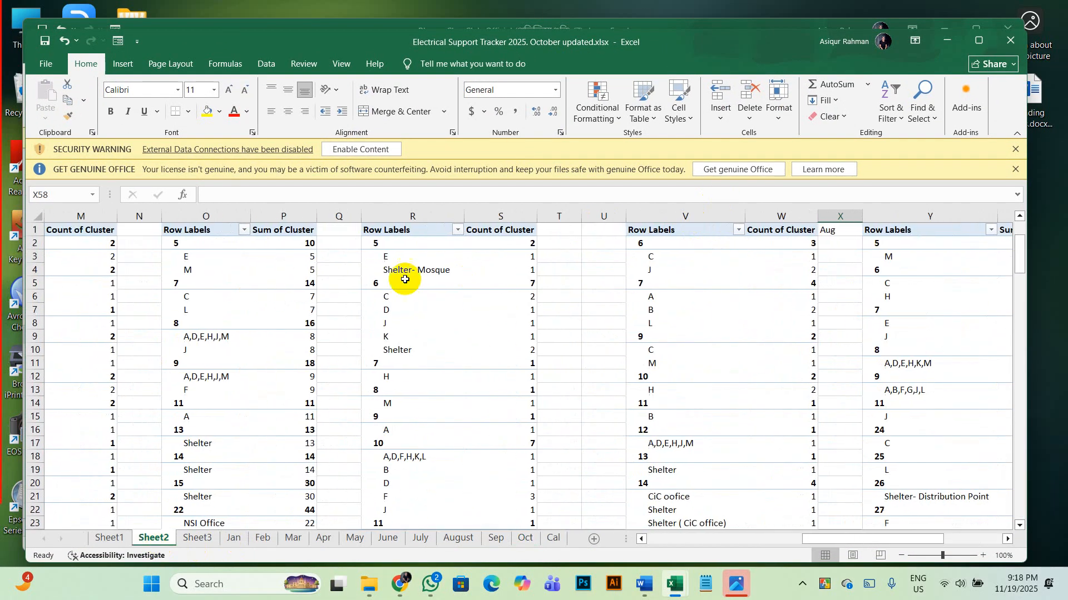
pyautogui.hscroll(-6, 405, 279)
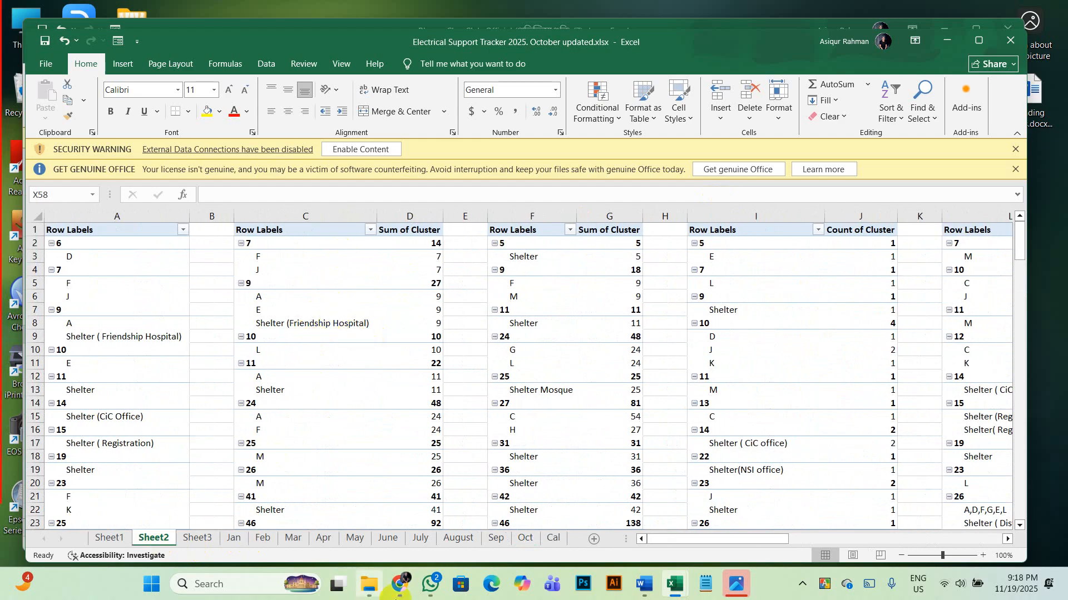
# - Examine the electricity problem records on the August sheet, including the household and individual totals beneath them
pyautogui.click(457, 537)
pyautogui.scroll(20, 417, 361)
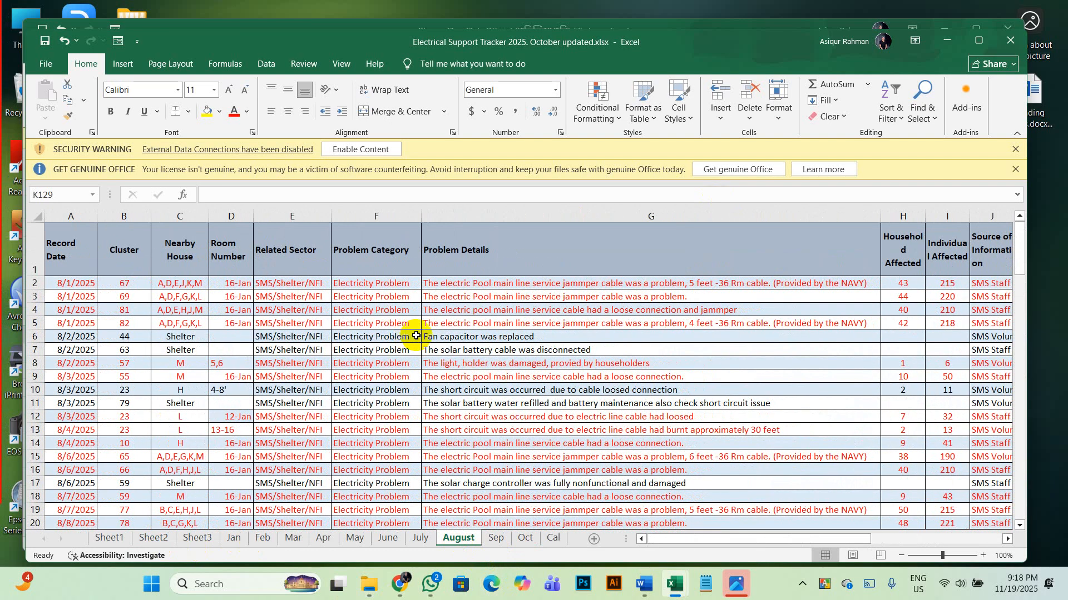
pyautogui.click(554, 344)
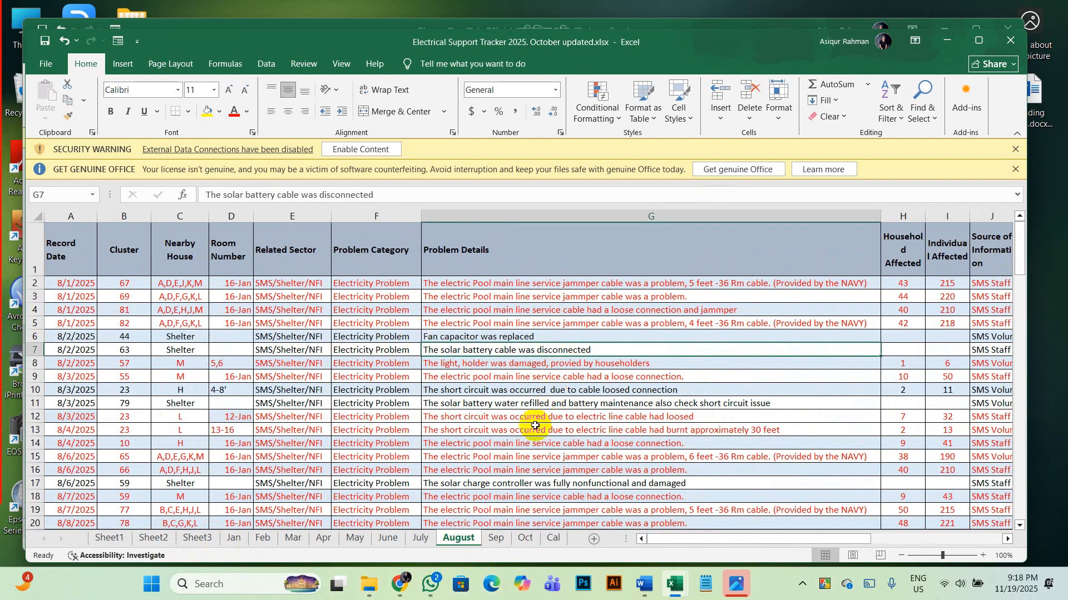
pyautogui.click(191, 284)
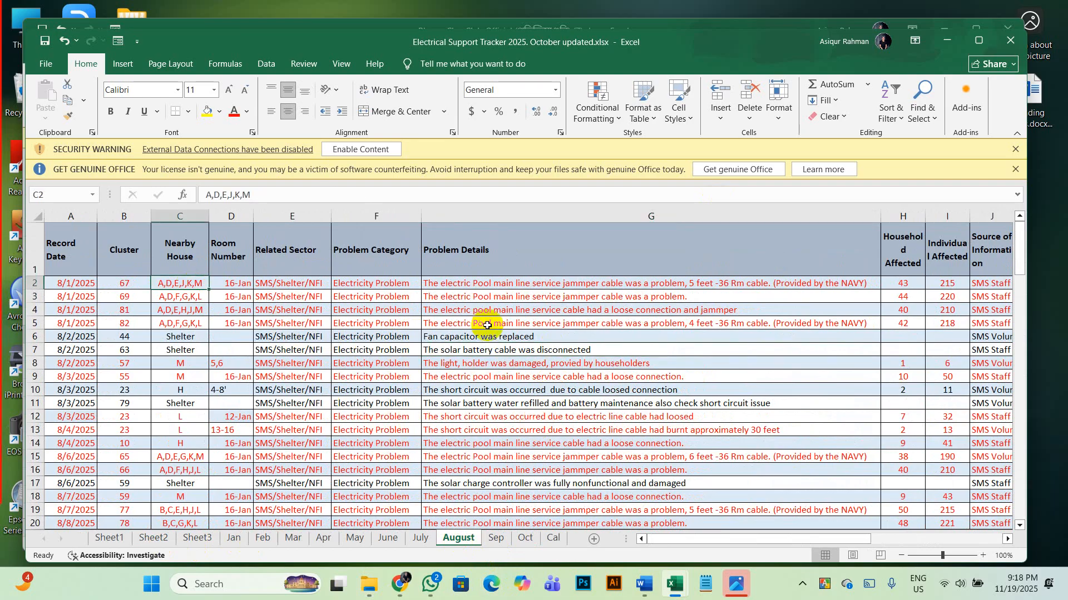
pyautogui.click(571, 340)
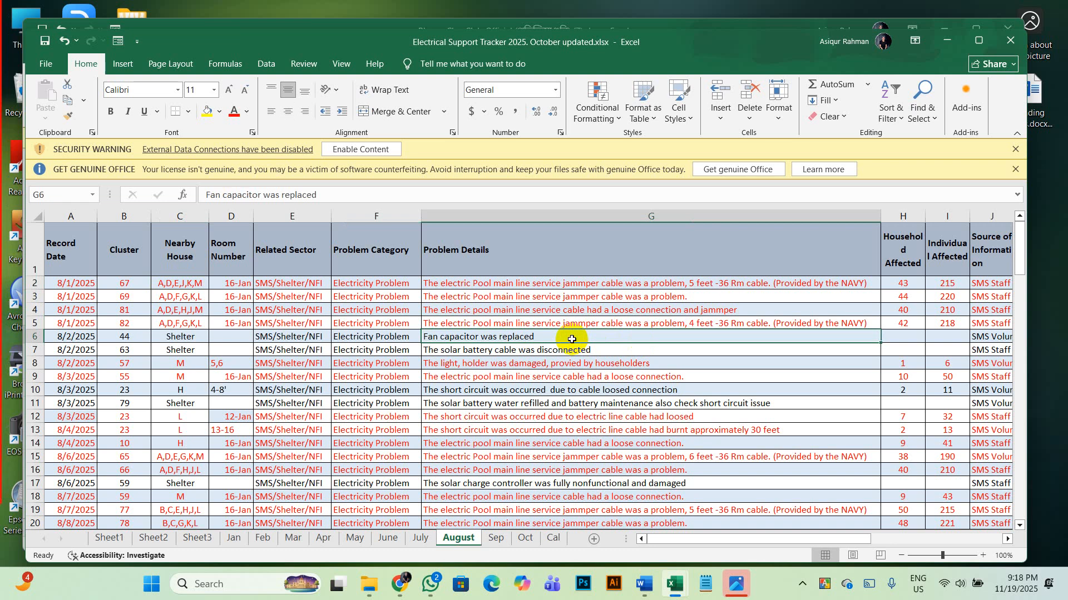
pyautogui.scroll(-2, 572, 340)
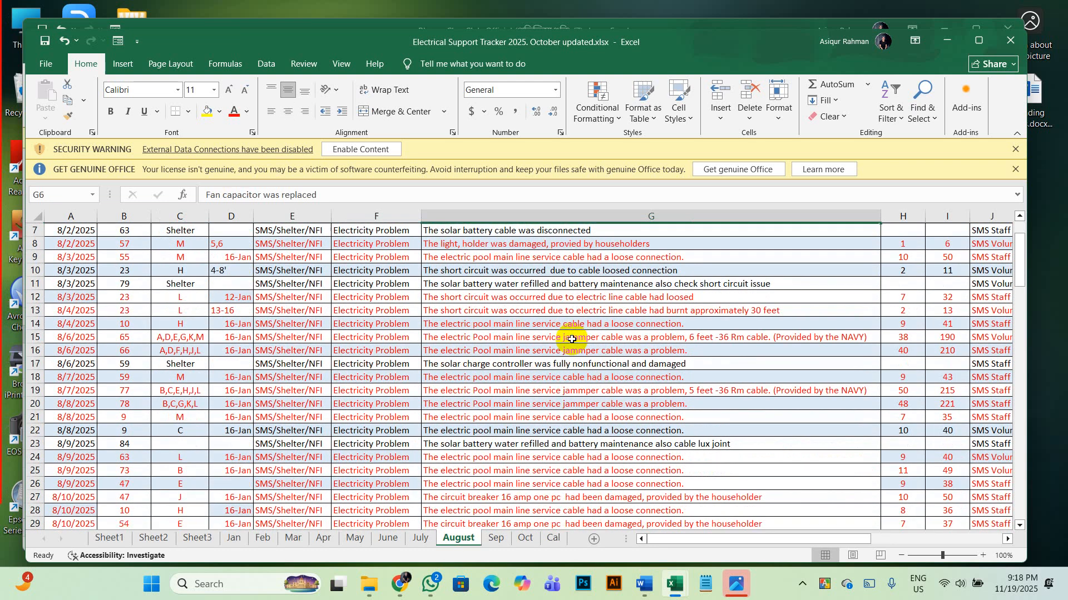
pyautogui.scroll(-8, 572, 339)
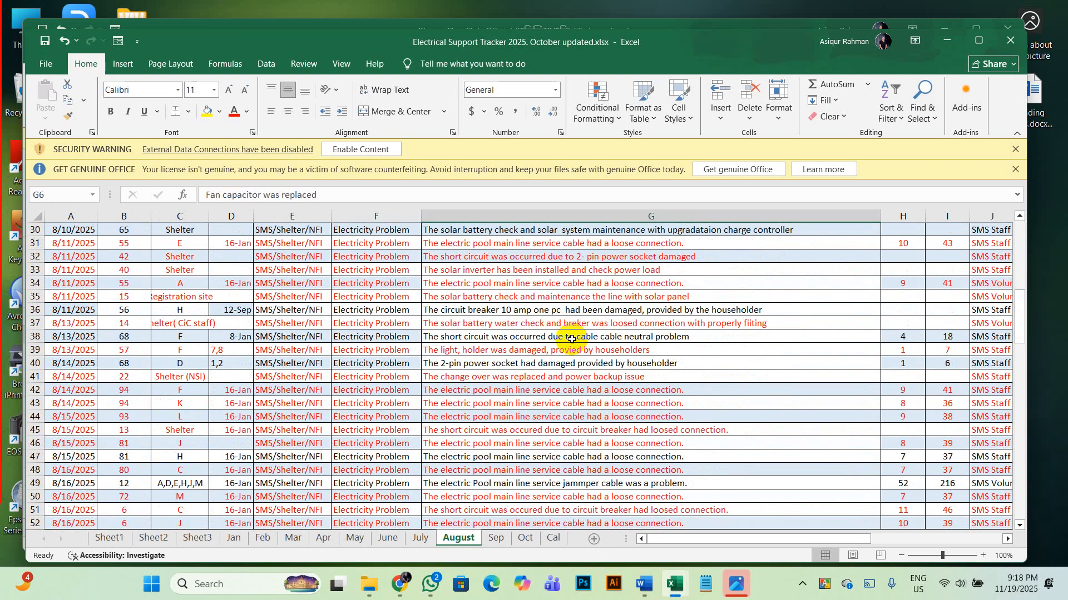
pyautogui.scroll(-8, 572, 339)
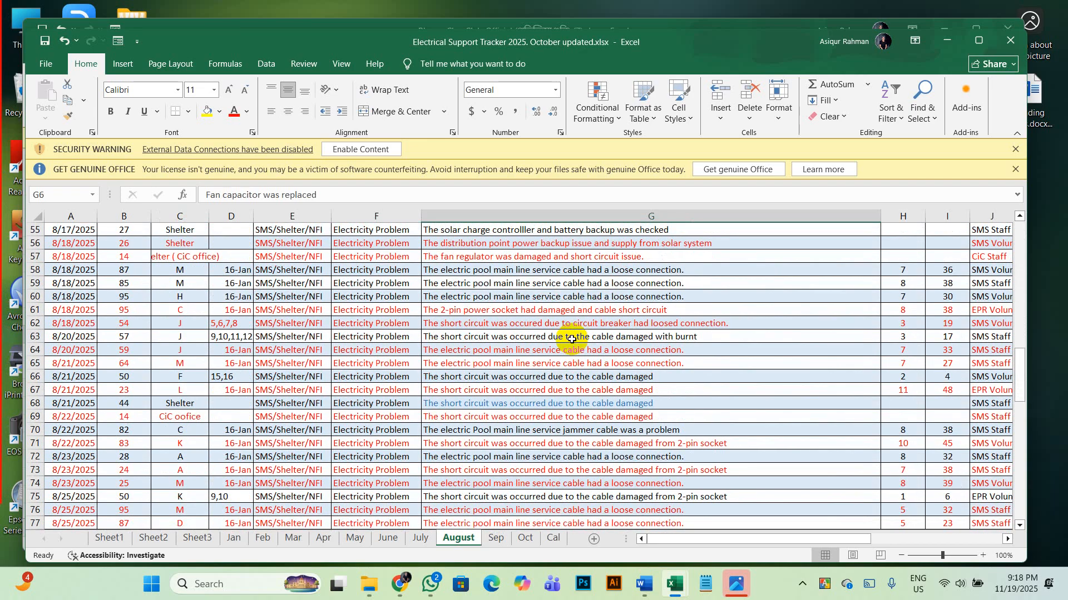
pyautogui.scroll(-9, 572, 339)
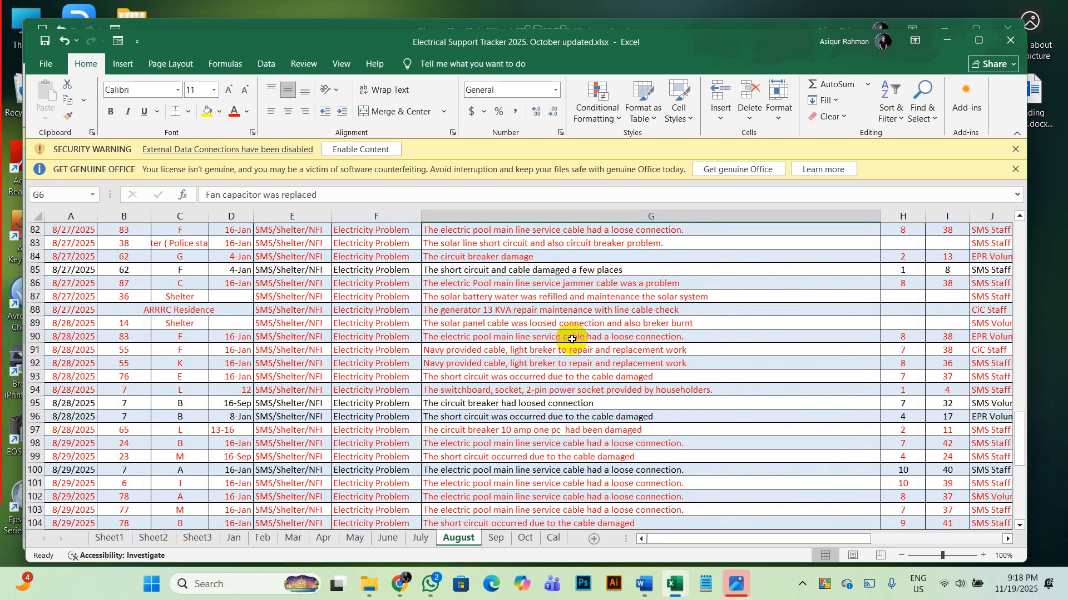
pyautogui.scroll(-9, 571, 339)
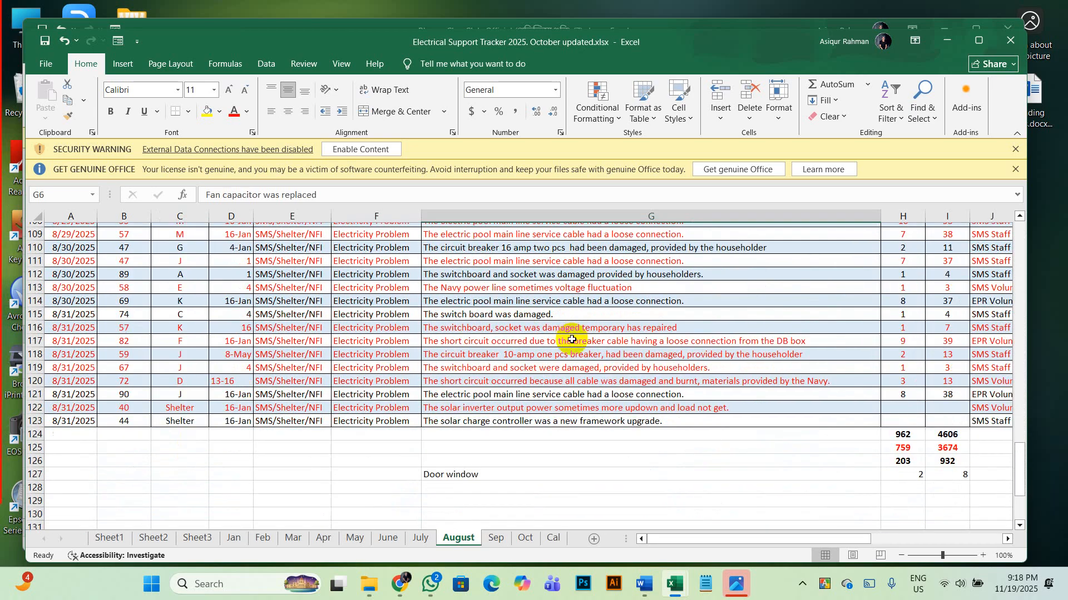
pyautogui.hscroll(5, 611, 345)
pyautogui.keyDown('ctrl'); pyautogui.scroll(3, 695, 445); pyautogui.keyUp('ctrl')
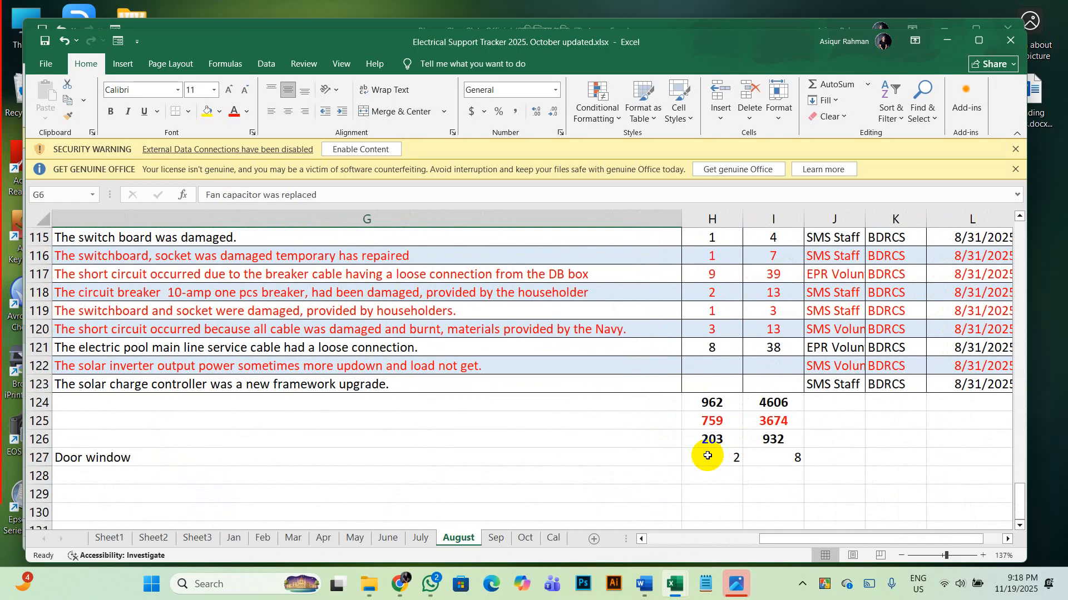
pyautogui.keyDown('ctrl'); pyautogui.scroll(-6, 707, 456); pyautogui.keyUp('ctrl')
pyautogui.scroll(16, 625, 416)
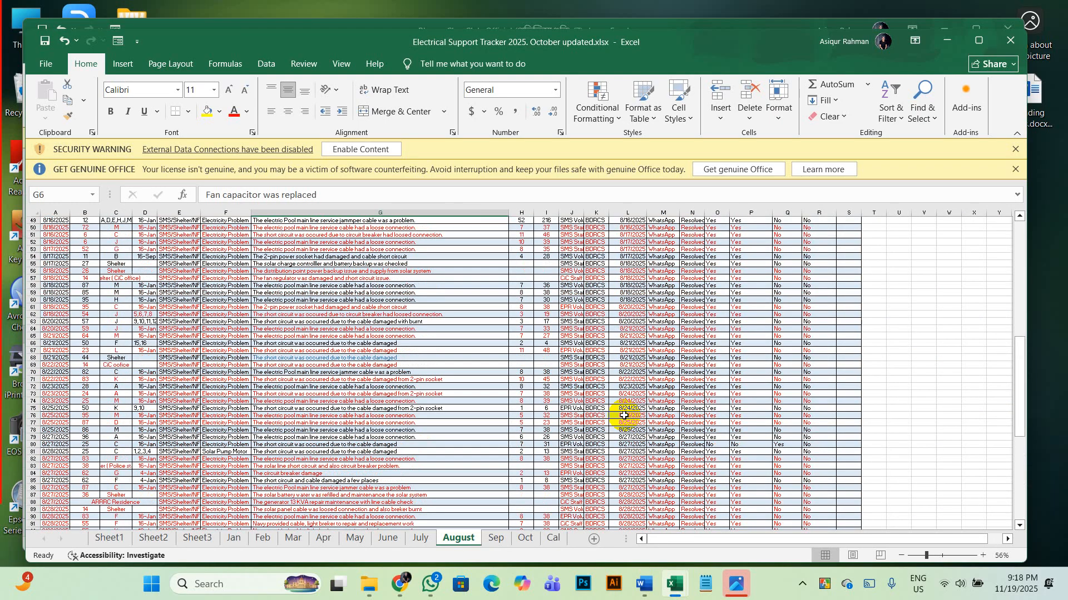
# - Review the side-by-side PivotTables on Sheet2, from column A through those marked Aug and October
pyautogui.click(153, 538)
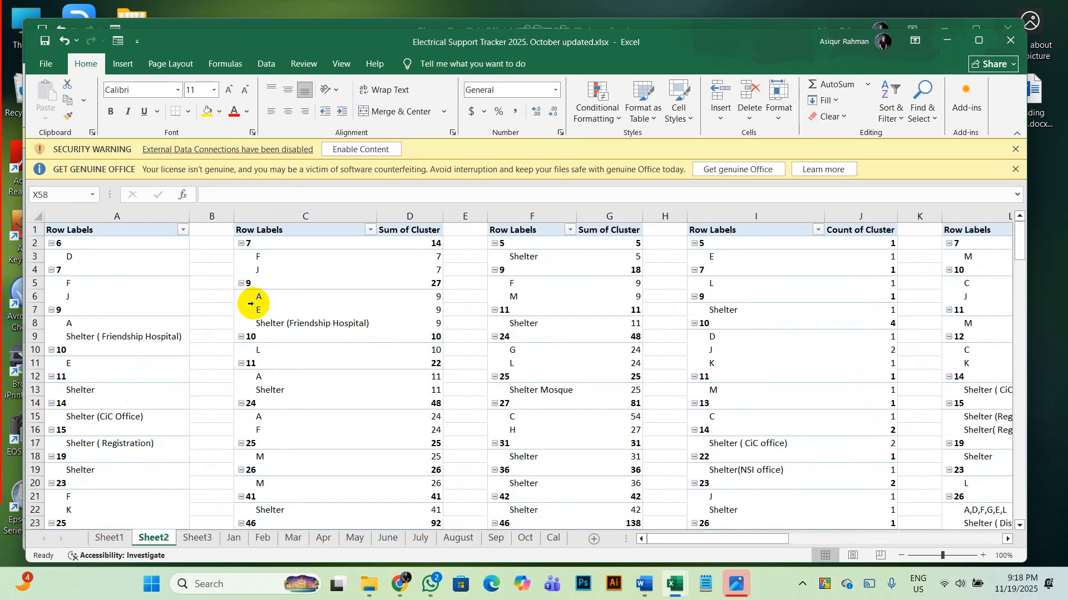
pyautogui.hscroll(3, 382, 298)
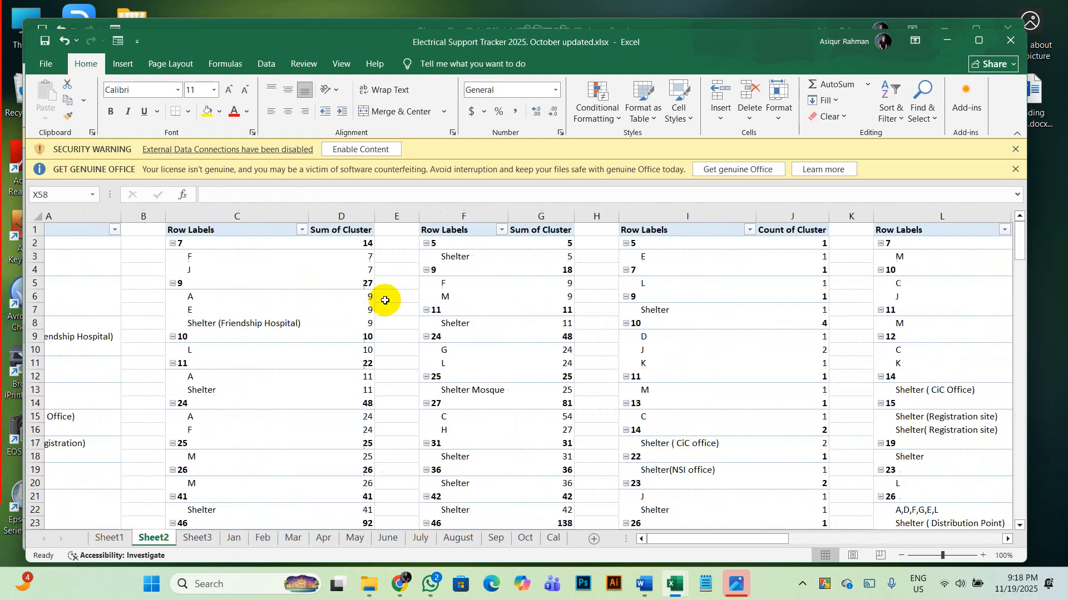
pyautogui.hscroll(5, 384, 300)
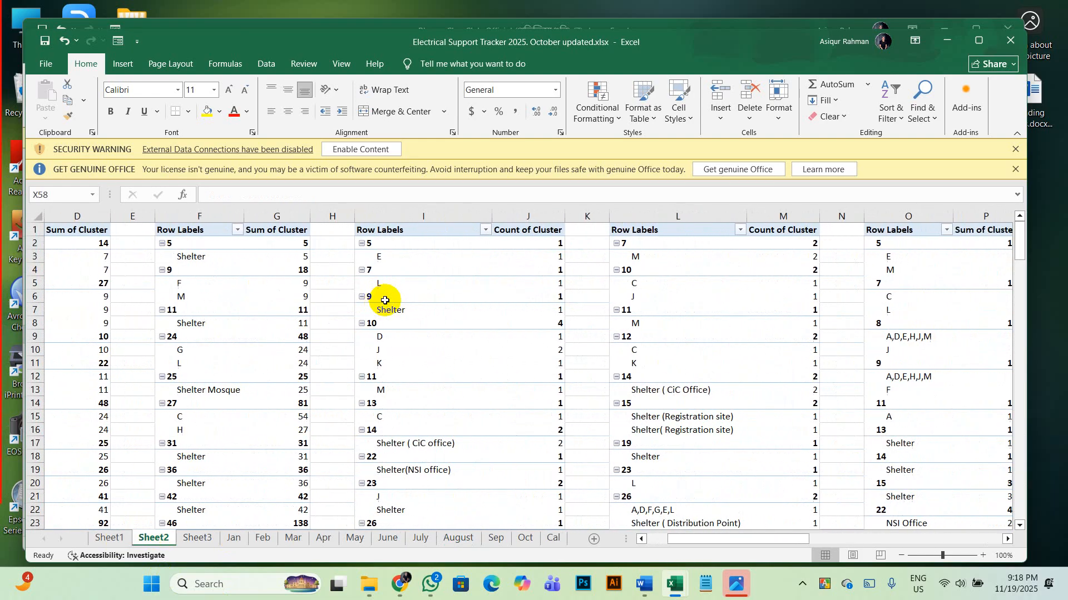
pyautogui.hscroll(6, 384, 300)
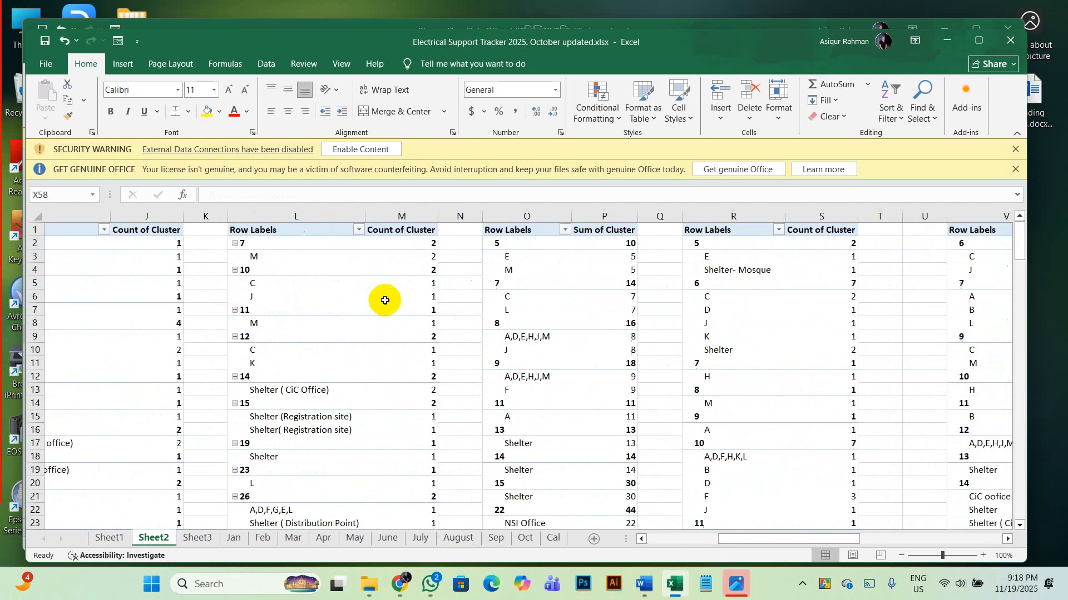
pyautogui.hscroll(6, 384, 300)
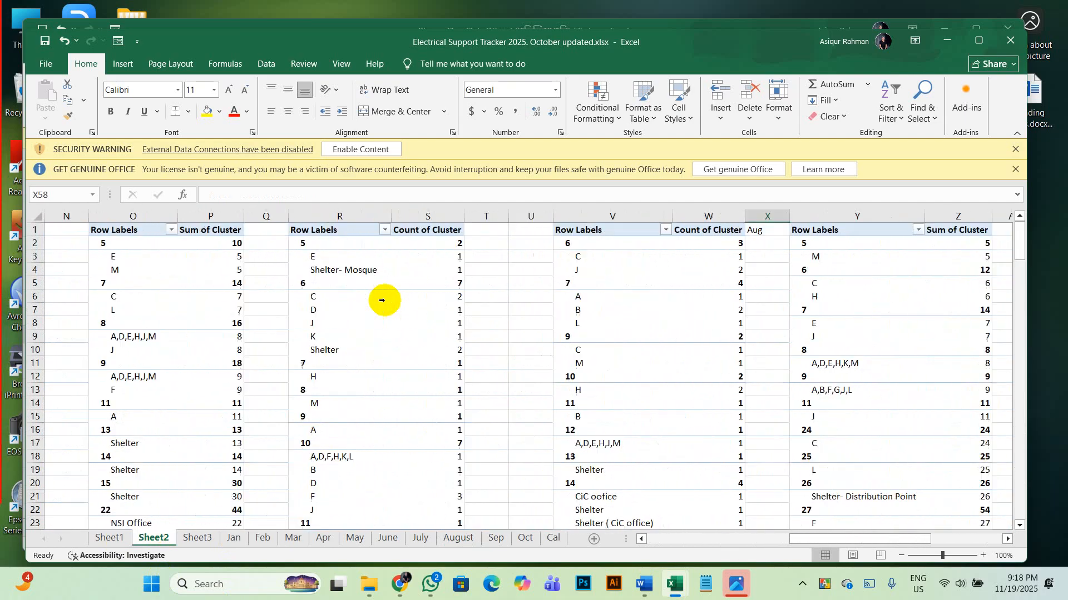
pyautogui.hscroll(-12, 381, 300)
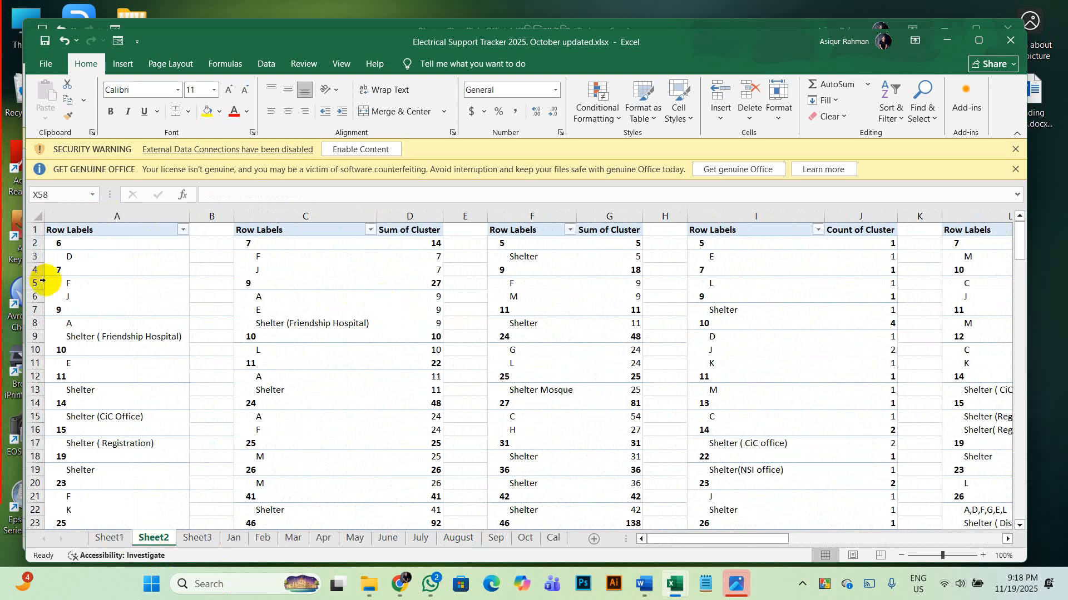
pyautogui.click(50, 293)
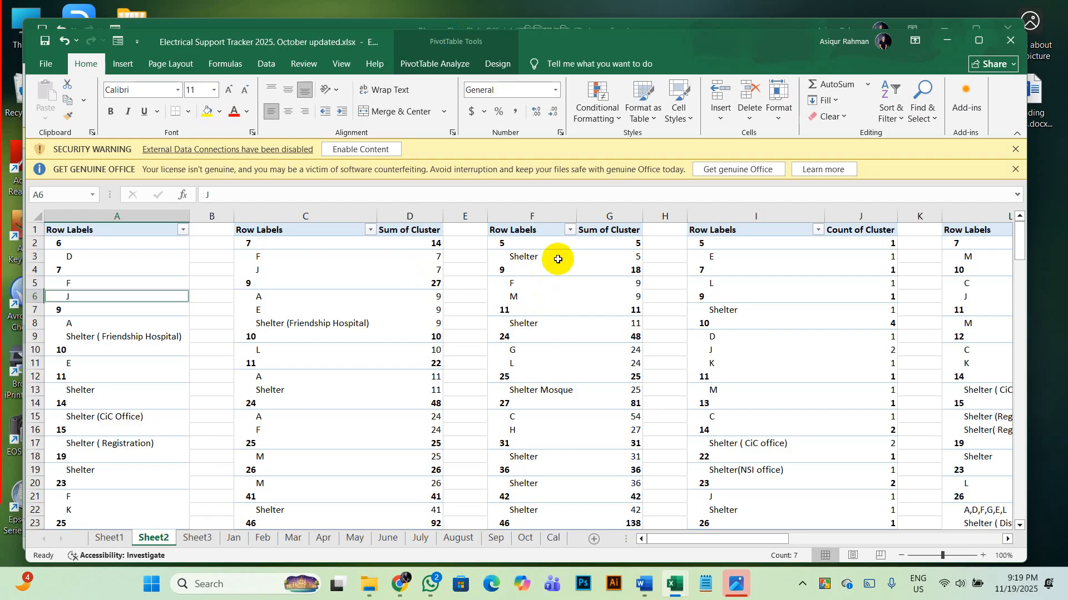
pyautogui.hscroll(8, 574, 275)
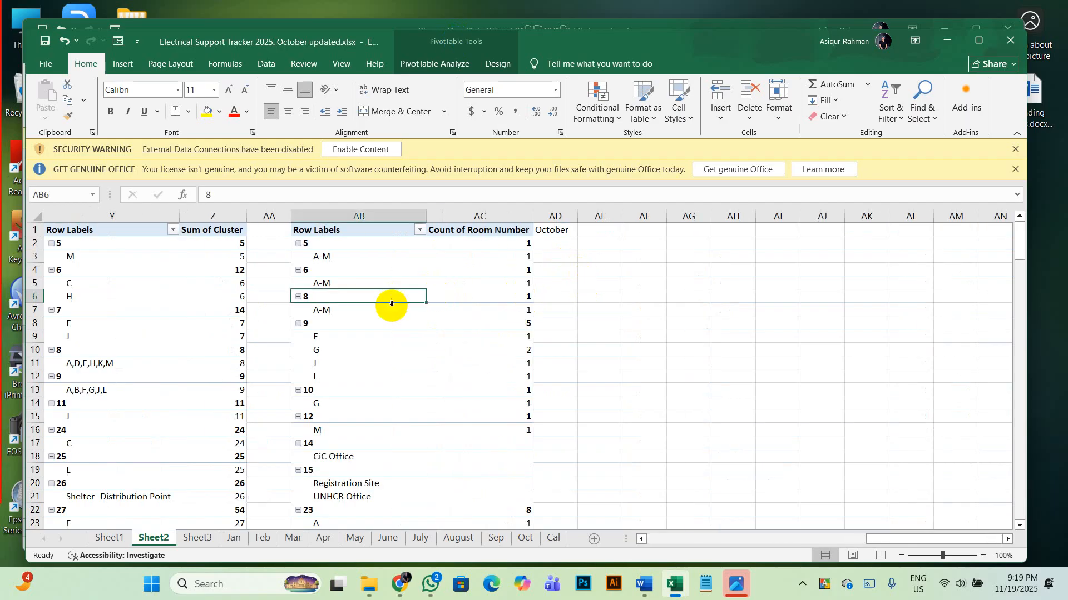
pyautogui.hscroll(-3, 391, 303)
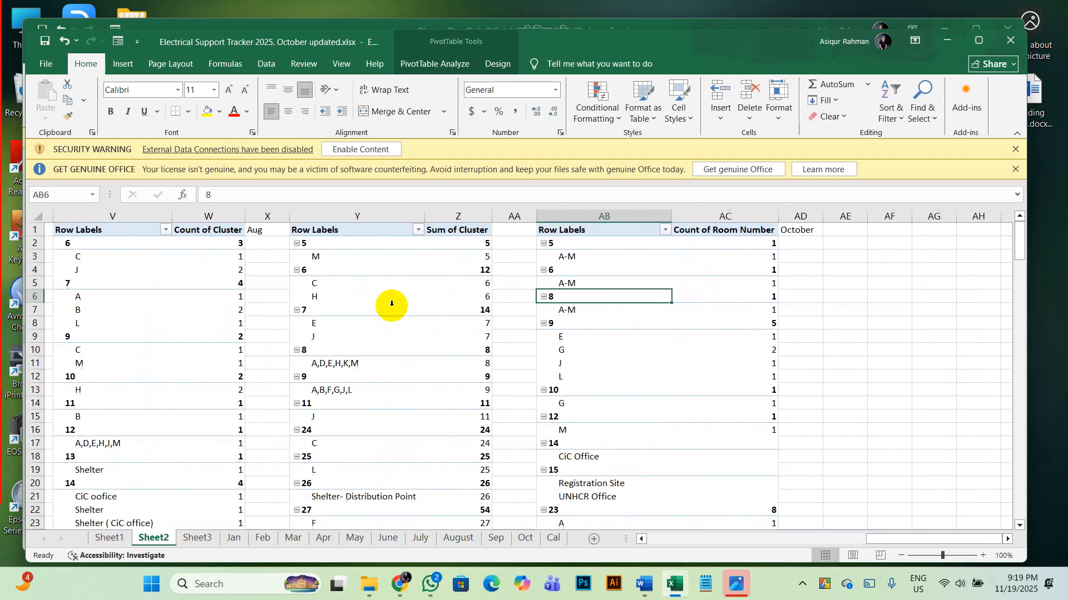
pyautogui.hscroll(-3, 392, 303)
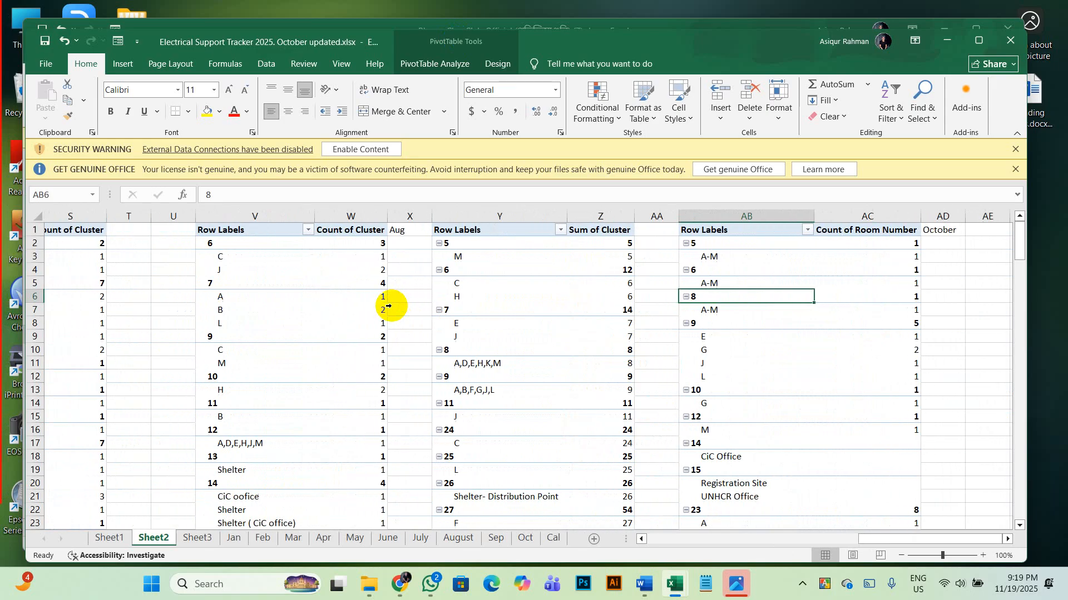
pyautogui.hscroll(-3, 391, 304)
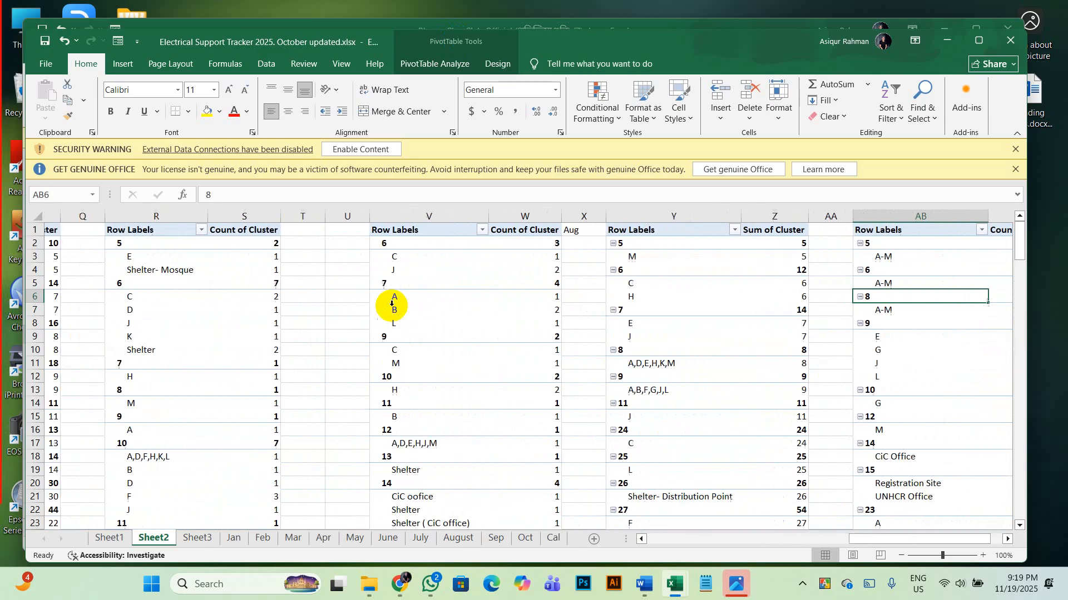
pyautogui.hscroll(-3, 392, 303)
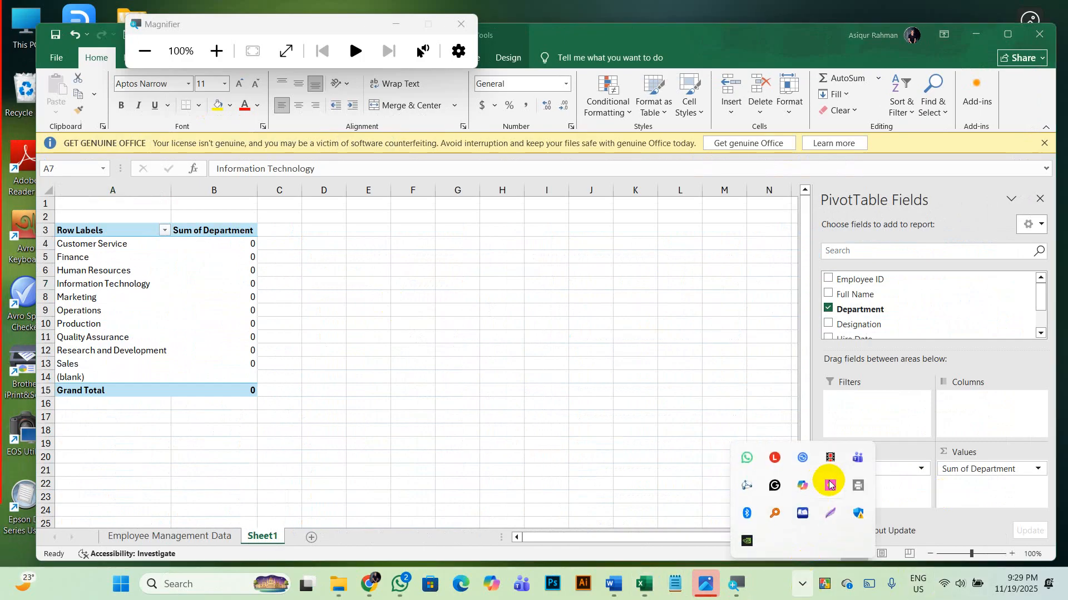
# - Summarize the PivotTable's Department values by Count instead of Sum and select the resulting department counts
pyautogui.click(1037, 469)
pyautogui.click(1038, 469)
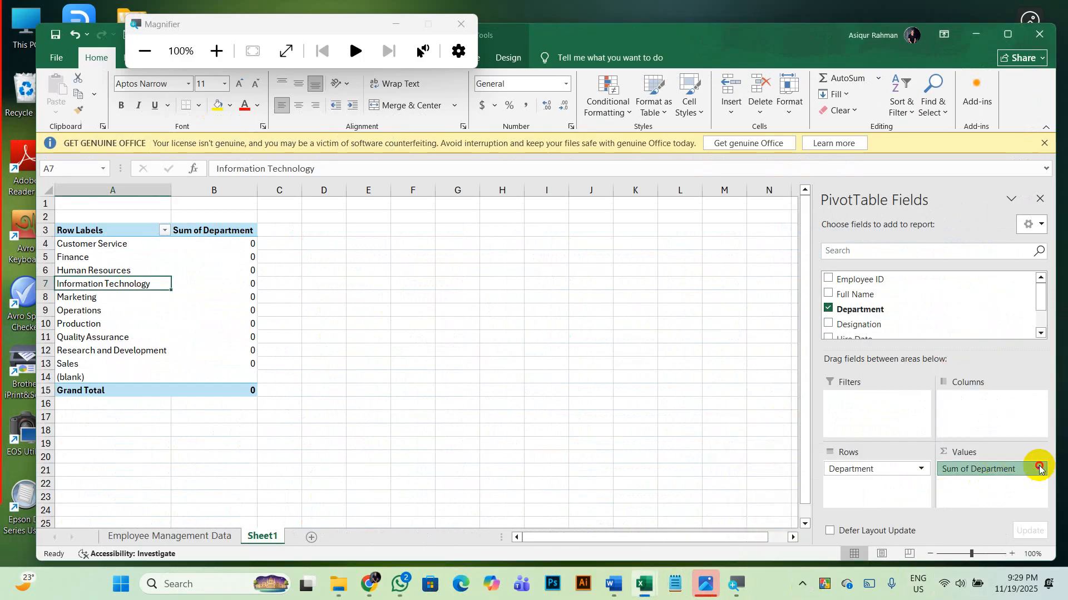
pyautogui.click(1038, 469)
pyautogui.click(1001, 454)
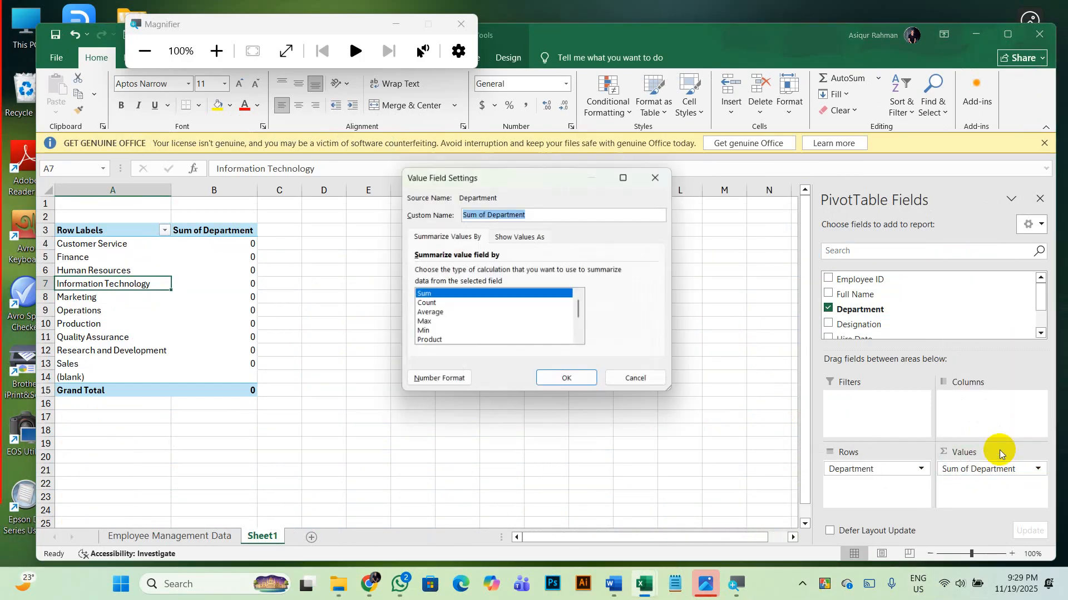
pyautogui.click(426, 304)
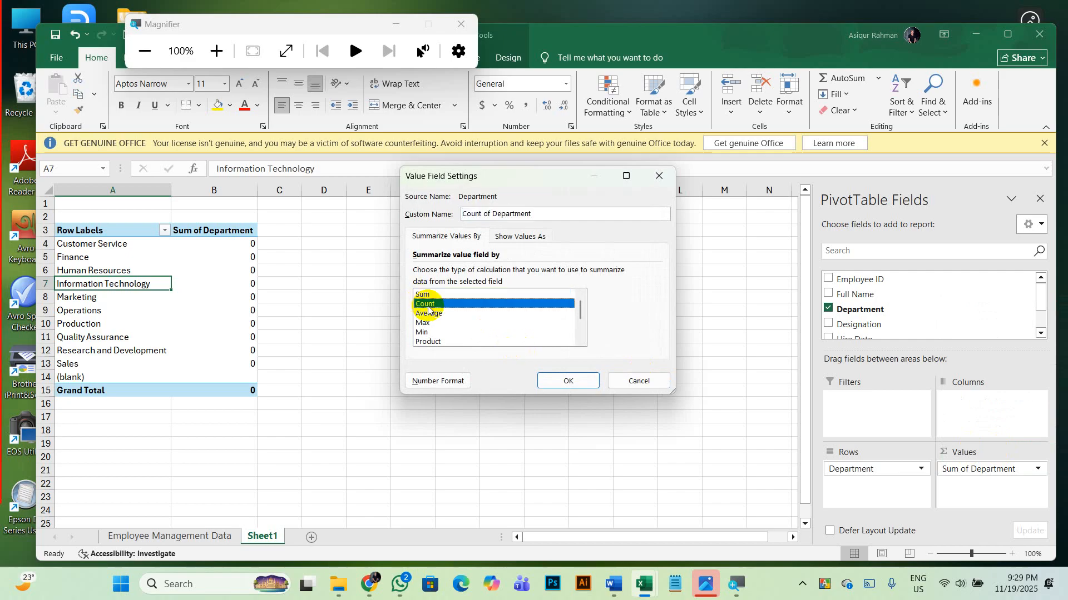
pyautogui.click(570, 381)
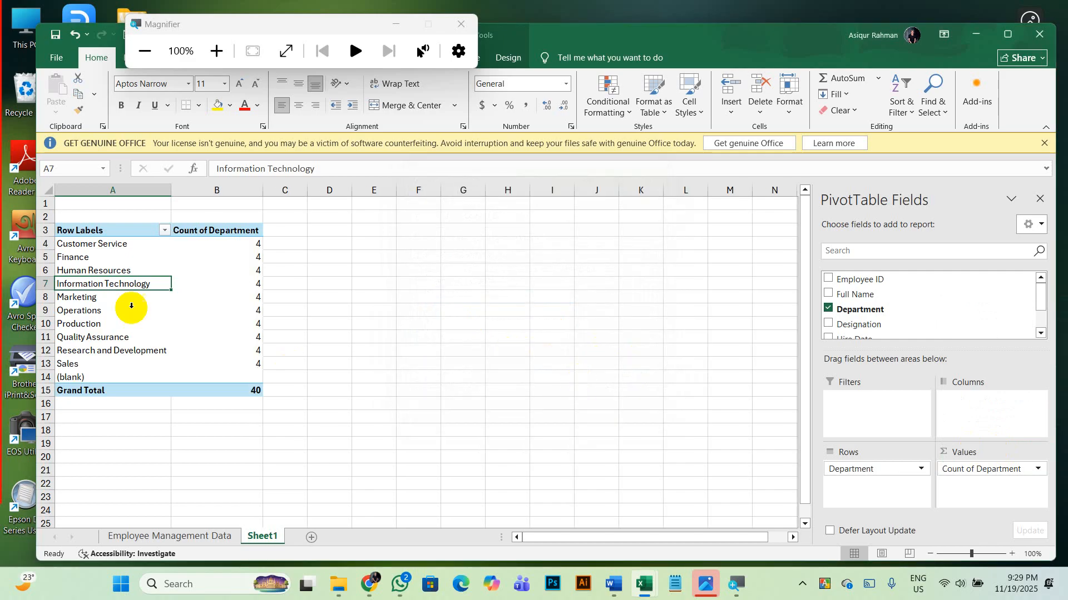
pyautogui.click(222, 281)
pyautogui.moveTo(240, 246); pyautogui.dragTo(228, 360)
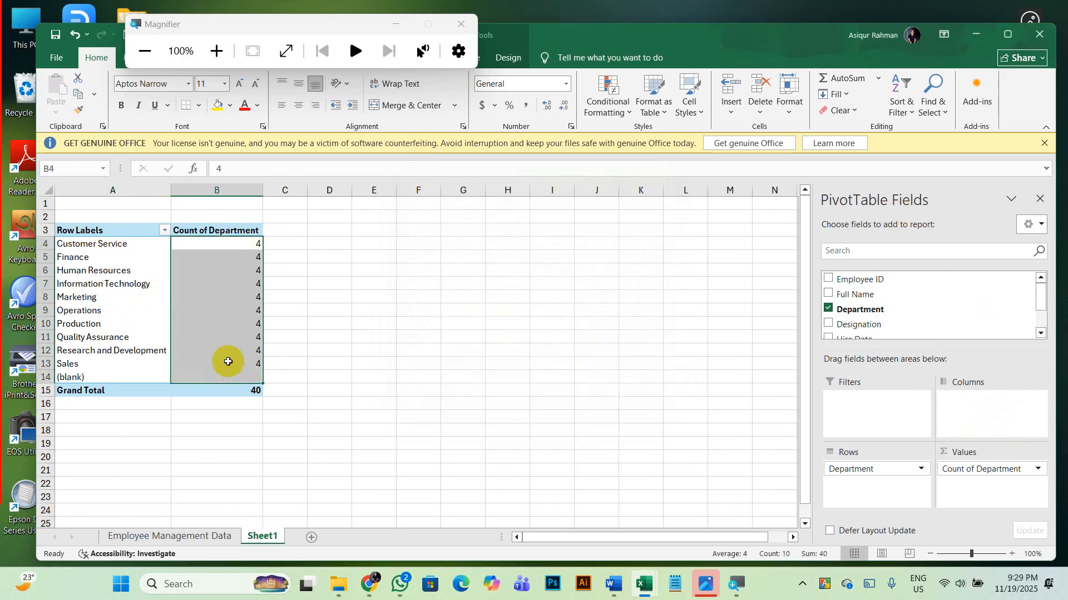
pyautogui.click(231, 313)
pyautogui.moveTo(231, 313)
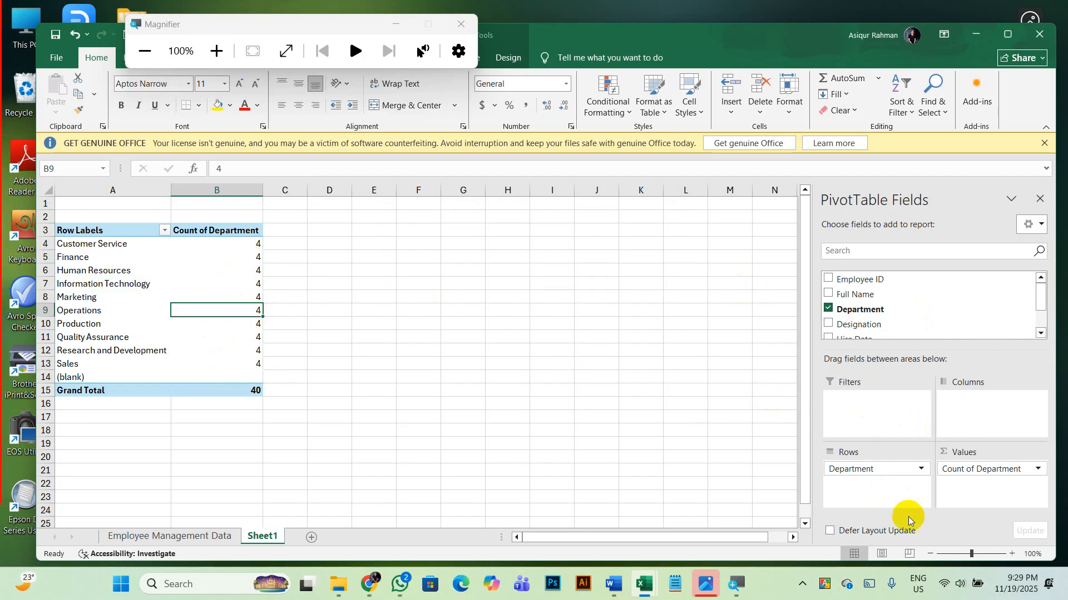
# - Replace the Department fields in the PivotTable with Annual Salary (USD) in both Rows and Values
pyautogui.moveTo(969, 474); pyautogui.dragTo(945, 324)
pyautogui.moveTo(862, 471); pyautogui.dragTo(879, 283)
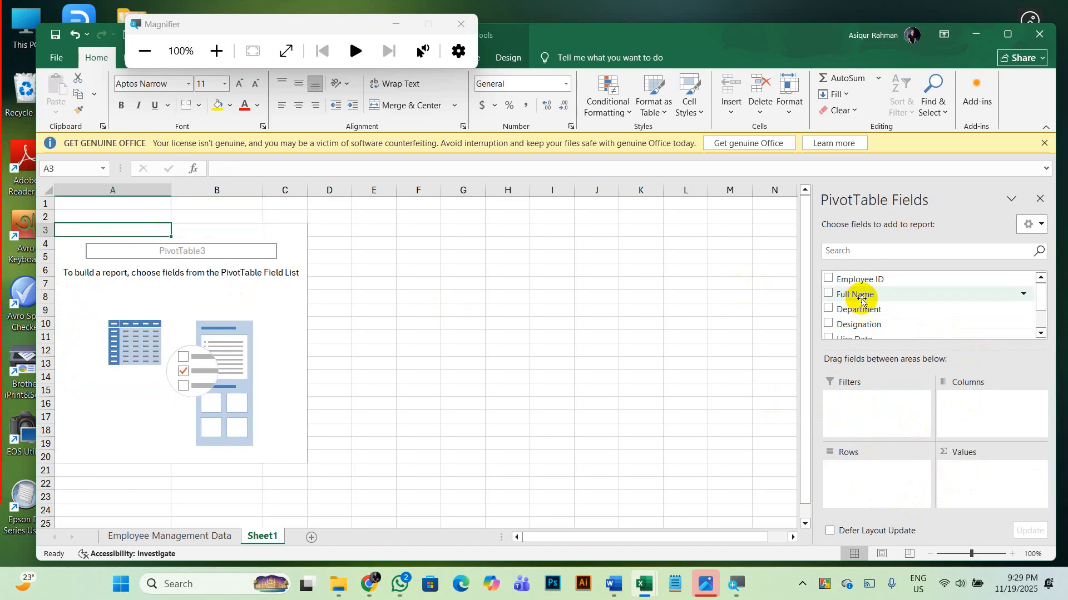
pyautogui.scroll(-2, 862, 300)
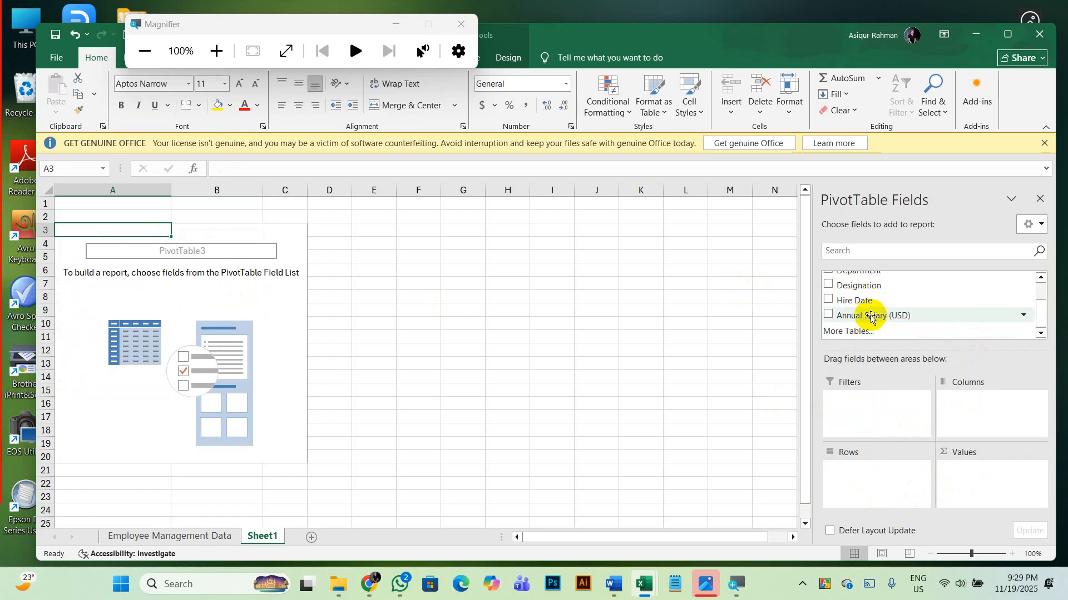
pyautogui.scroll(2, 870, 303)
pyautogui.scroll(-2, 871, 306)
pyautogui.moveTo(859, 314); pyautogui.dragTo(889, 481)
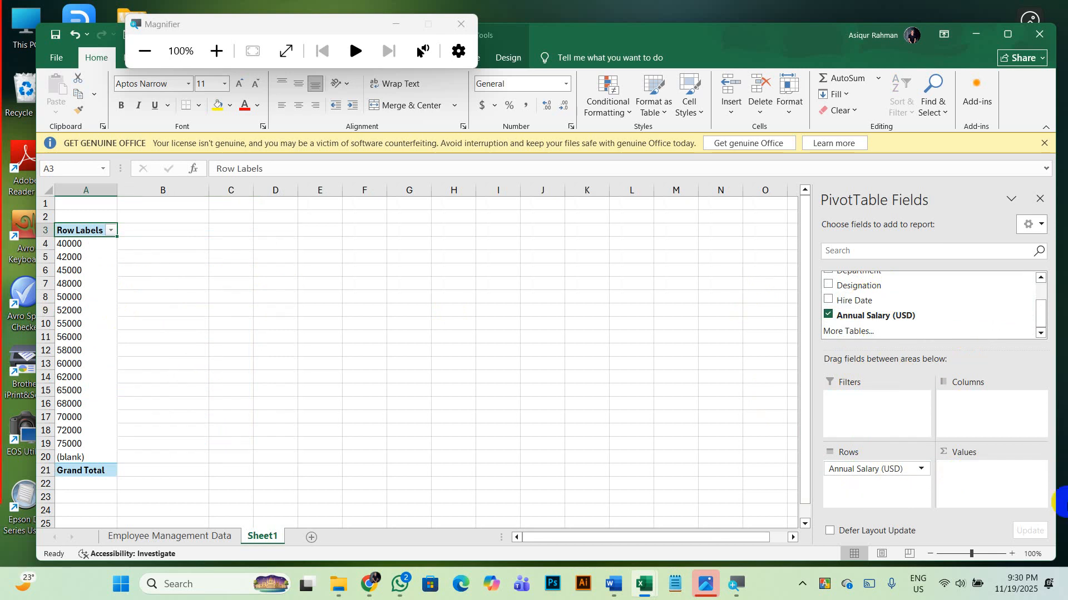
pyautogui.moveTo(848, 315); pyautogui.dragTo(1006, 473)
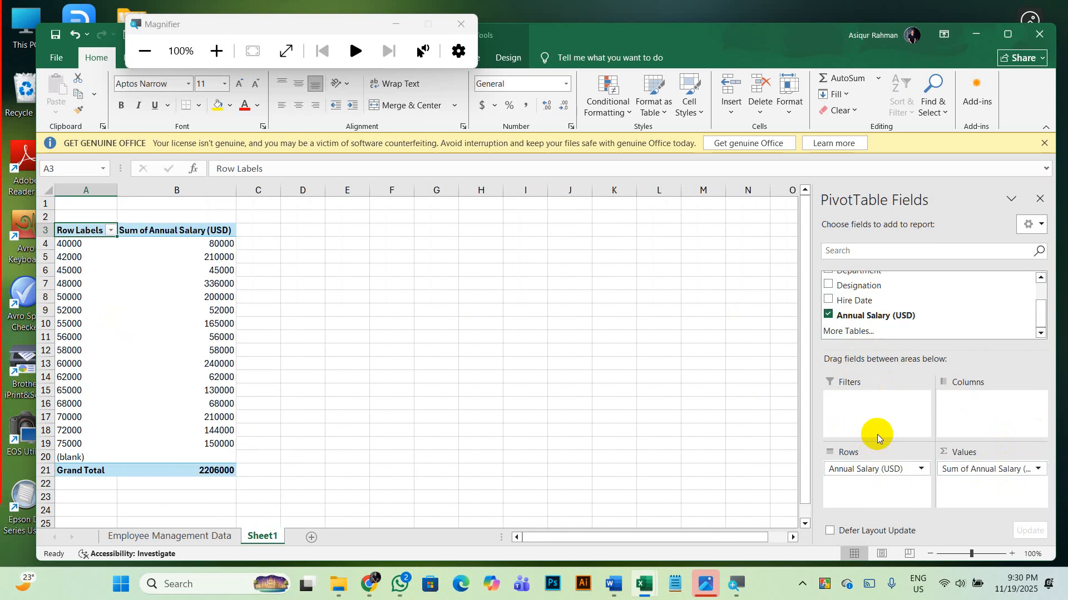
# - Summarize the Annual Salary (USD) values by Count and check the counts for the lowest salaries
pyautogui.click(1038, 470)
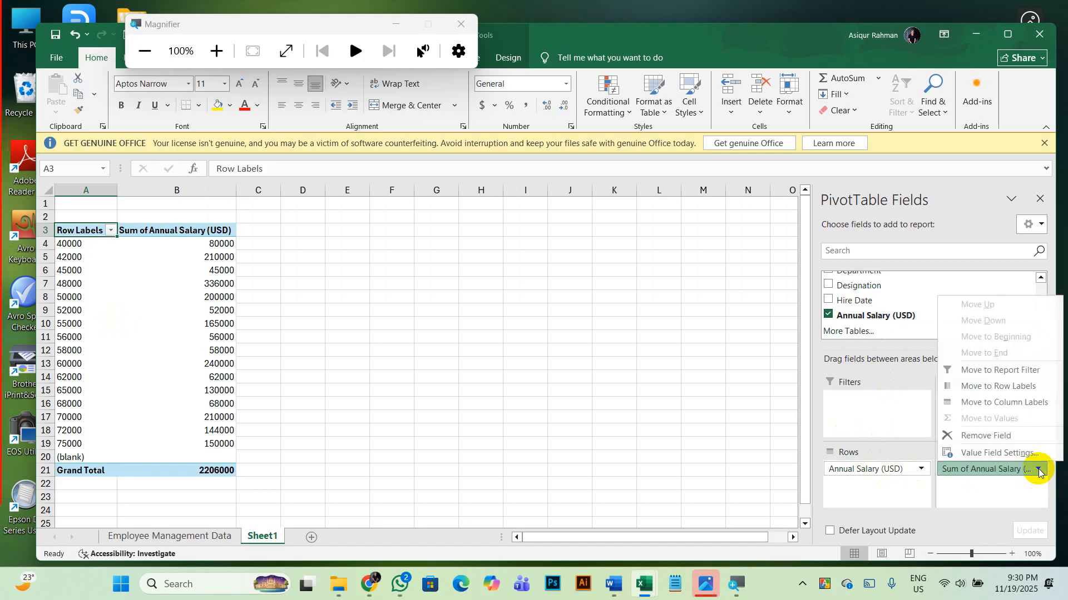
pyautogui.click(998, 448)
pyautogui.click(425, 304)
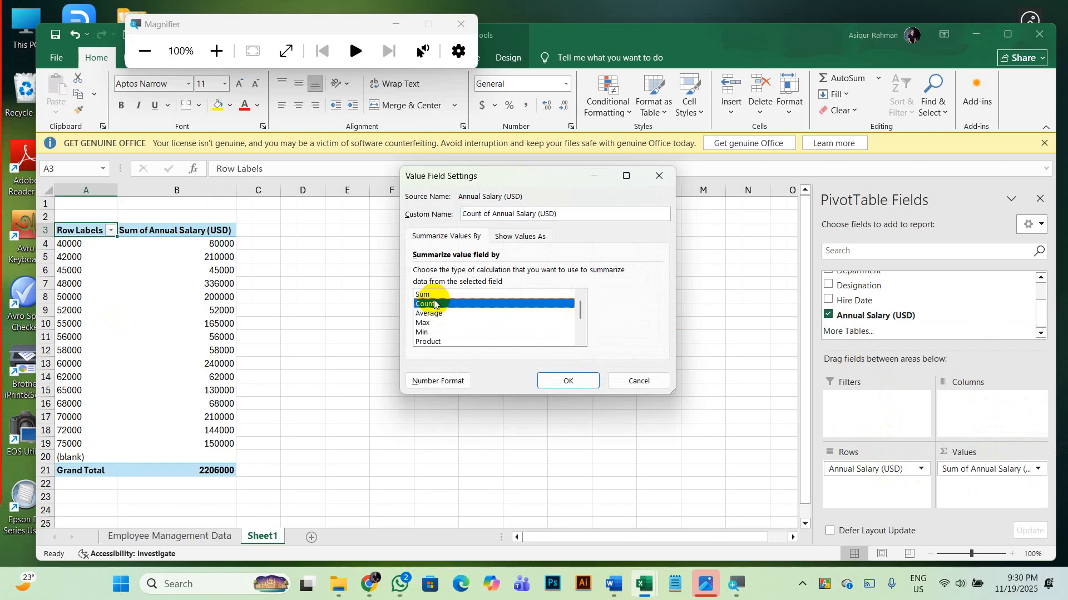
pyautogui.click(572, 380)
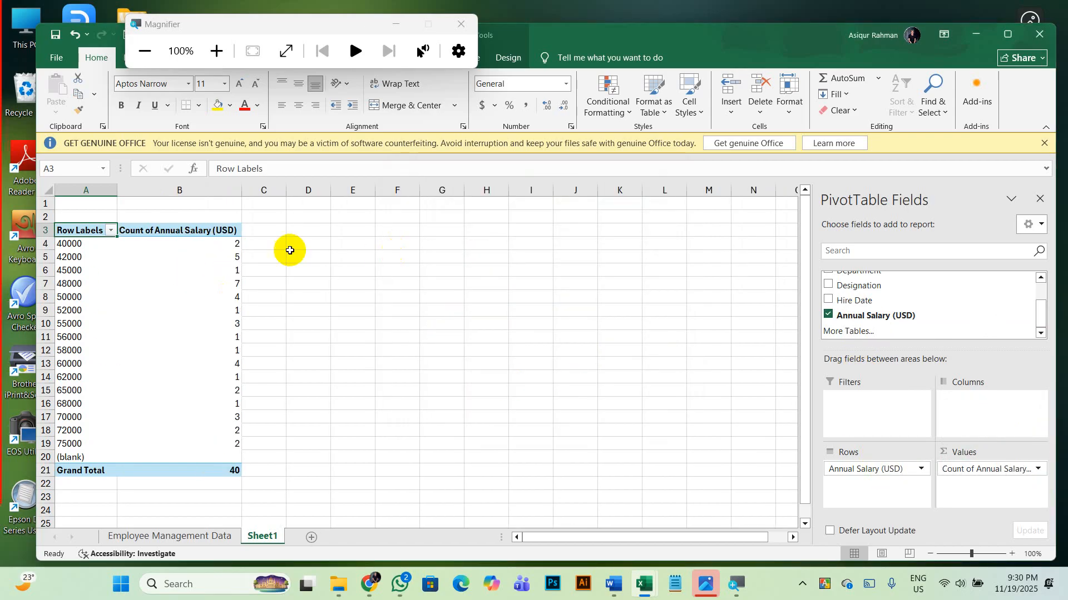
pyautogui.click(198, 249)
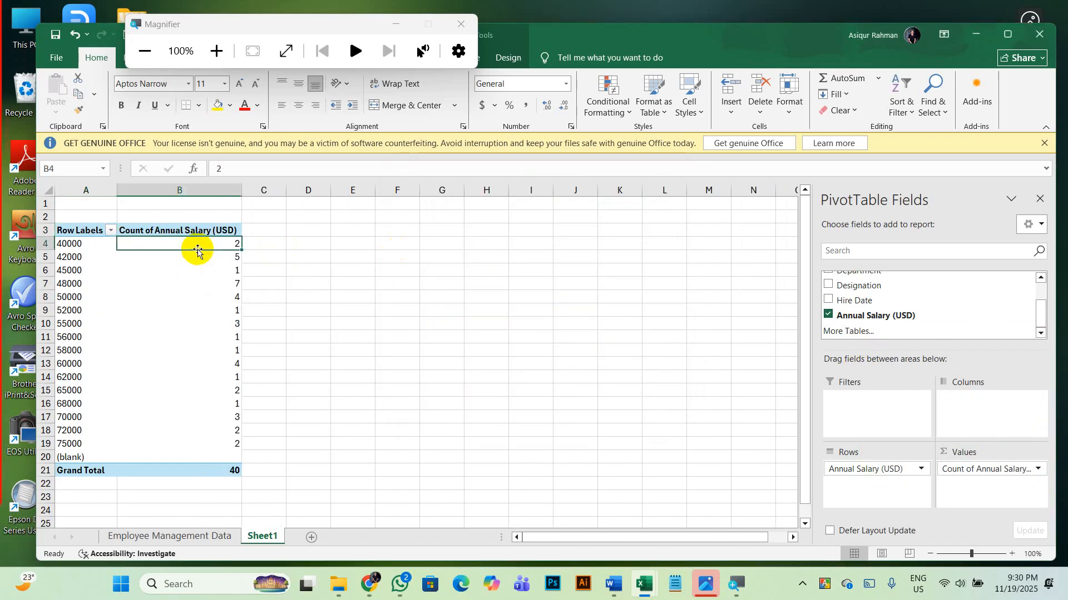
pyautogui.click(164, 256)
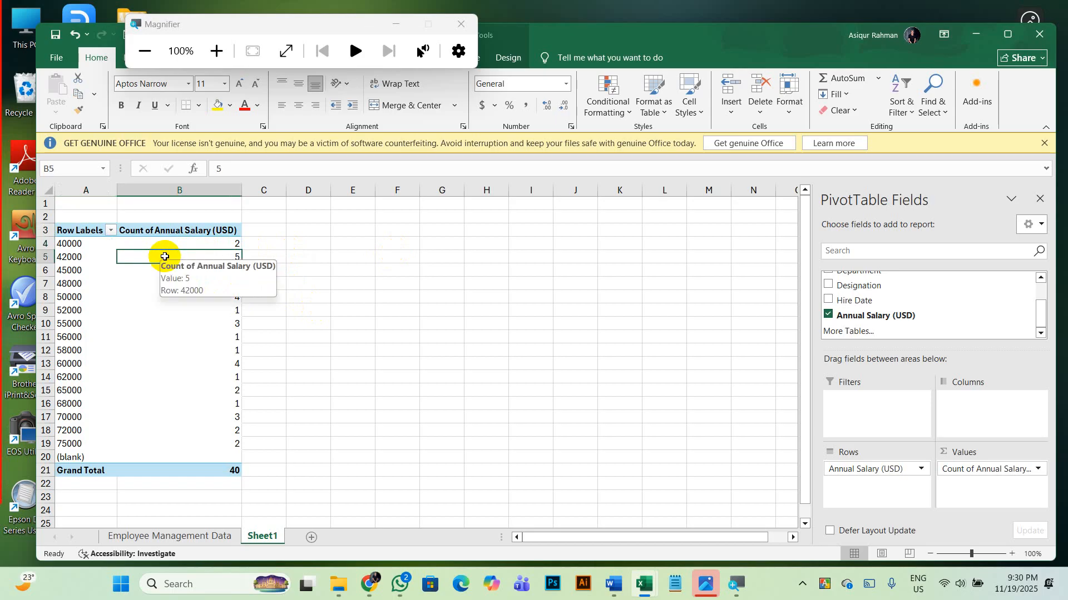
pyautogui.scroll(2, 165, 256)
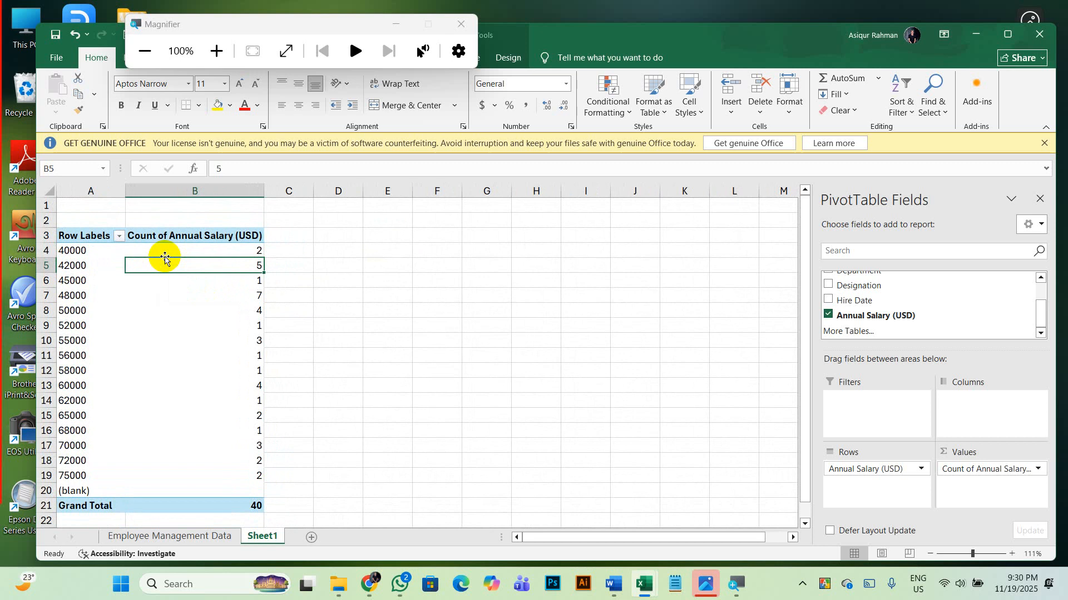
pyautogui.click(804, 586)
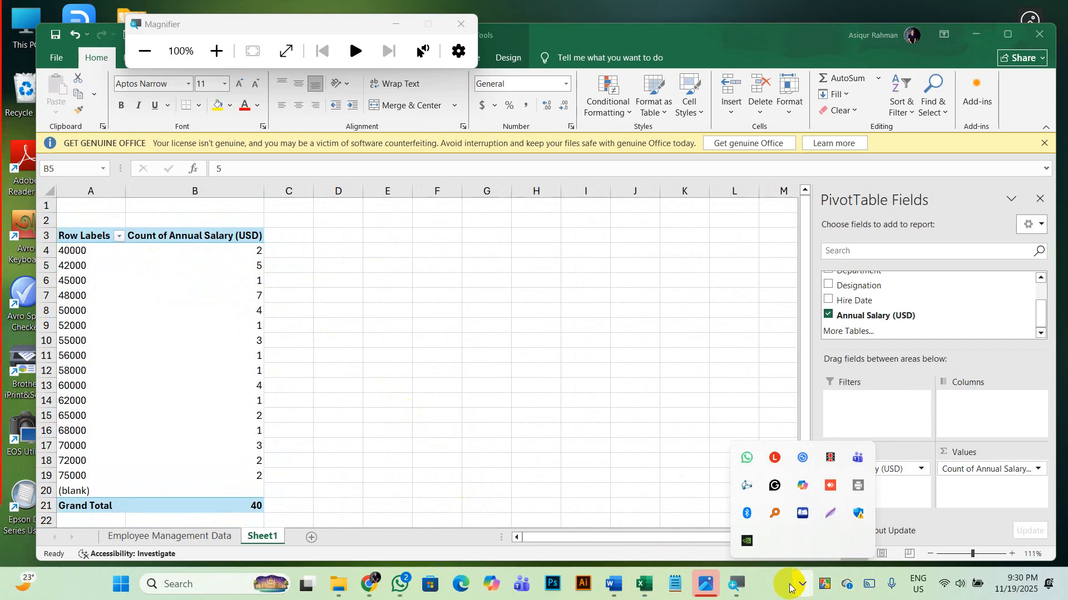
pyautogui.click(801, 585)
pyautogui.click(718, 48)
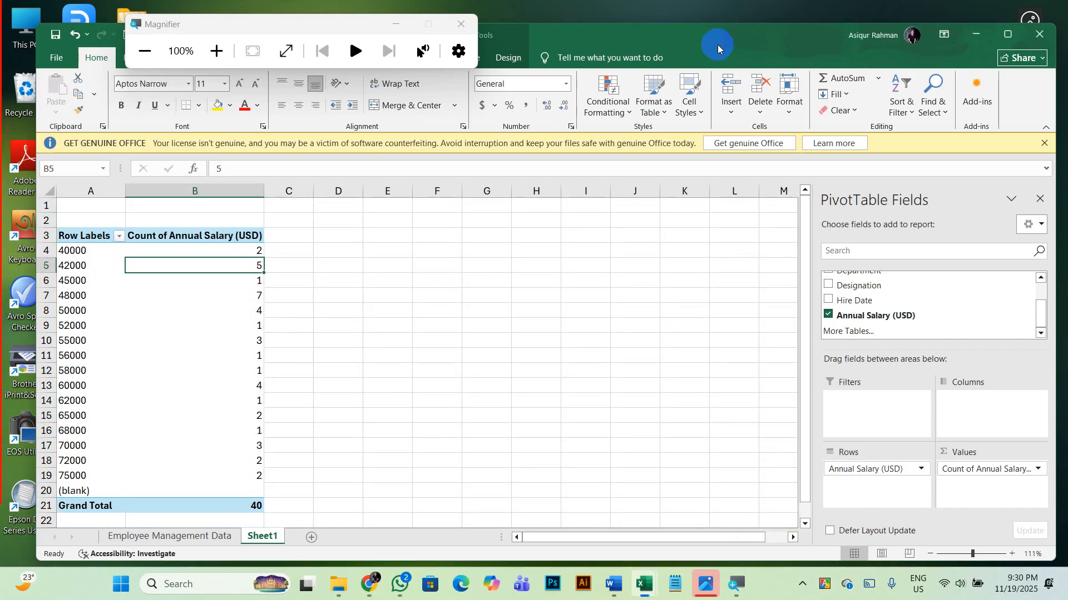
# - Add Department to Rows beneath Annual Salary (USD) and add Hire Date as a report filter
pyautogui.click(160, 307)
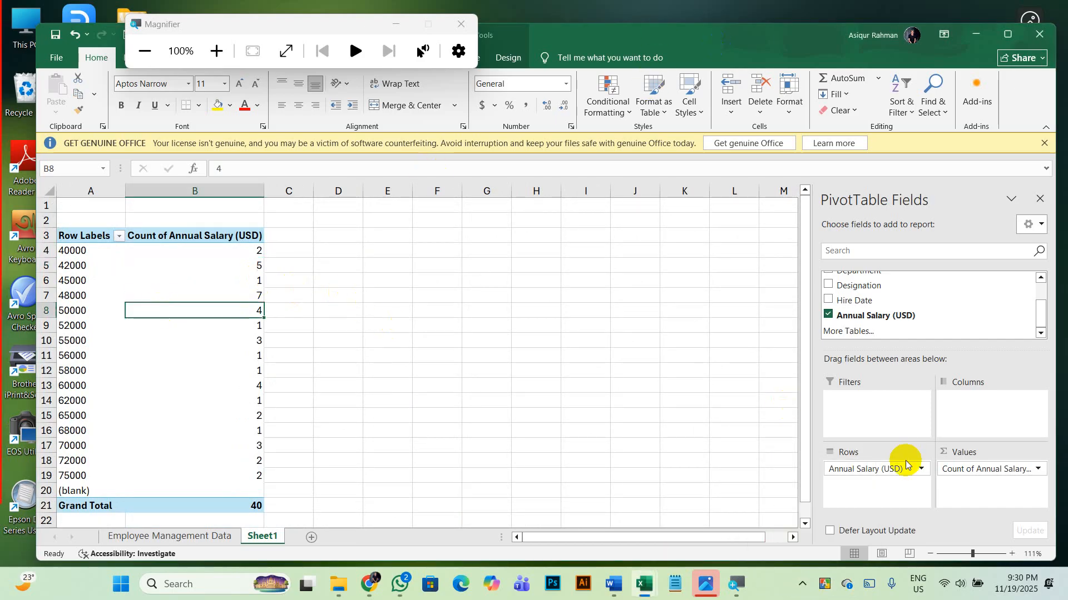
pyautogui.scroll(3, 865, 289)
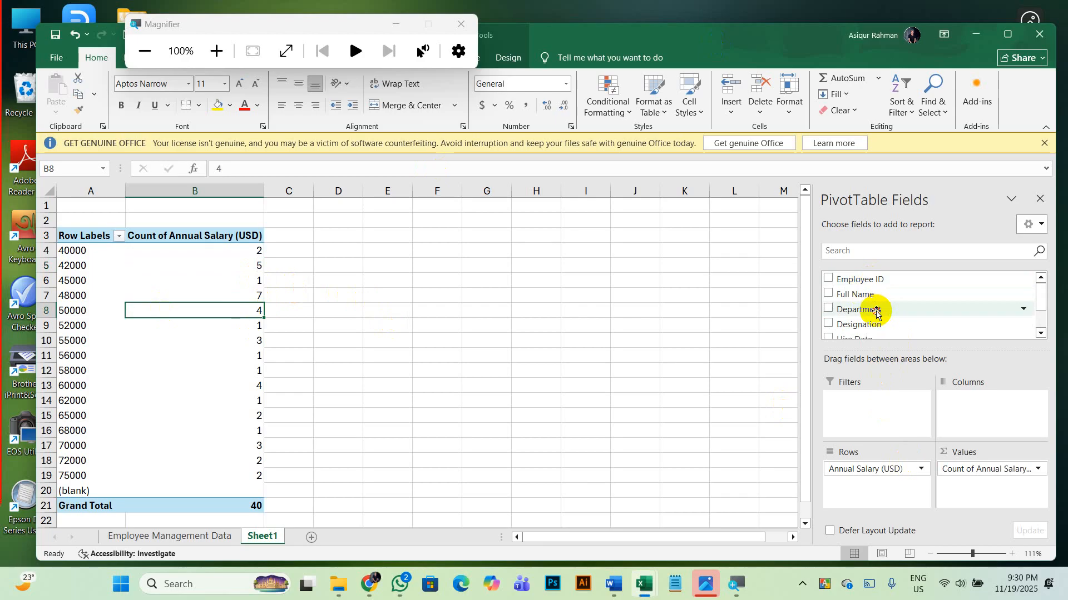
pyautogui.moveTo(873, 309); pyautogui.dragTo(863, 492)
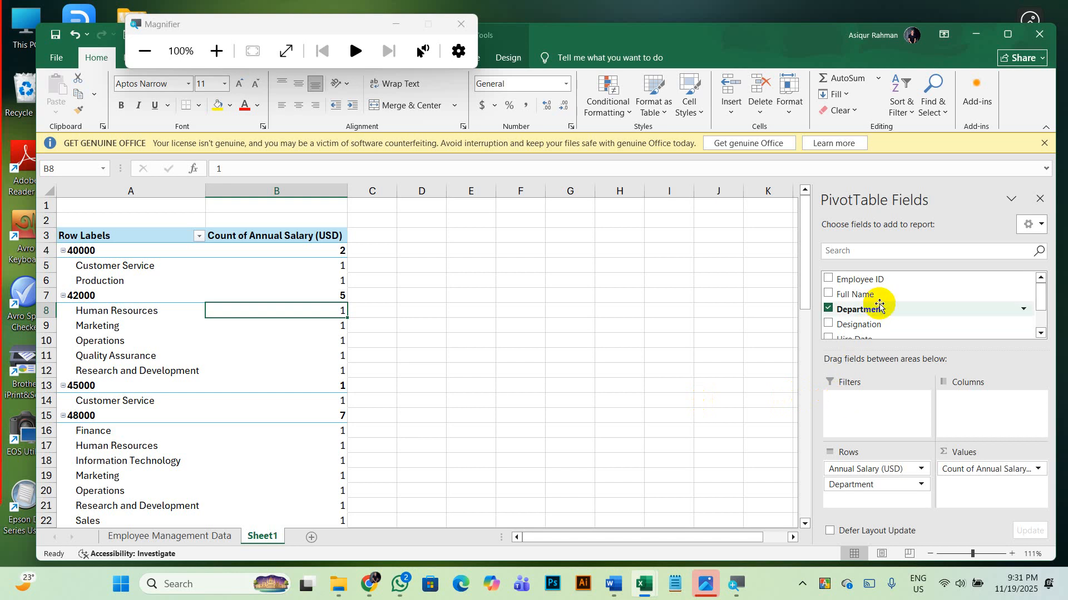
pyautogui.scroll(-2, 878, 308)
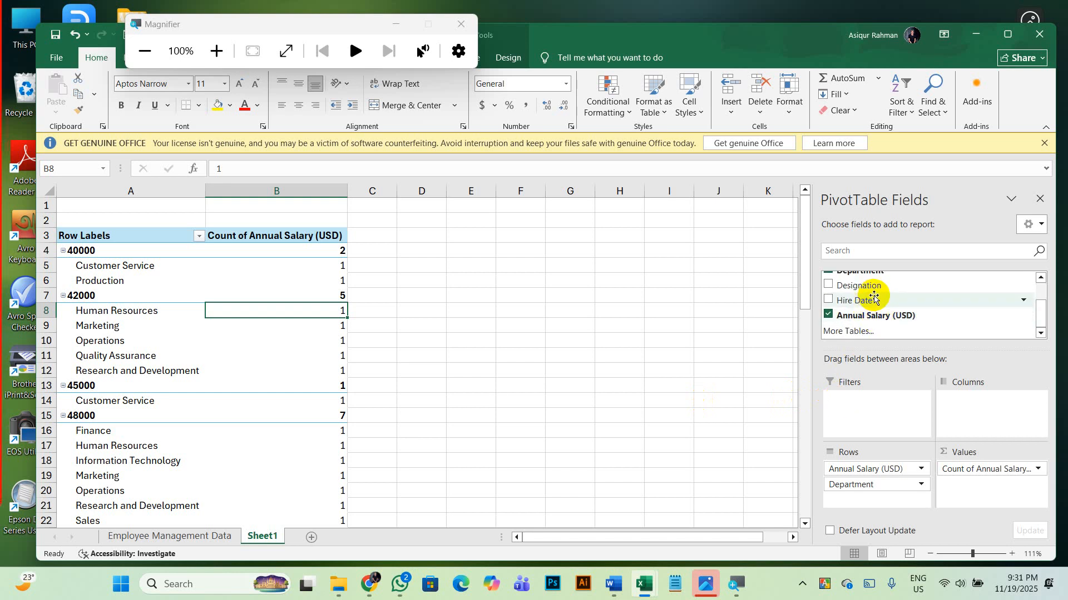
pyautogui.moveTo(877, 299); pyautogui.dragTo(870, 407)
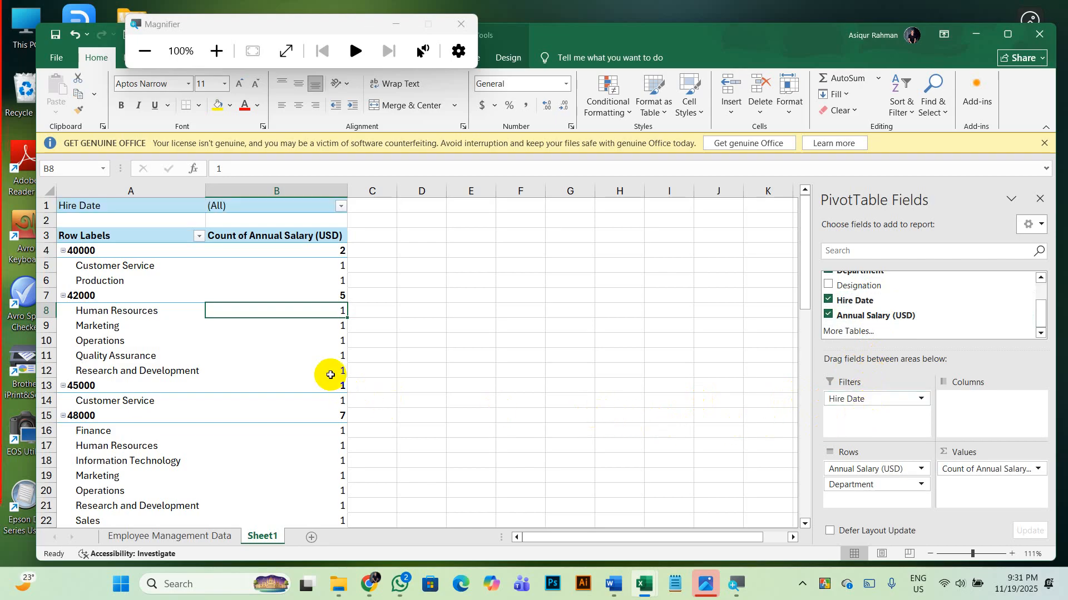
pyautogui.moveTo(302, 359)
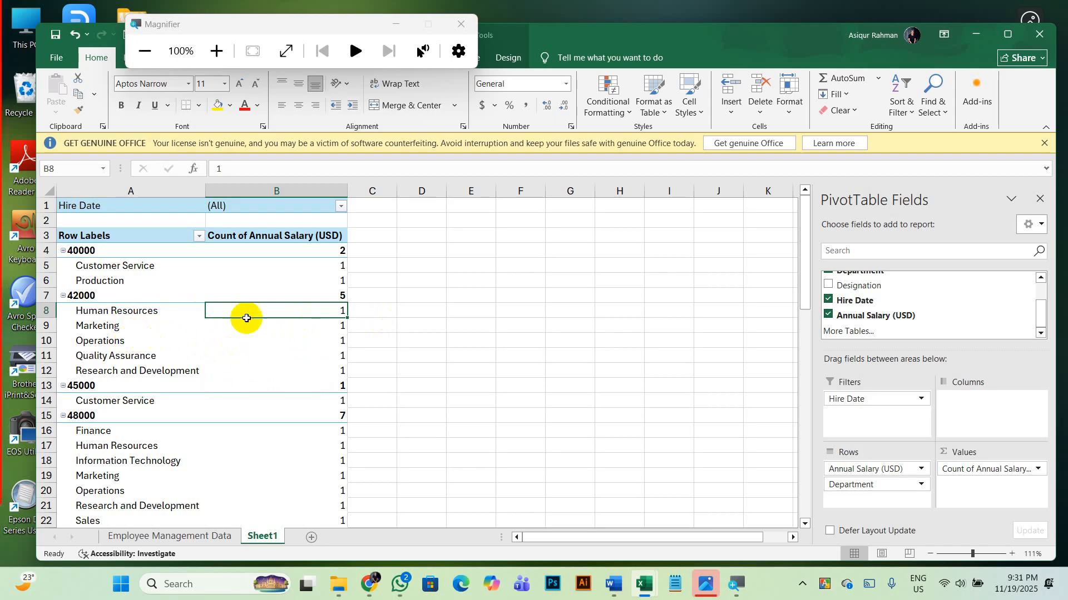
# - Filter the PivotTable's Hire Date to only 1/17/2023, with selection of multiple items enabled
pyautogui.click(350, 206)
pyautogui.click(341, 206)
pyautogui.click(342, 206)
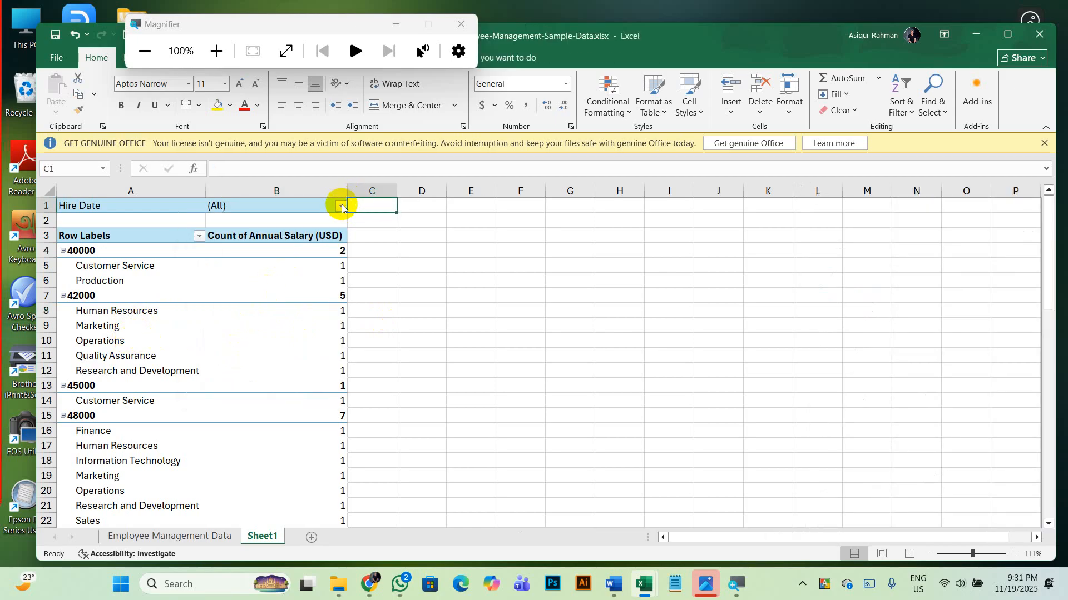
pyautogui.click(341, 206)
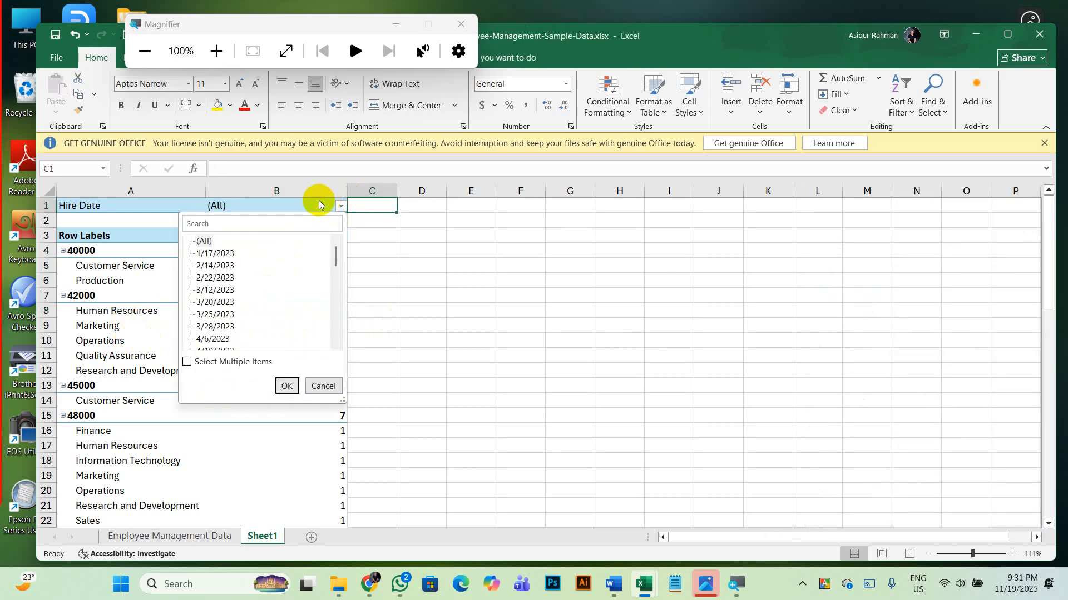
pyautogui.click(341, 207)
pyautogui.click(339, 209)
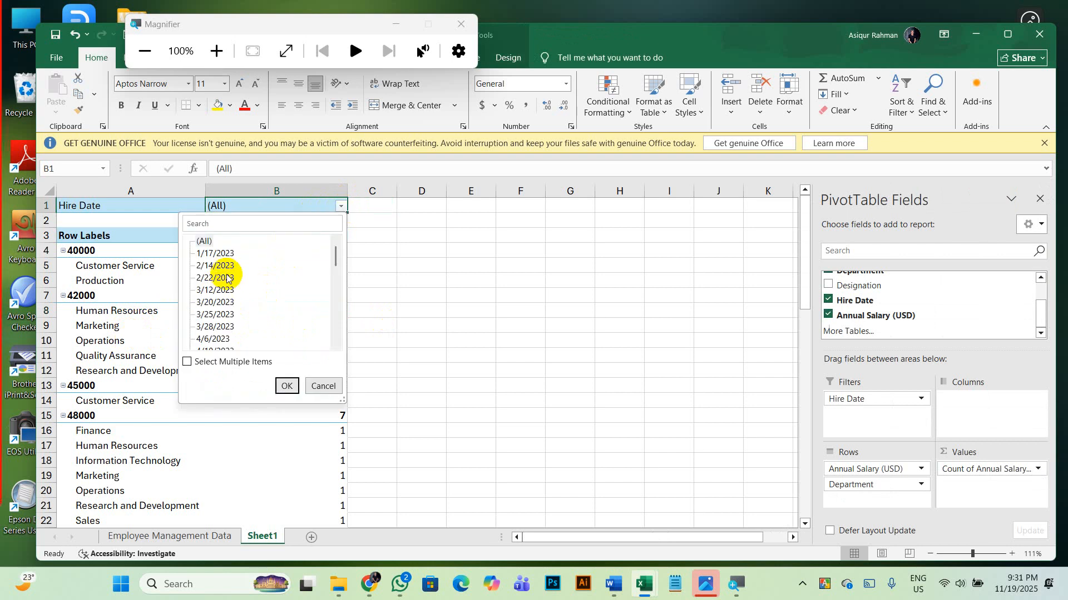
pyautogui.click(187, 361)
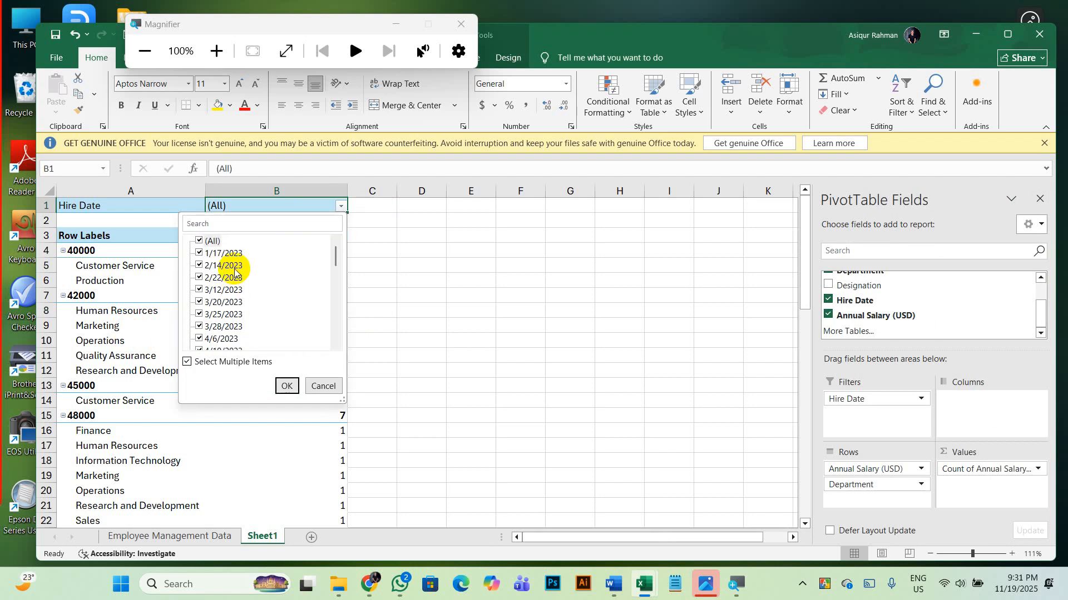
pyautogui.click(202, 241)
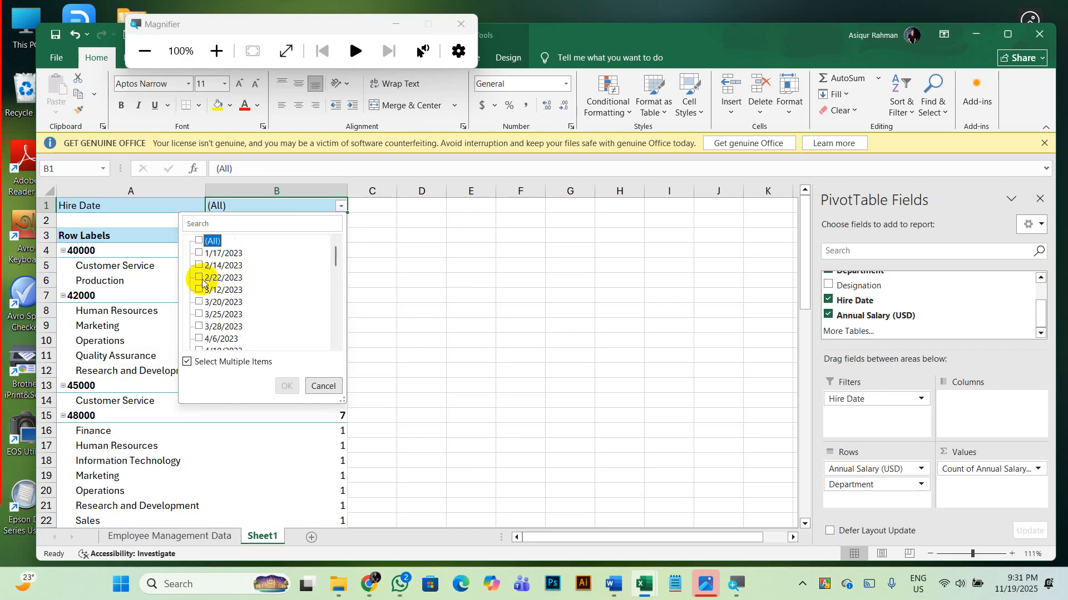
pyautogui.click(201, 254)
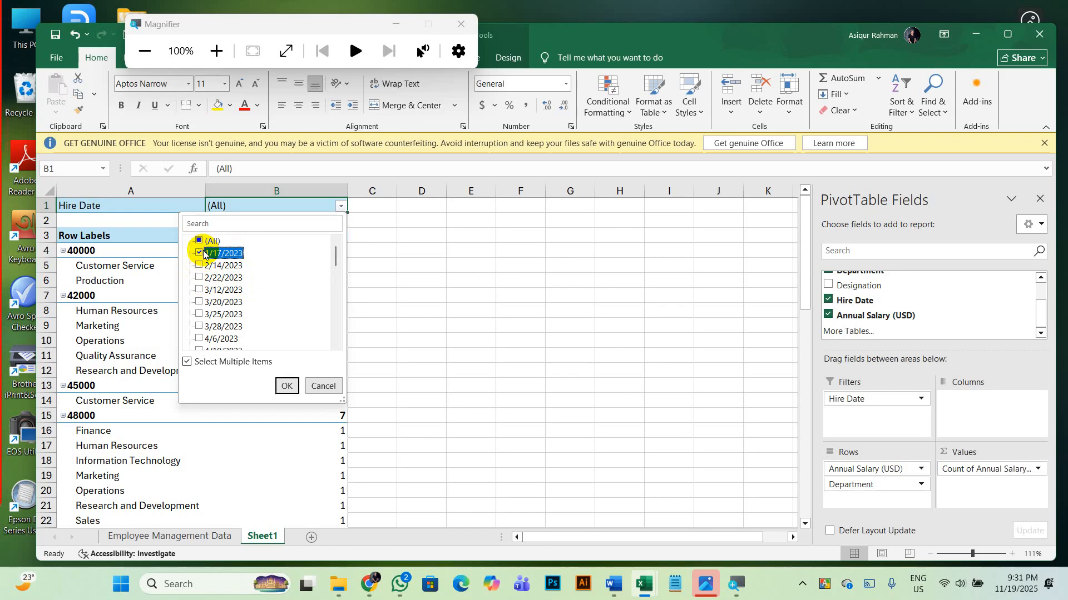
pyautogui.click(286, 387)
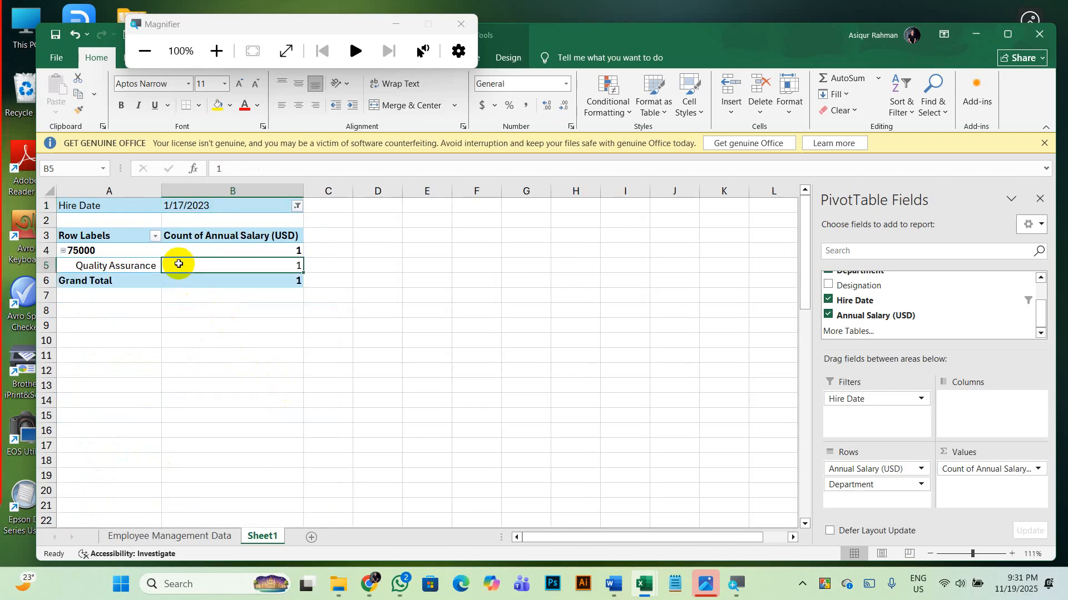
# - Drill down into the Quality Assurance count to extract its underlying employee record to a new sheet
pyautogui.click(116, 267)
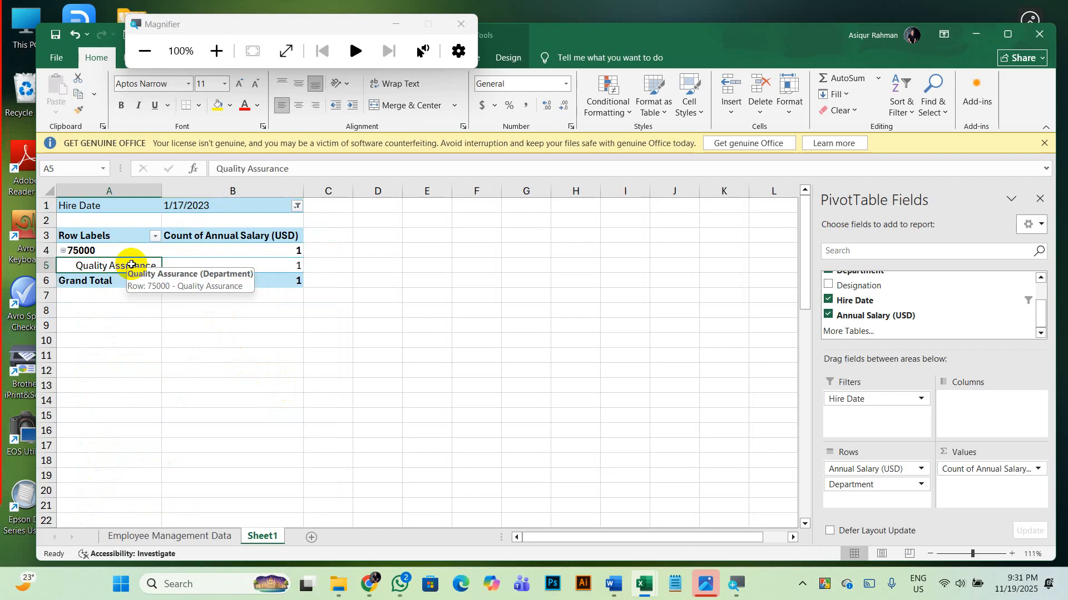
pyautogui.doubleClick(126, 265)
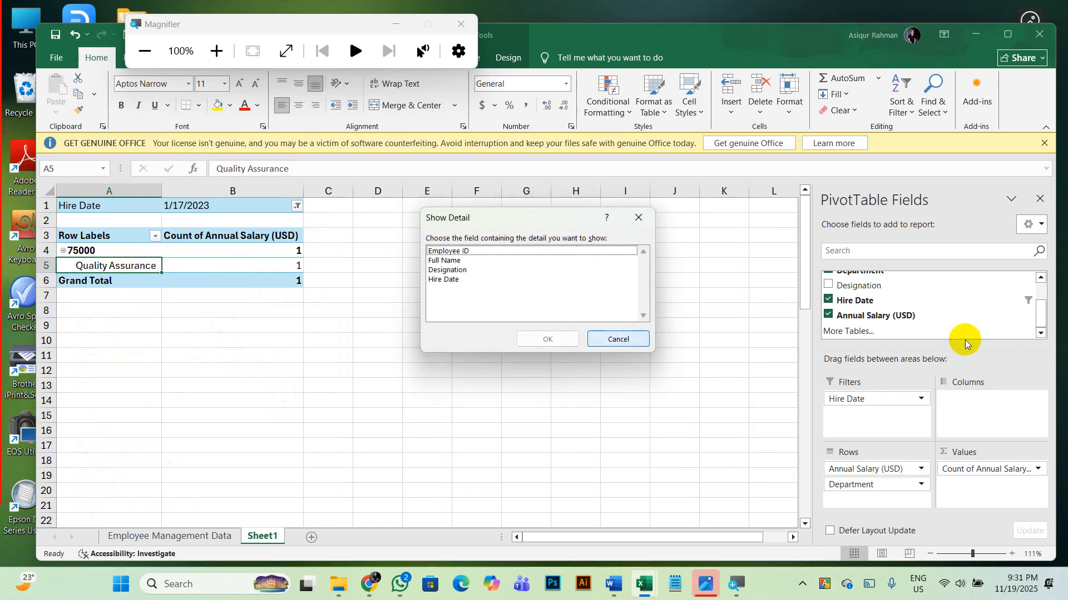
pyautogui.click(614, 345)
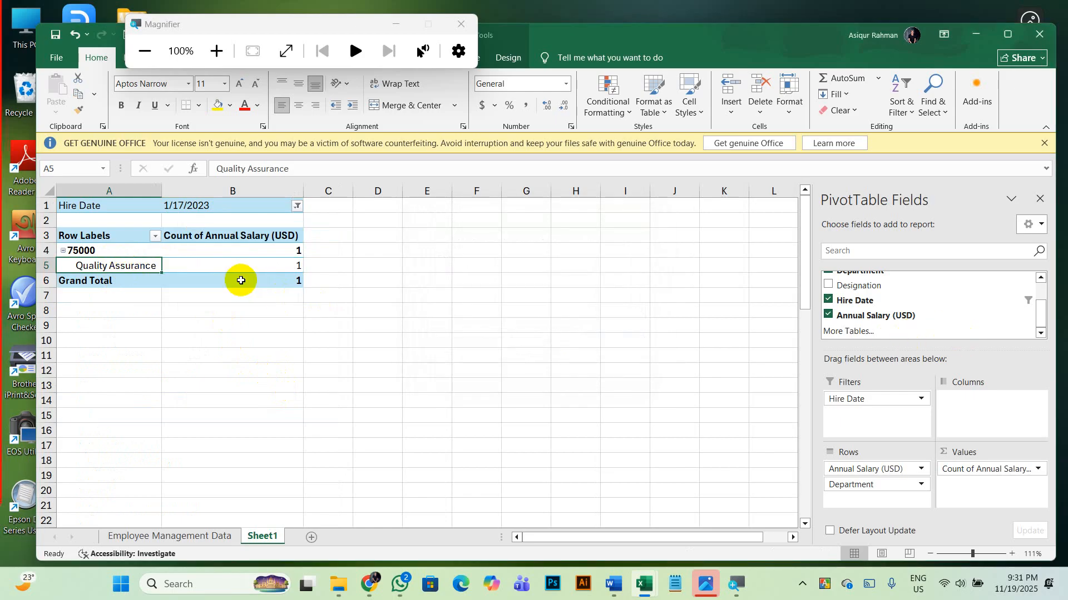
pyautogui.doubleClick(243, 265)
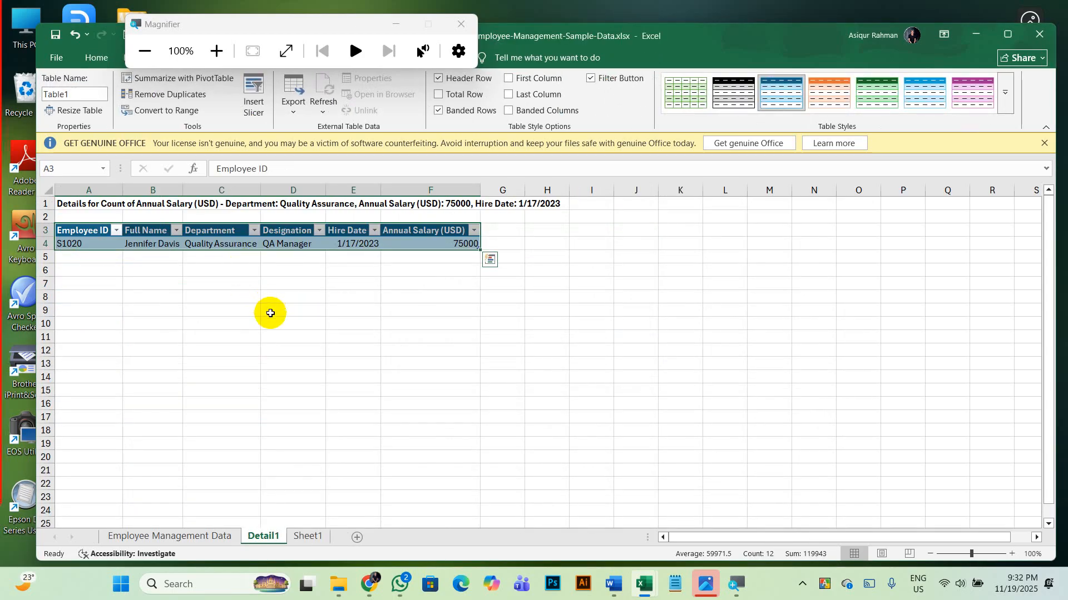
# - Compare the Quality Assurance count in the PivotTable on Sheet1 with the extracted employee record on Detail1
pyautogui.click(307, 536)
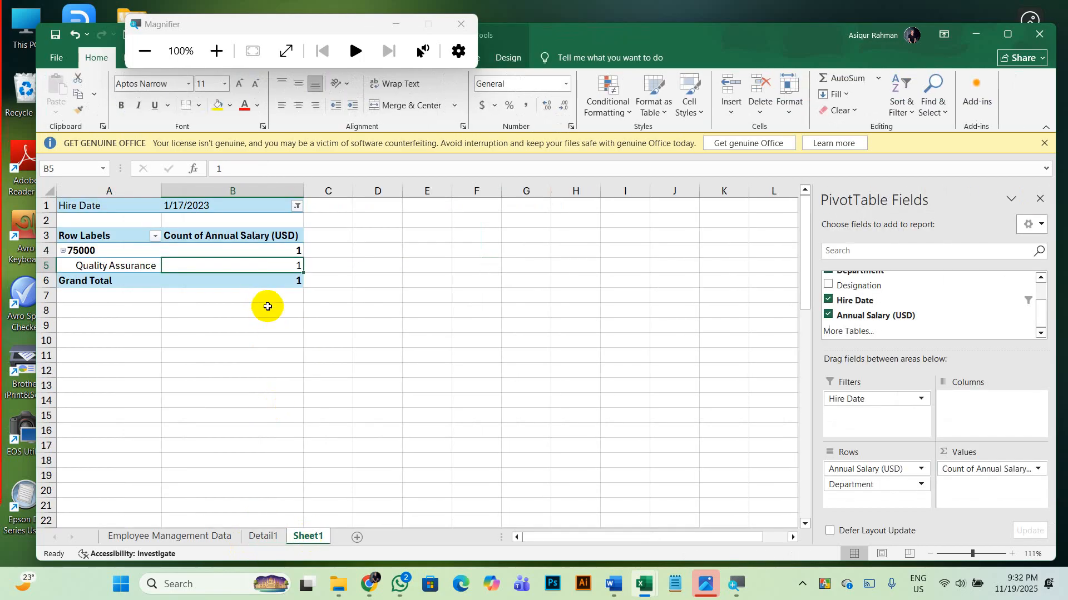
pyautogui.moveTo(246, 268)
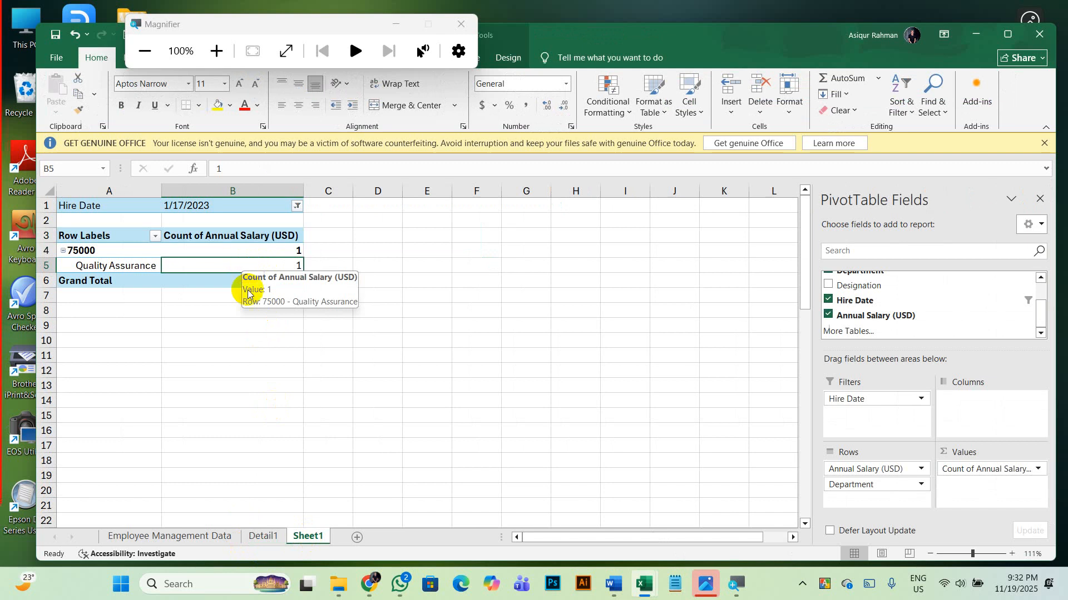
pyautogui.click(262, 536)
pyautogui.click(442, 246)
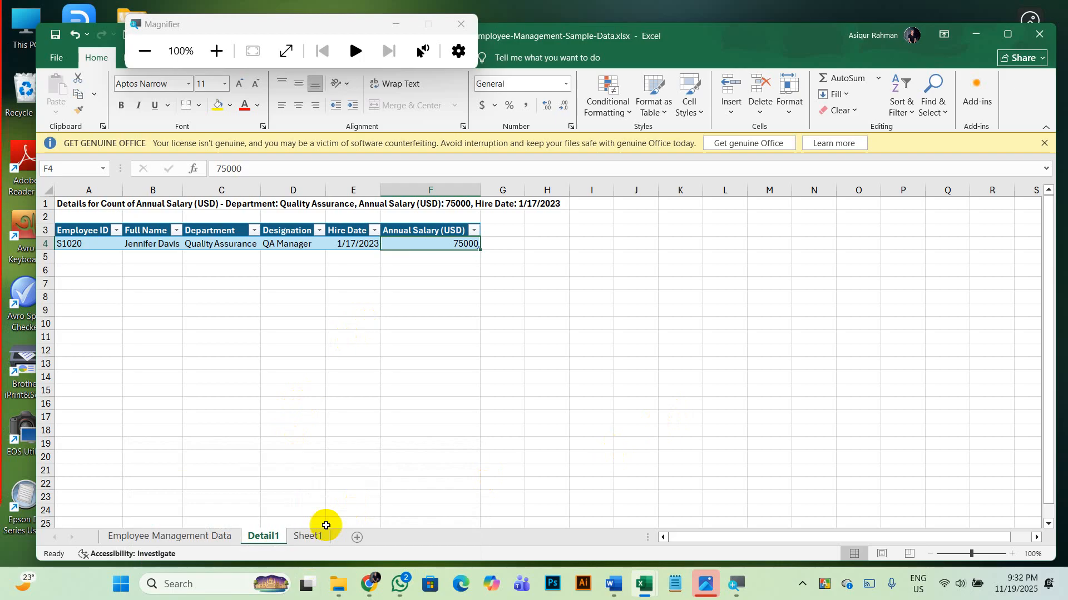
pyautogui.click(311, 536)
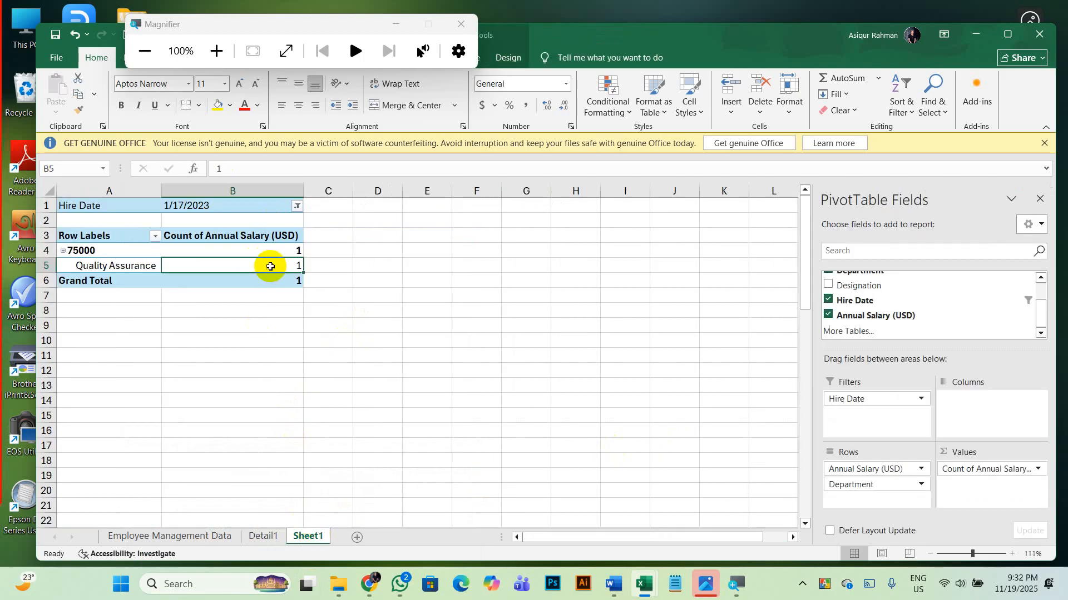
pyautogui.moveTo(272, 265)
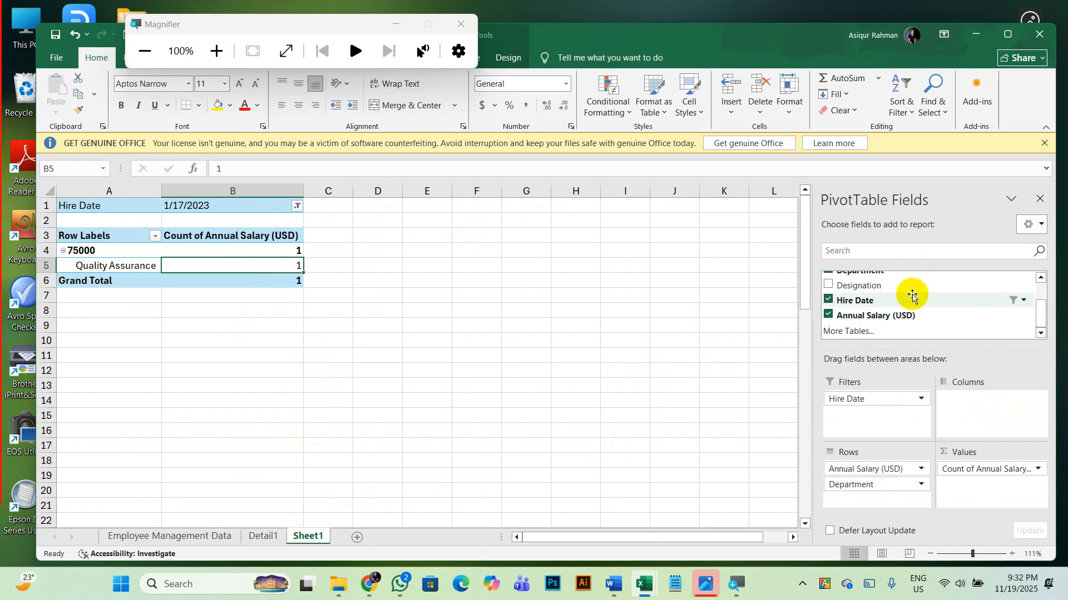
# - Remove Department from Rows and Hire Date from Filters, leaving only the Annual Salary (USD) counts
pyautogui.scroll(2, 912, 294)
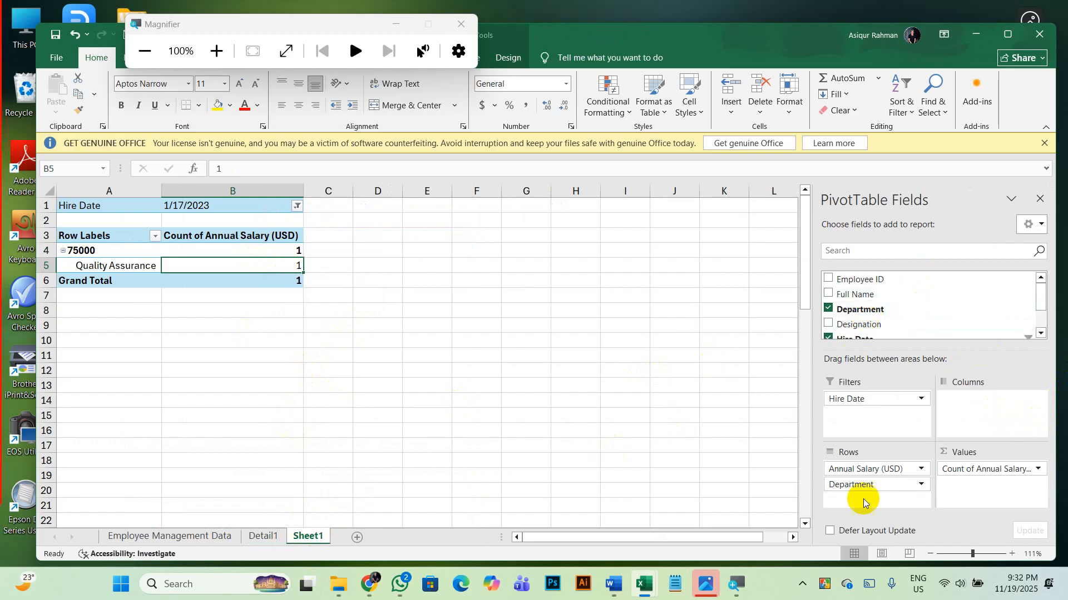
pyautogui.moveTo(876, 484); pyautogui.dragTo(927, 301)
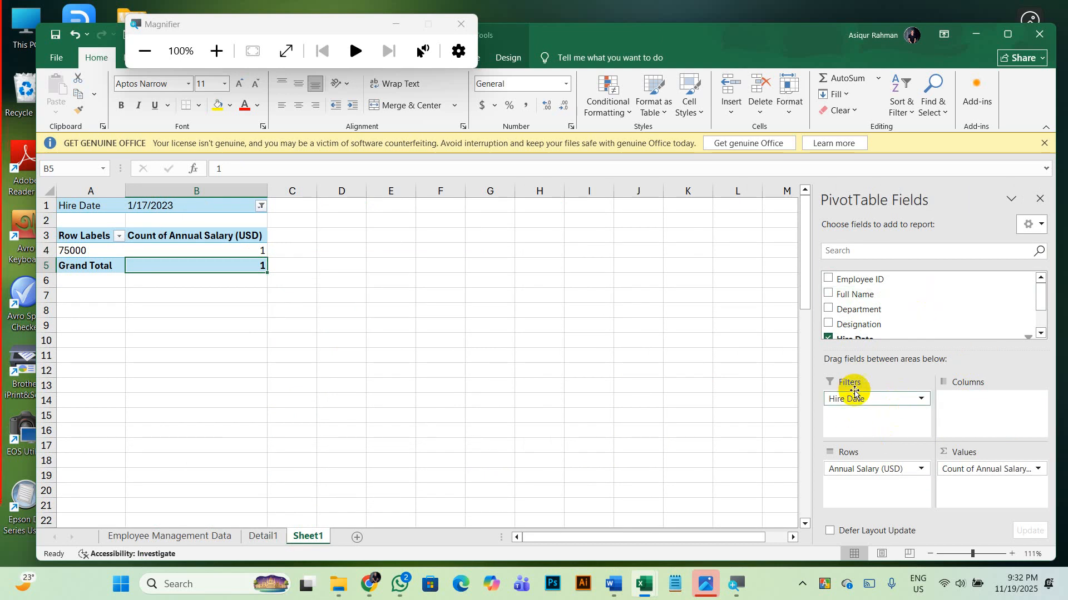
pyautogui.moveTo(892, 401); pyautogui.dragTo(905, 313)
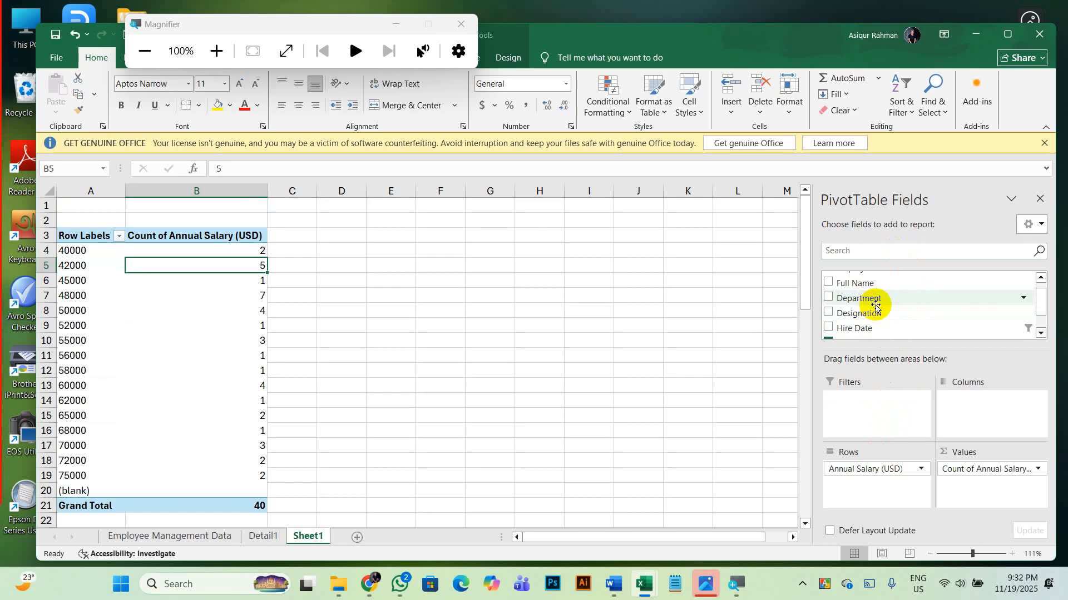
# - Add Department to Columns and look across the salary counts for each department
pyautogui.scroll(1, 875, 306)
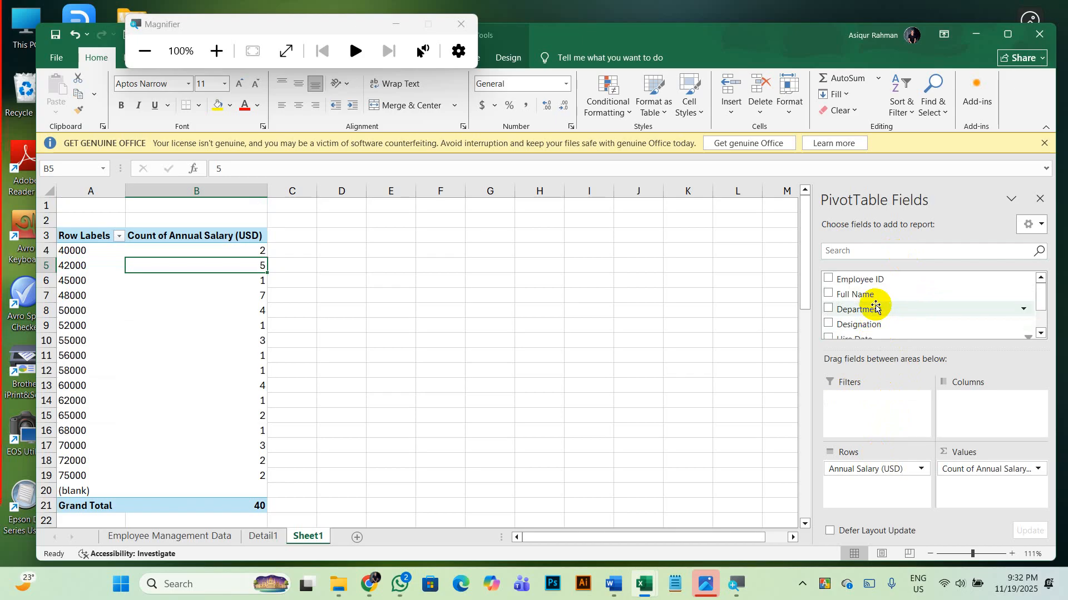
pyautogui.scroll(-3, 877, 307)
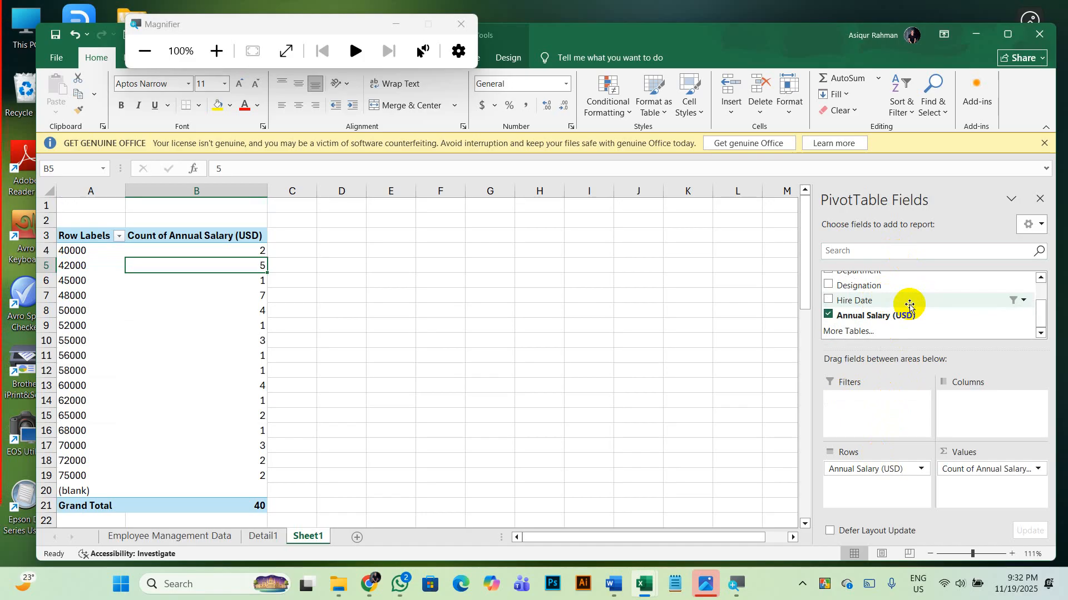
pyautogui.scroll(3, 910, 304)
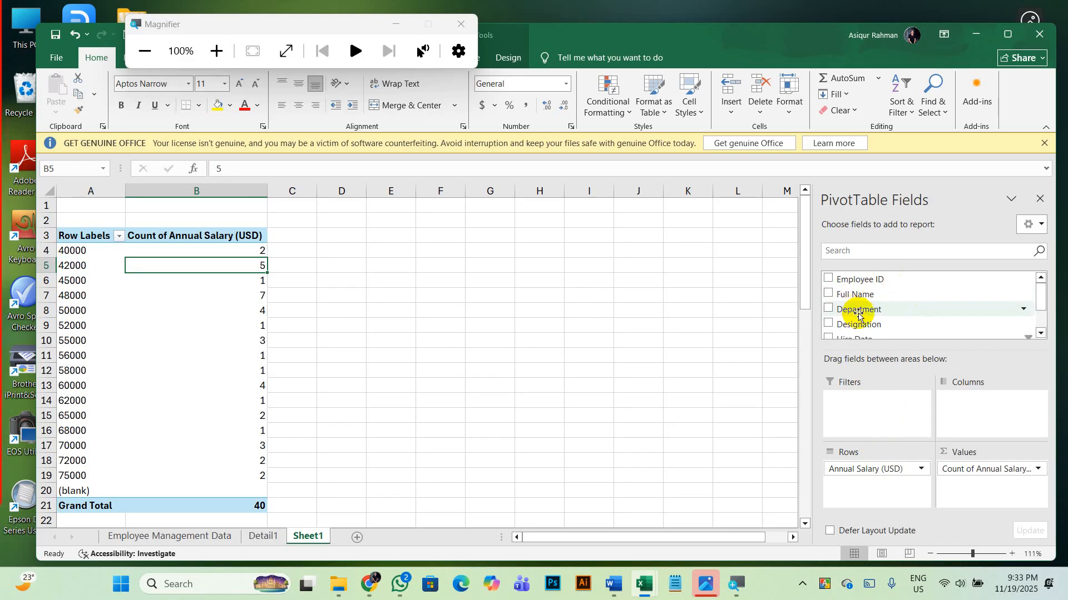
pyautogui.moveTo(858, 315); pyautogui.dragTo(971, 409)
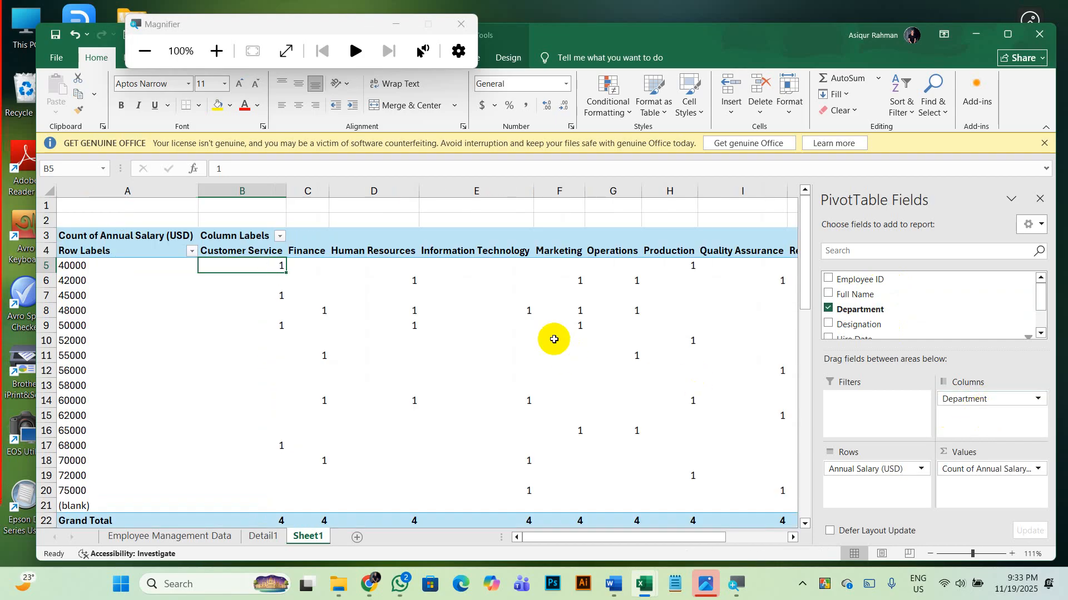
pyautogui.moveTo(554, 339)
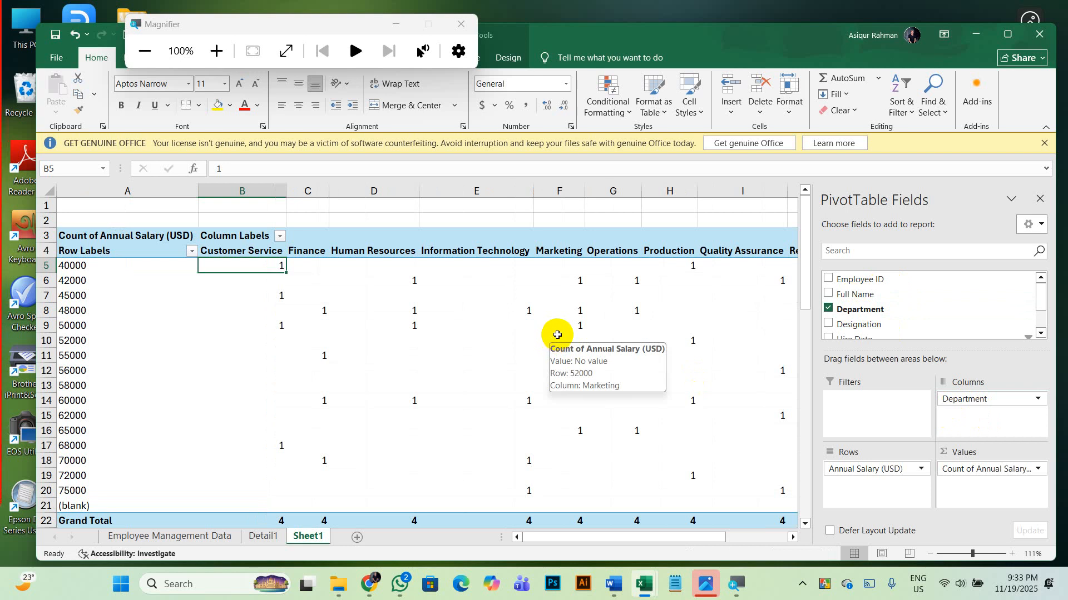
pyautogui.hscroll(5, 514, 335)
pyautogui.hscroll(-5, 514, 336)
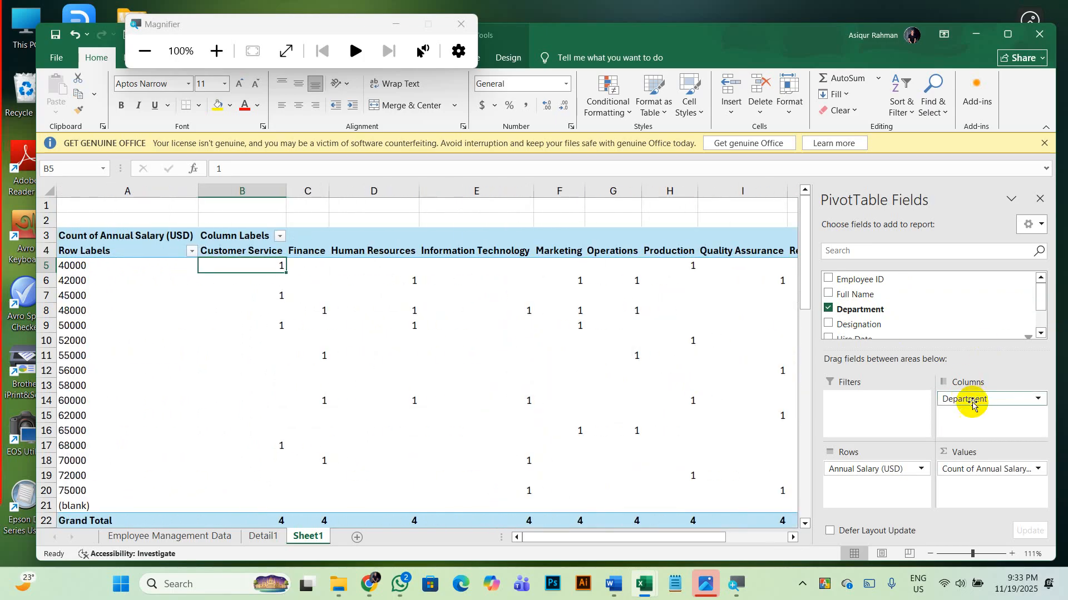
# - Move Department from Columns to Rows and place it above Annual Salary (USD)
pyautogui.moveTo(977, 398)
pyautogui.mouseDown()
pyautogui.moveTo(875, 409)
pyautogui.moveTo(870, 450)
pyautogui.moveTo(948, 406)
pyautogui.moveTo(976, 410)
pyautogui.mouseUp()
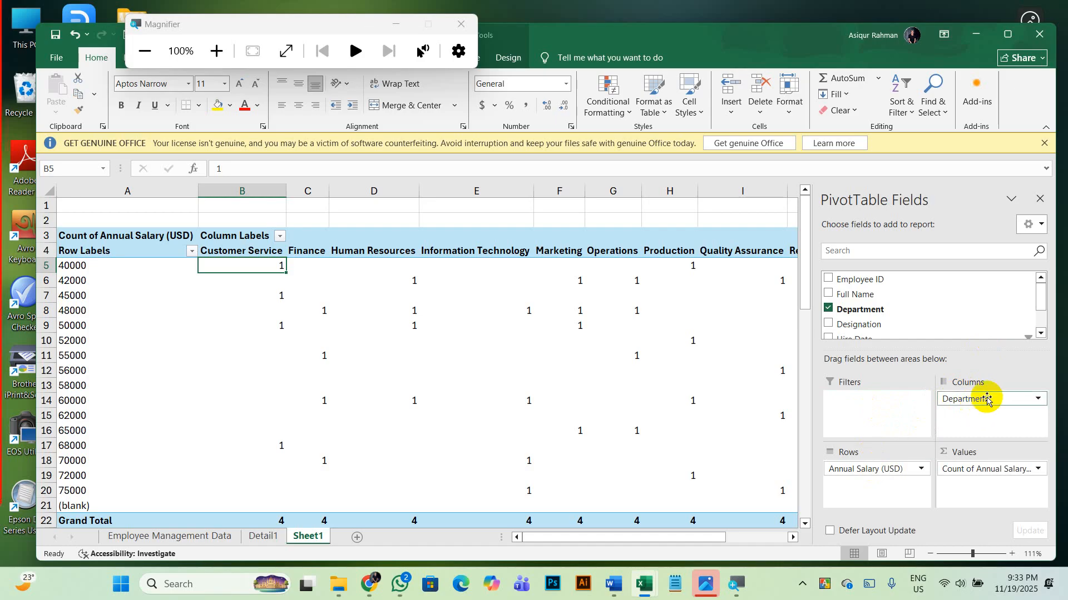
pyautogui.moveTo(991, 399); pyautogui.dragTo(865, 484)
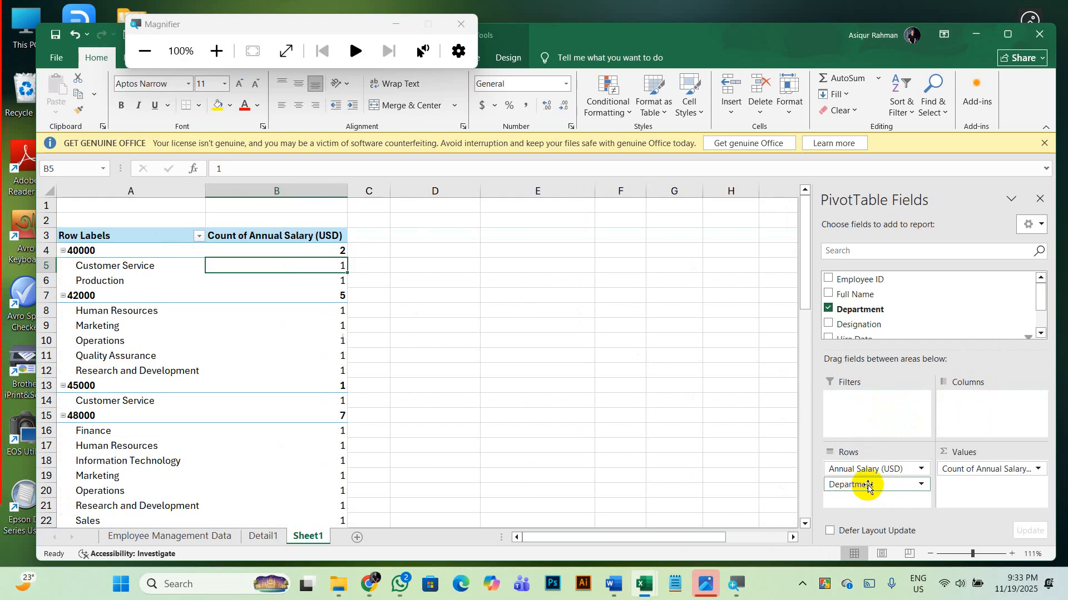
pyautogui.moveTo(867, 485); pyautogui.dragTo(877, 470)
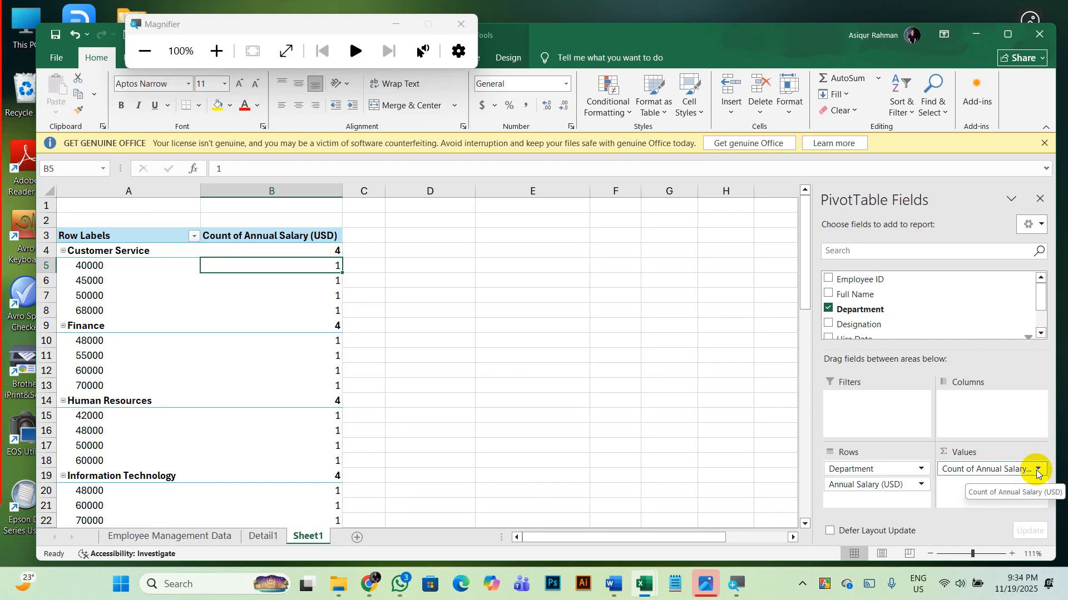
# - Delete Sheet2 with its Related Sector PivotTable from the BC_Service_Monitoring_report, October _ 2025.xlsx workbook
pyautogui.press('XF86TouchpadToggle')
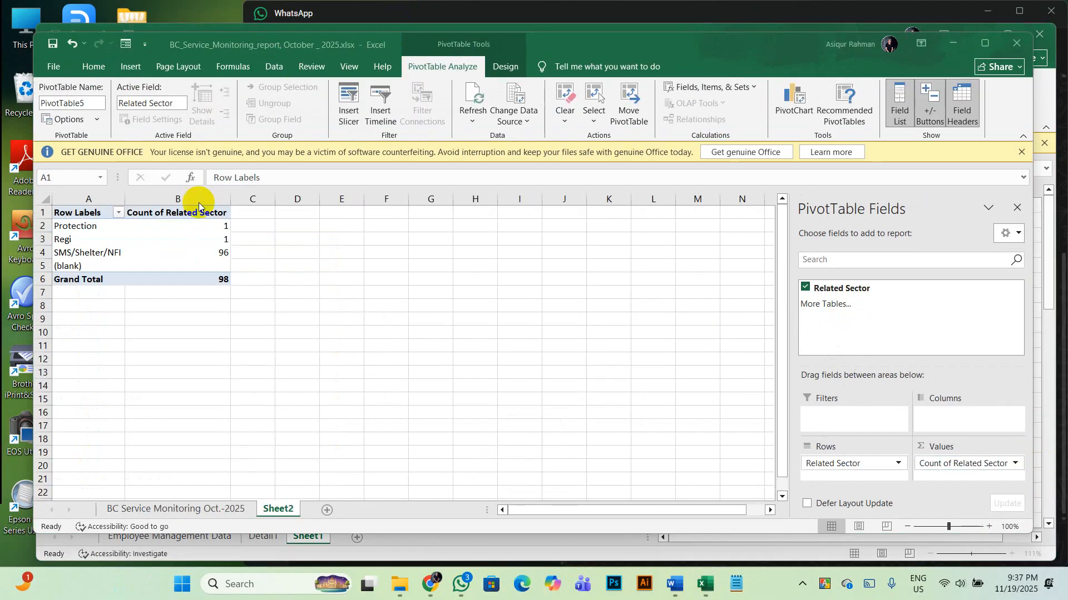
pyautogui.rightClick(285, 507)
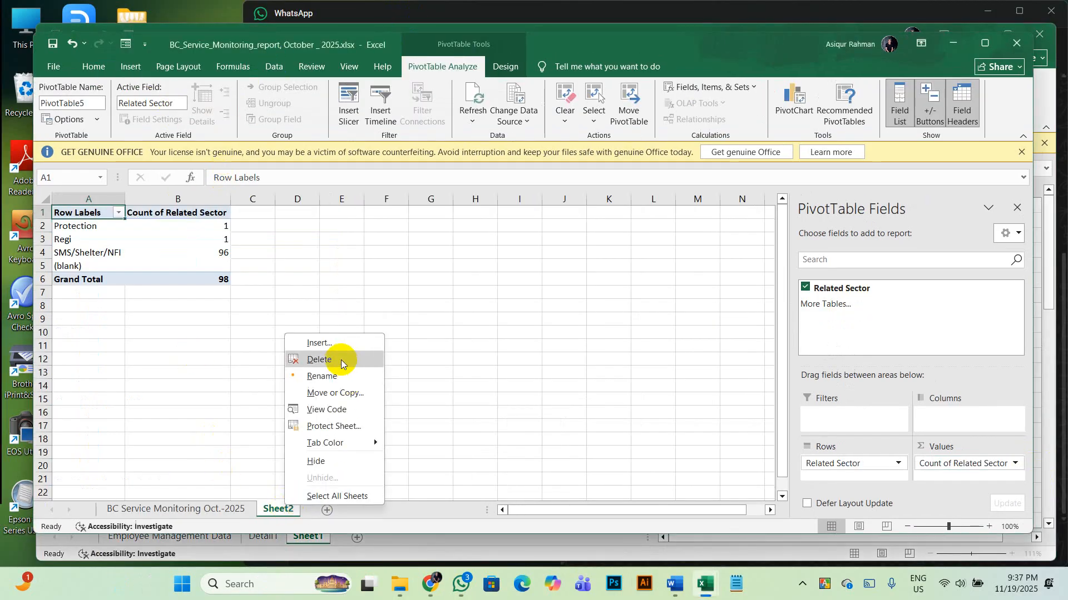
pyautogui.click(319, 360)
pyautogui.click(511, 329)
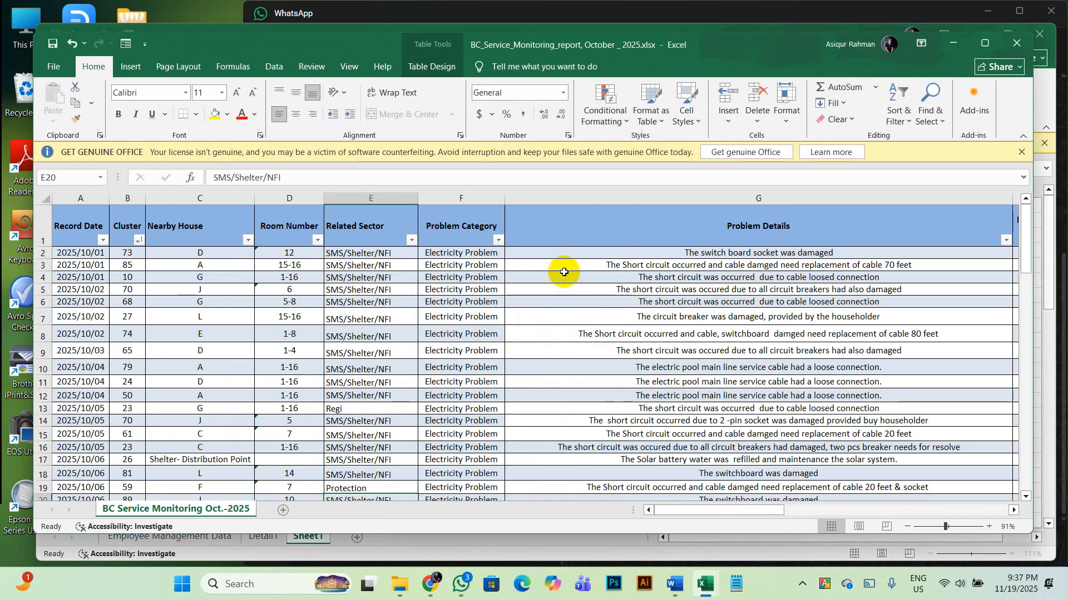
pyautogui.click(461, 370)
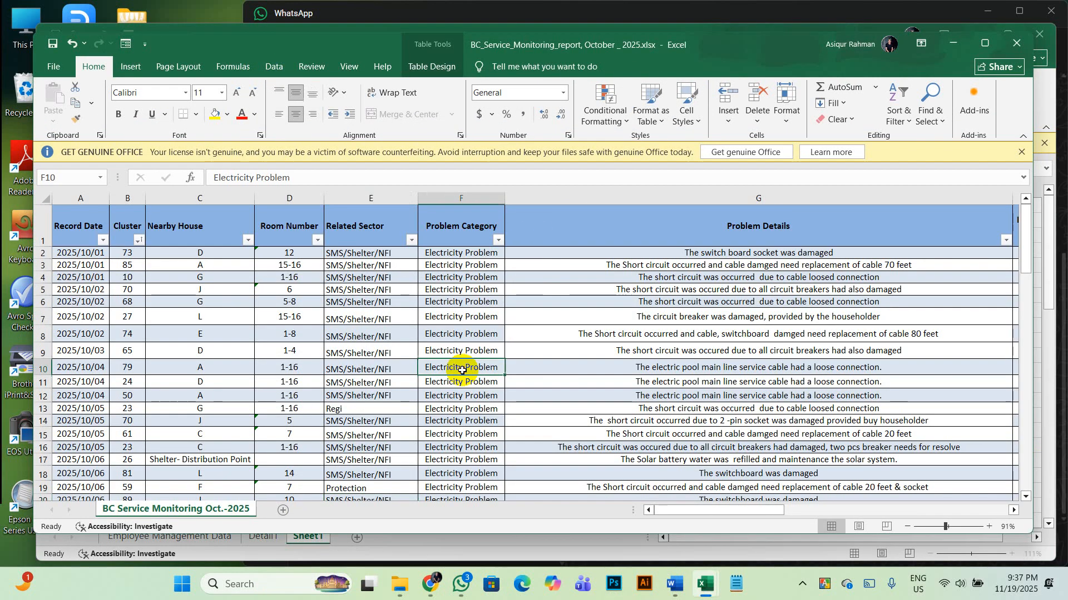
# - Insert a PivotTable at A1 of a new sheet, based on columns E:F of BC Service Monitoring Oct.-2025
pyautogui.click(281, 511)
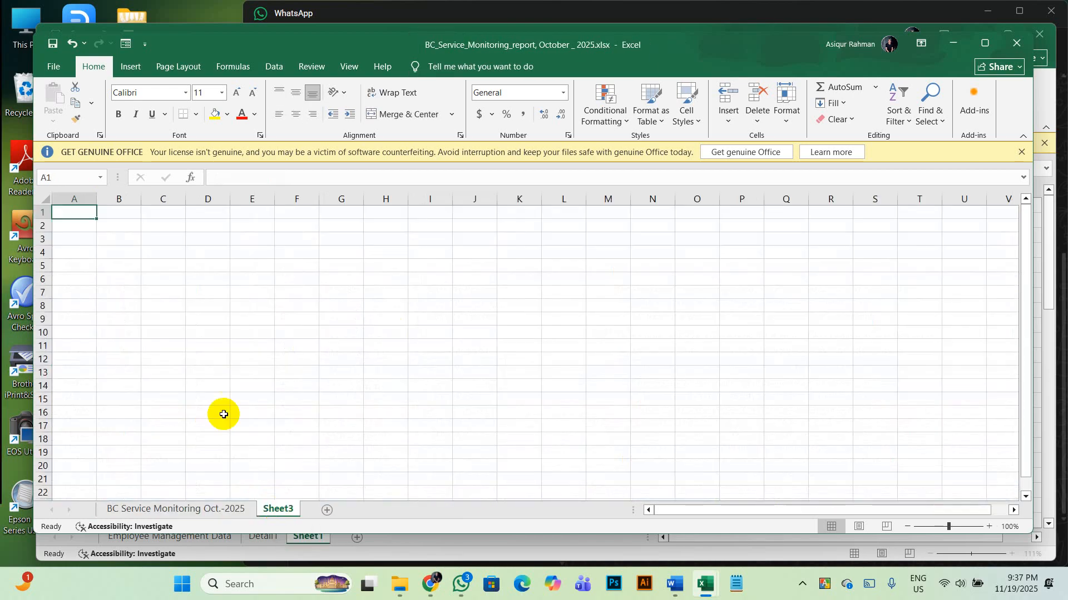
pyautogui.click(130, 67)
pyautogui.click(54, 95)
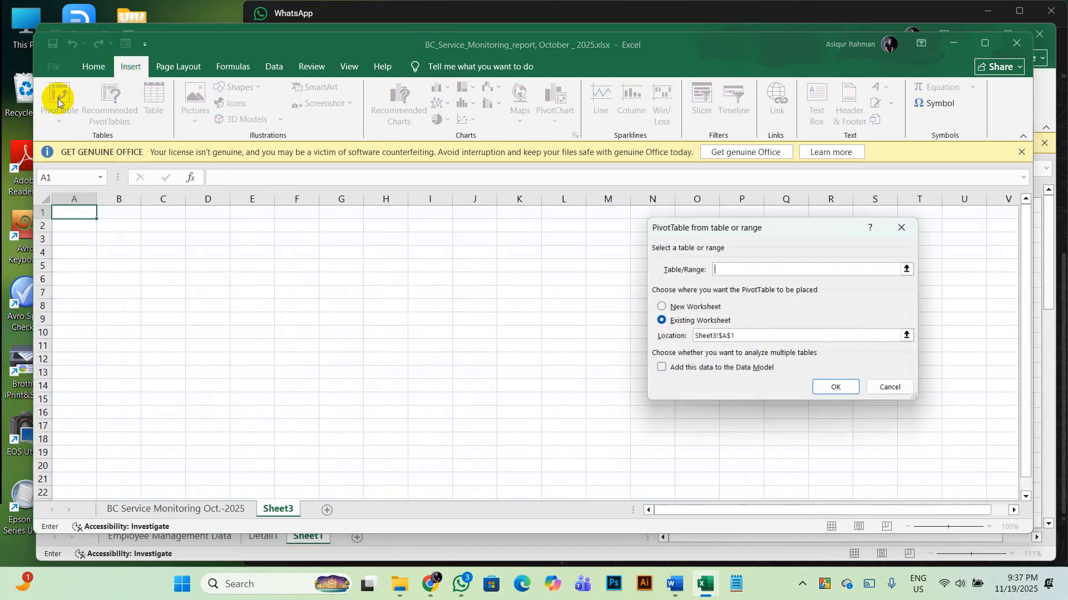
pyautogui.click(196, 508)
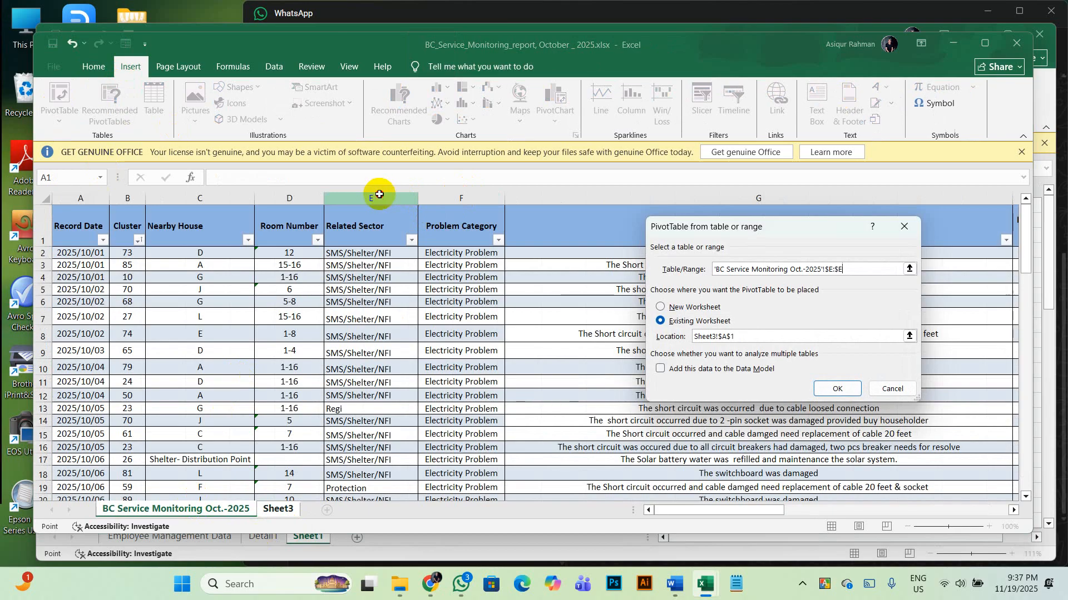
pyautogui.moveTo(376, 195); pyautogui.dragTo(453, 195)
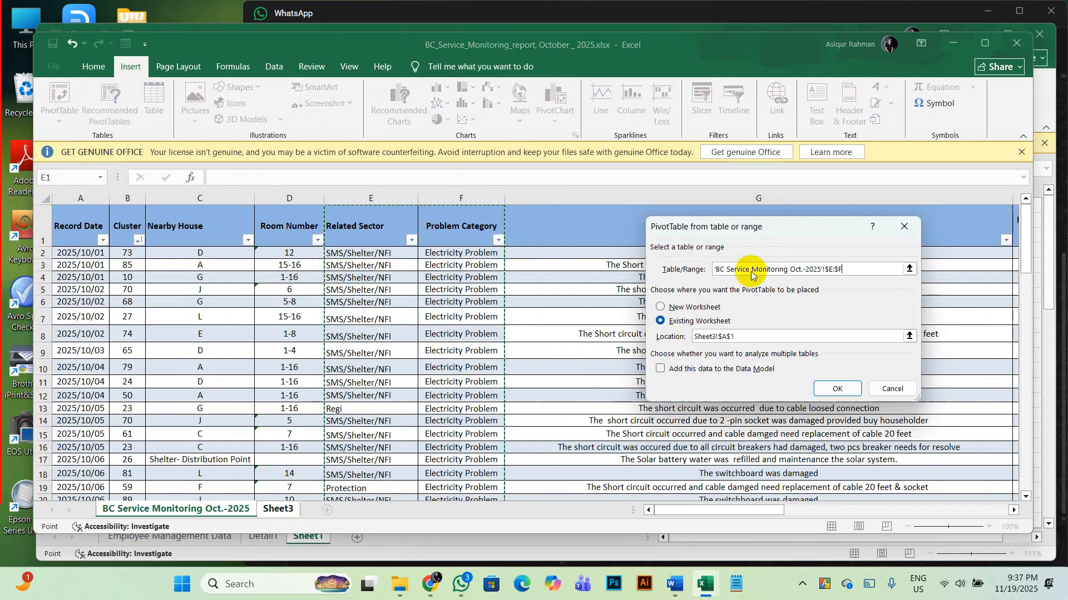
pyautogui.click(834, 388)
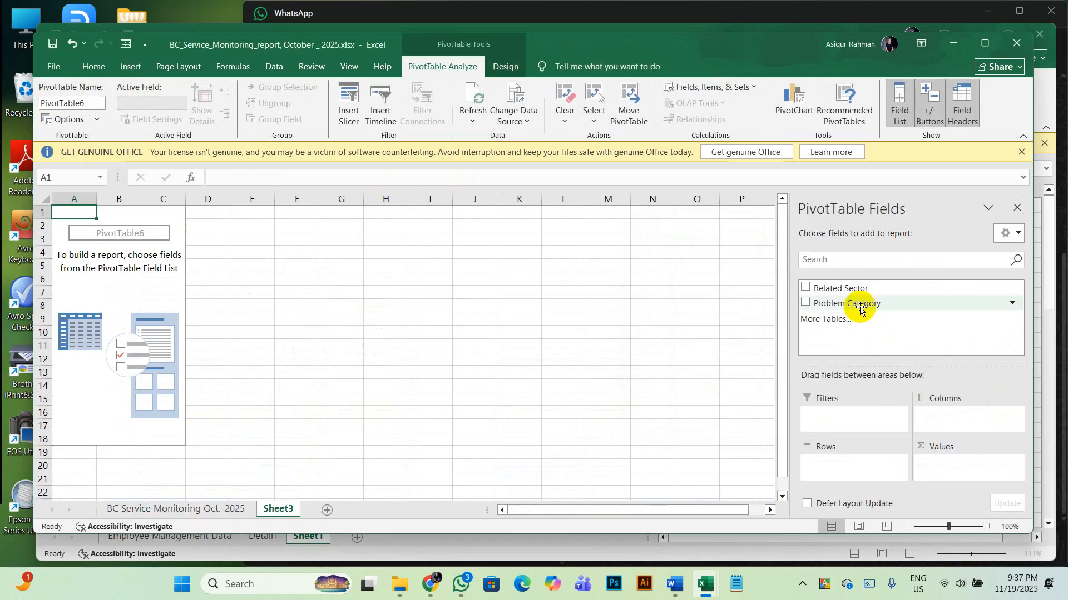
# - Add Related Sector and Problem Category beneath it to Rows, and count Related Sector in Values
pyautogui.moveTo(870, 289); pyautogui.dragTo(840, 464)
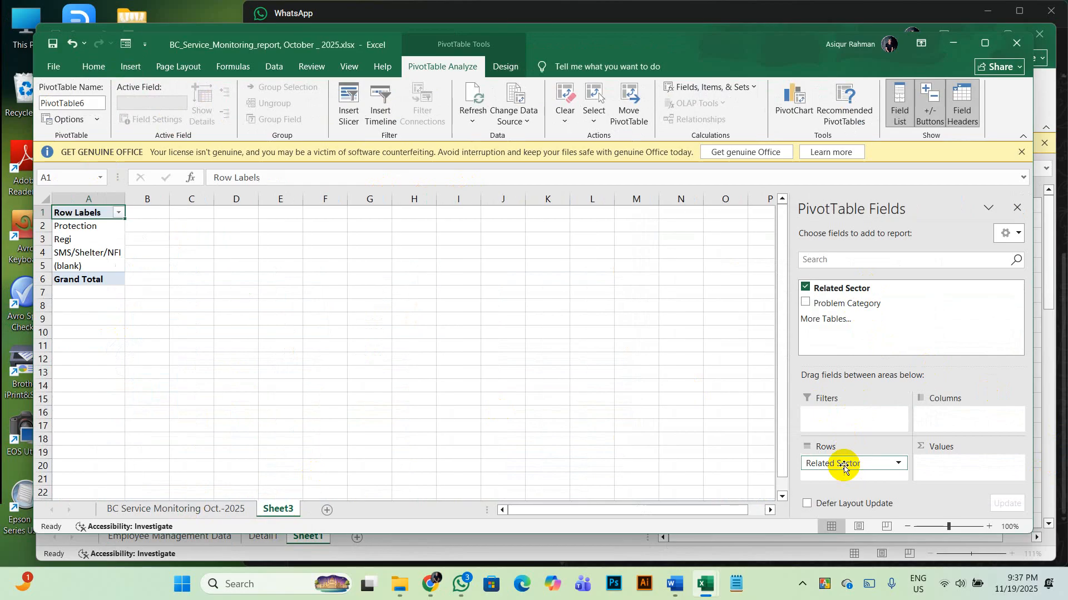
pyautogui.moveTo(853, 302); pyautogui.dragTo(845, 476)
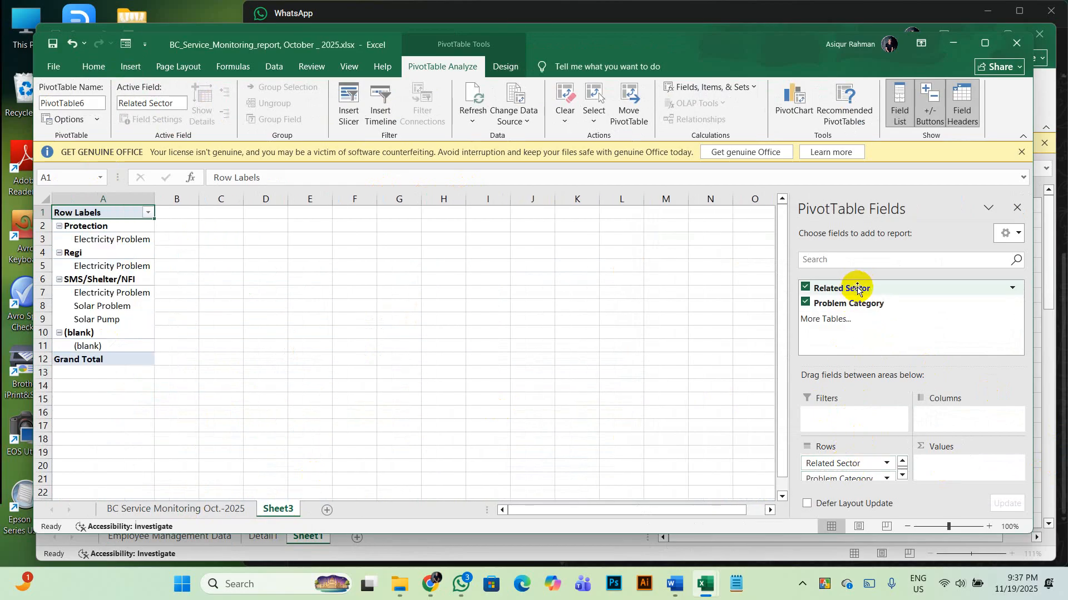
pyautogui.moveTo(858, 288); pyautogui.dragTo(945, 467)
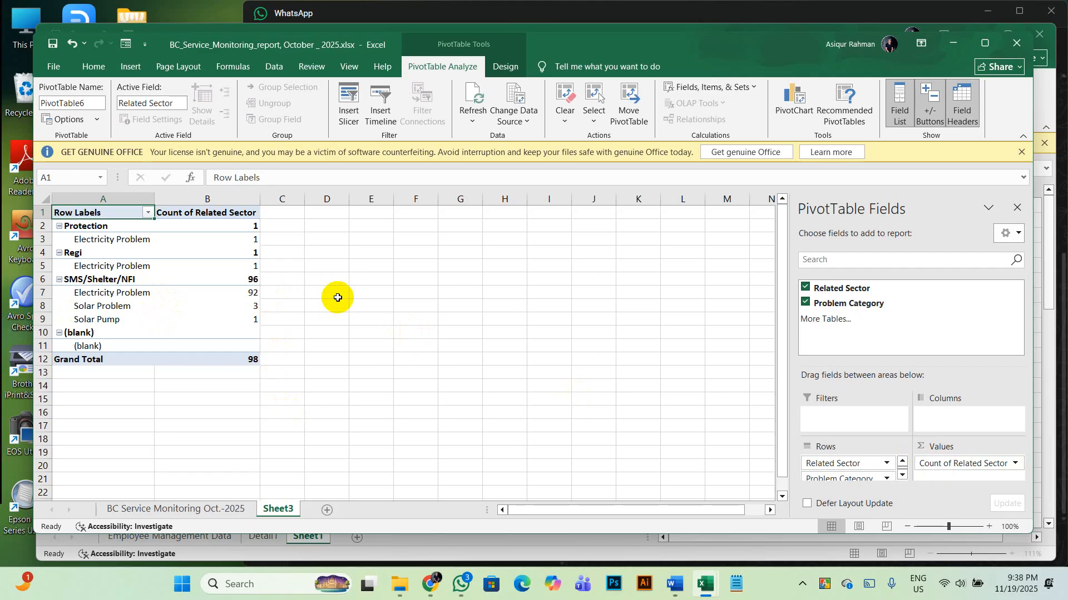
# - Move Related Sector from Rows to Filters and check the count of each problem category
pyautogui.moveTo(866, 467); pyautogui.dragTo(859, 413)
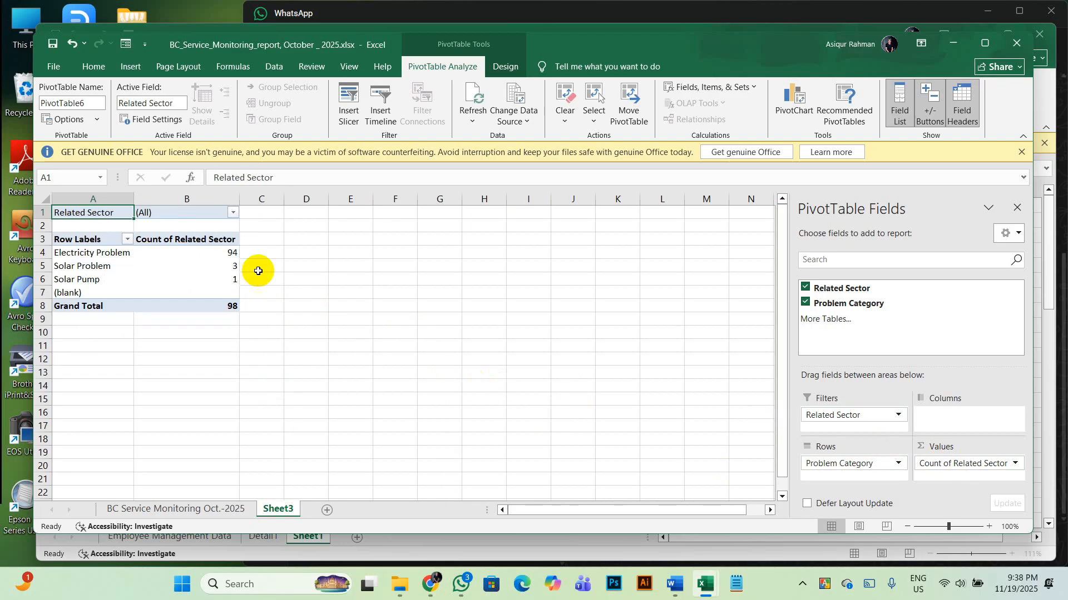
pyautogui.click(195, 252)
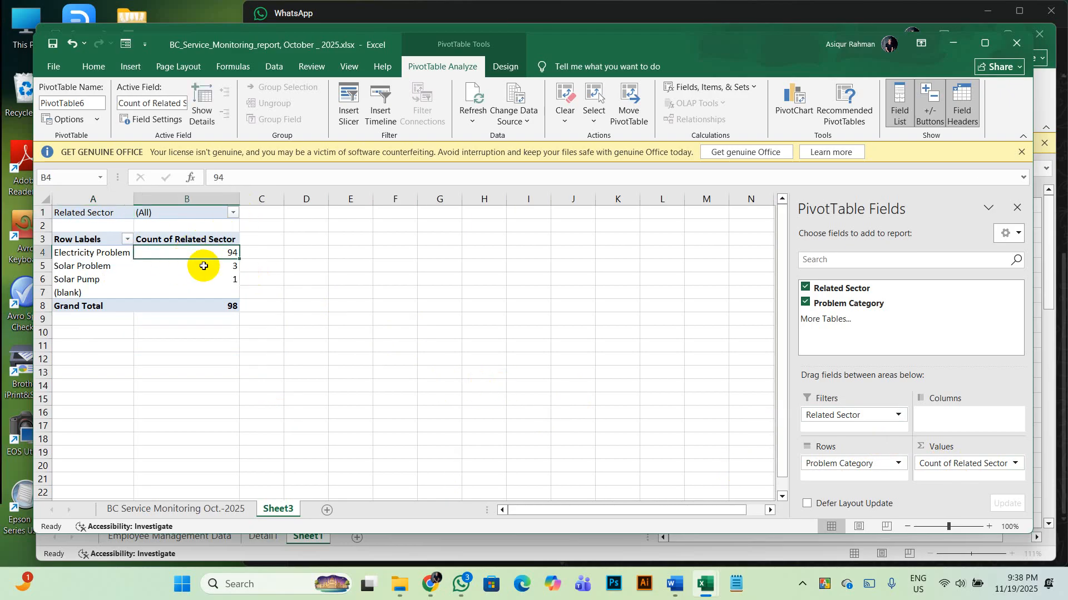
pyautogui.click(203, 267)
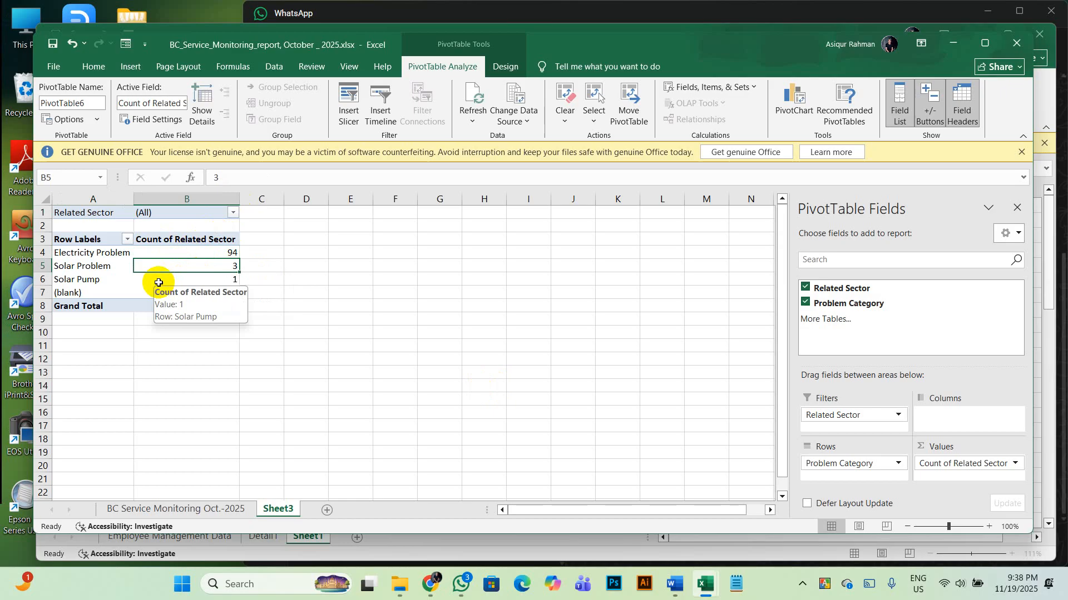
pyautogui.click(159, 282)
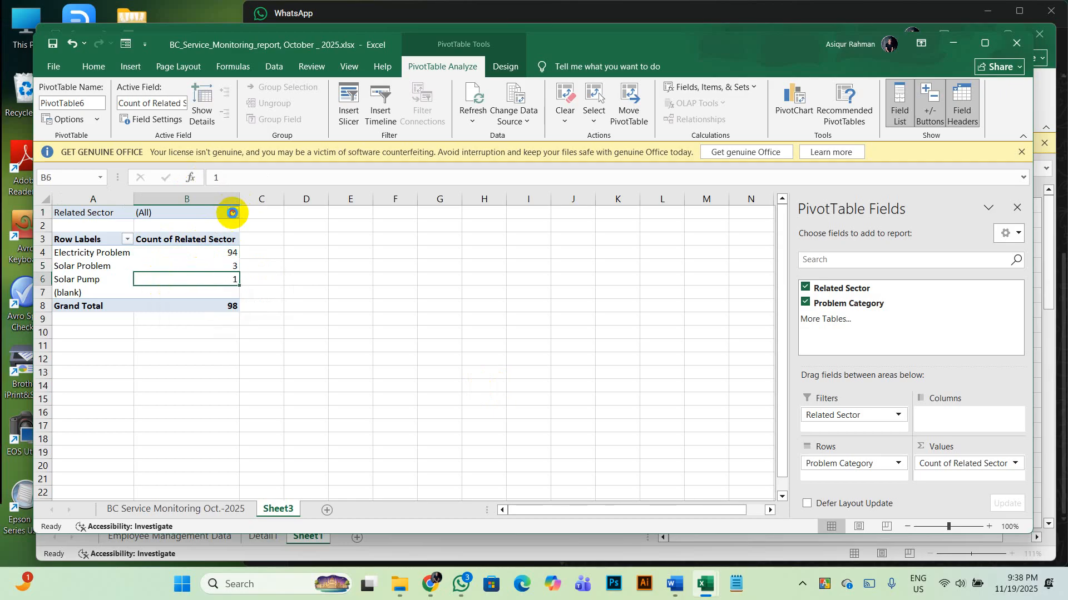
# - Enable multiple selection in the Related Sector filter, restrict it to Protection and Regi, and check the resulting problem category counts
pyautogui.click(232, 212)
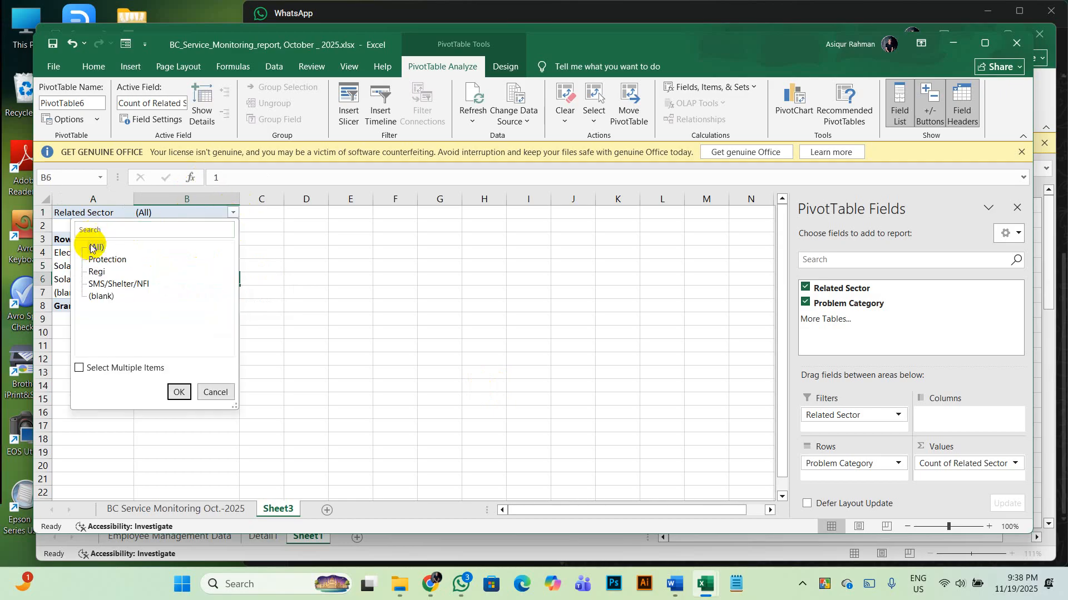
pyautogui.click(79, 368)
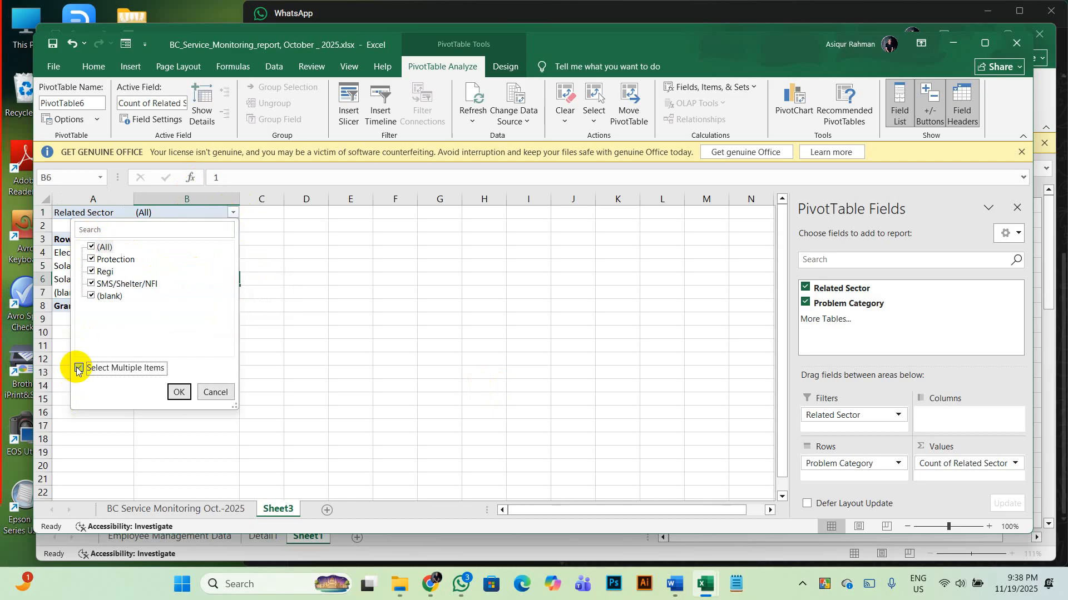
pyautogui.click(92, 246)
pyautogui.click(91, 259)
pyautogui.click(92, 271)
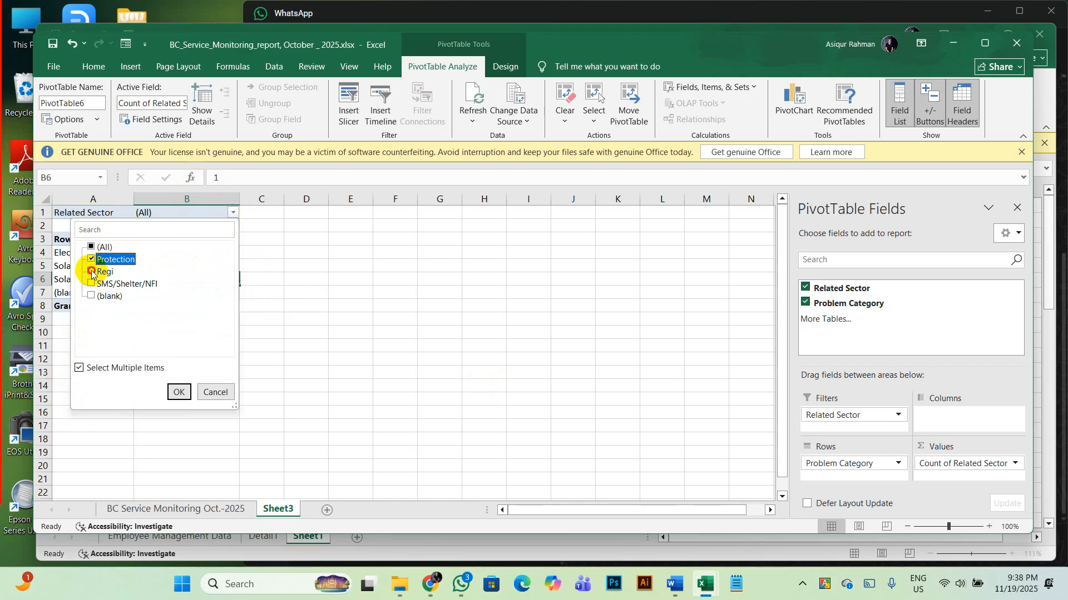
pyautogui.click(178, 392)
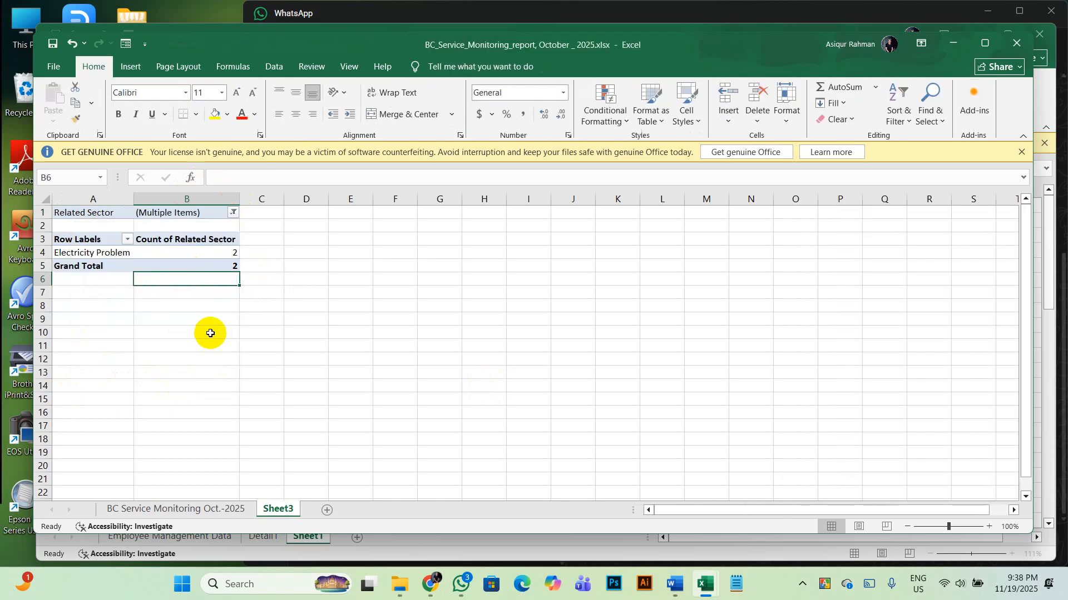
pyautogui.click(204, 265)
pyautogui.click(207, 253)
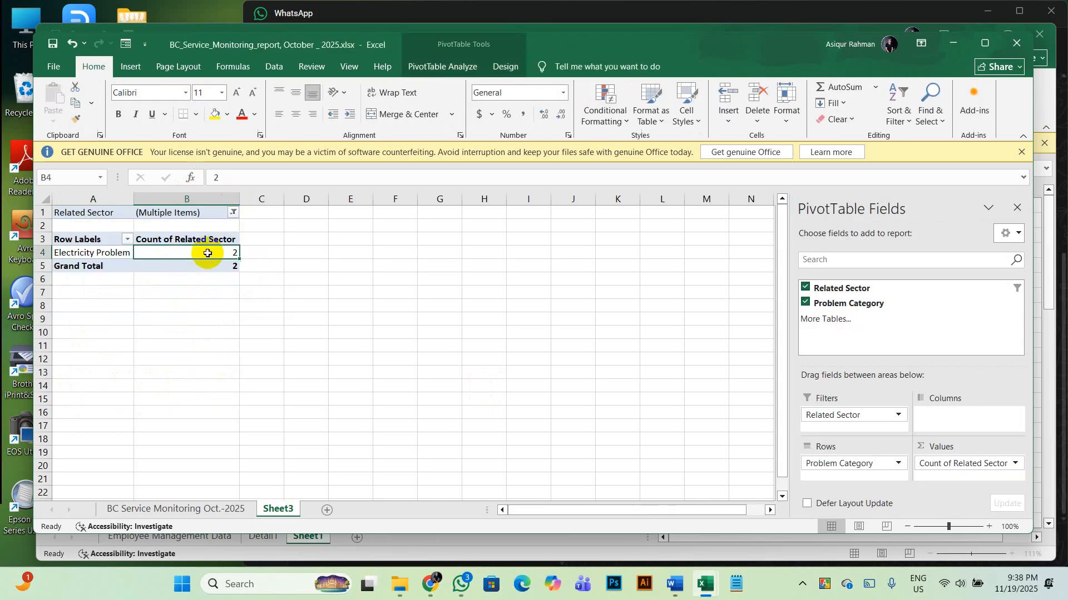
# - Replace Protection with SMS/Shelter/NFI in the Related Sector filter, keeping Regi, and check the Solar Problem and Solar Pump counts
pyautogui.click(233, 212)
pyautogui.click(92, 258)
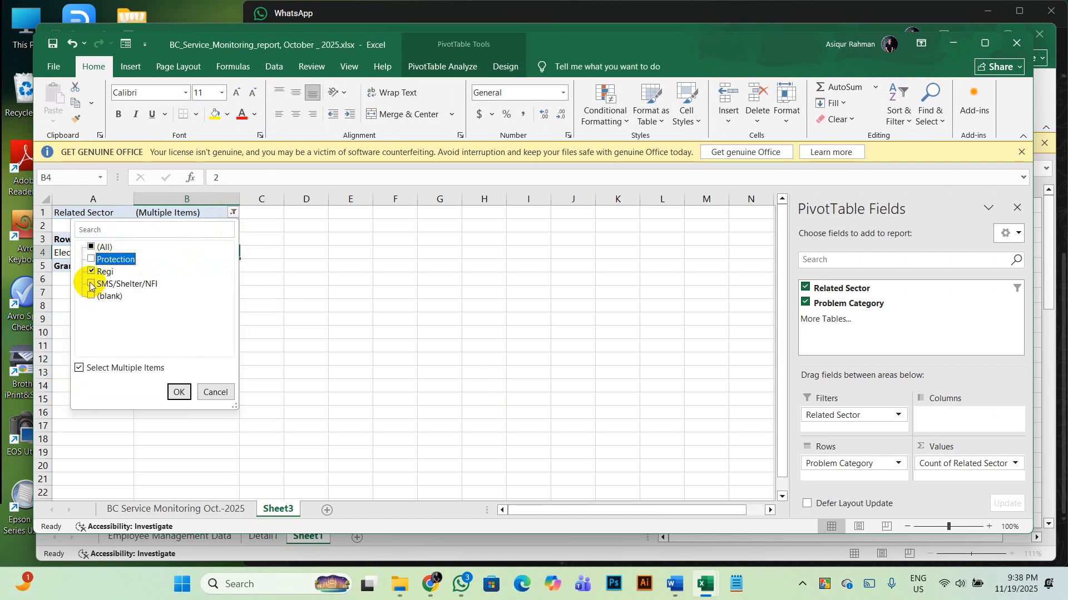
pyautogui.click(91, 283)
pyautogui.click(178, 392)
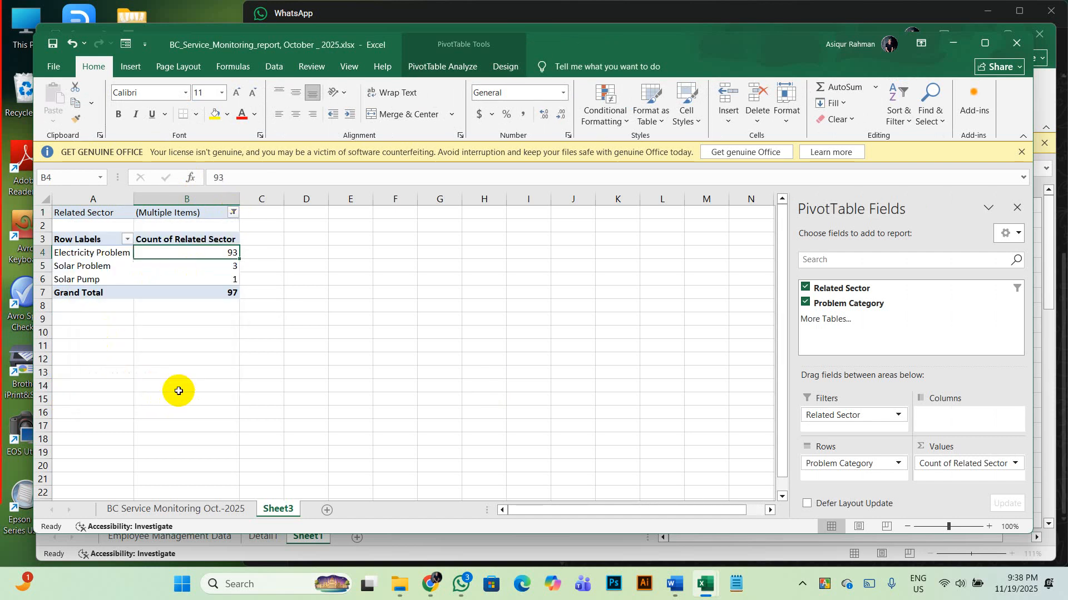
pyautogui.click(224, 279)
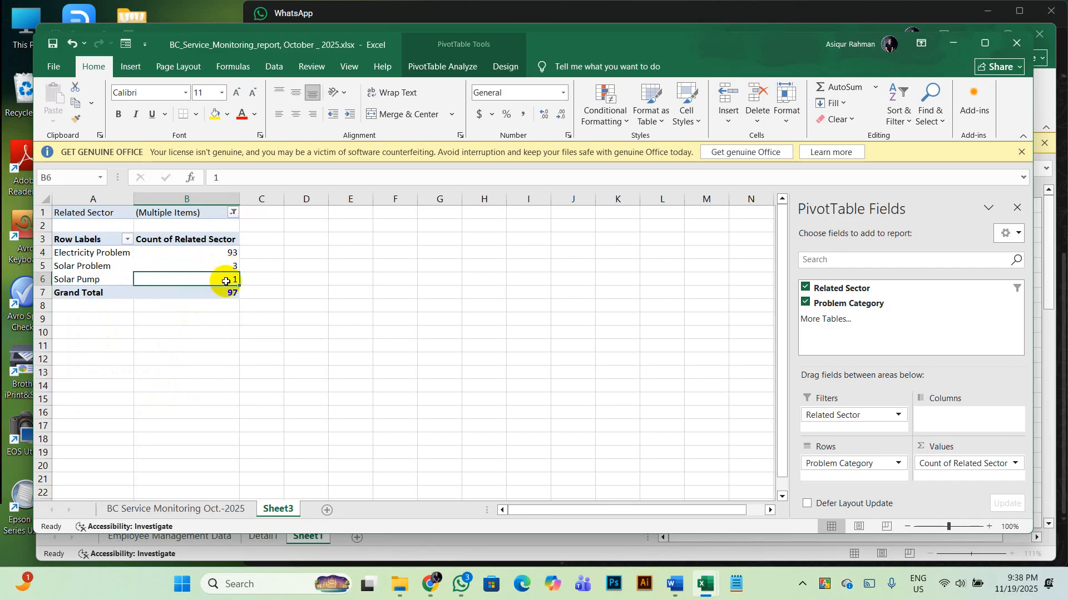
pyautogui.click(205, 265)
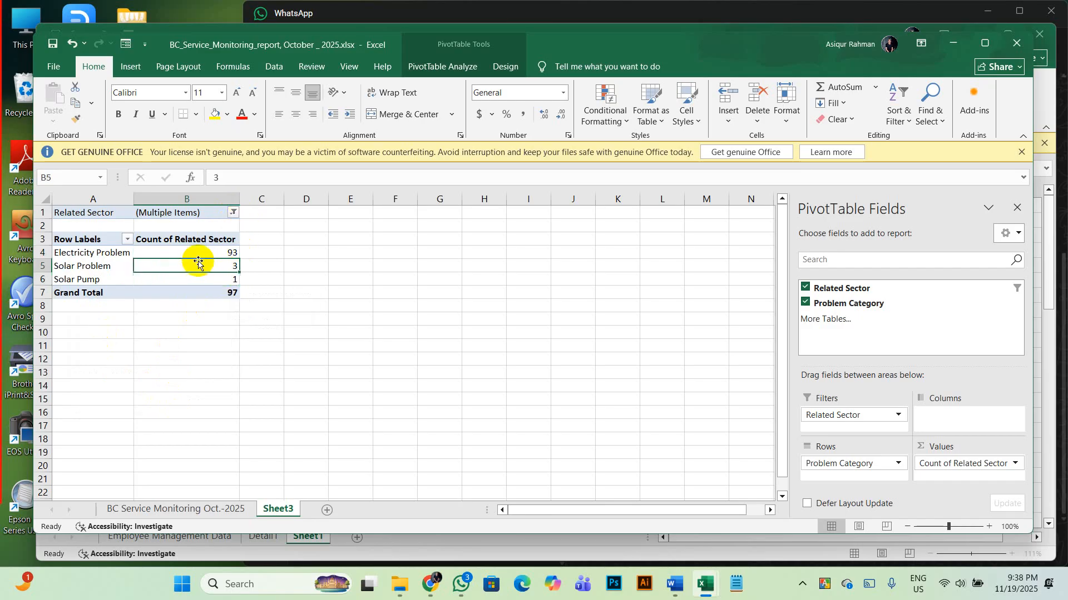
pyautogui.click(231, 210)
pyautogui.press('Escape')
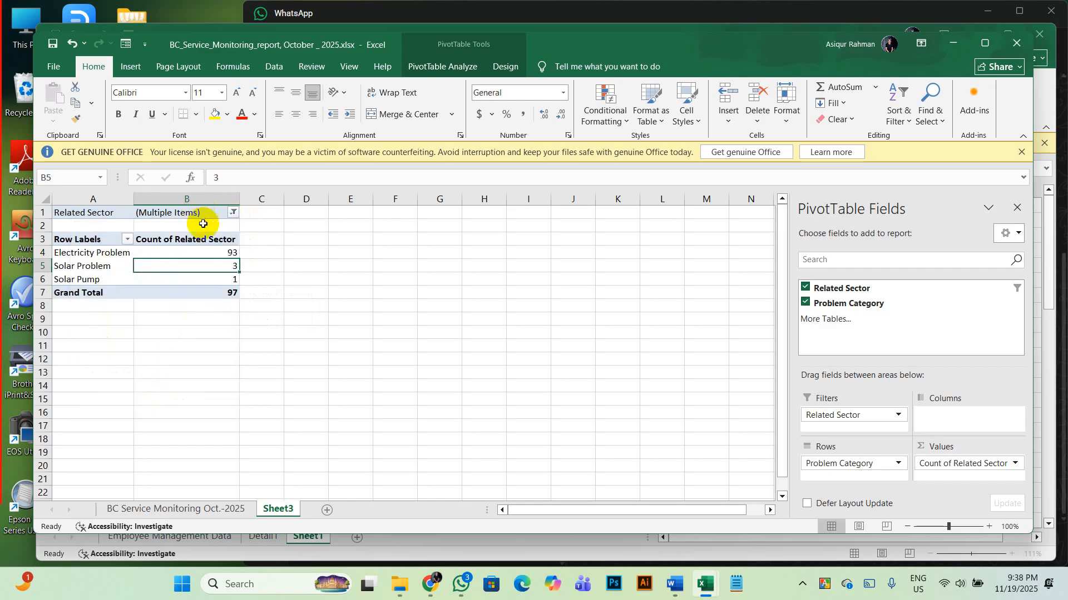
pyautogui.click(189, 278)
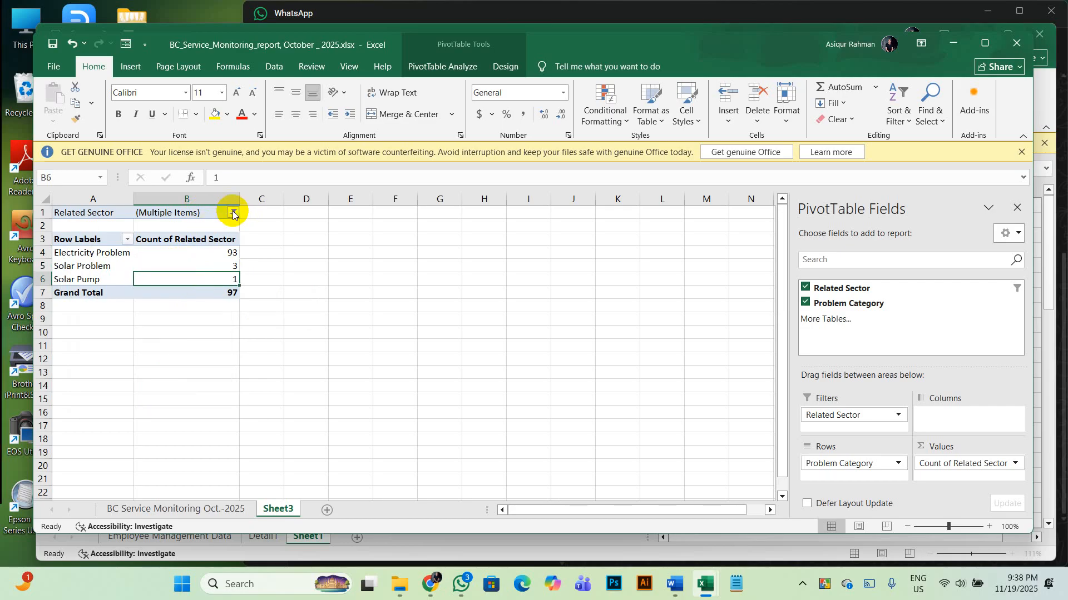